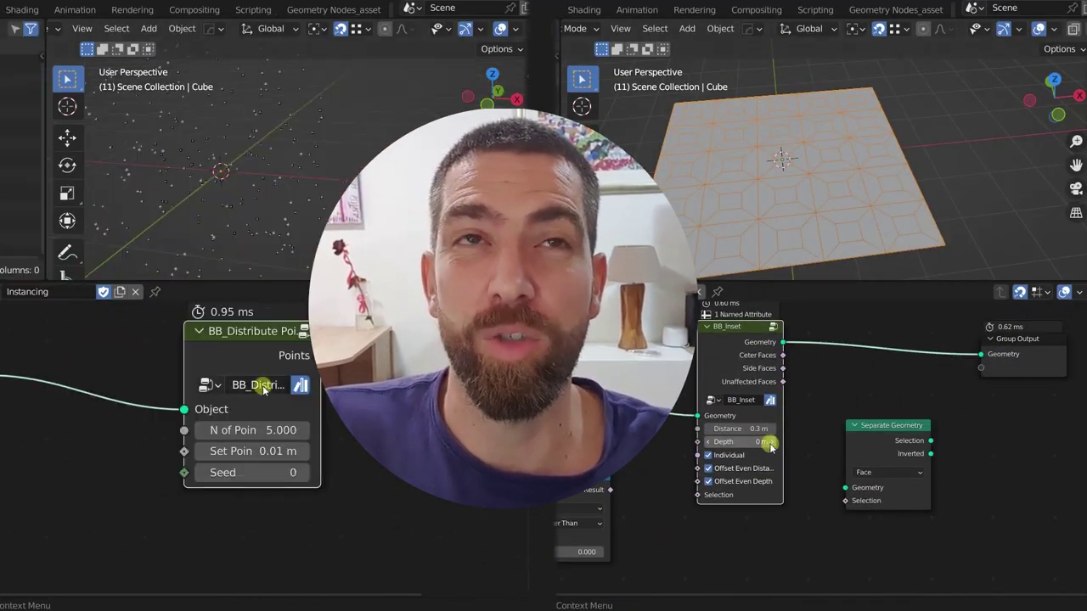
# - Set the BB_Distribute Points node to 45.000 points, try a point size of 0.11 m, and adjust the BB_Inset node's depth
pyautogui.scroll(2, 764, 407)
pyautogui.moveTo(243, 431); pyautogui.dragTo(251, 431)
pyautogui.moveTo(747, 441); pyautogui.dragTo(754, 440)
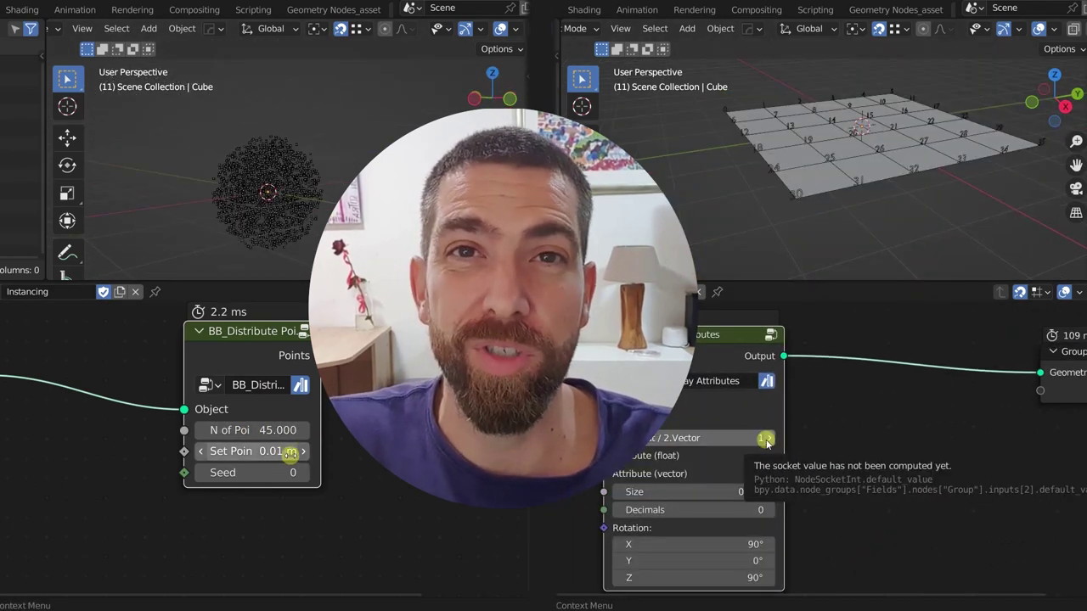
pyautogui.moveTo(290, 453); pyautogui.dragTo(301, 451)
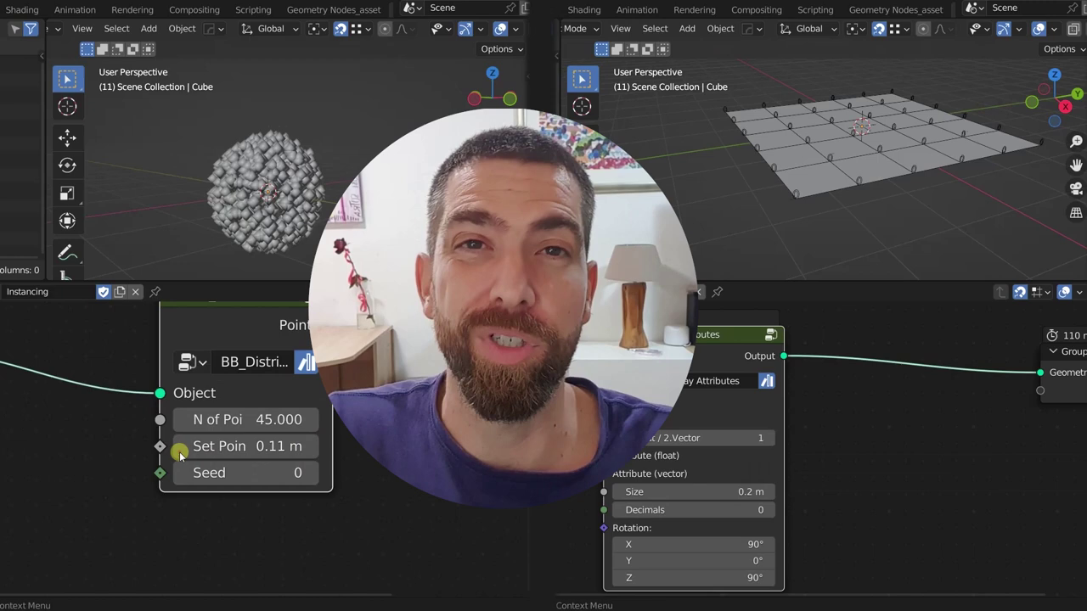
pyautogui.click(180, 450)
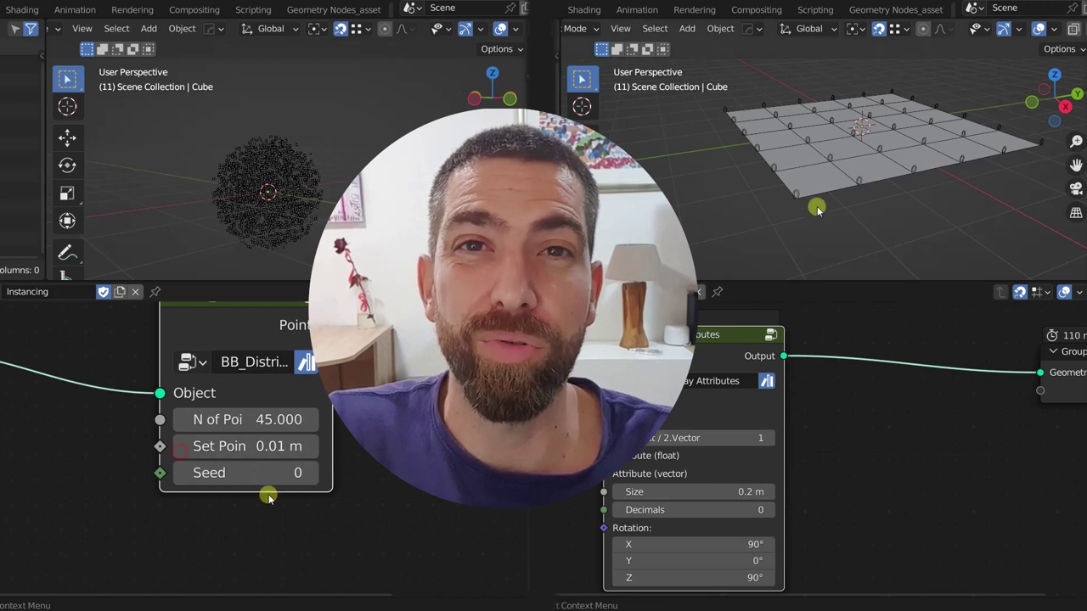
# - Step the point distribution's seed up four times and switch the Display Attributes node to option 2, Vector
pyautogui.click(310, 475)
pyautogui.click(310, 474)
pyautogui.click(310, 475)
pyautogui.click(310, 475)
pyautogui.moveTo(755, 444); pyautogui.dragTo(764, 439)
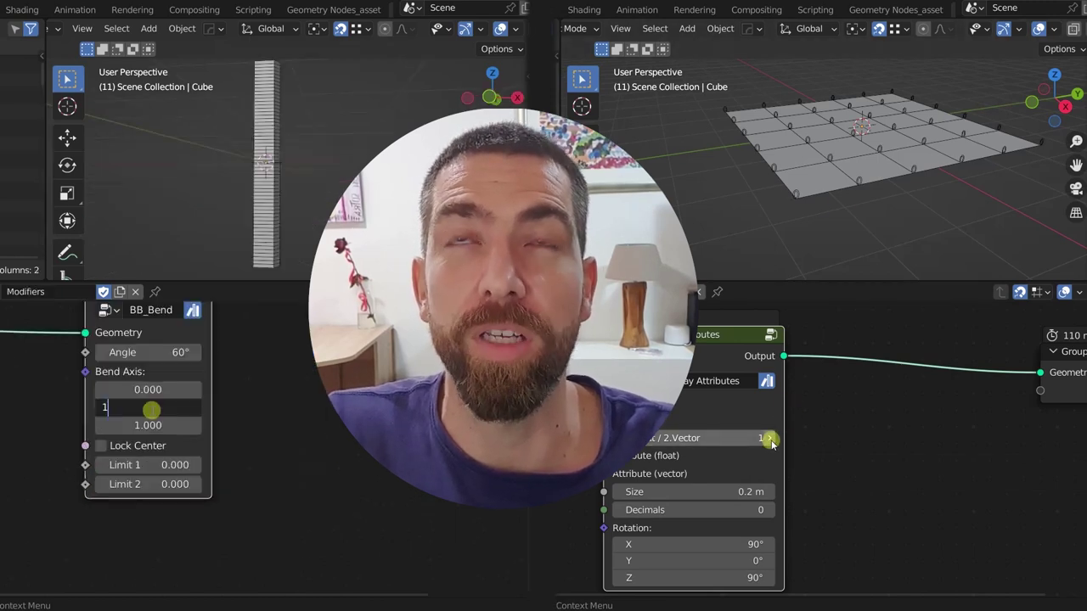
# - Set the third component of the BB_Bend node's bend axis to 0
pyautogui.click(152, 427)
pyautogui.write('0')
pyautogui.press('Return')
pyautogui.scroll(-2, 849, 147)
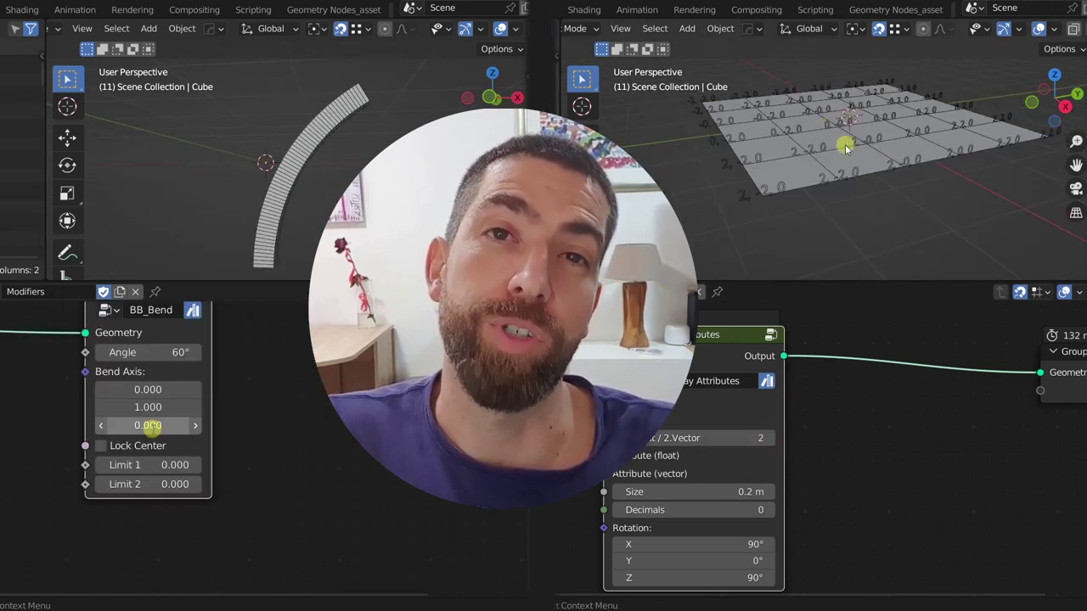
# - Set the BB_Bend node's angle to about 117°
pyautogui.moveTo(845, 145); pyautogui.dragTo(791, 145, button='middle')
pyautogui.scroll(-3, 283, 224)
pyautogui.moveTo(284, 223); pyautogui.dragTo(315, 240, button='middle')
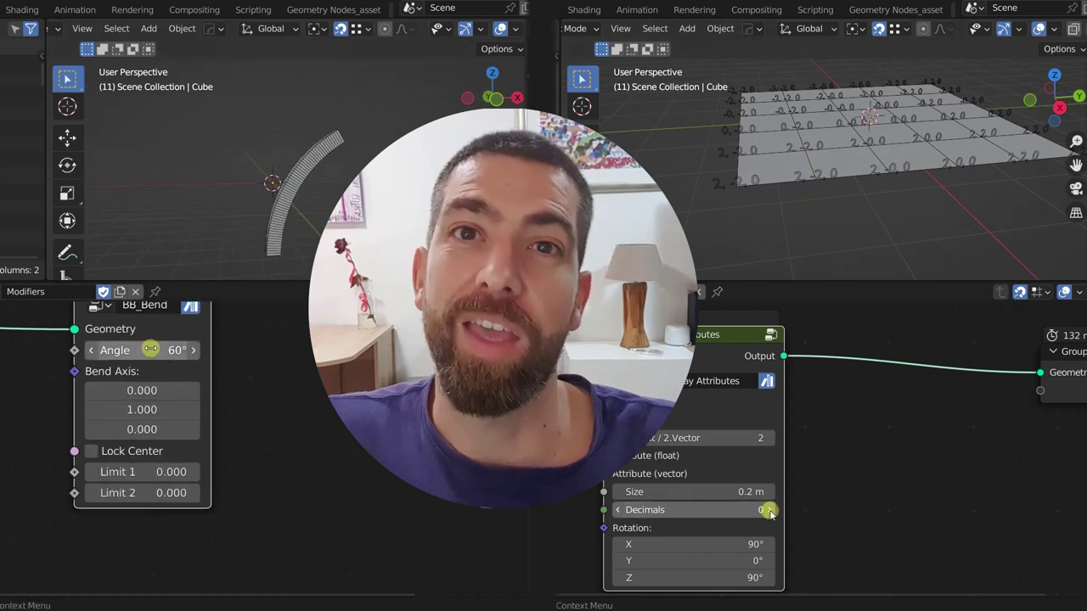
pyautogui.moveTo(150, 347); pyautogui.dragTo(315, 347)
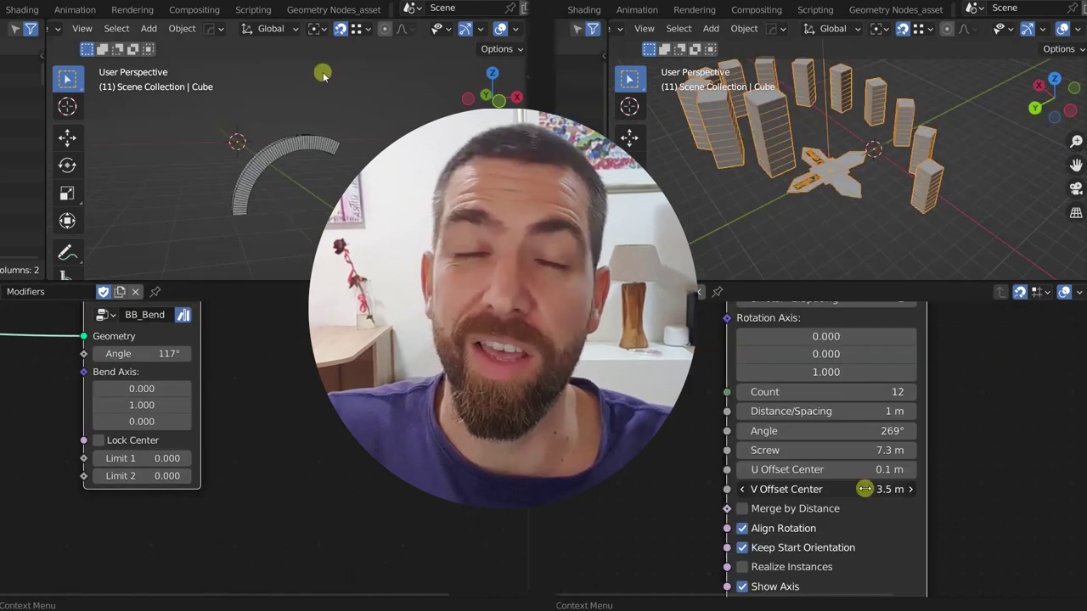
# - Set the array's V Offset Center to 2.2 m and increase the bend angle with Lock Center enabled
pyautogui.moveTo(865, 489); pyautogui.dragTo(858, 490)
pyautogui.click(100, 440)
pyautogui.scroll(-2, 861, 478)
pyautogui.moveTo(143, 354); pyautogui.dragTo(314, 355)
# - Set the second component of the array's rotation axis to 0.900 and turn off Lock Center on the bend
pyautogui.scroll(3, 856, 378)
pyautogui.moveTo(827, 405); pyautogui.dragTo(836, 405)
pyautogui.click(98, 440)
pyautogui.scroll(3, 165, 473)
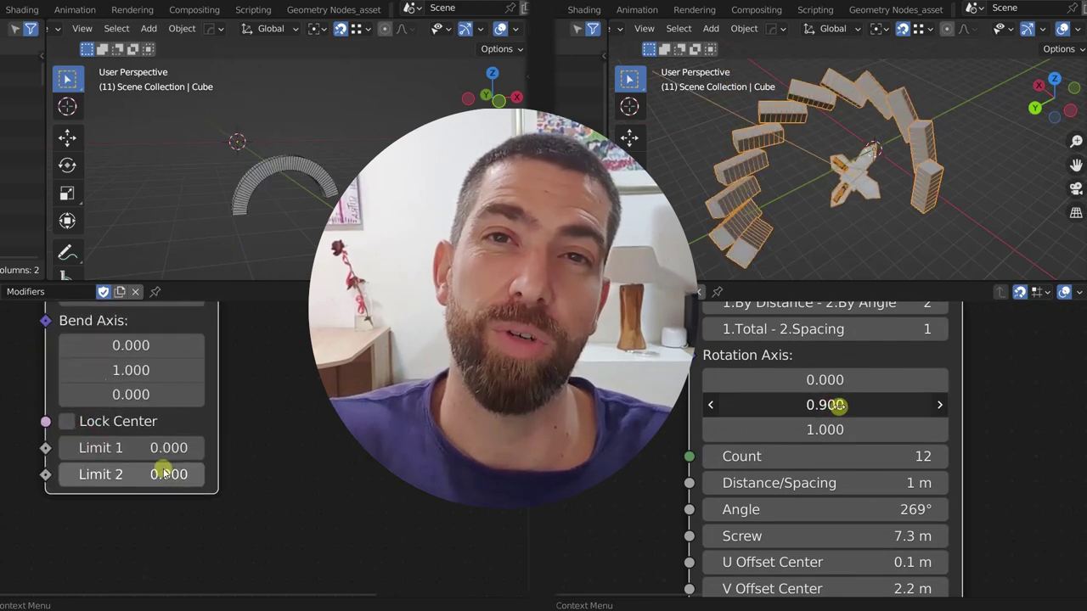
# - Set the bend's Limit 1 to 0.283 and Limit 2 to 0.325, and adjust the second component of the array's rotation axis
pyautogui.moveTo(153, 441); pyautogui.dragTo(90, 478)
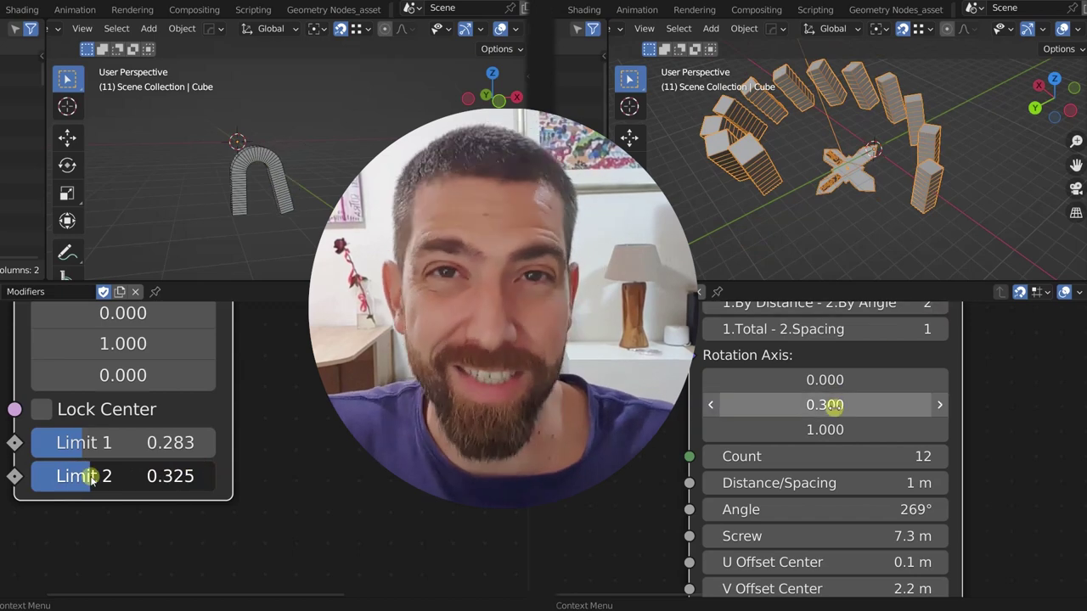
pyautogui.moveTo(834, 405); pyautogui.dragTo(846, 410)
# - Vary the BB_Bend node's angle with both bend limits in effect
pyautogui.scroll(-2, 157, 476)
pyautogui.moveTo(158, 475); pyautogui.dragTo(148, 510, button='middle')
pyautogui.moveTo(134, 349); pyautogui.dragTo(54, 354)
pyautogui.moveTo(922, 194); pyautogui.dragTo(849, 178, button='middle')
pyautogui.moveTo(55, 353); pyautogui.dragTo(46, 353)
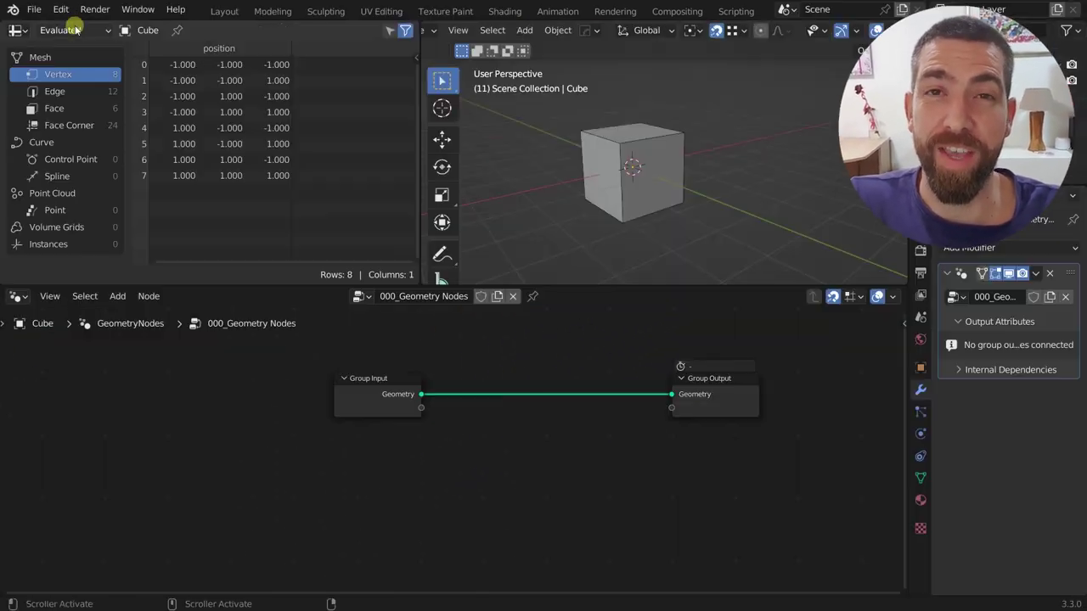
# - Install the BB_nodes_111.zip add-on from the Desktop folder through the preferences and close them
pyautogui.click(61, 9)
pyautogui.click(86, 249)
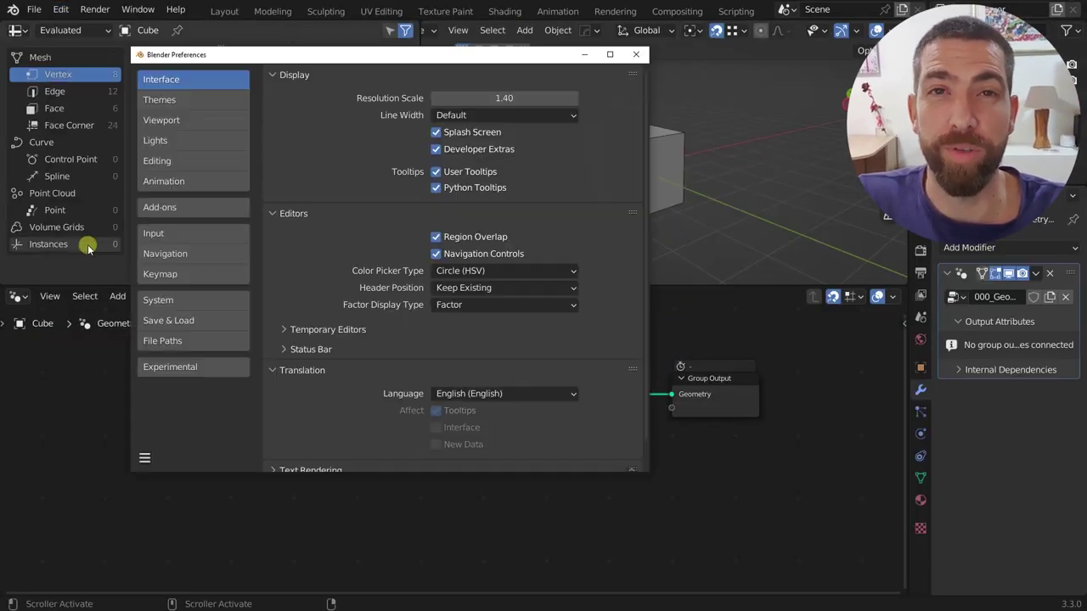
pyautogui.click(174, 214)
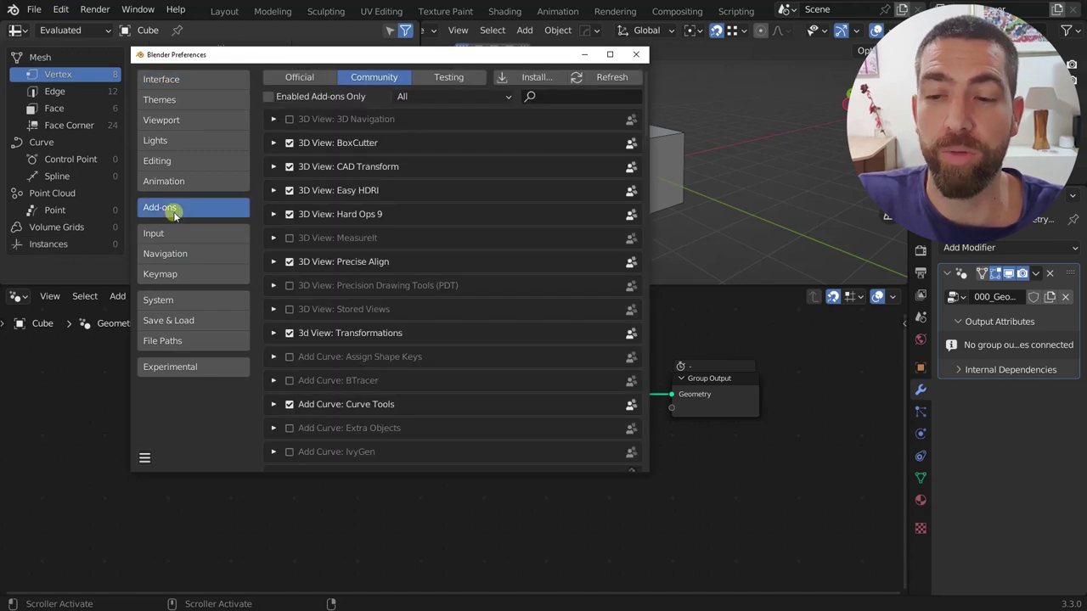
pyautogui.click(529, 77)
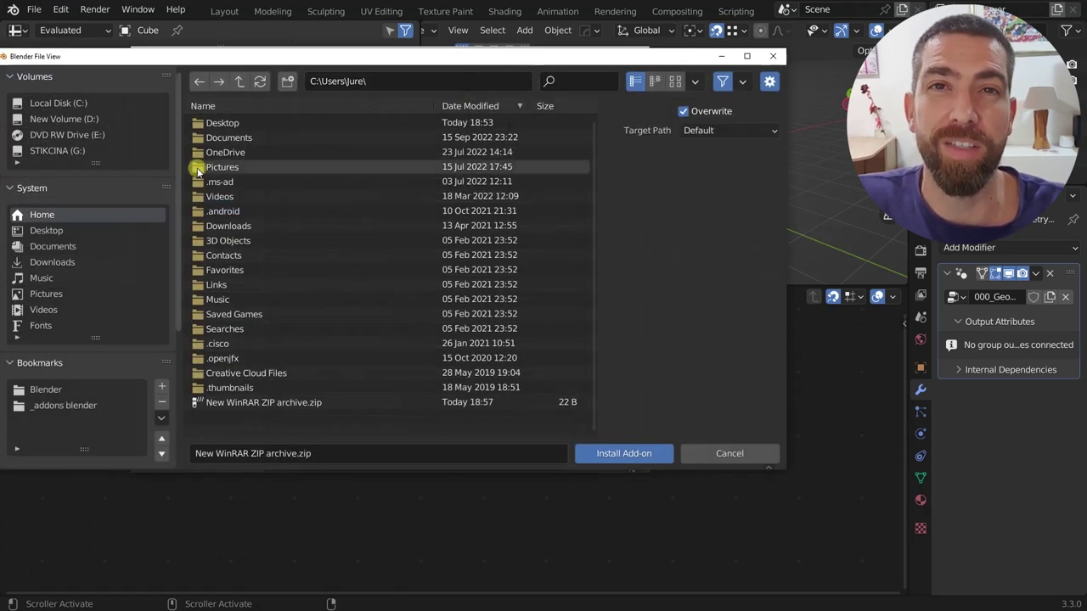
pyautogui.click(41, 231)
pyautogui.click(236, 138)
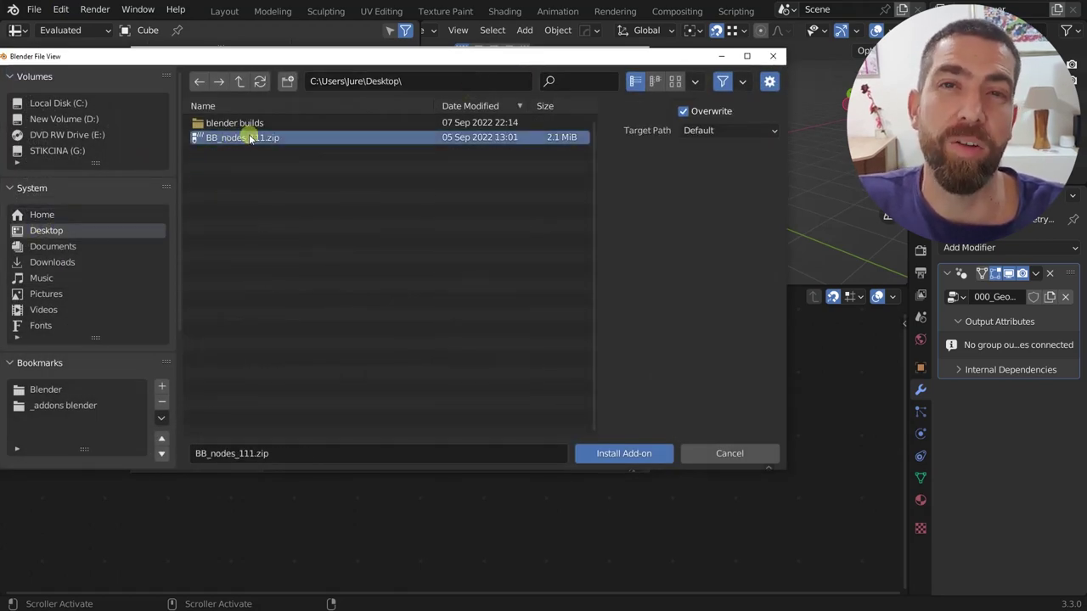
pyautogui.click(627, 453)
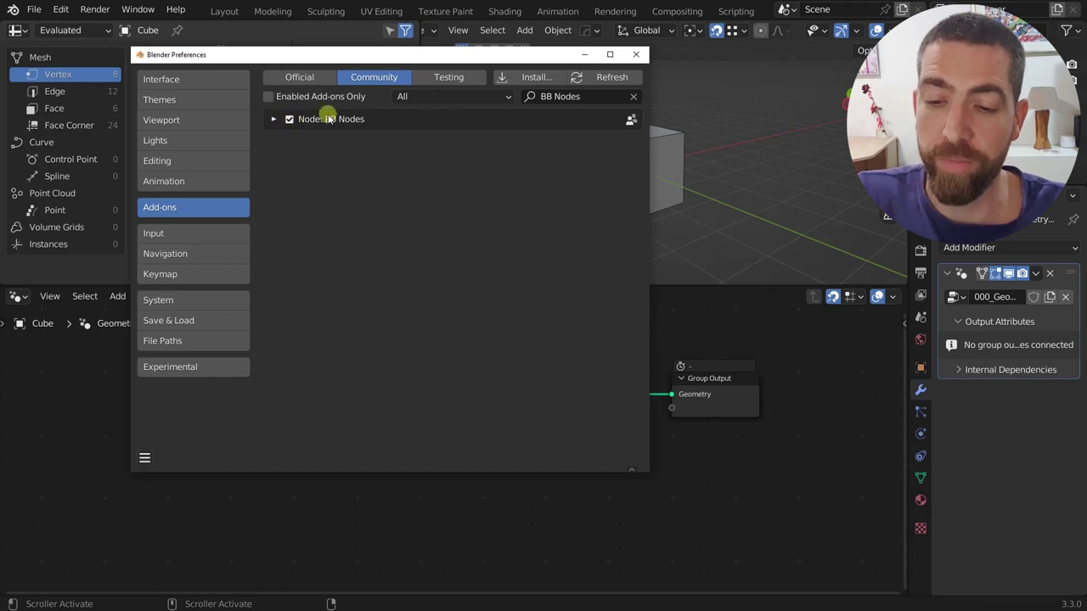
pyautogui.click(638, 54)
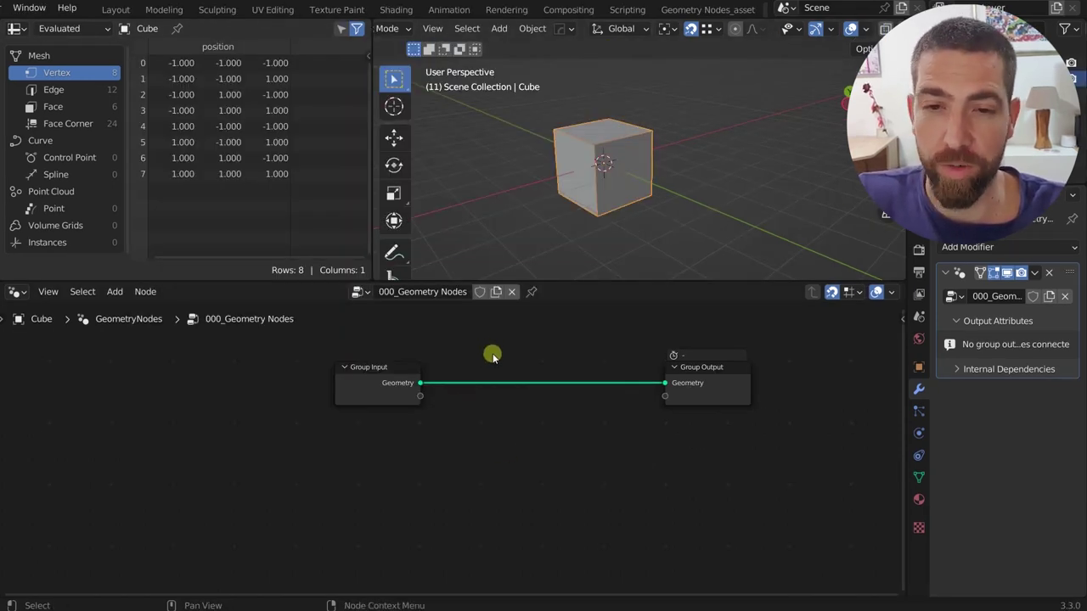
# - Look through the BB Nodes categories available for adding to the node tree, including Easing Curves, Edit Mode Goodies, Fields and Instancing
pyautogui.hotkey('shift', 'a')
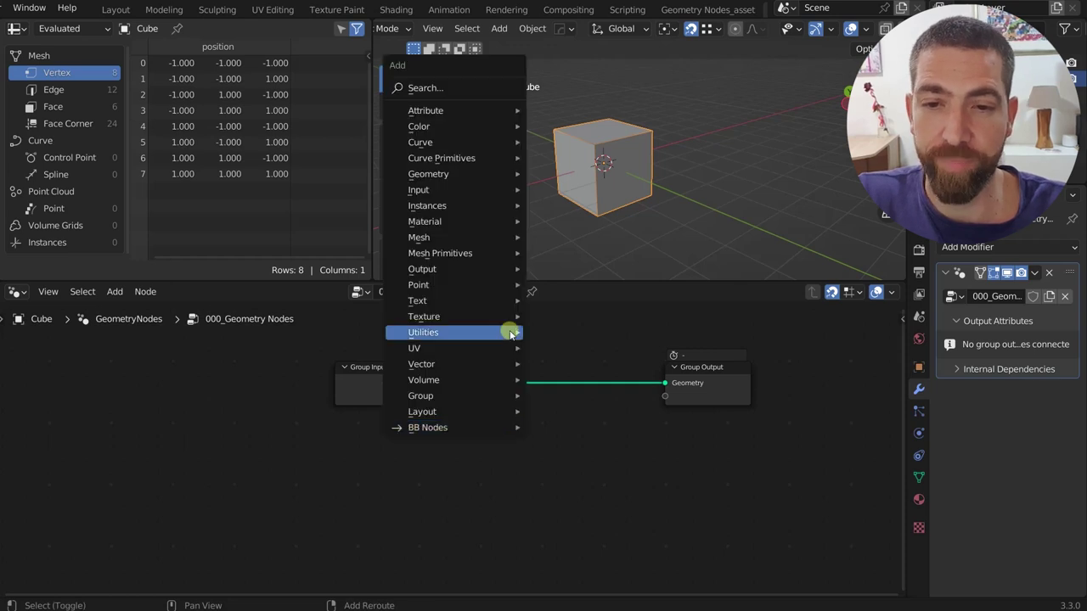
pyautogui.moveTo(473, 433)
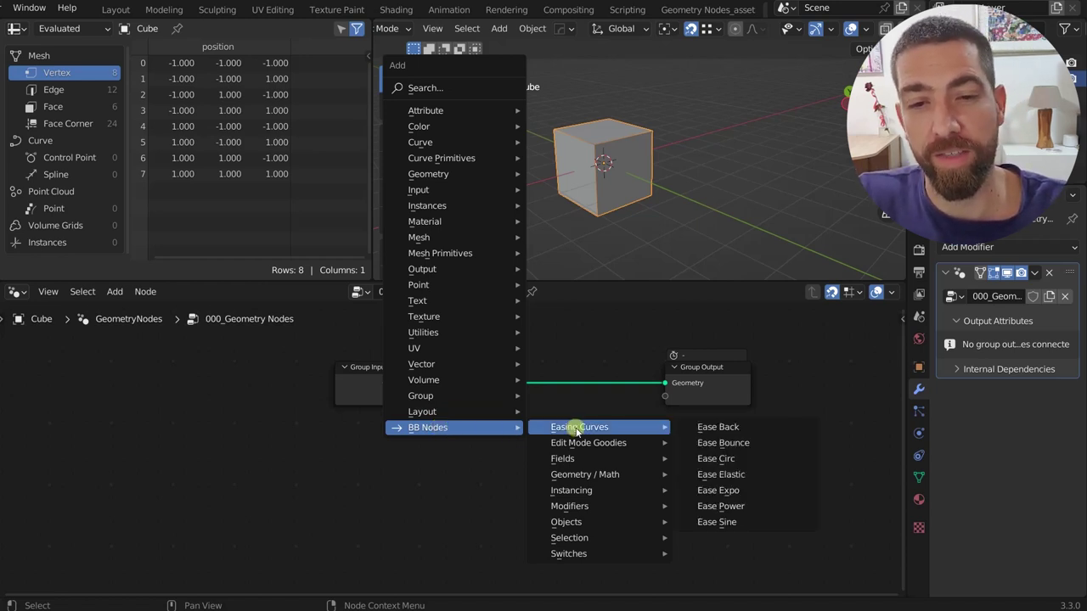
pyautogui.moveTo(589, 434)
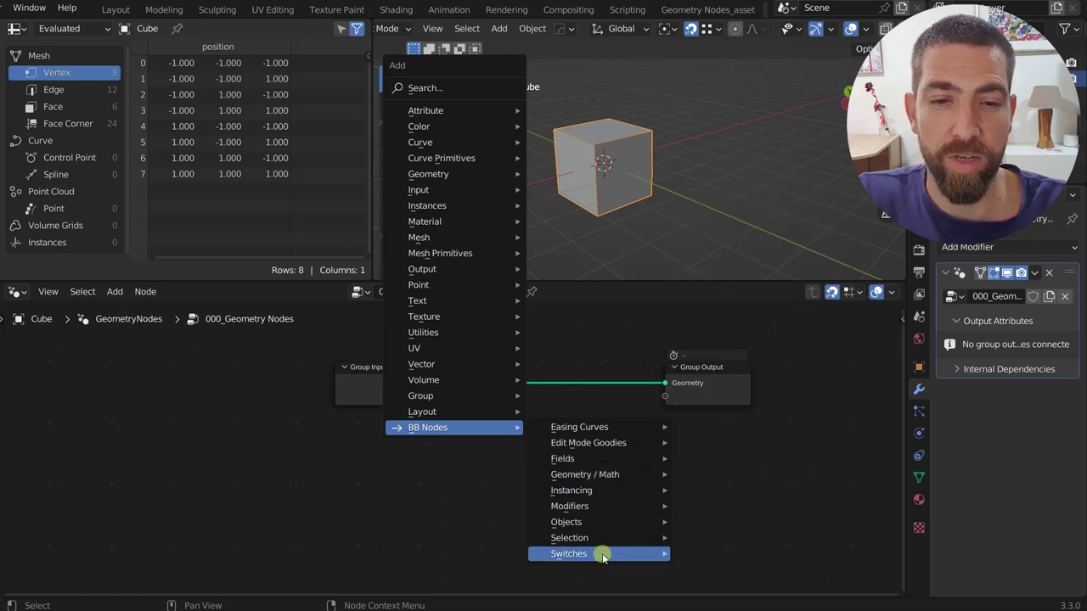
pyautogui.moveTo(592, 481)
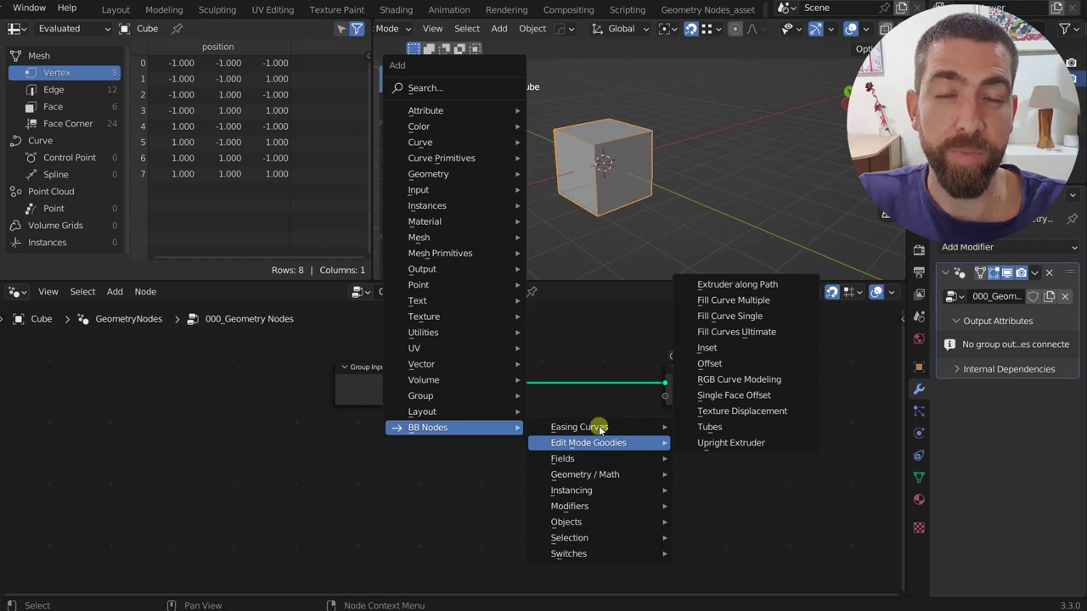
pyautogui.press('Escape')
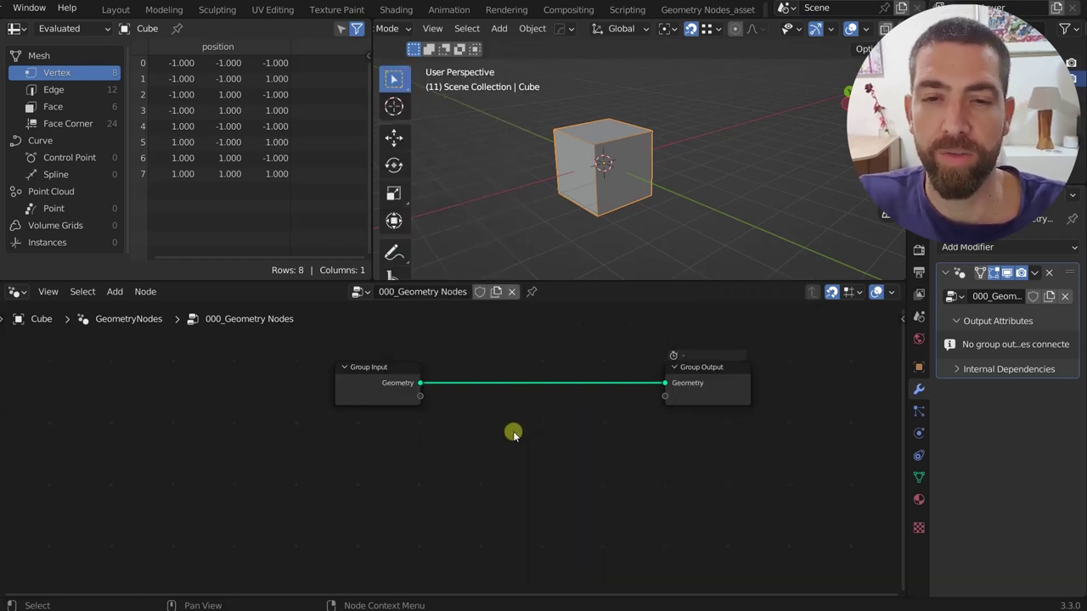
pyautogui.hotkey('shift', 'a')
pyautogui.moveTo(515, 435)
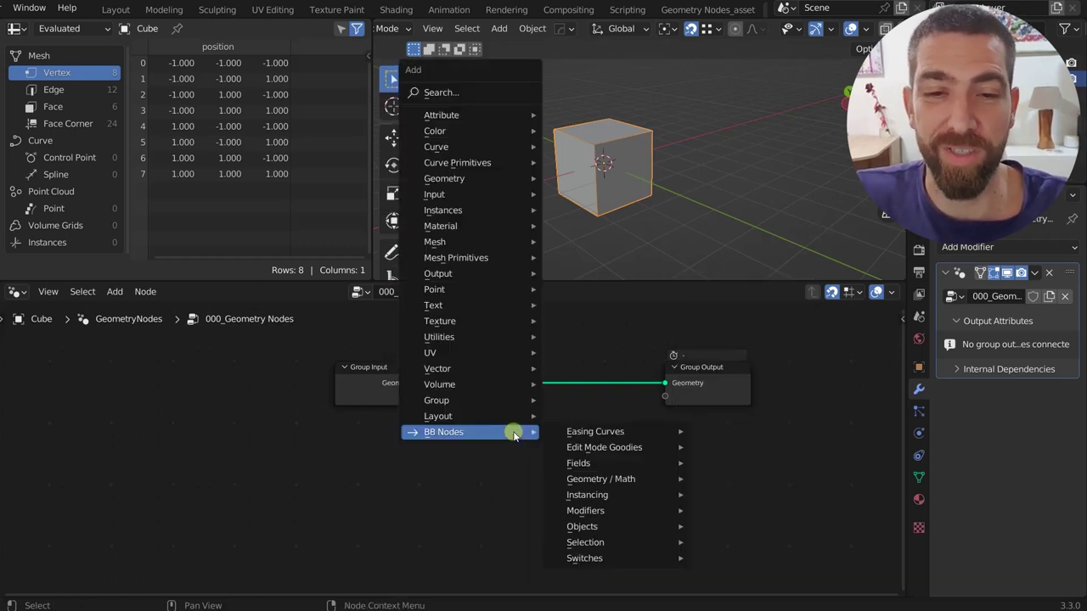
pyautogui.moveTo(596, 457)
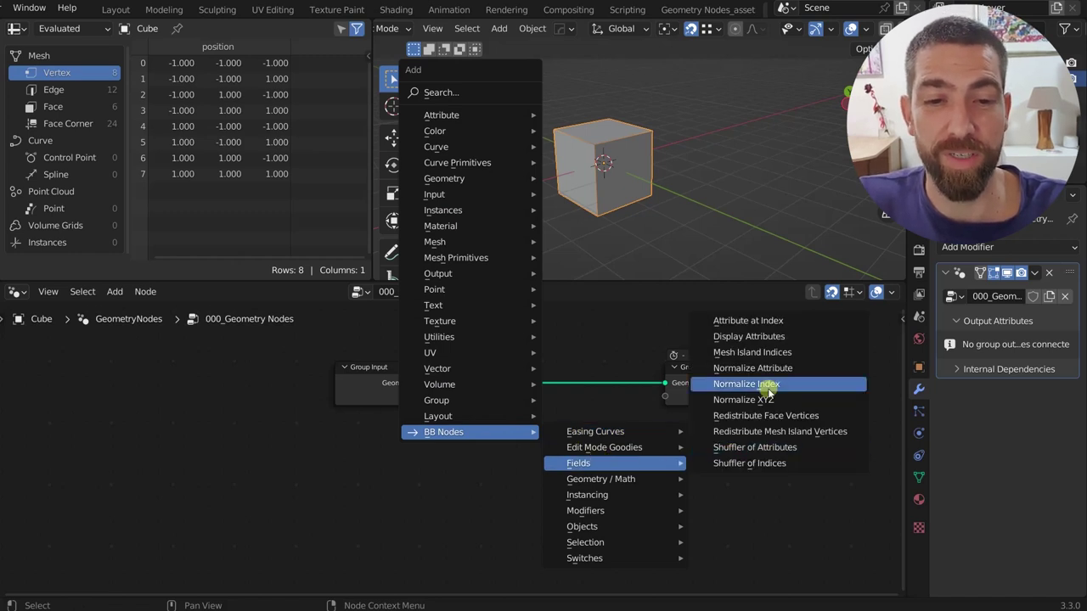
pyautogui.moveTo(625, 498)
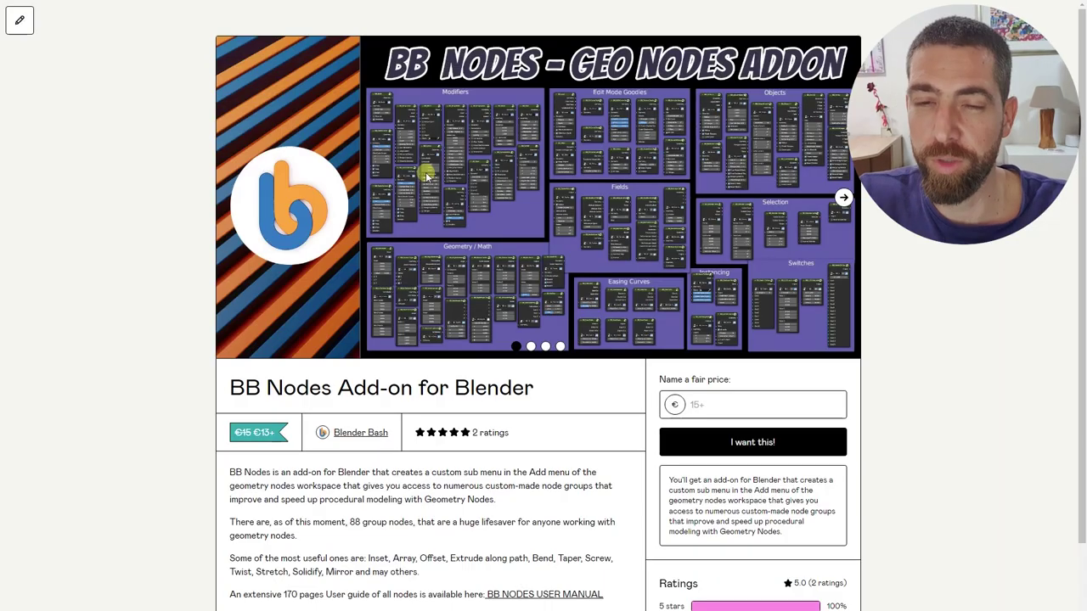
# - Switch to the browser, review the BB Nodes add-on's product page, and open the linked BB Nodes User Manual
pyautogui.scroll(-2, 426, 176)
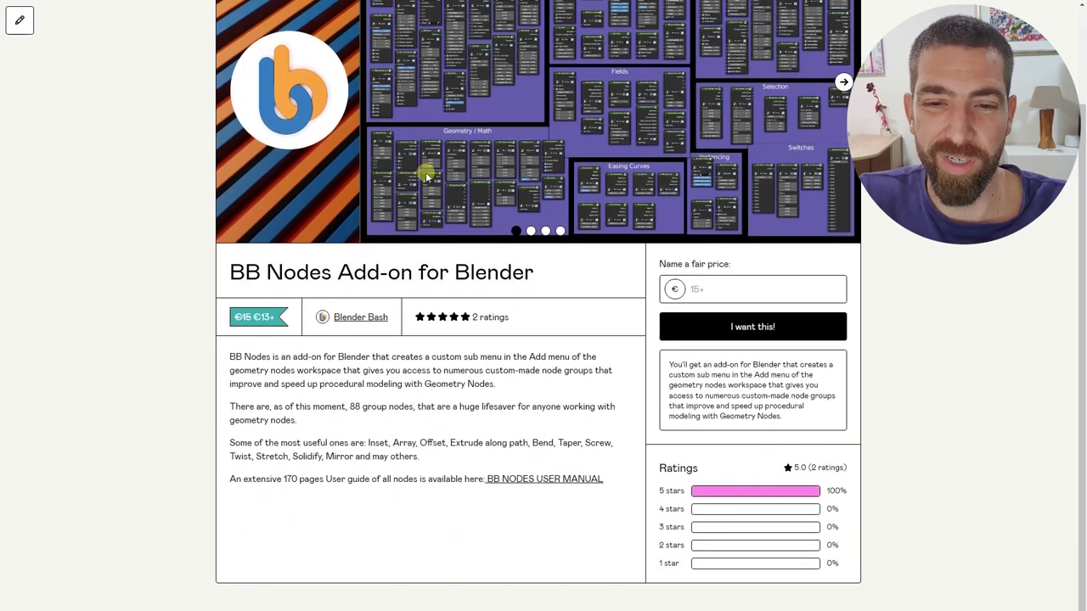
pyautogui.scroll(2, 426, 175)
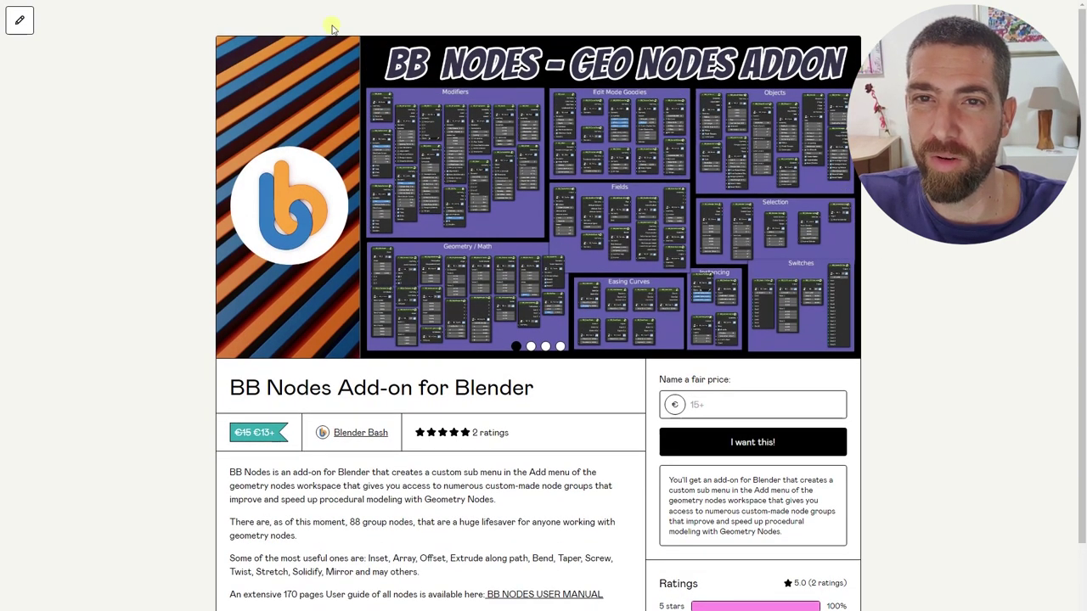
pyautogui.scroll(-1, 478, 117)
pyautogui.scroll(1, 558, 175)
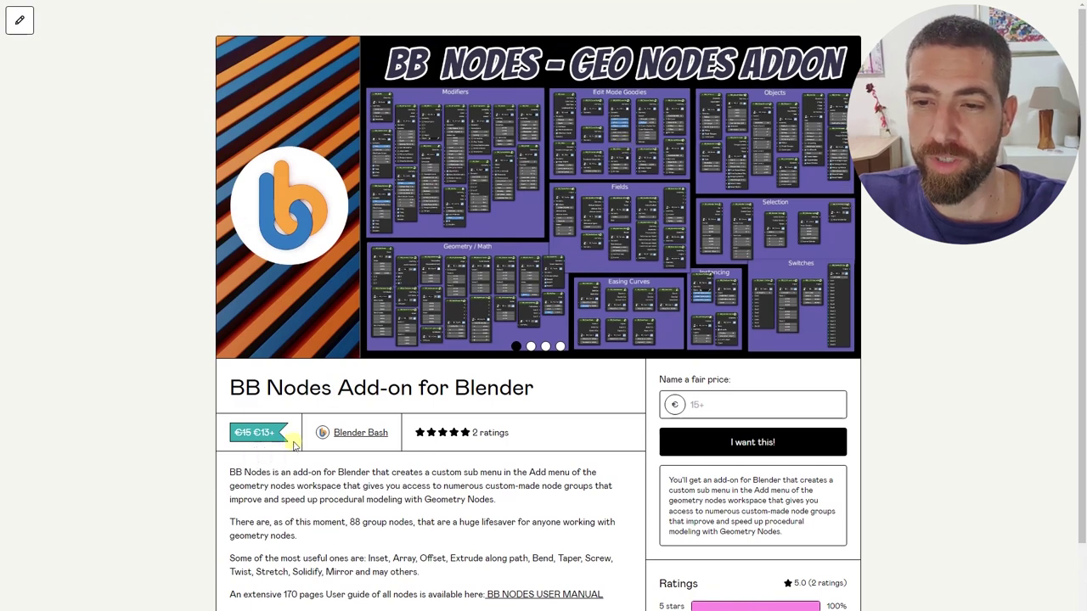
pyautogui.scroll(-2, 478, 344)
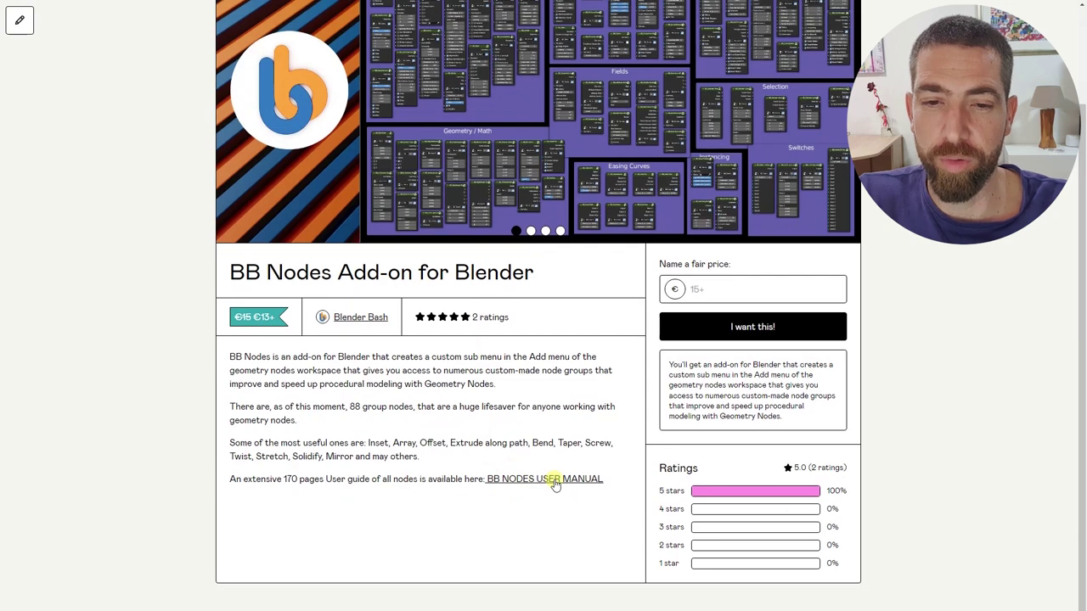
pyautogui.click(554, 480)
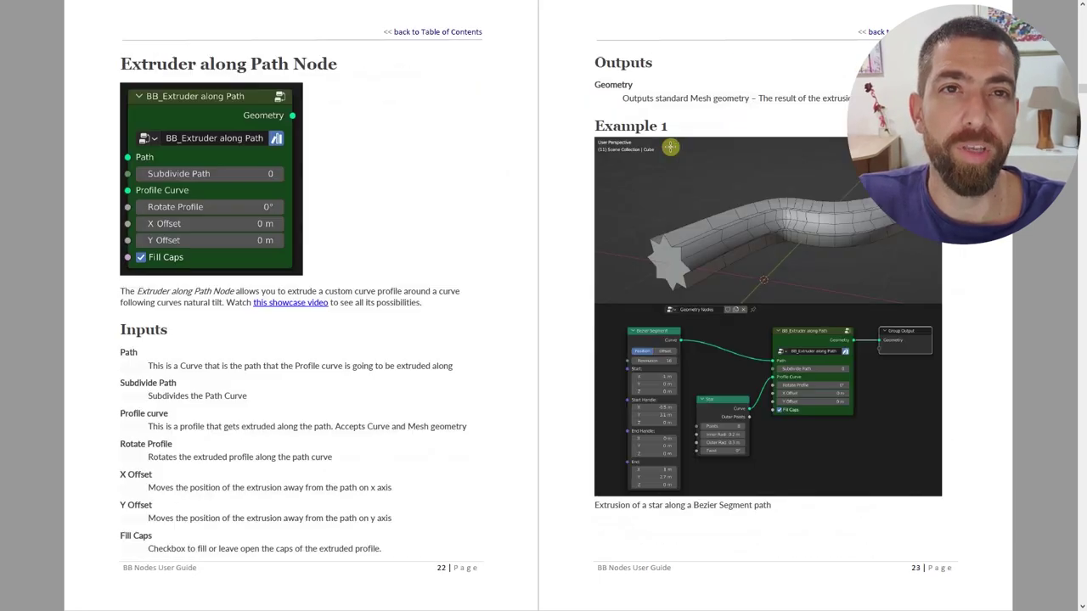
# - Browse the BB Nodes User Guide pages from the Extruder along Path node through the Inset and Offset nodes
pyautogui.scroll(-8, 670, 146)
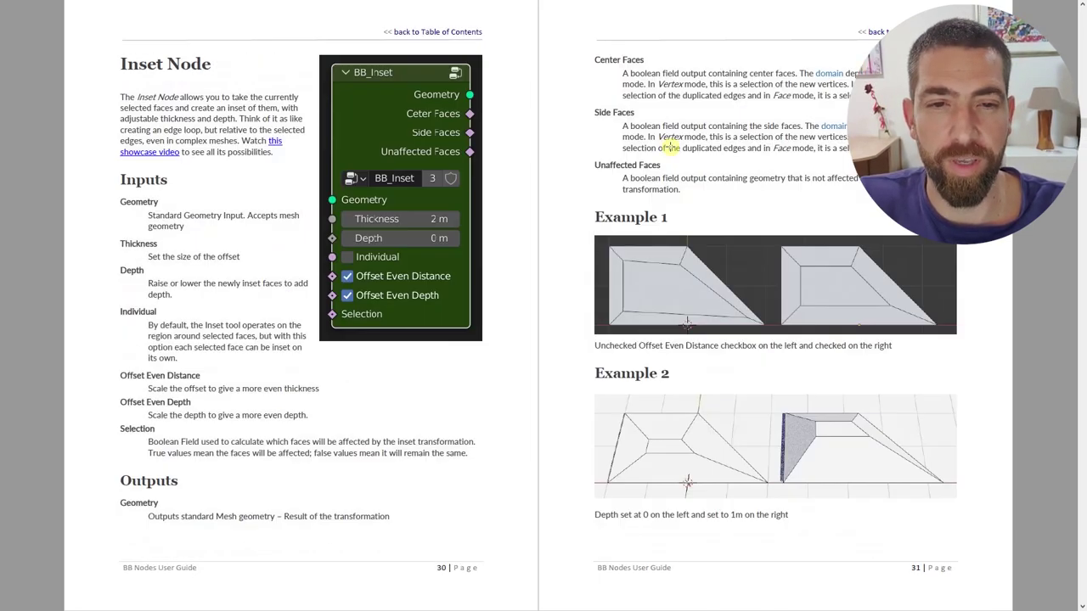
pyautogui.scroll(-5, 670, 148)
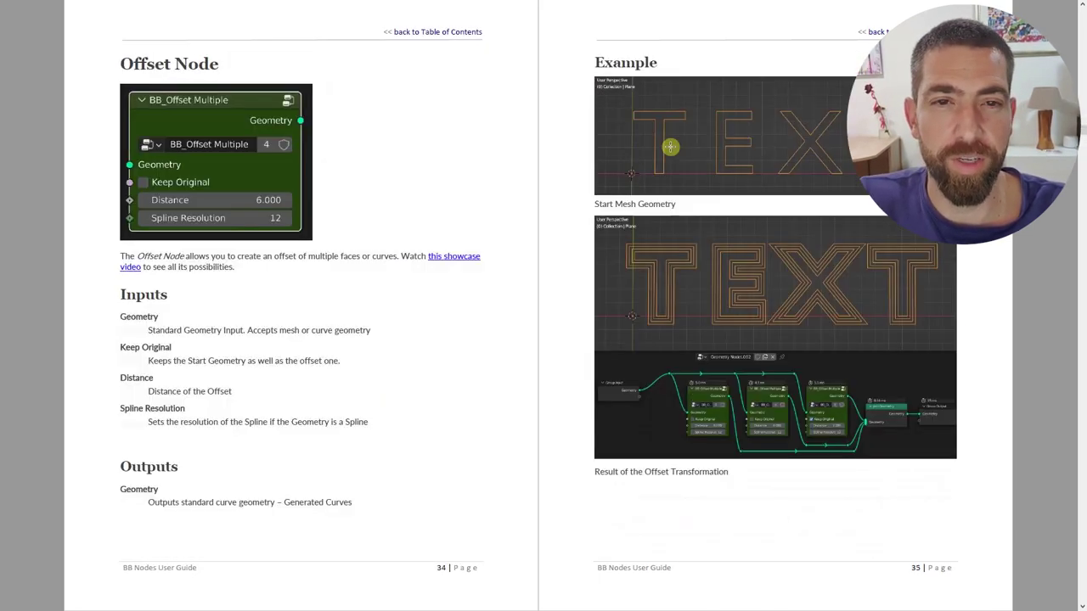
pyautogui.press('Left')
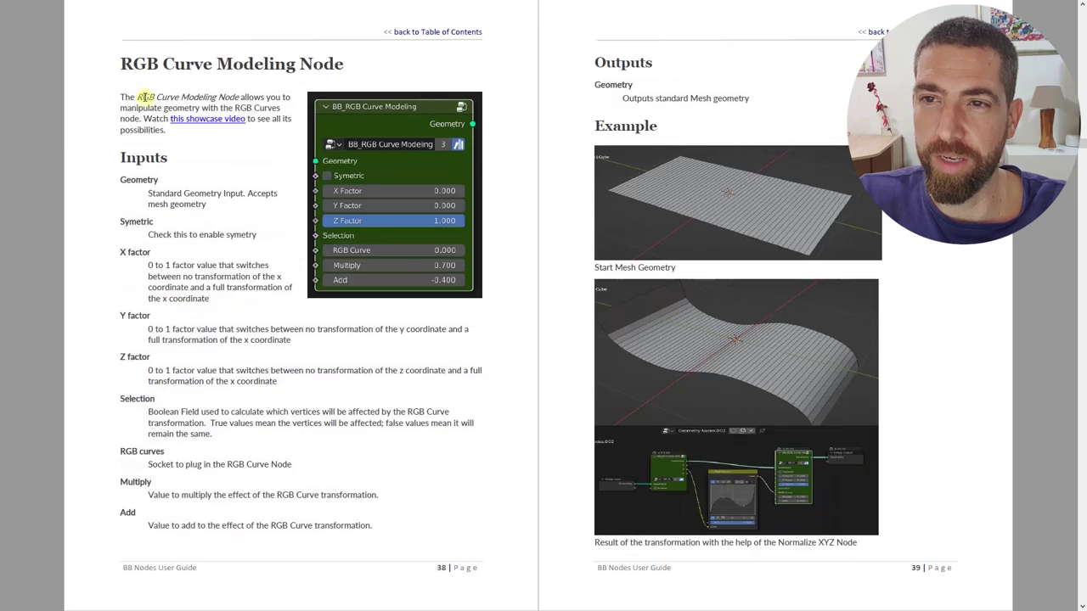
# - Highlight the RGB Curve Modeling Node's description, inputs and outputs while reading, and return to the Inset Node examples
pyautogui.moveTo(120, 96); pyautogui.dragTo(270, 120)
pyautogui.moveTo(123, 180); pyautogui.dragTo(275, 496)
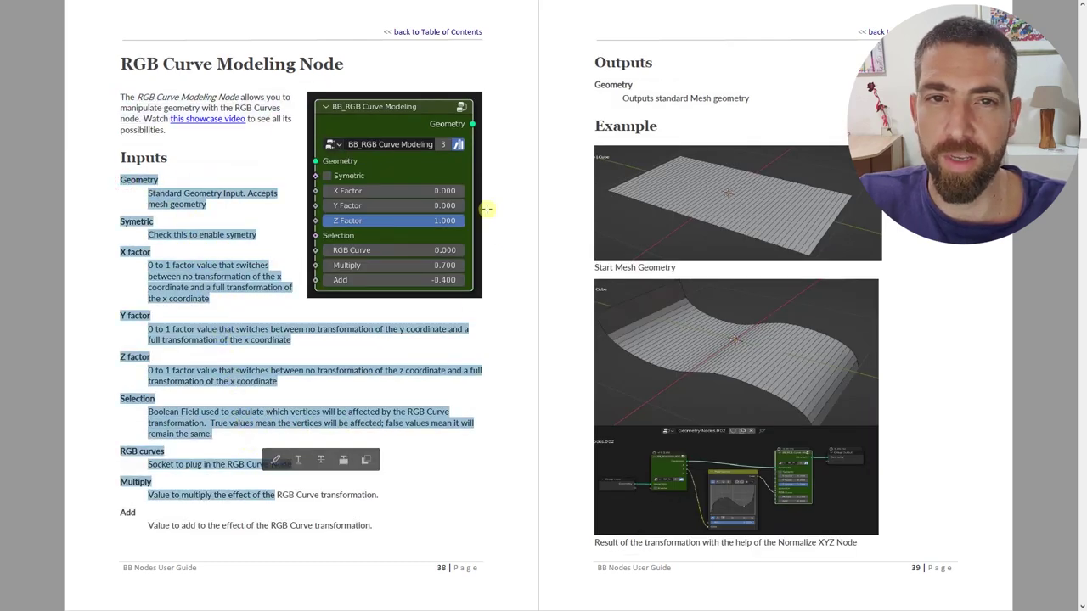
pyautogui.moveTo(597, 85); pyautogui.dragTo(624, 118)
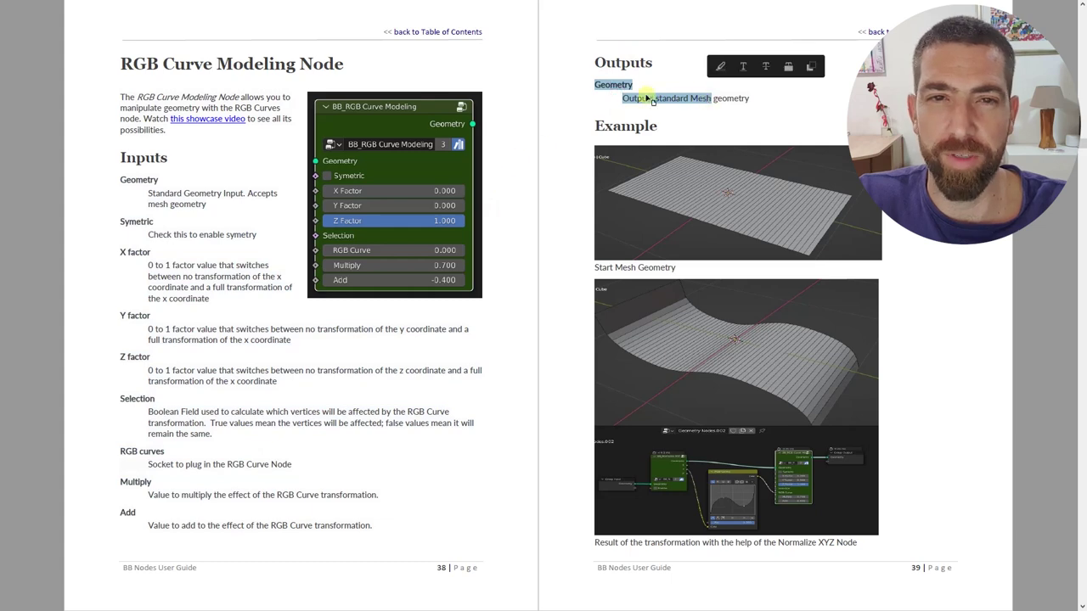
pyautogui.press('Left')
pyautogui.press('Left')
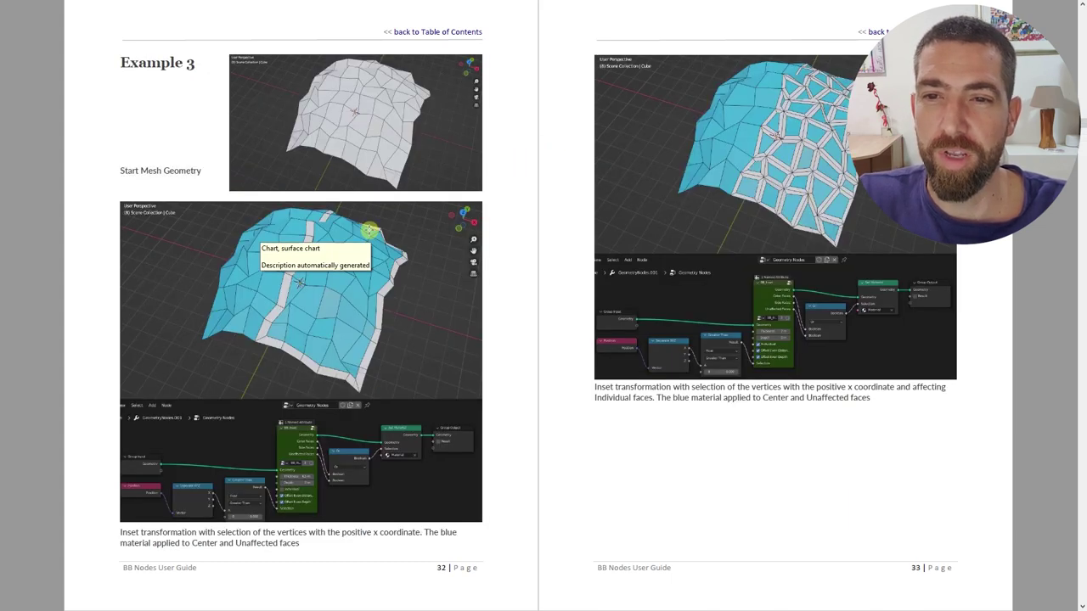
# - Leaf through the BB Nodes User Guide's Fill Curve Multiple and Inset node pages and return to the table of contents
pyautogui.press('Right')
pyautogui.press('Left')
pyautogui.press('Left')
pyautogui.press('Left')
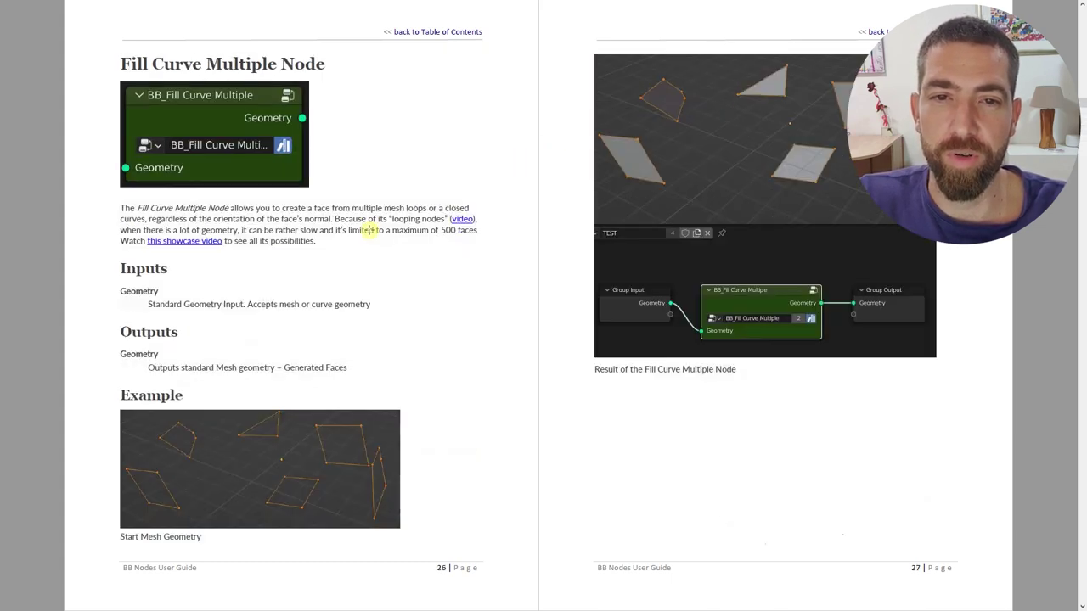
pyautogui.press('Left')
pyautogui.press('Right')
pyautogui.press('Right')
pyautogui.press('Right')
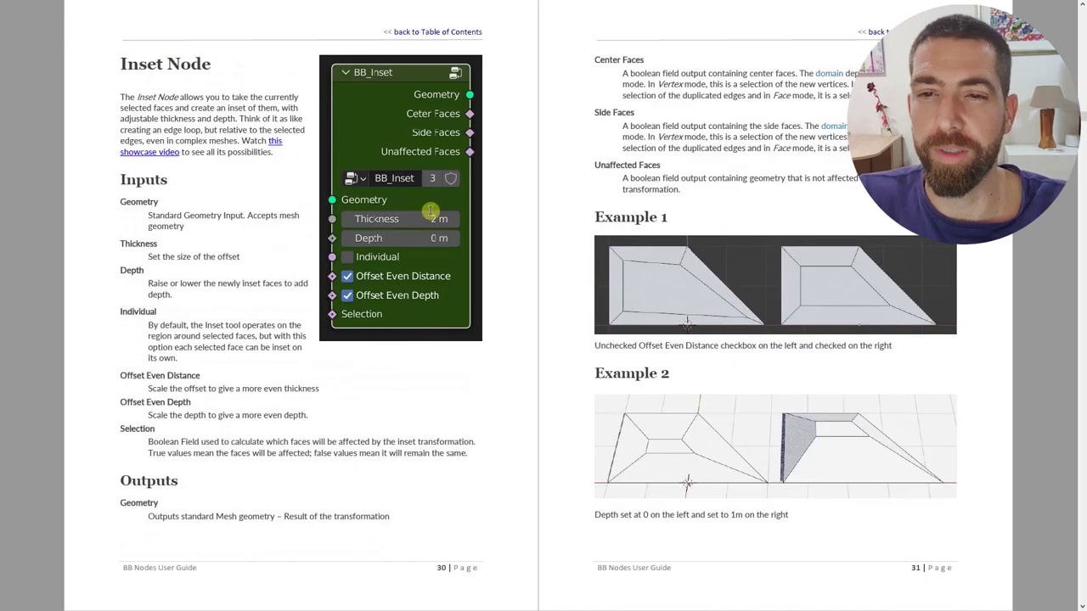
pyautogui.press('Home')
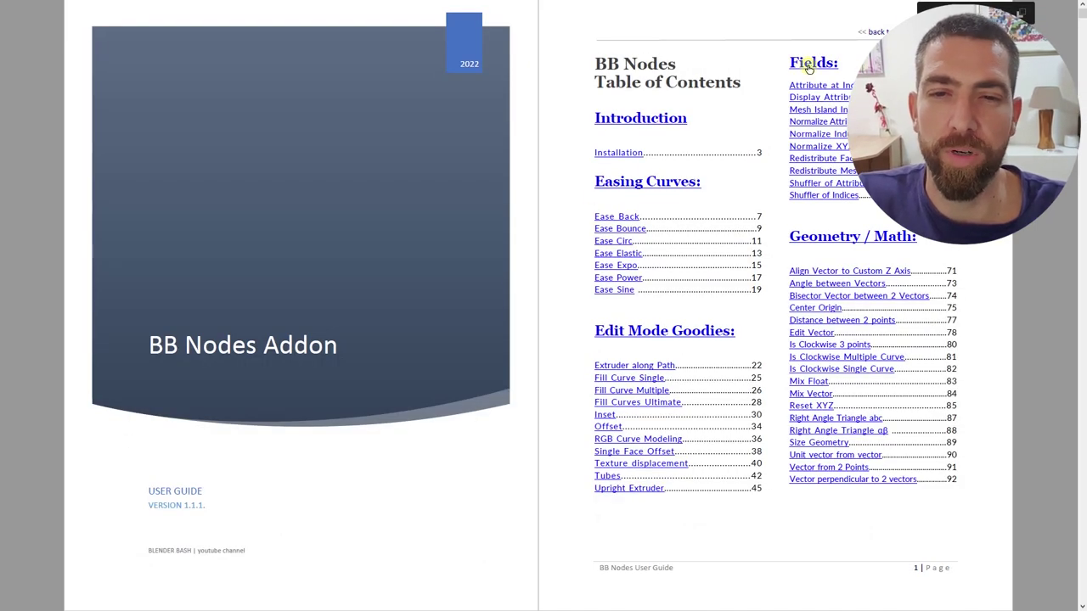
# - Switch back to Blender and assign the Easing Curves node tree to the cube
pyautogui.click(340, 610)
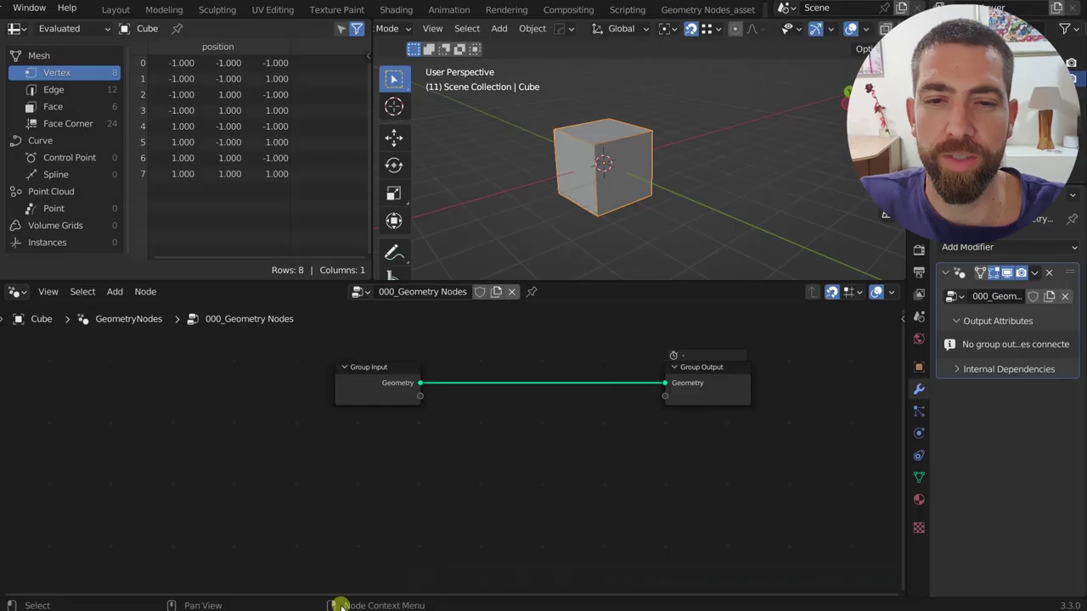
pyautogui.scroll(1, 535, 356)
pyautogui.moveTo(534, 356); pyautogui.dragTo(533, 379, button='middle')
pyautogui.scroll(-1, 533, 373)
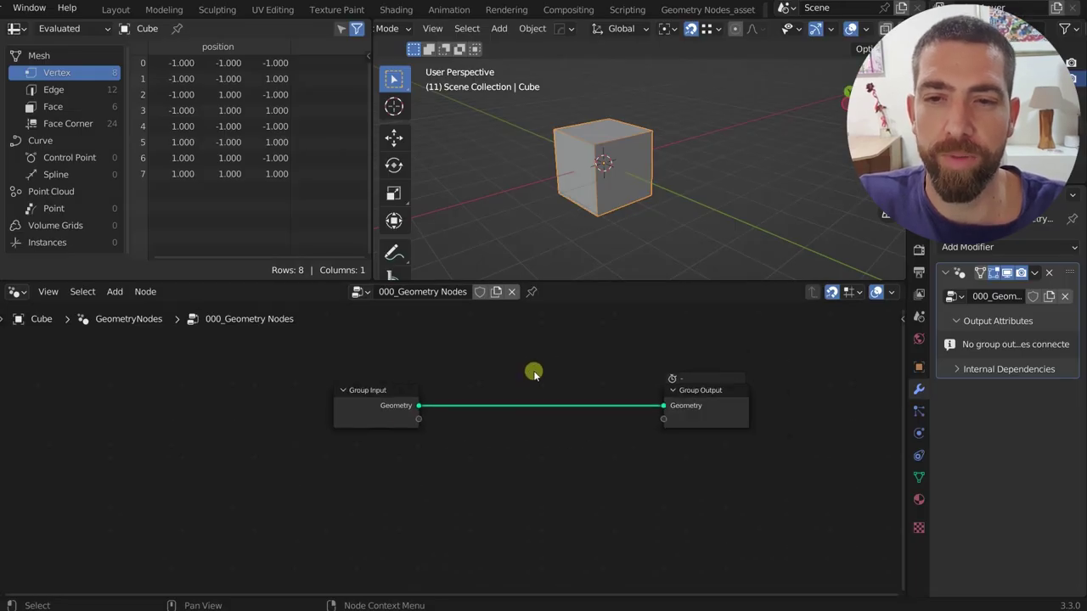
pyautogui.click(365, 293)
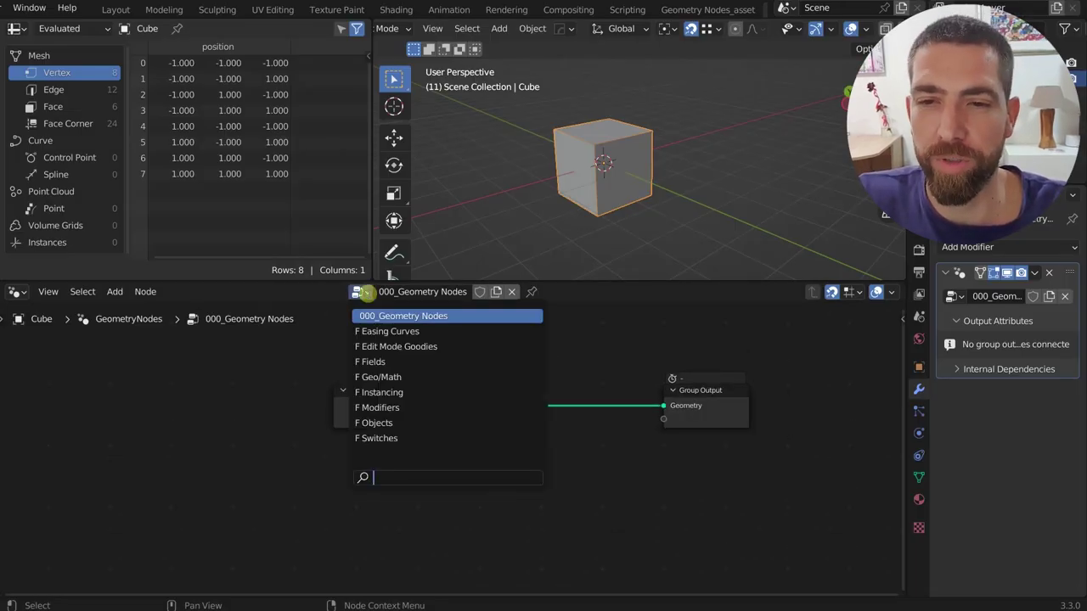
pyautogui.click(406, 331)
pyautogui.press('Home')
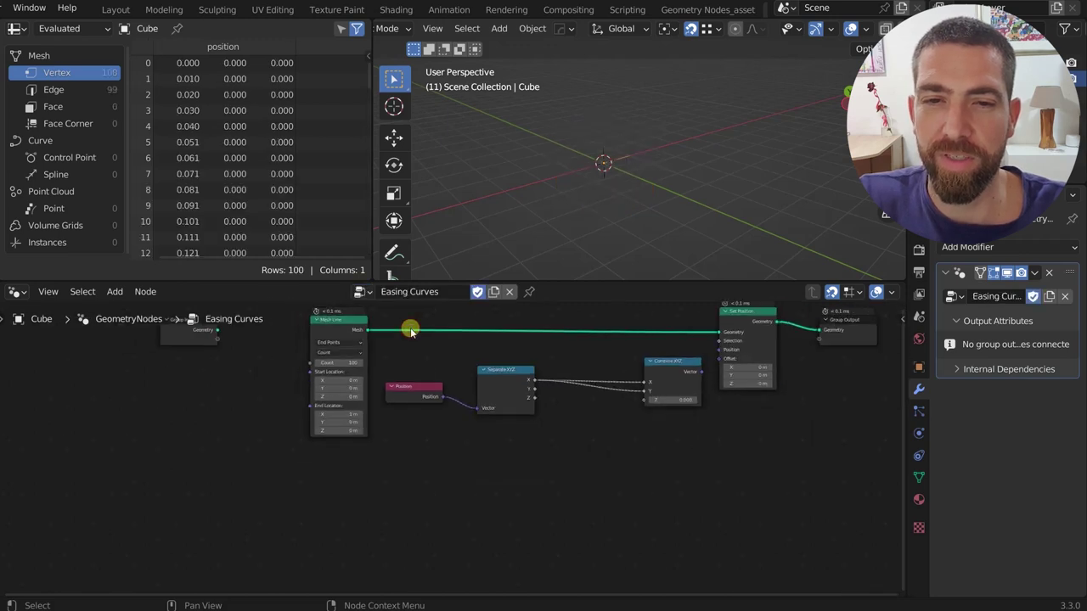
pyautogui.scroll(2, 428, 469)
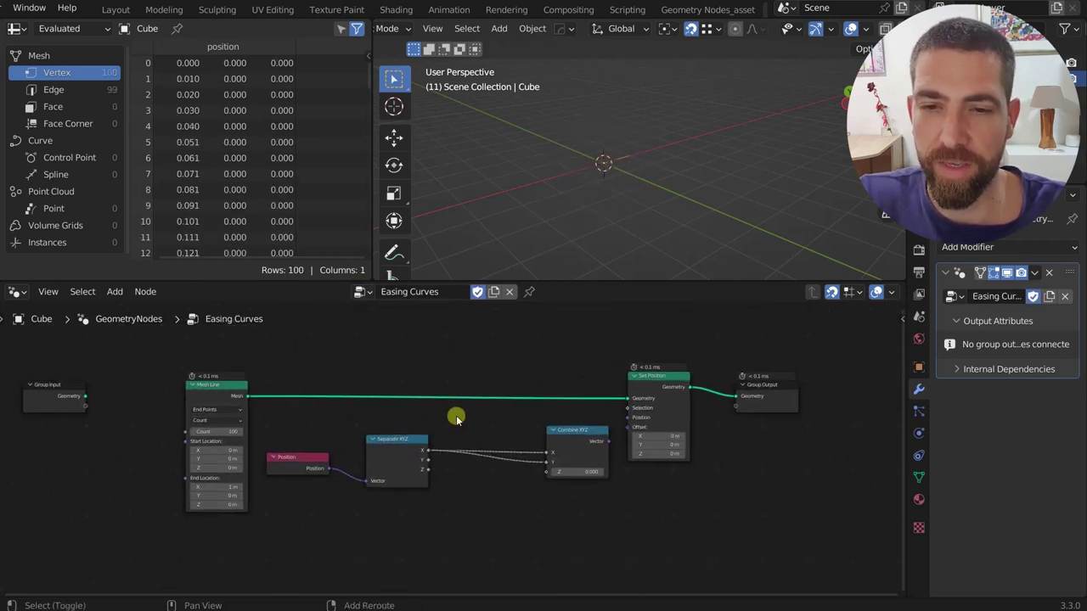
pyautogui.hotkey('shift', 'a')
pyautogui.moveTo(580, 420)
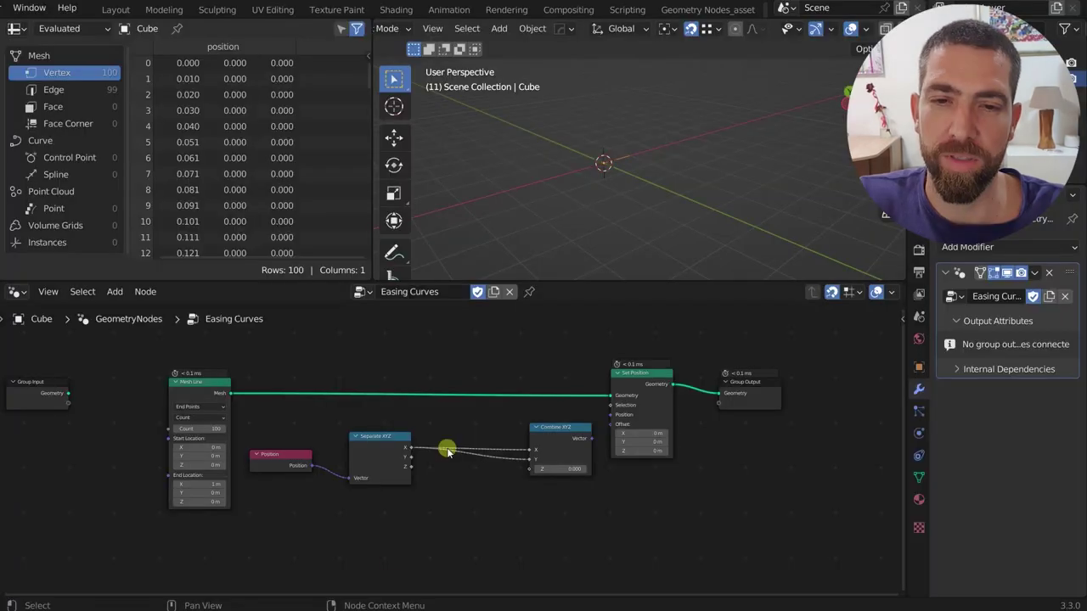
pyautogui.scroll(4, 449, 449)
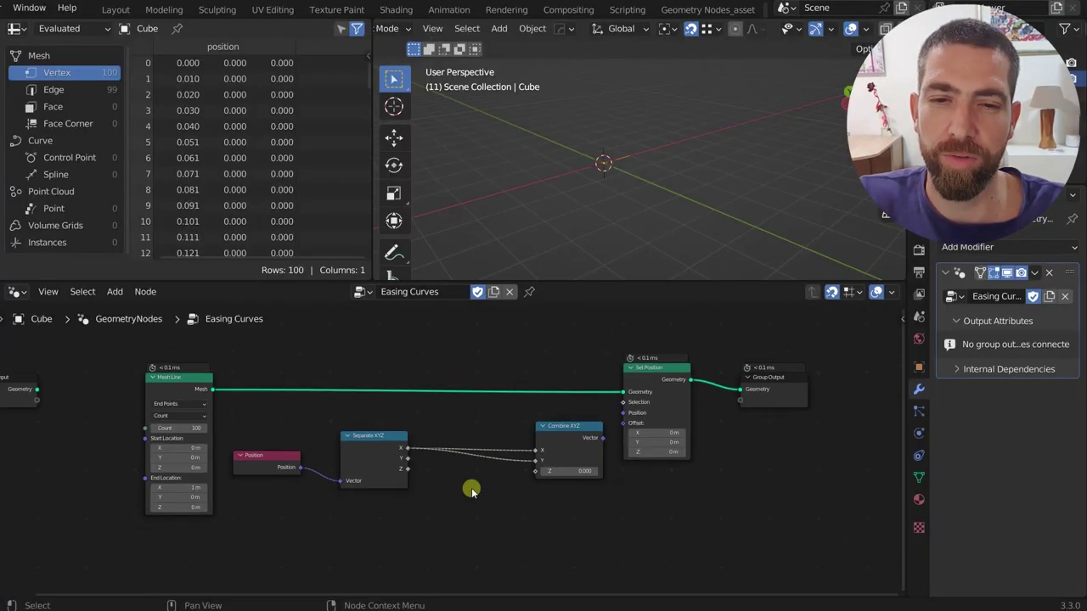
pyautogui.scroll(-3, 471, 491)
pyautogui.moveTo(498, 481); pyautogui.dragTo(490, 482, button='middle')
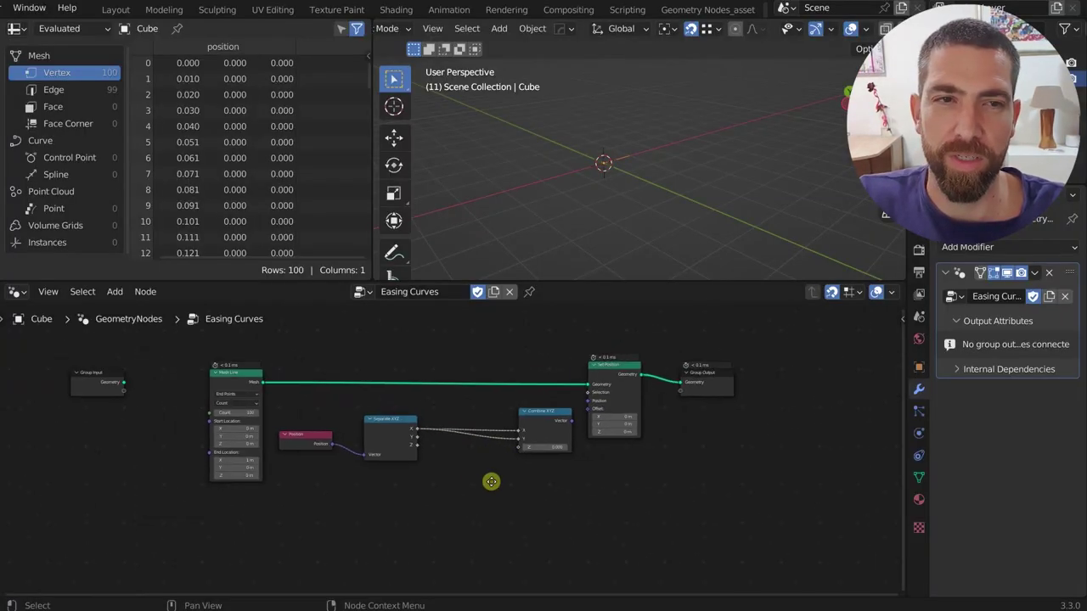
pyautogui.scroll(-1, 491, 481)
# - Show the mesh line in top view and connect Combine XYZ's Vector output to Set Position's Position input
pyautogui.click(866, 74)
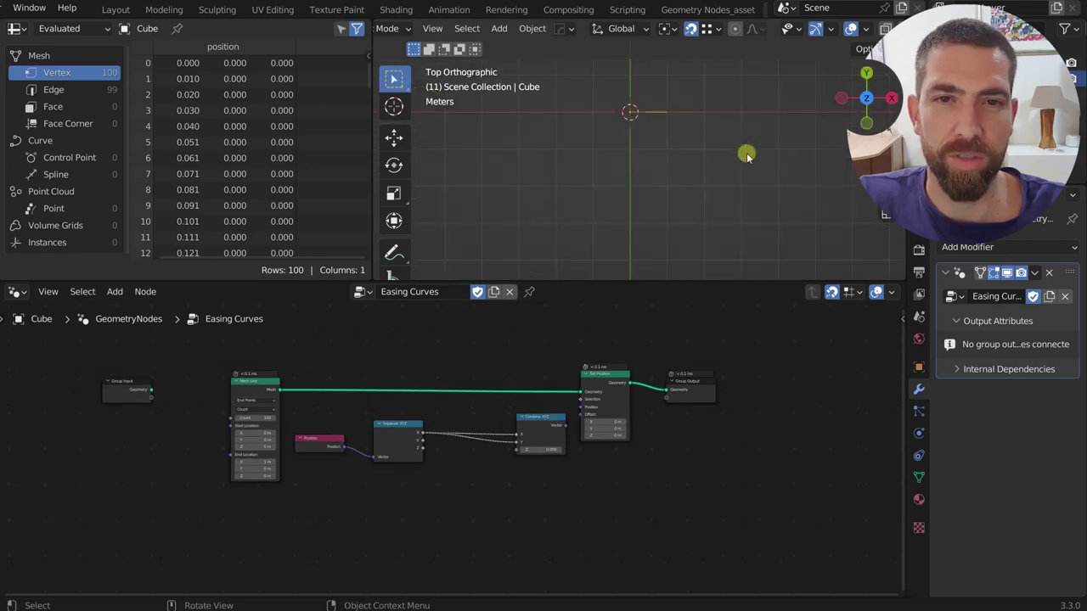
pyautogui.scroll(9, 657, 110)
pyautogui.scroll(-2, 686, 200)
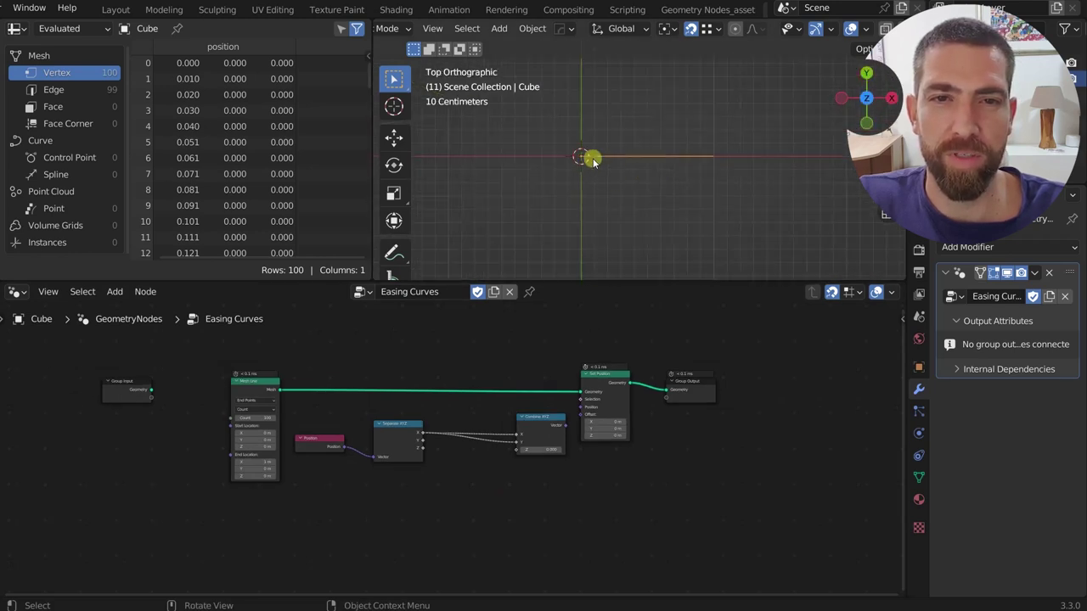
pyautogui.scroll(3, 255, 463)
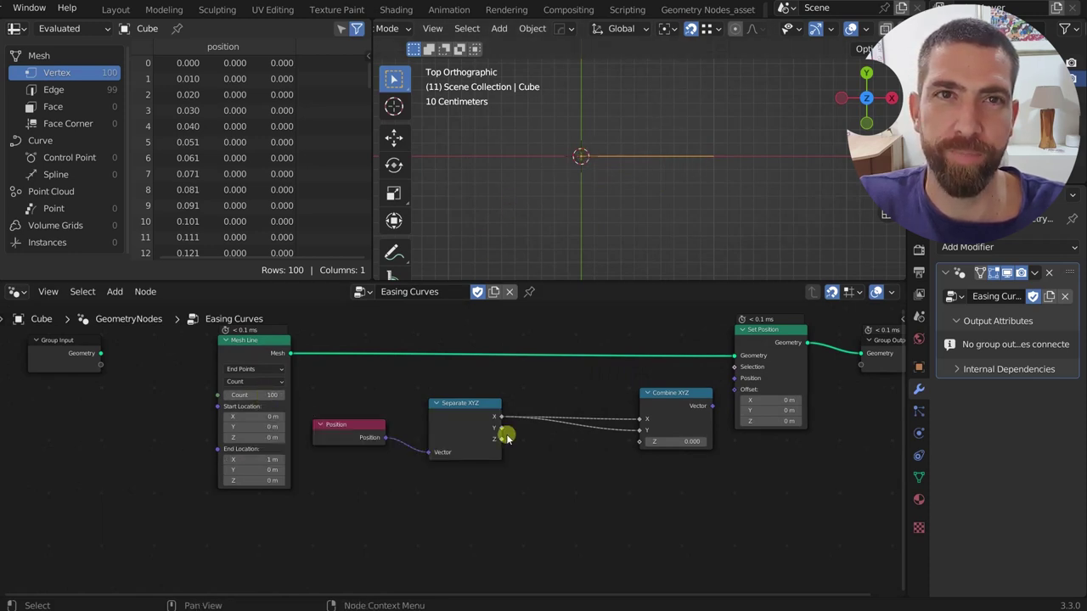
pyautogui.scroll(-2, 505, 442)
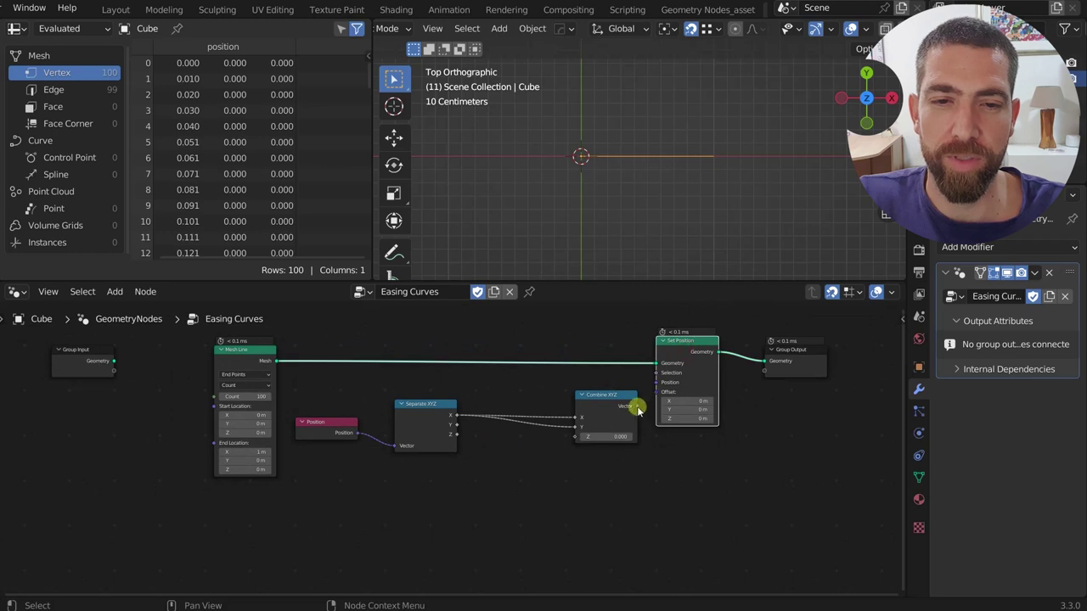
pyautogui.moveTo(637, 409); pyautogui.dragTo(658, 383)
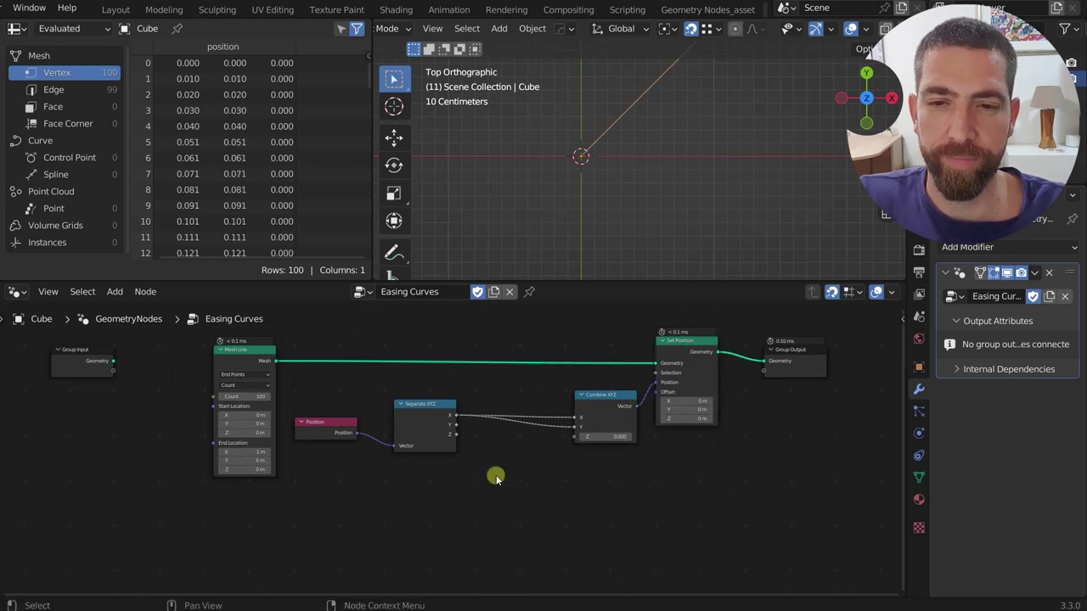
# - Insert the BB Nodes Ease Back node between Separate XYZ's X and Combine XYZ's Y, feeding Y from its Back In/Out output
pyautogui.moveTo(495, 475); pyautogui.dragTo(468, 442, button='middle')
pyautogui.hotkey('shift', 'a')
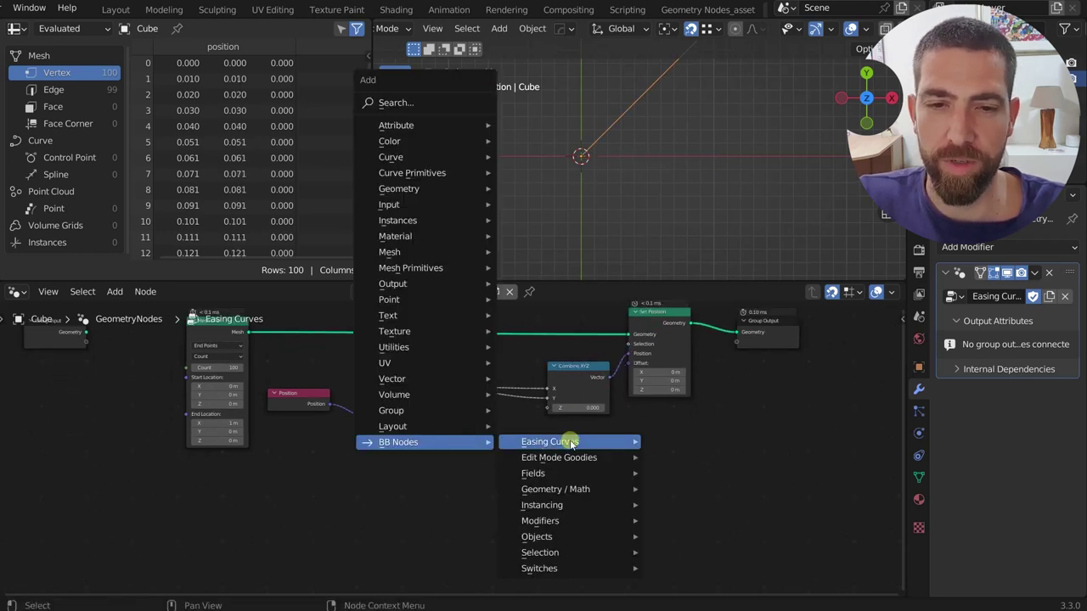
pyautogui.moveTo(594, 441)
pyautogui.click(704, 442)
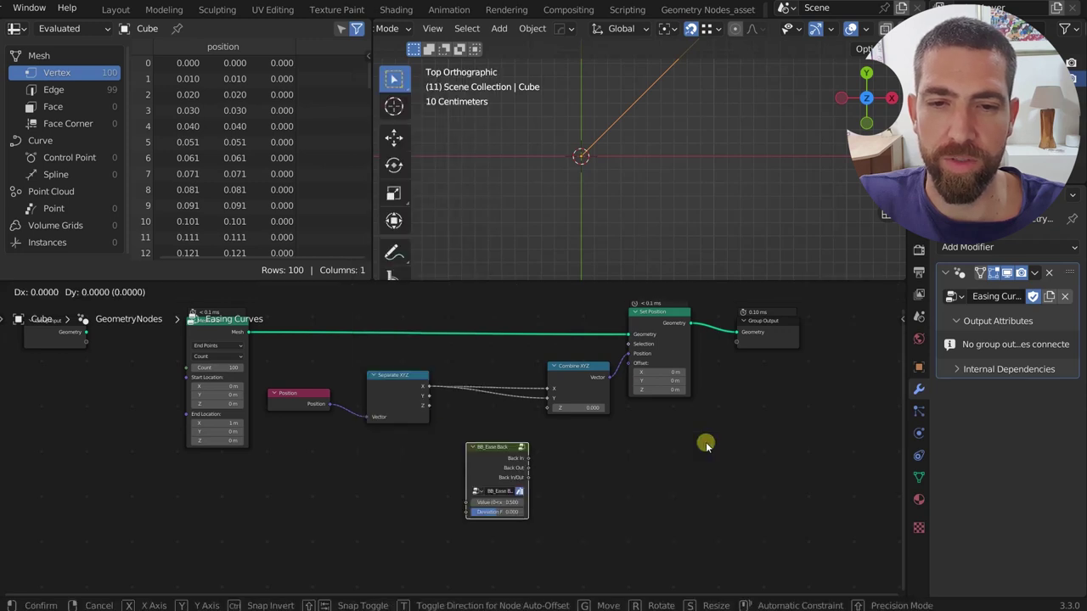
pyautogui.click(705, 397)
pyautogui.click(505, 388)
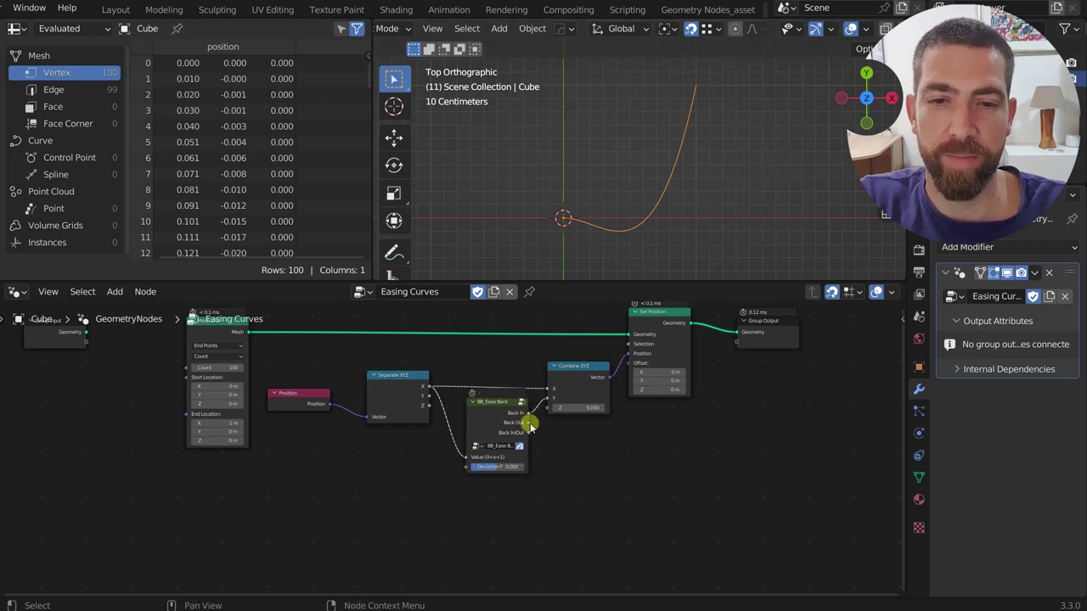
pyautogui.moveTo(529, 414)
pyautogui.mouseDown()
pyautogui.moveTo(546, 403)
pyautogui.moveTo(538, 434)
pyautogui.moveTo(545, 402)
pyautogui.mouseUp()
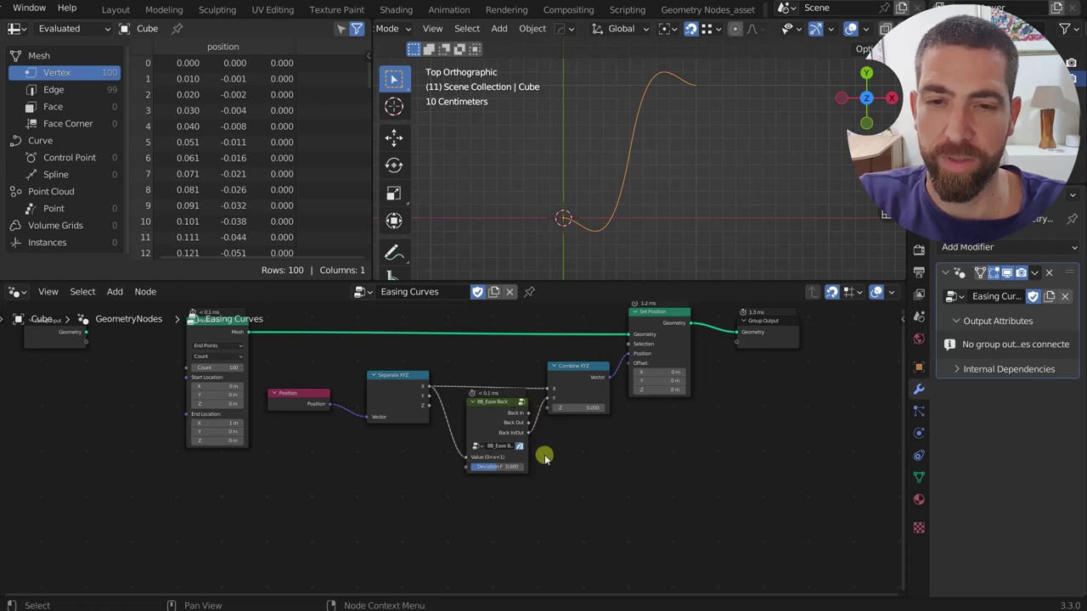
# - Add the BB Nodes Ease Bounce node, move Ease Back aside and wire Ease Bounce between Separate XYZ and Combine XYZ's Y input
pyautogui.hotkey('shift', 'a')
pyautogui.moveTo(544, 454)
pyautogui.moveTo(633, 328)
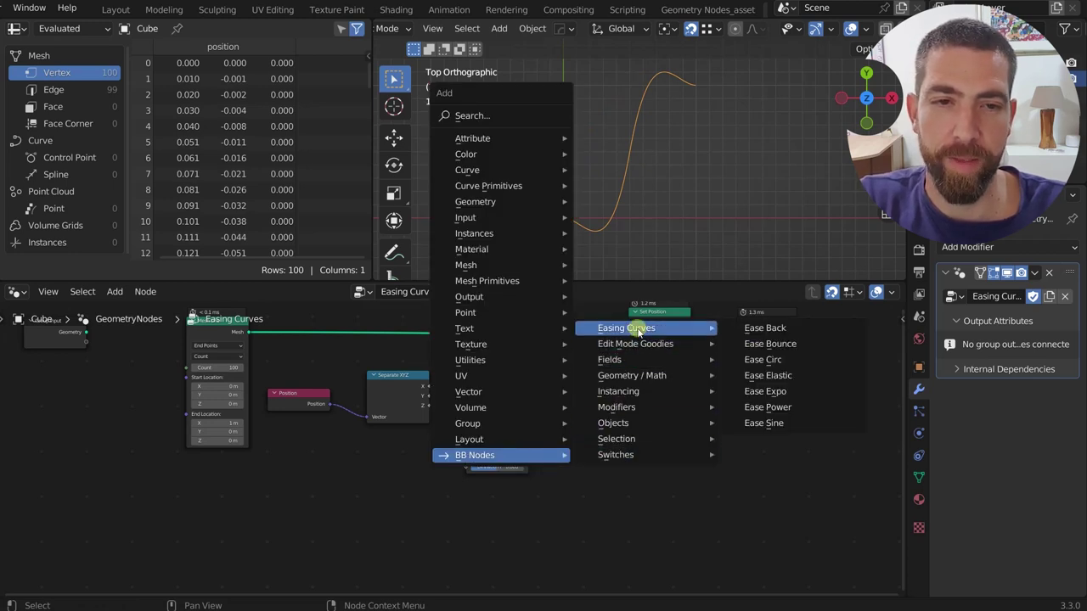
pyautogui.click(788, 345)
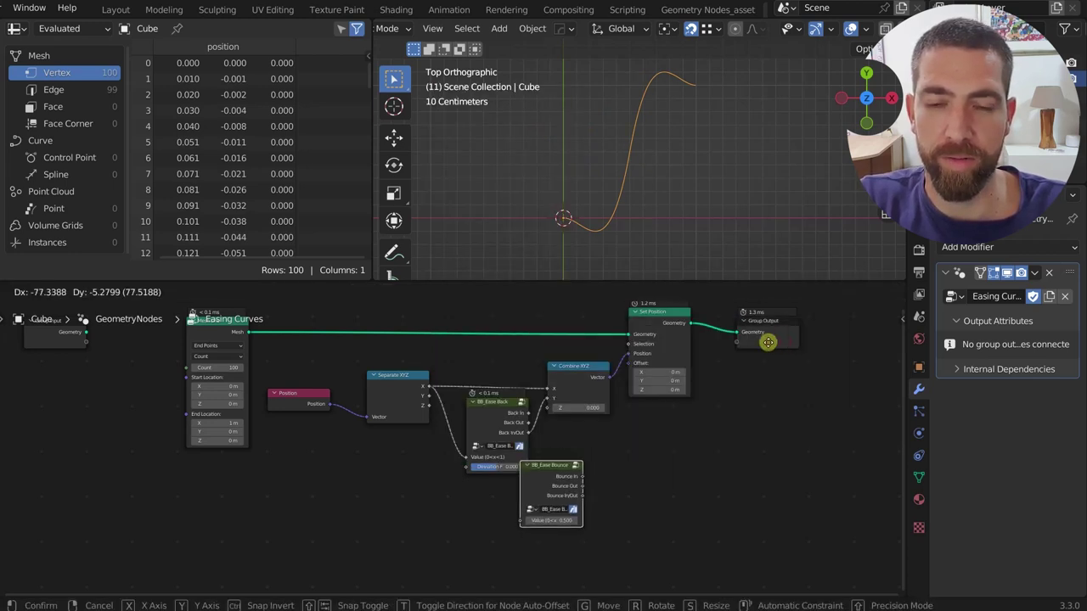
pyautogui.click(654, 327)
pyautogui.moveTo(499, 400); pyautogui.dragTo(560, 448)
pyautogui.moveTo(458, 449); pyautogui.dragTo(548, 398)
pyautogui.scroll(4, 488, 479)
pyautogui.scroll(-2, 486, 463)
pyautogui.scroll(-2, 604, 221)
pyautogui.scroll(-4, 556, 443)
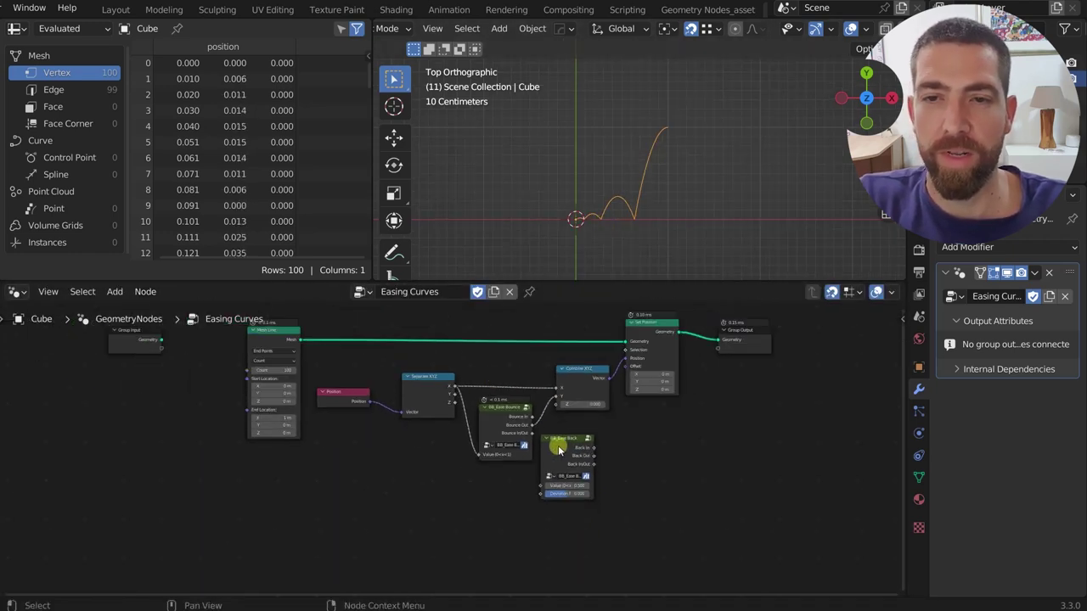
# - Assign the Edit Mode Goodies node tree to the cube and frame its grid in top view
pyautogui.click(372, 296)
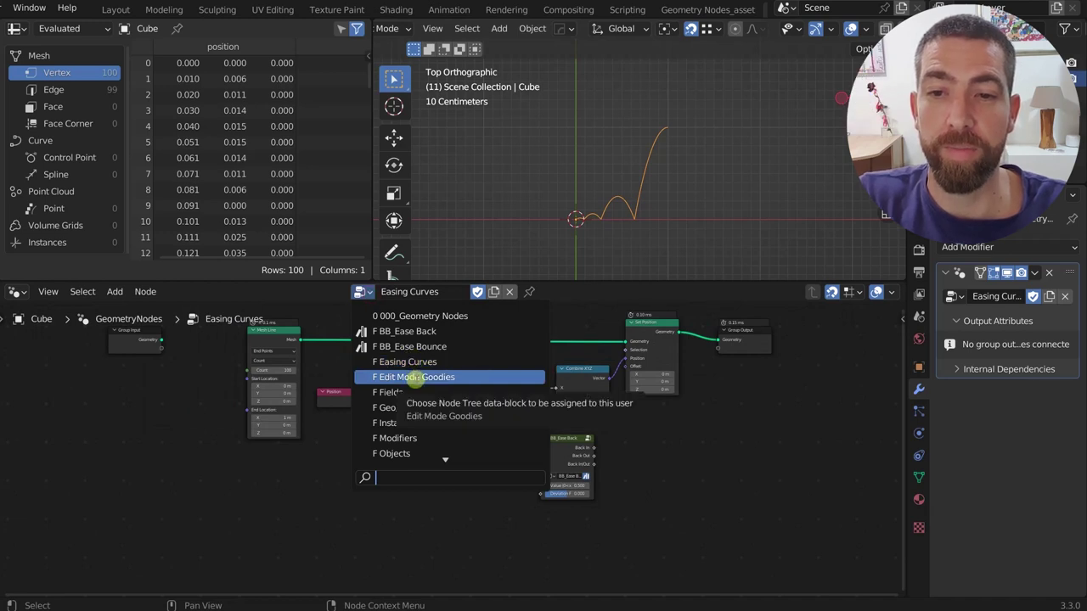
pyautogui.click(415, 378)
pyautogui.scroll(-5, 524, 381)
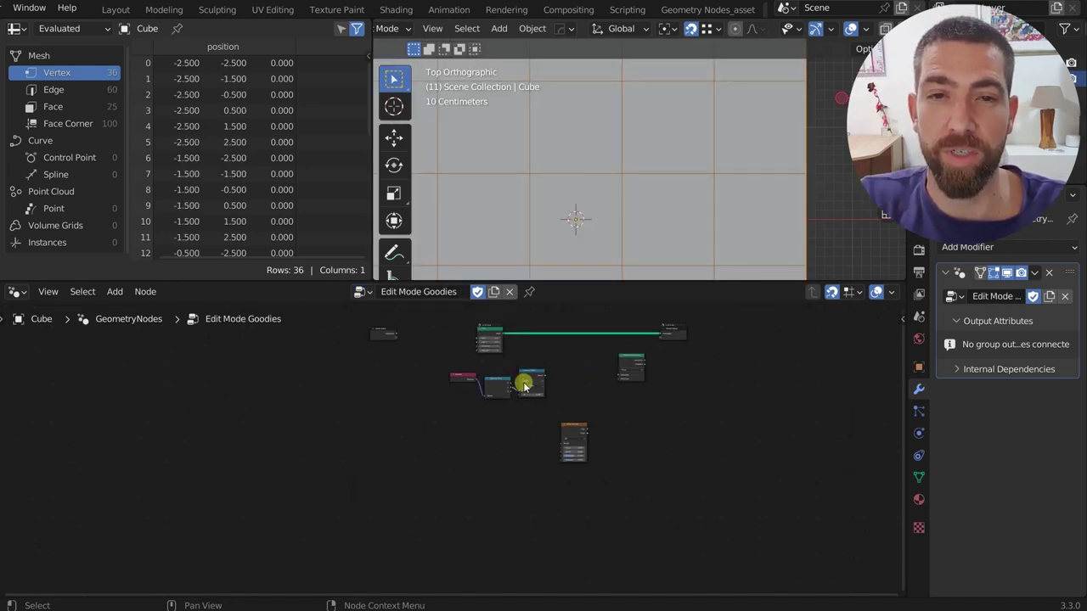
pyautogui.scroll(-6, 602, 170)
pyautogui.scroll(3, 605, 182)
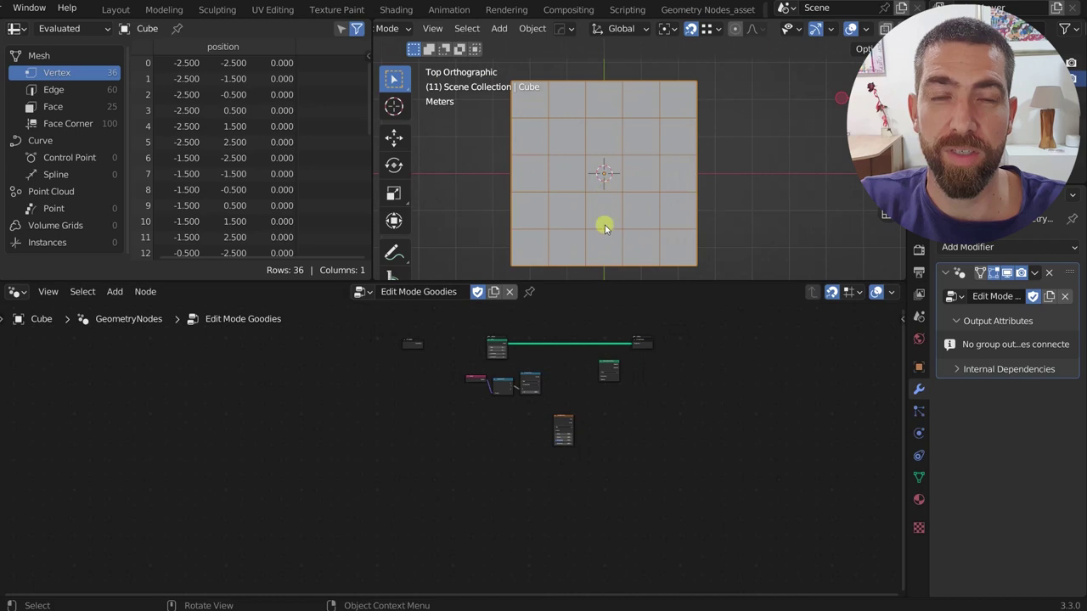
pyautogui.scroll(-1, 623, 106)
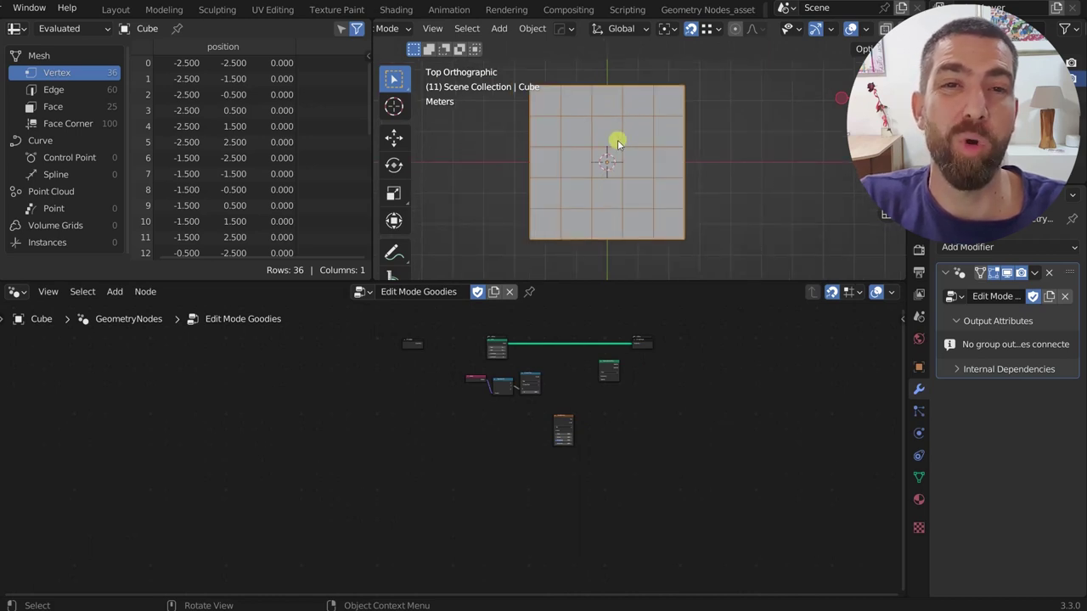
pyautogui.moveTo(617, 144); pyautogui.dragTo(739, 122, button='middle')
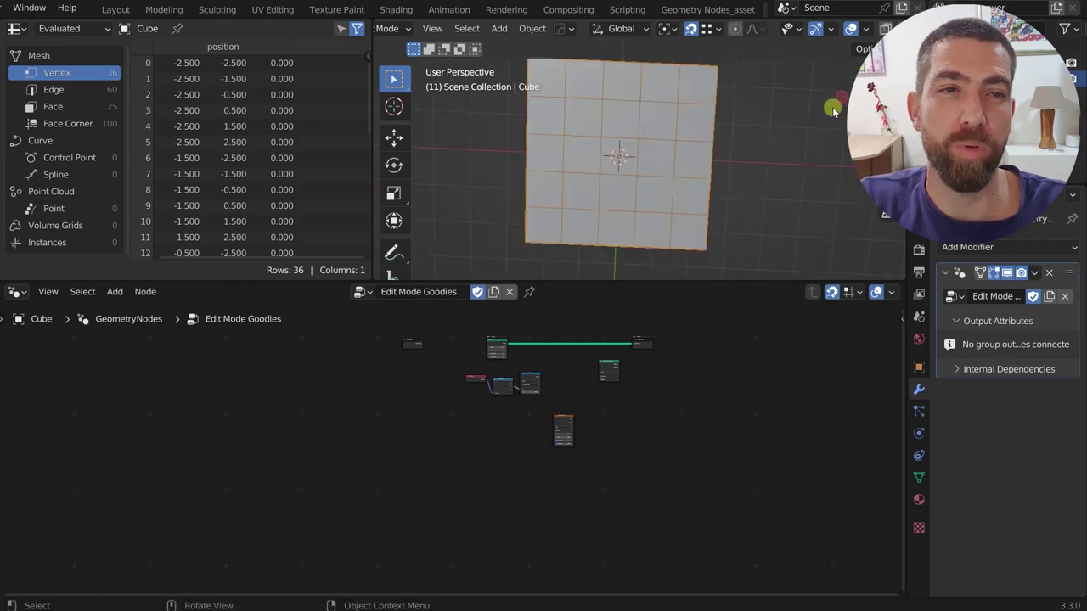
pyautogui.scroll(-1, 735, 201)
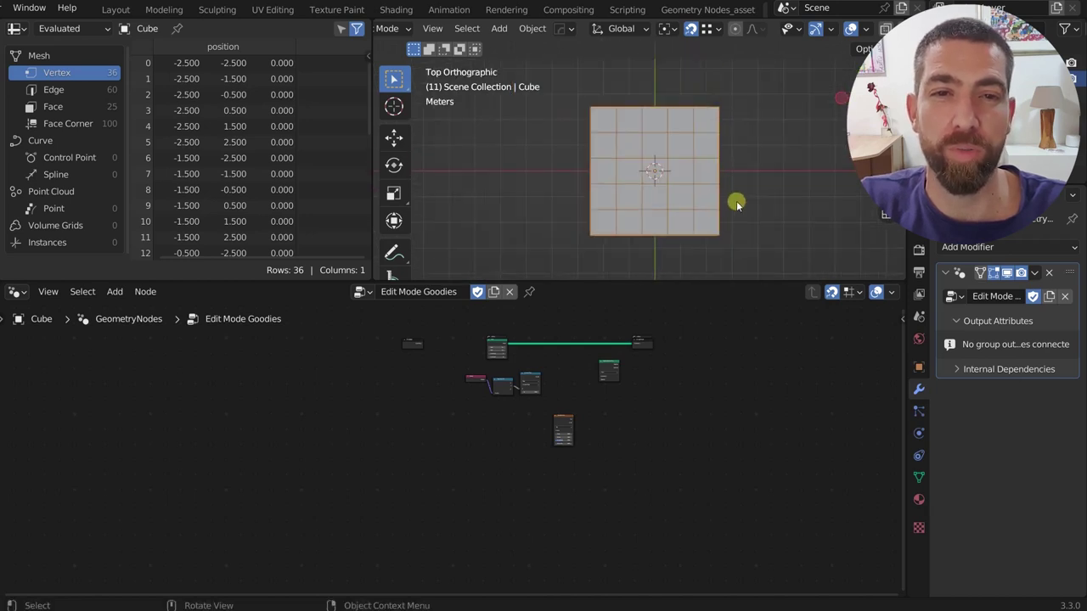
pyautogui.scroll(1, 600, 190)
pyautogui.scroll(3, 567, 383)
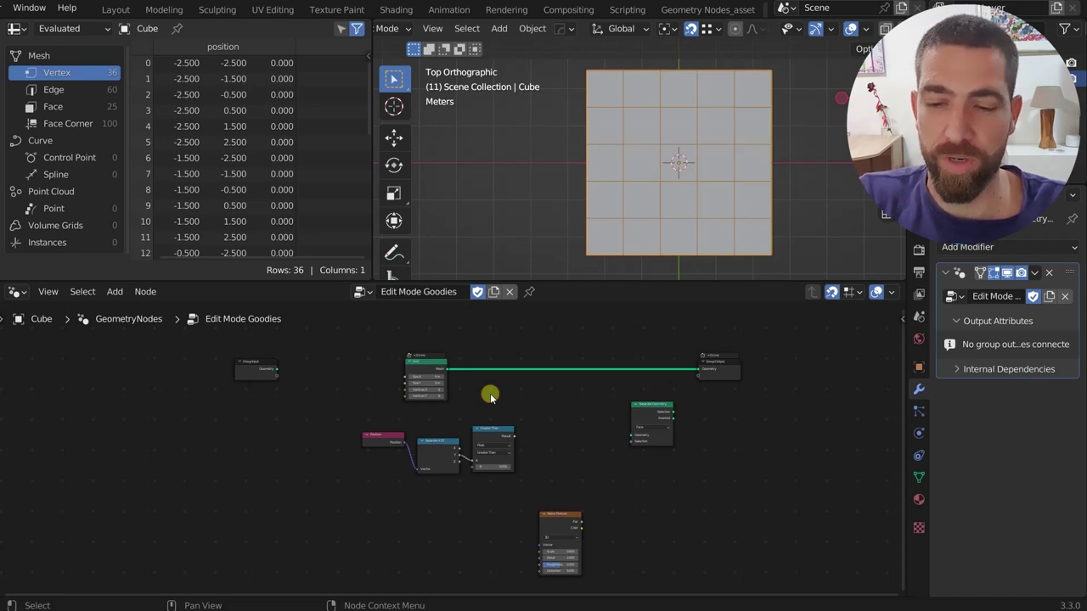
# - Add the Inset node from BB Nodes' Edit Mode Goodies and insert it between the Grid and Group Output nodes
pyautogui.hotkey('shift', 'a')
pyautogui.moveTo(594, 411)
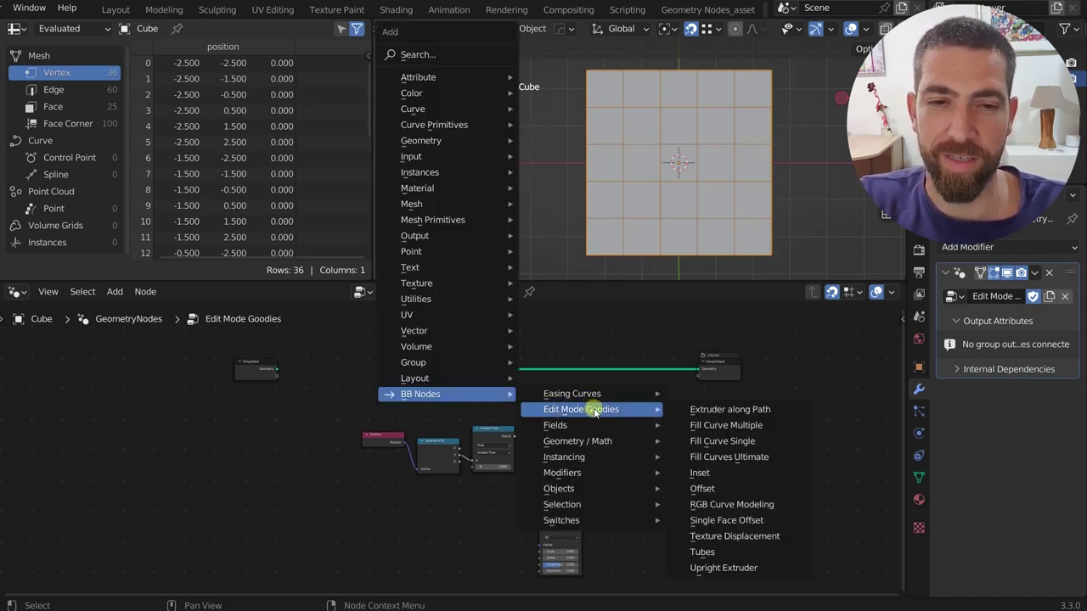
pyautogui.click(749, 473)
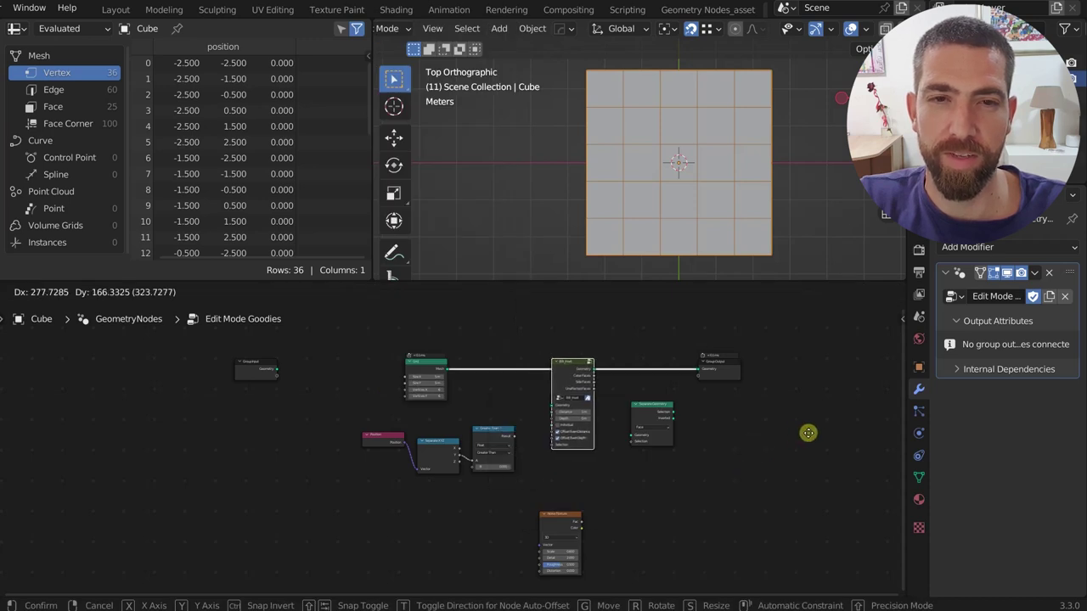
pyautogui.click(796, 459)
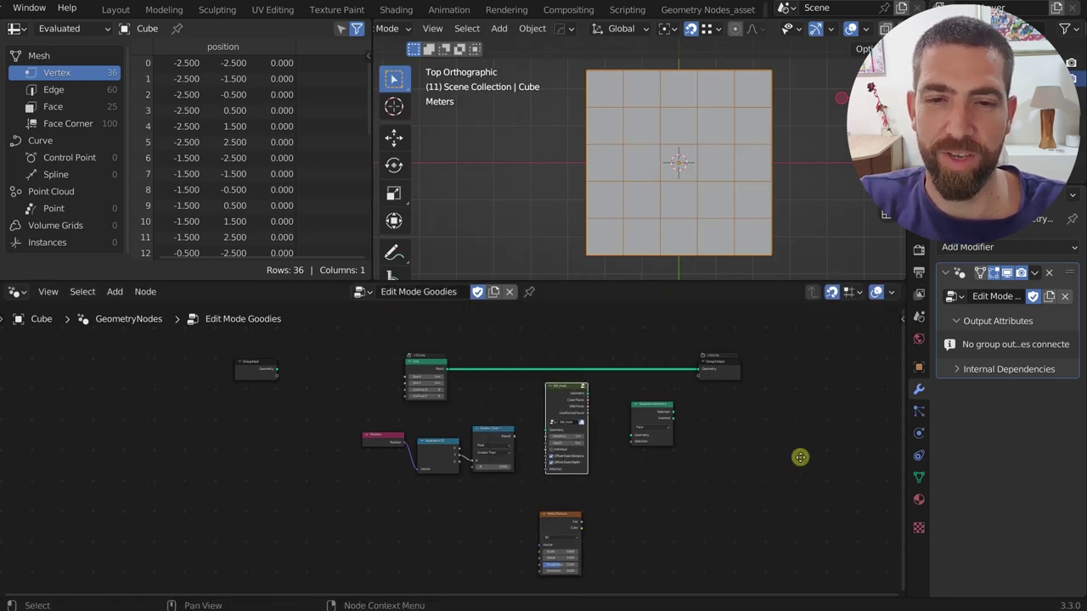
pyautogui.scroll(4, 450, 382)
pyautogui.scroll(-3, 447, 371)
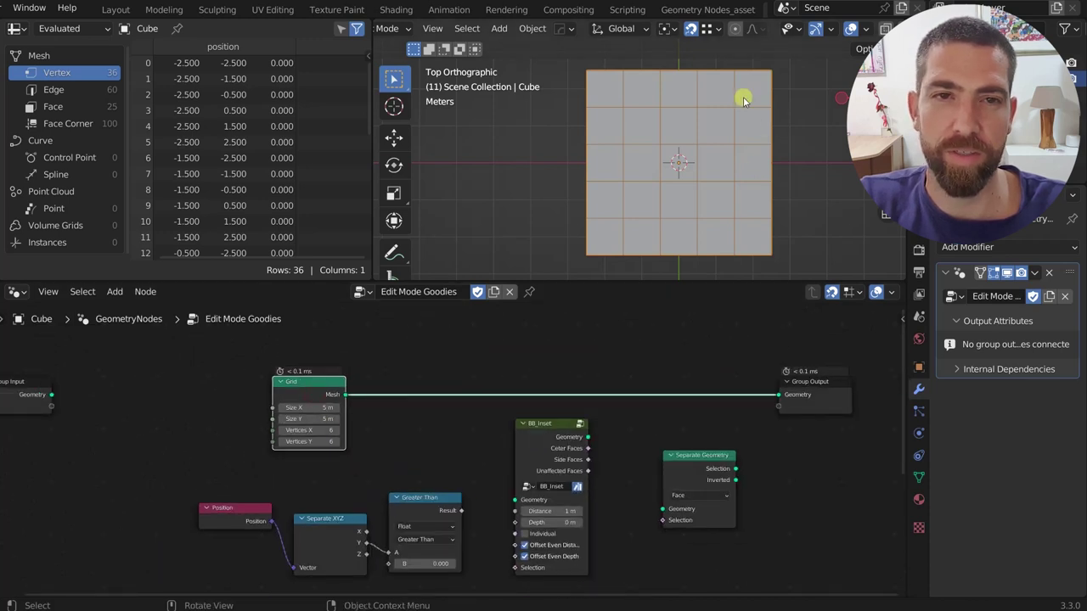
pyautogui.moveTo(568, 420); pyautogui.dragTo(574, 374)
pyautogui.scroll(2, 744, 124)
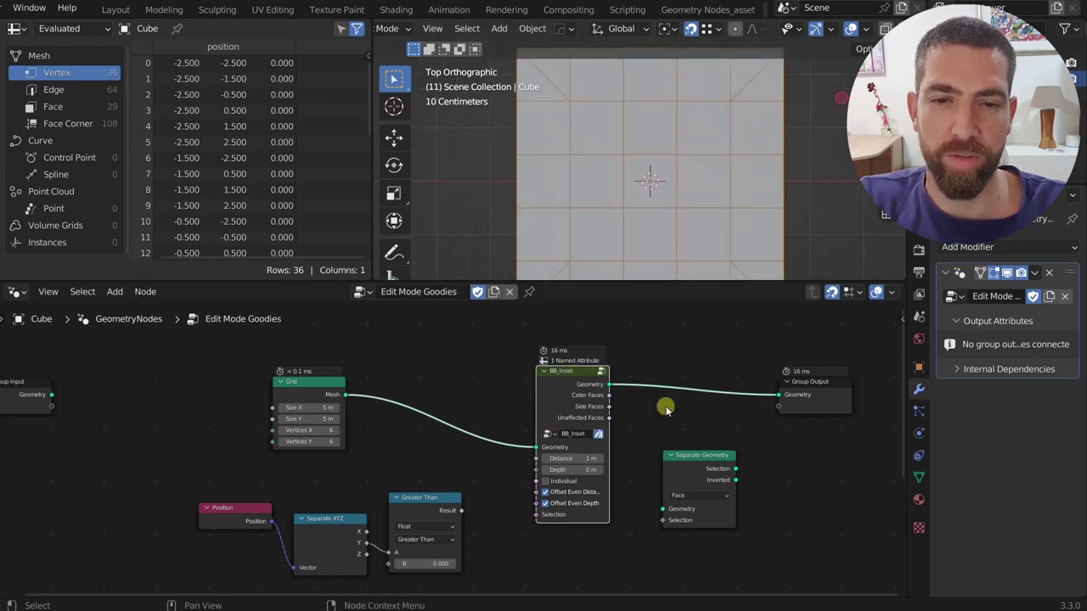
# - Set the Inset node's Distance to 0.5 m and view the grid in perspective
pyautogui.click(583, 458)
pyautogui.write('0.5')
pyautogui.press('Return')
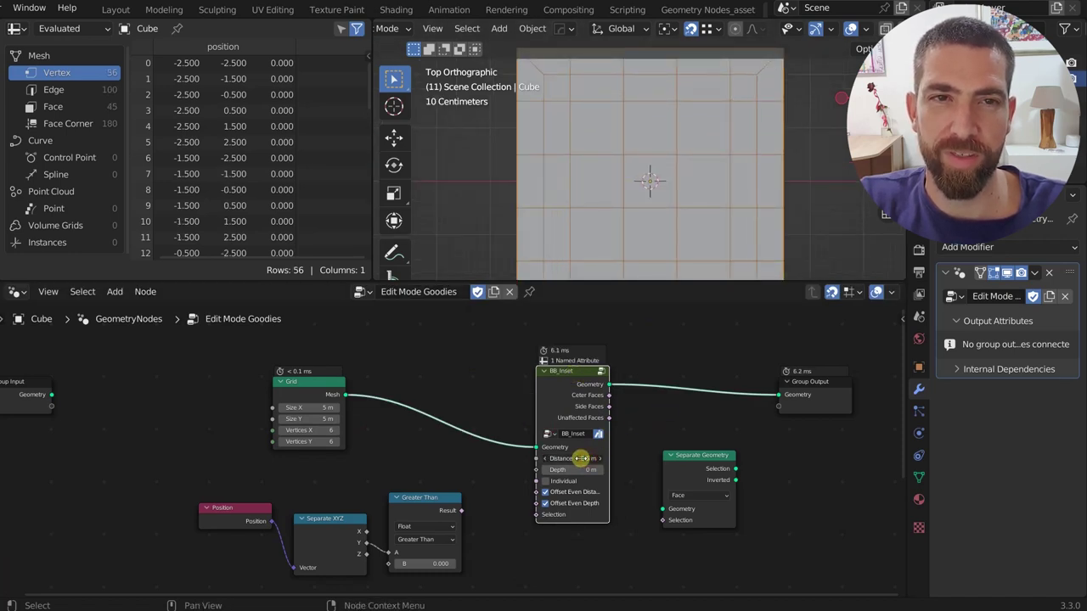
pyautogui.scroll(-3, 646, 242)
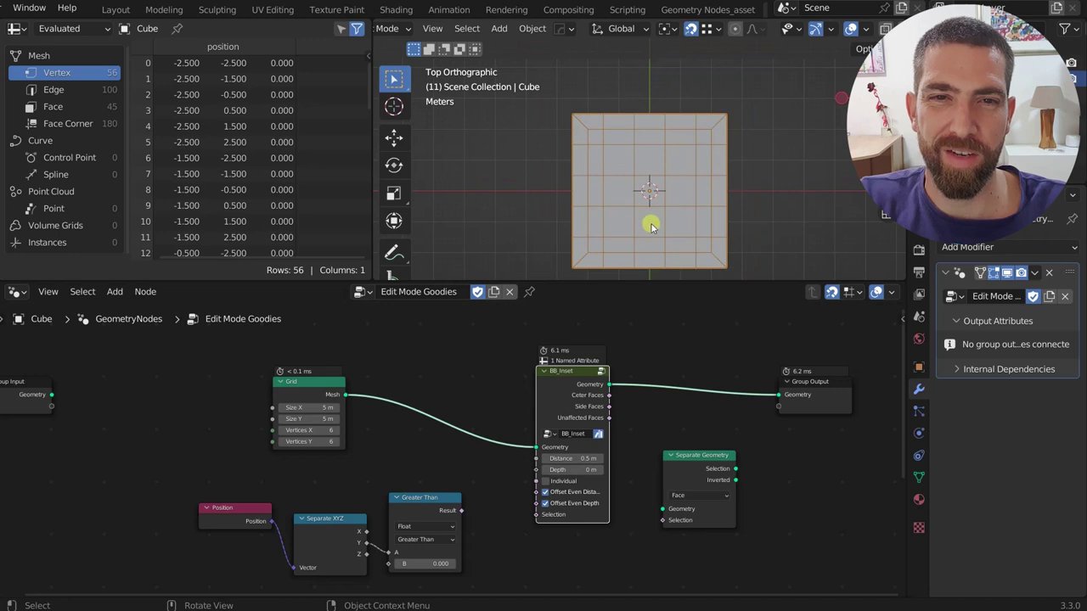
pyautogui.moveTo(656, 223); pyautogui.dragTo(699, 175, button='middle')
pyautogui.scroll(1, 604, 459)
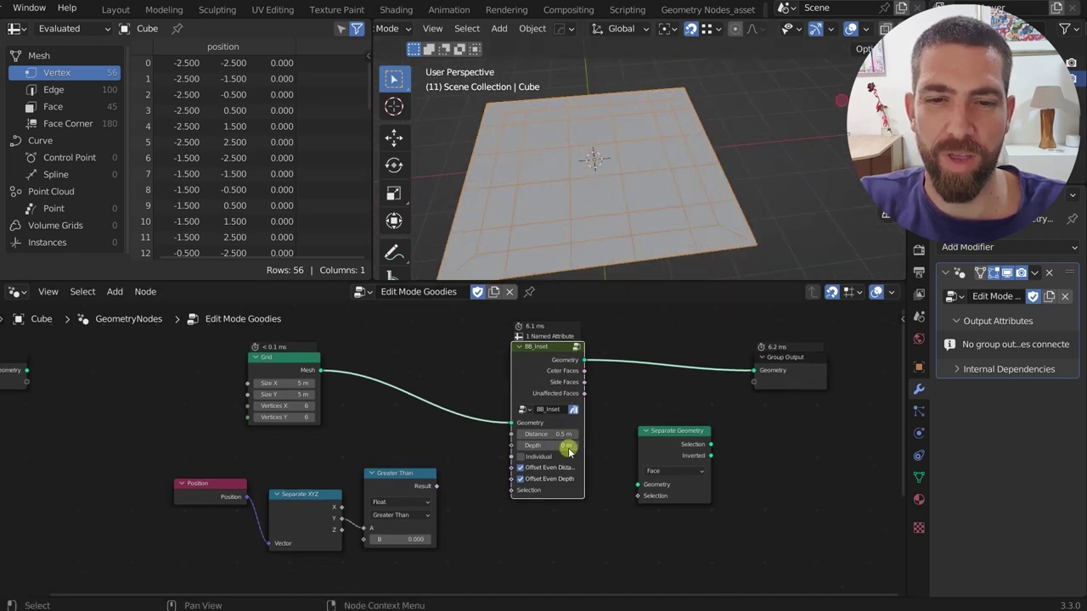
# - Enable Individual on the Inset node and set both its Distance and Depth to 0.3 m
pyautogui.click(521, 456)
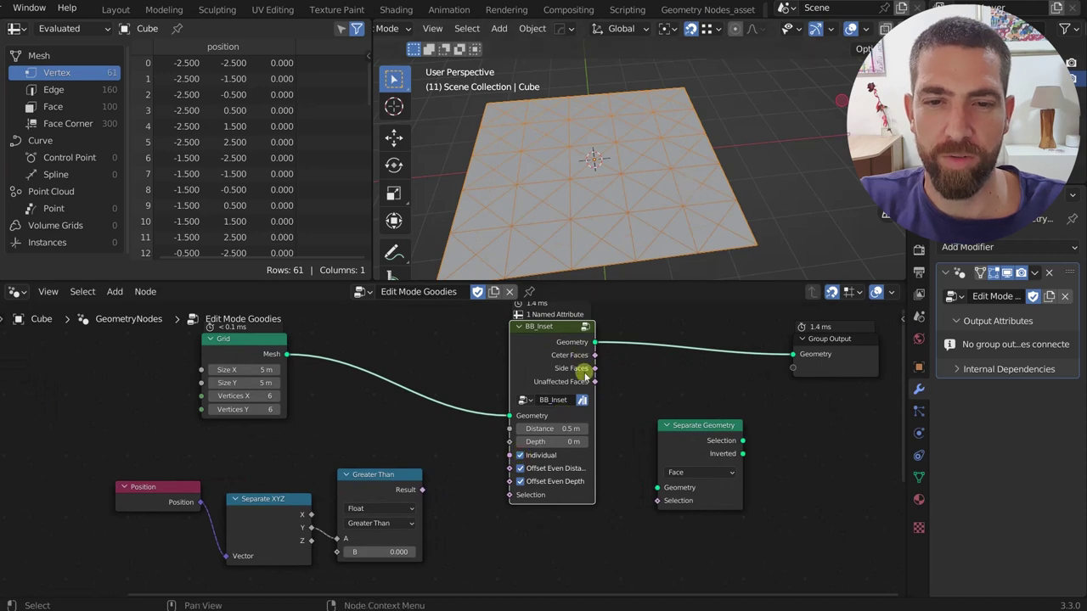
pyautogui.moveTo(568, 428); pyautogui.dragTo(566, 441)
pyautogui.scroll(1, 583, 445)
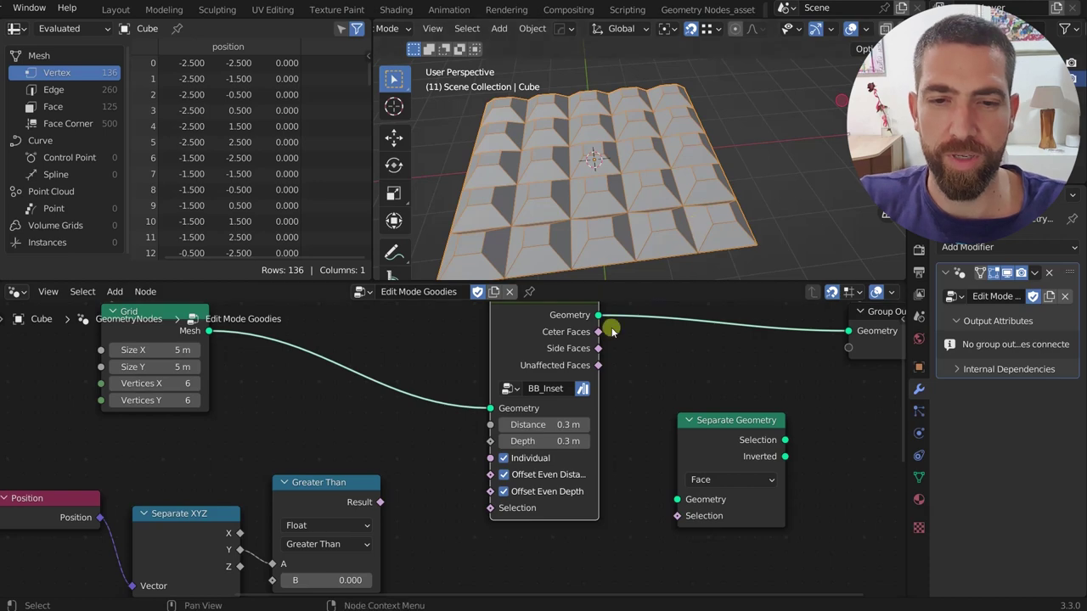
pyautogui.scroll(-1, 552, 446)
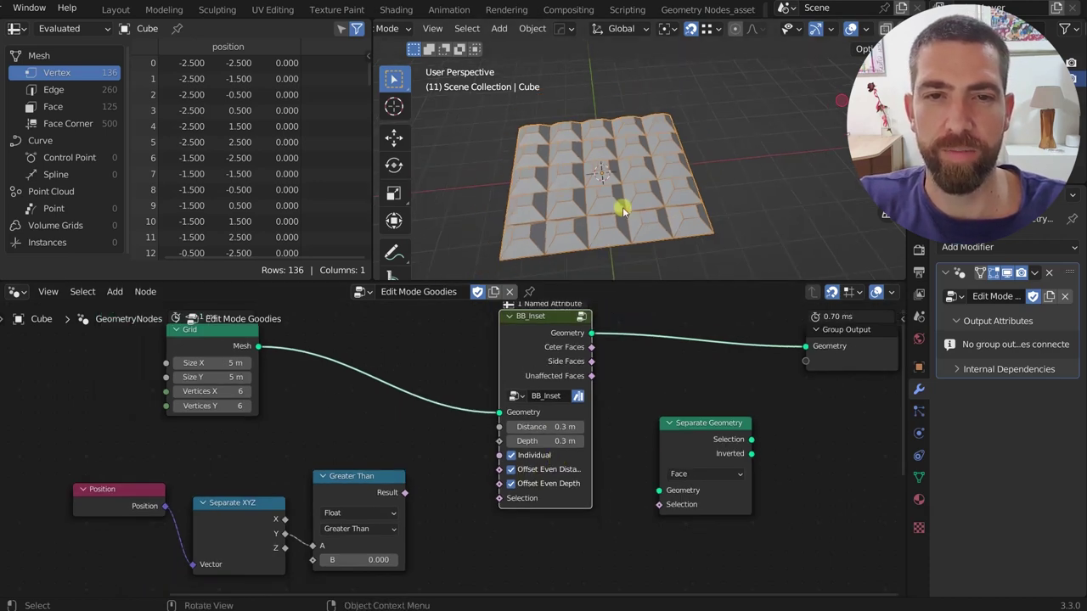
pyautogui.moveTo(631, 186)
pyautogui.mouseDown(button='middle')
pyautogui.moveTo(619, 243)
pyautogui.moveTo(652, 147)
pyautogui.moveTo(651, 178)
pyautogui.moveTo(641, 180)
pyautogui.mouseUp(button='middle')
pyautogui.scroll(1, 602, 393)
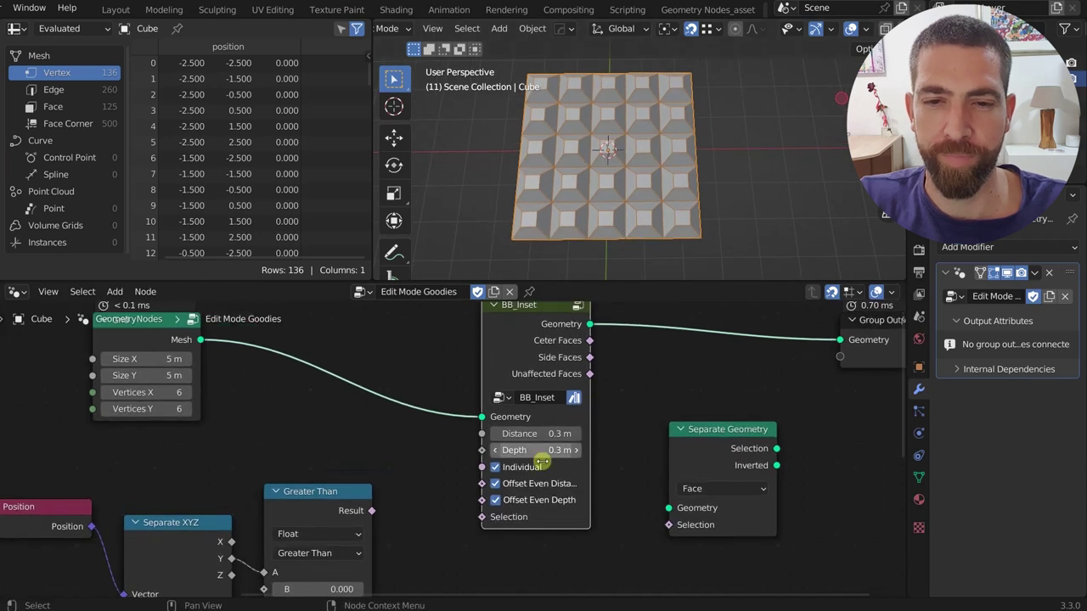
# - Disable Individual on the Inset node and inspect the raised grid from another angle
pyautogui.click(495, 467)
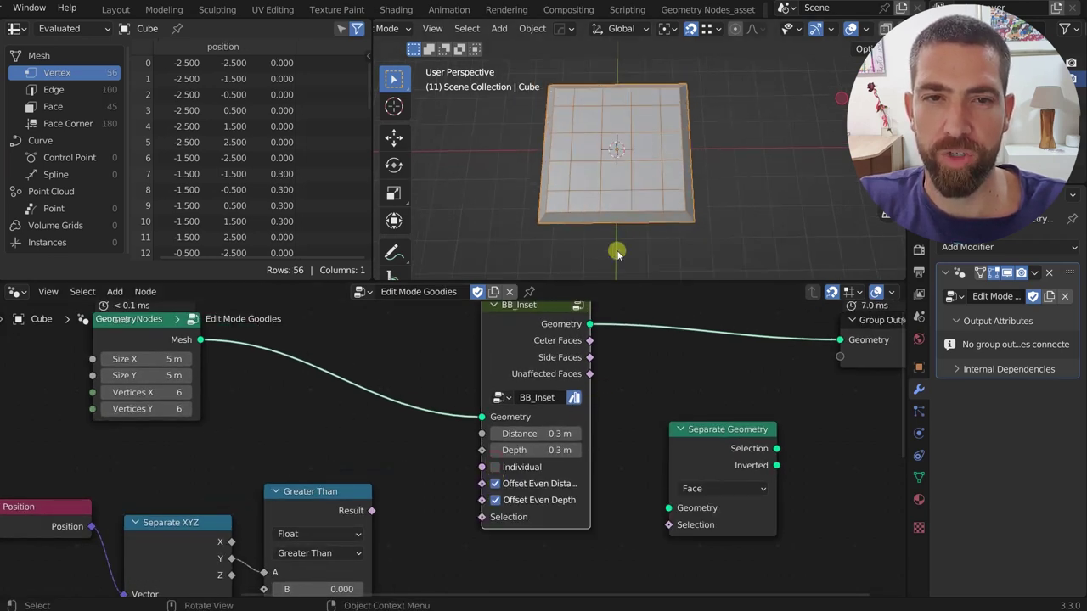
pyautogui.moveTo(617, 254); pyautogui.dragTo(637, 162, button='middle')
pyautogui.scroll(1, 399, 481)
# - Restrict the inset to part of the grid by wiring Greater Than's Result into the Inset node's Selection input
pyautogui.moveTo(372, 511); pyautogui.dragTo(494, 524)
pyautogui.moveTo(638, 243); pyautogui.dragTo(626, 187, button='middle')
pyautogui.scroll(-2, 456, 439)
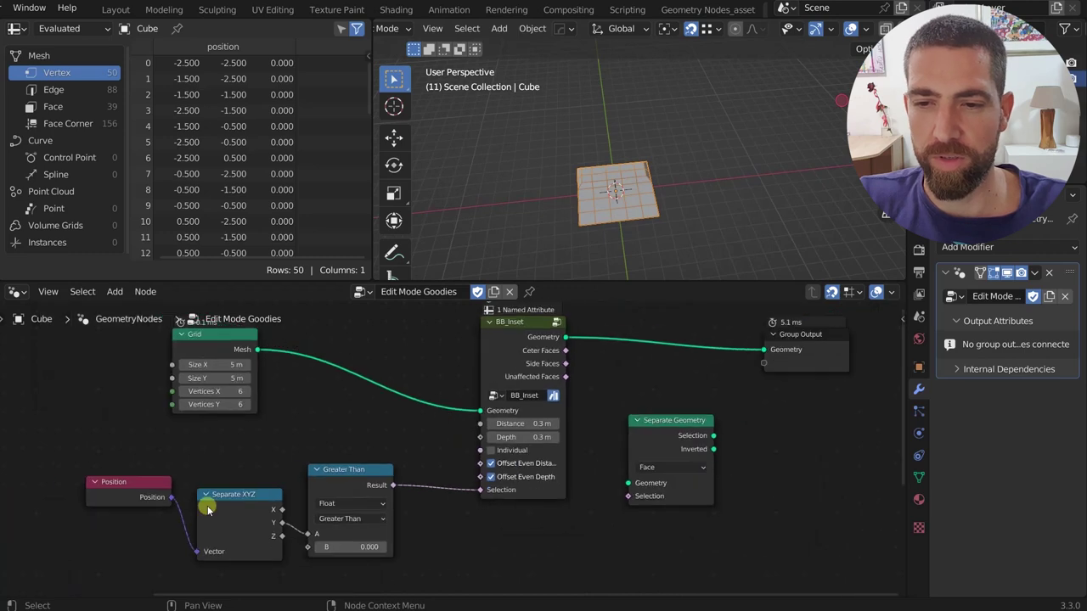
pyautogui.scroll(2, 207, 506)
pyautogui.moveTo(208, 506); pyautogui.dragTo(225, 431, button='middle')
pyautogui.scroll(2, 225, 440)
pyautogui.scroll(-3, 294, 458)
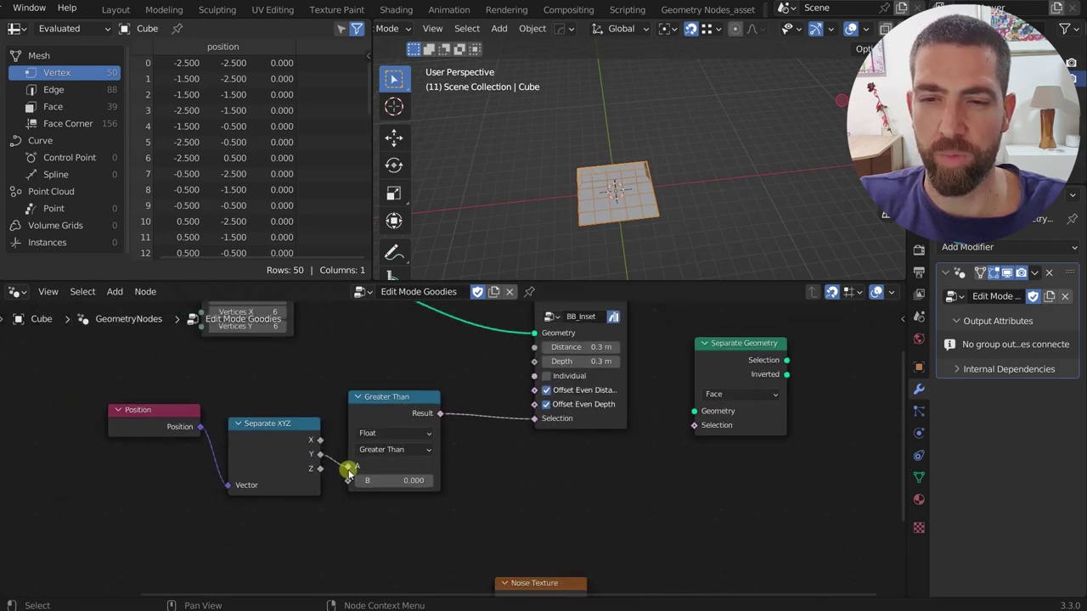
pyautogui.scroll(-2, 374, 472)
pyautogui.scroll(4, 620, 229)
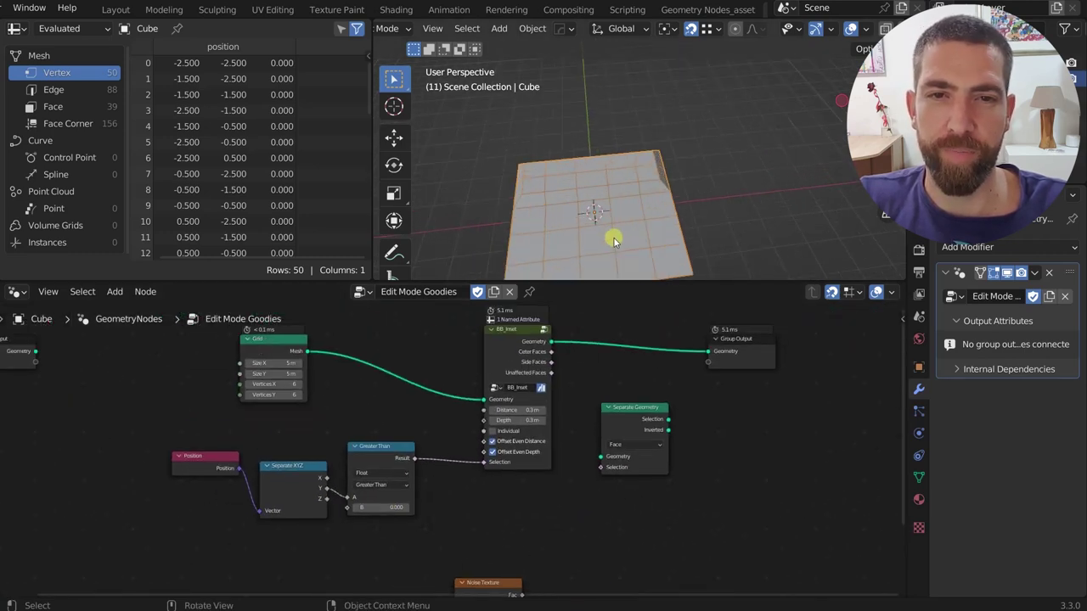
pyautogui.moveTo(615, 242); pyautogui.dragTo(595, 227, button='middle')
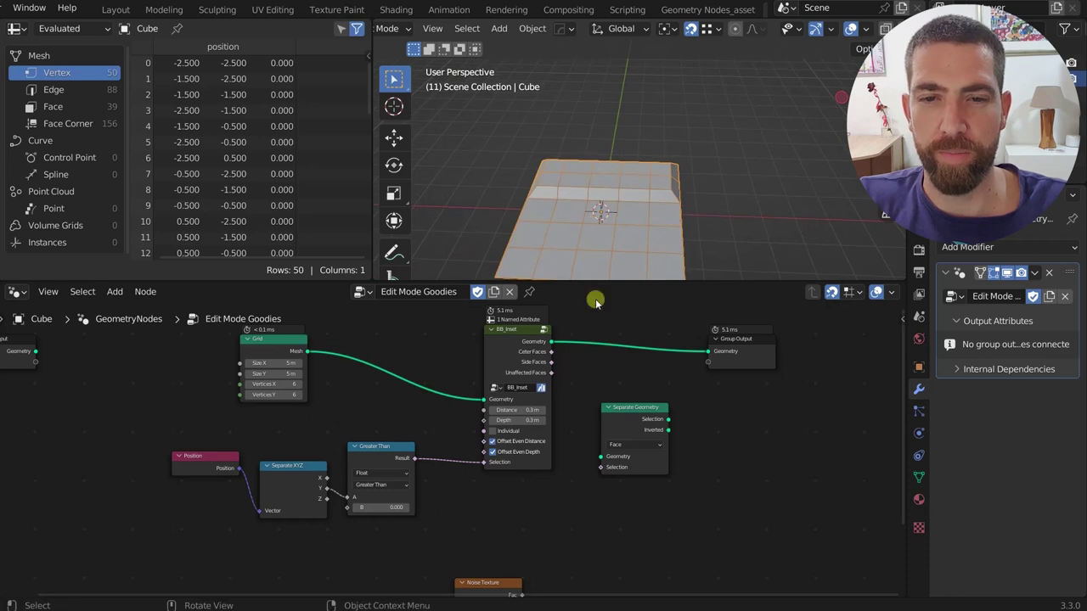
# - Set the Inset node's Depth to 0 m and insert the Separate Geometry node between Inset and Group Output
pyautogui.scroll(1, 518, 437)
pyautogui.click(524, 418)
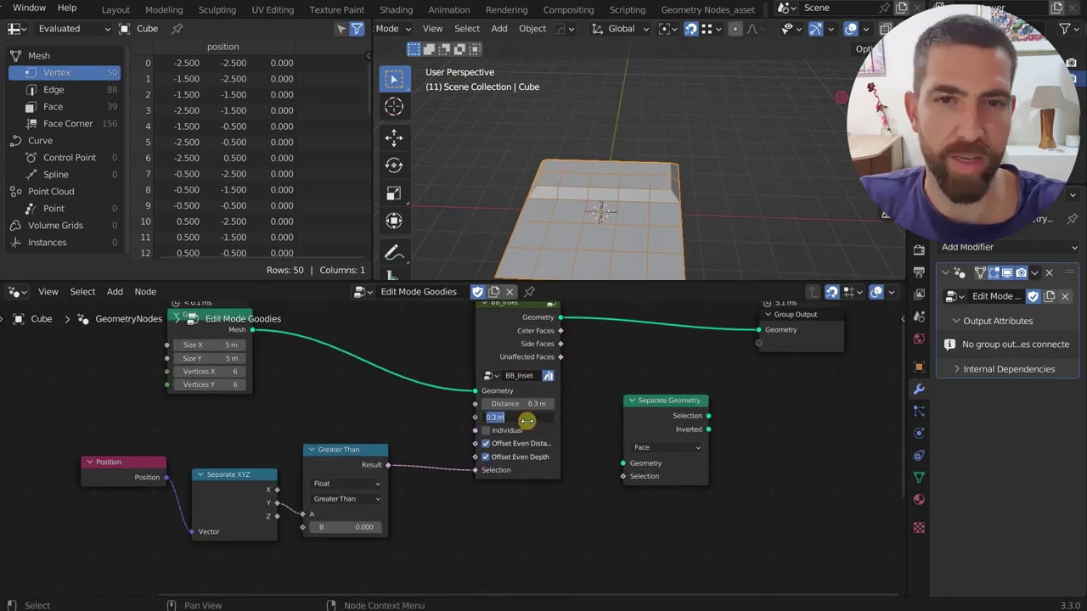
pyautogui.write('0')
pyautogui.press('Return')
pyautogui.scroll(-3, 560, 255)
pyautogui.moveTo(560, 254); pyautogui.dragTo(583, 212, button='middle')
pyautogui.moveTo(663, 398)
pyautogui.mouseDown()
pyautogui.moveTo(661, 316)
pyautogui.moveTo(668, 398)
pyautogui.mouseUp()
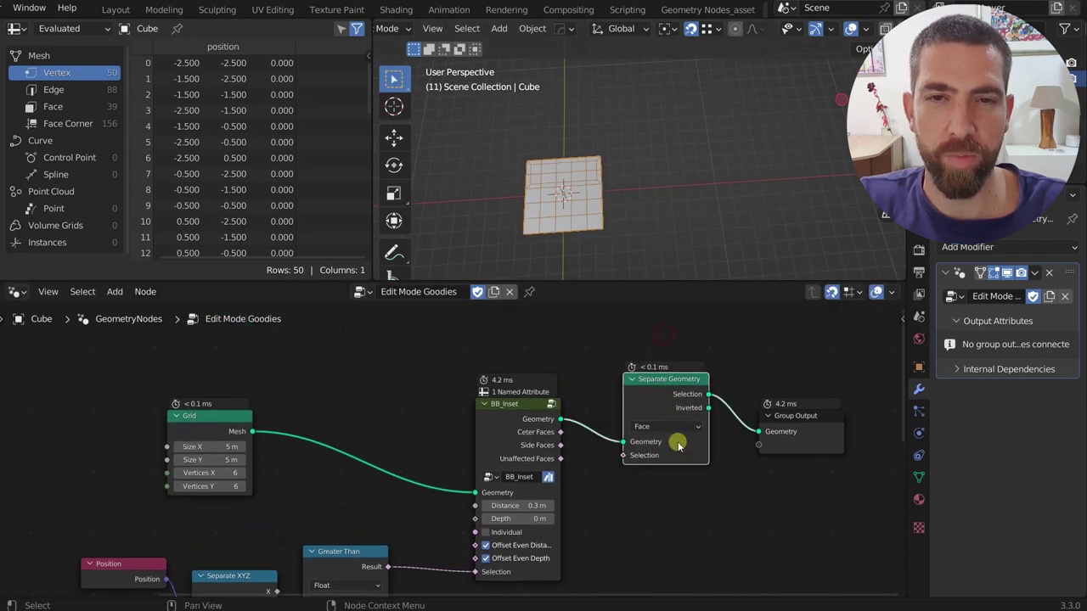
# - Feed Separate Geometry's Selection input in turn from the Inset node's Ceter Faces, Side Faces and Unaffected Faces outputs
pyautogui.scroll(3, 677, 441)
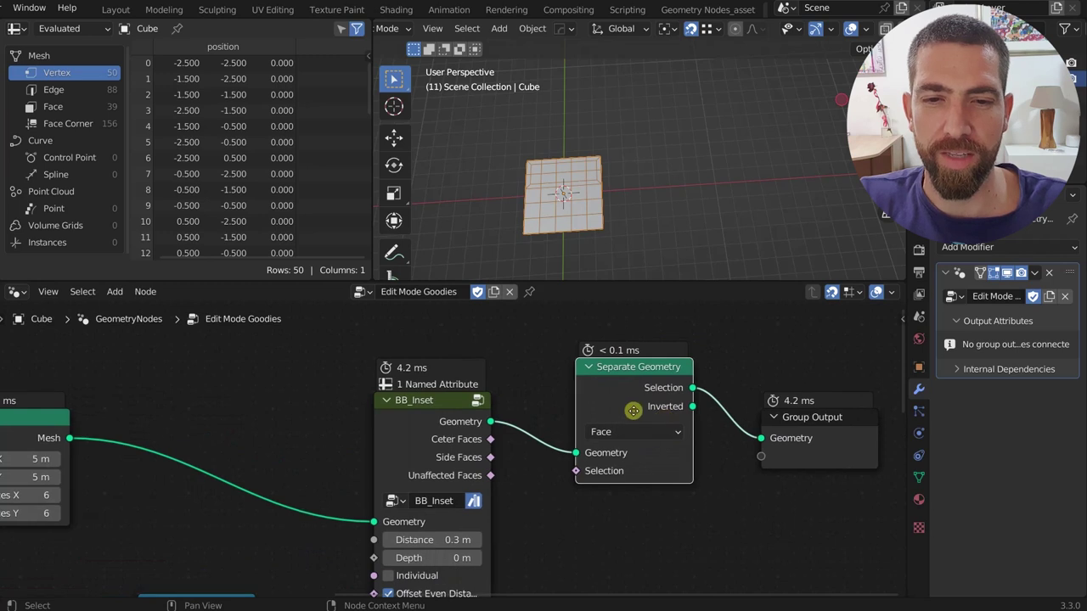
pyautogui.scroll(1, 492, 462)
pyautogui.moveTo(488, 436); pyautogui.dragTo(590, 472)
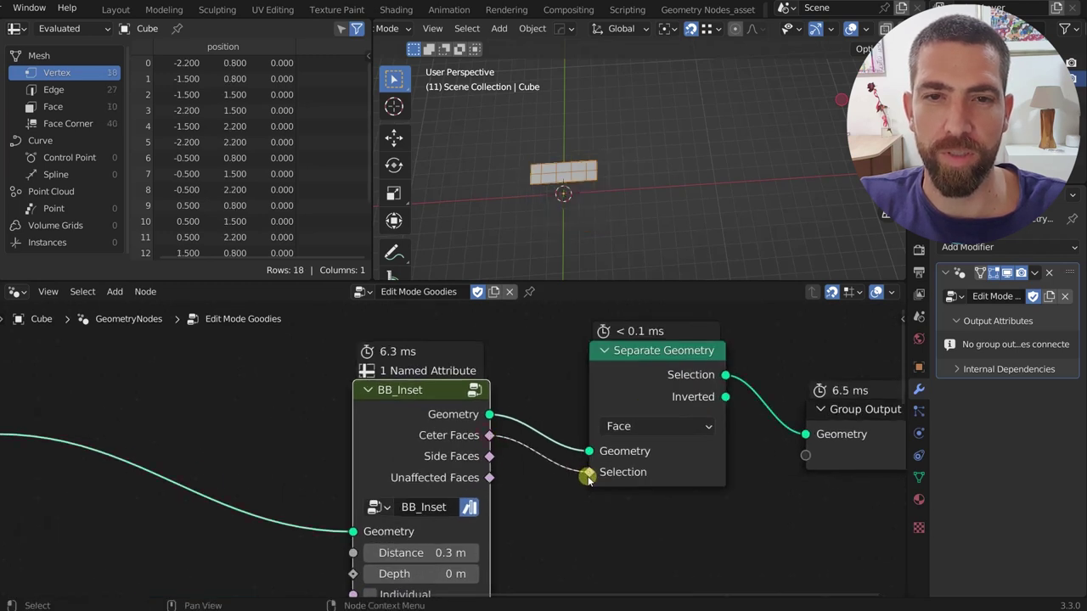
pyautogui.moveTo(489, 456); pyautogui.dragTo(589, 472)
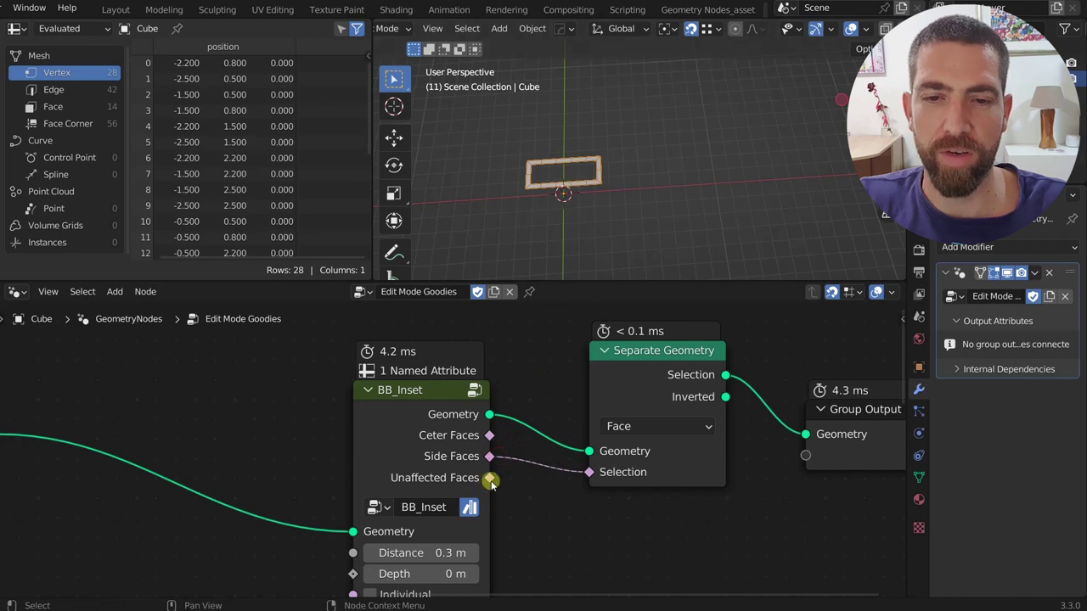
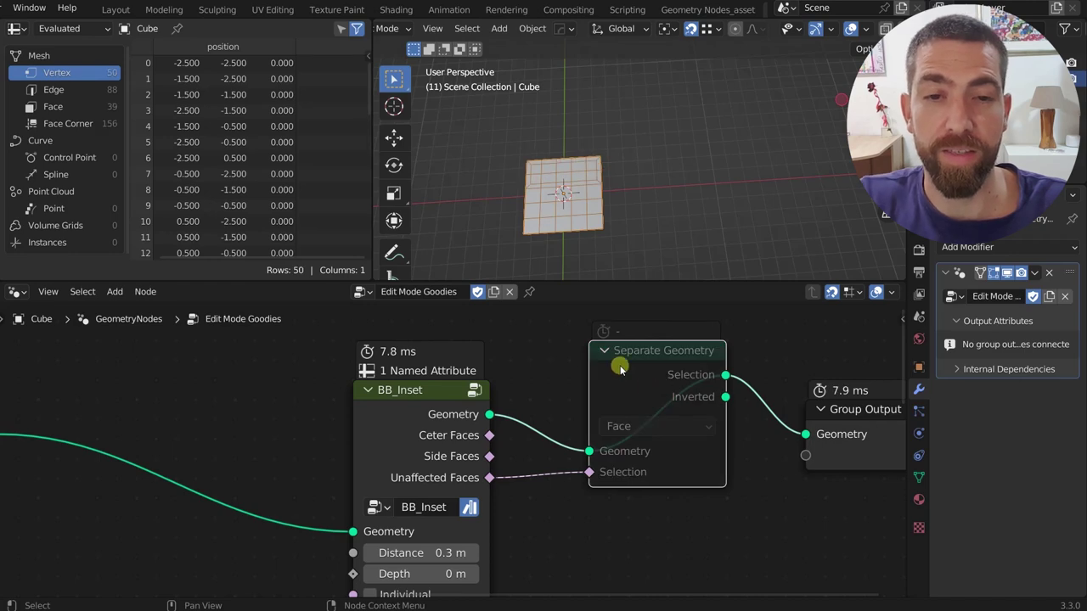
# - Detach the Inset node from the chain and delete Separate Geometry, keeping Grid linked to Group Output
pyautogui.scroll(-5, 619, 365)
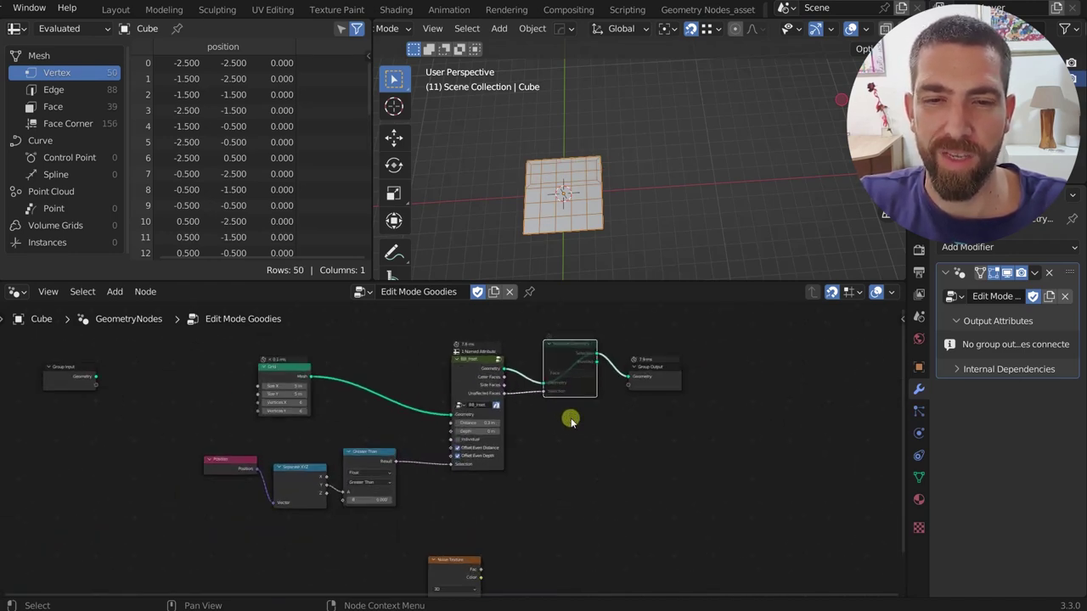
pyautogui.scroll(1, 571, 420)
pyautogui.keyDown('alt'); pyautogui.moveTo(485, 359); pyautogui.dragTo(506, 450); pyautogui.keyUp('alt')
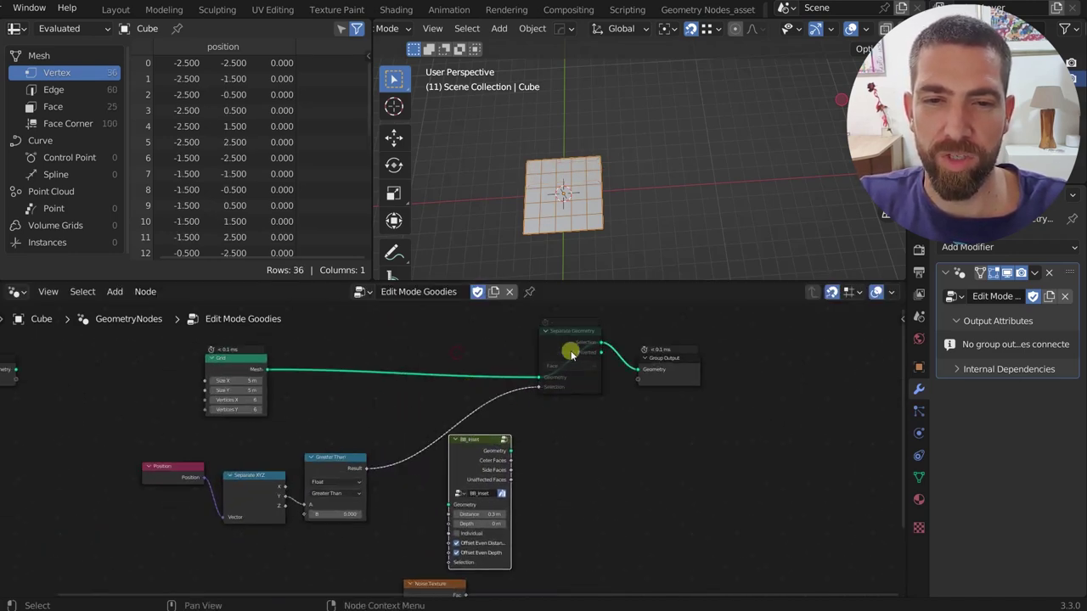
pyautogui.hotkey('ctrl', 'x')
pyautogui.scroll(-2, 561, 350)
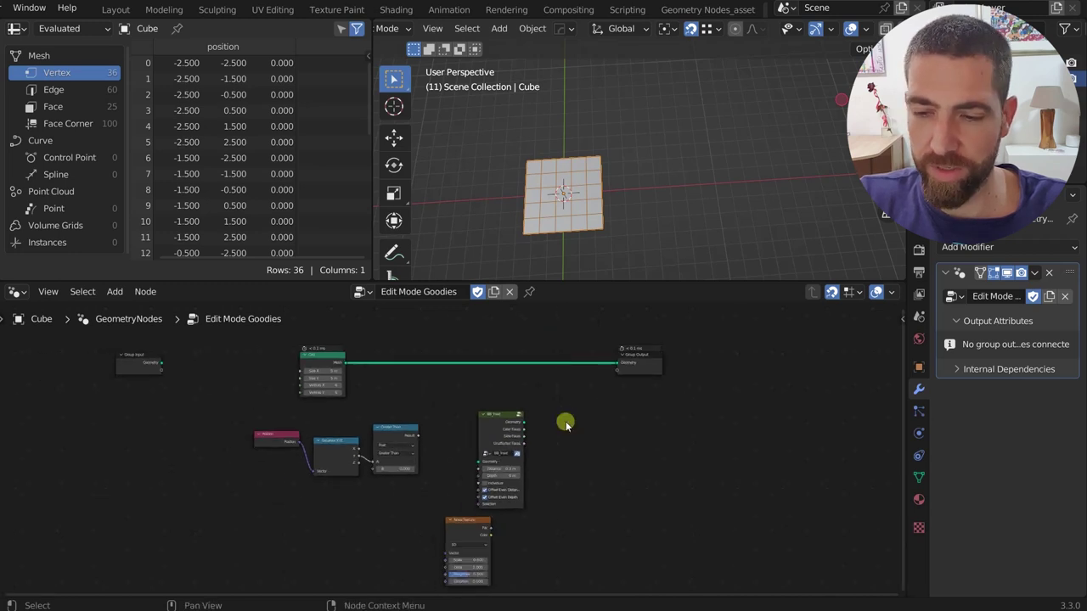
# - Add the Texture Displacement node from BB Nodes' Edit Mode Goodies and insert it between Grid and Group Output
pyautogui.hotkey('shift', 'a')
pyautogui.moveTo(566, 421)
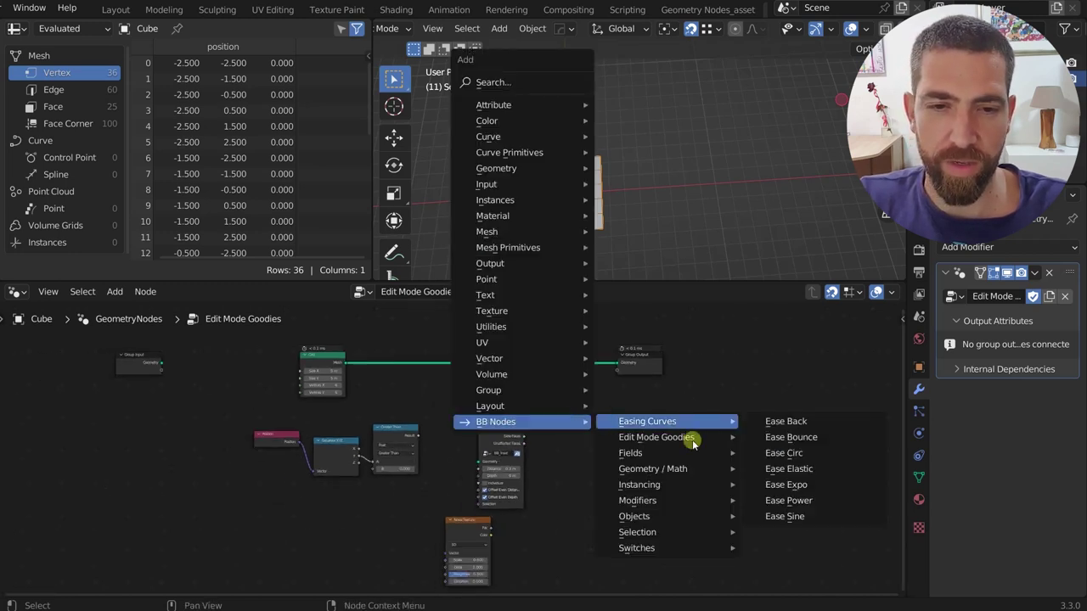
pyautogui.moveTo(683, 441)
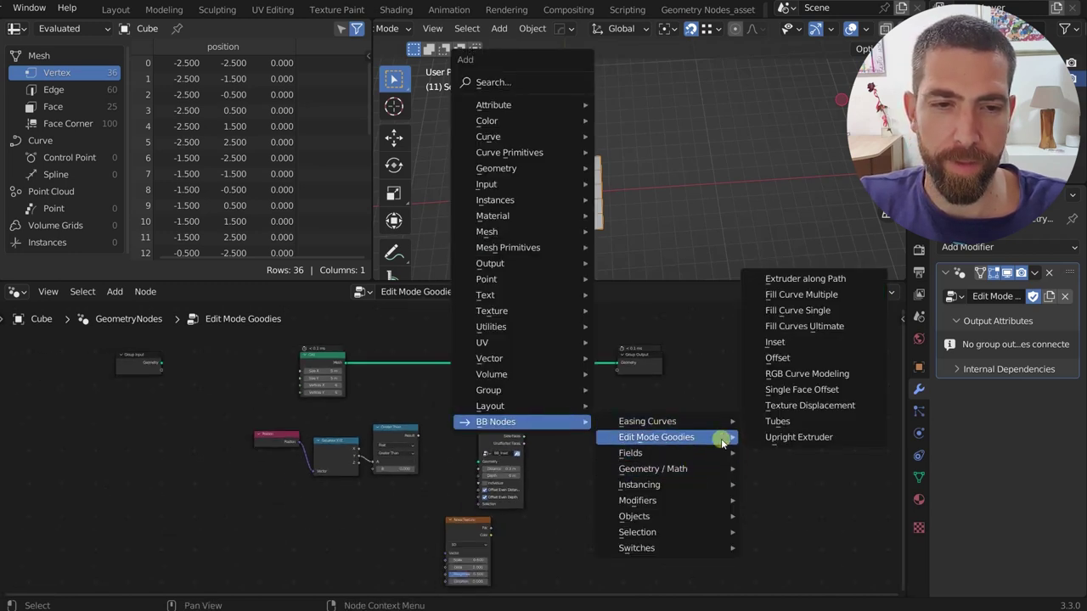
pyautogui.click(822, 407)
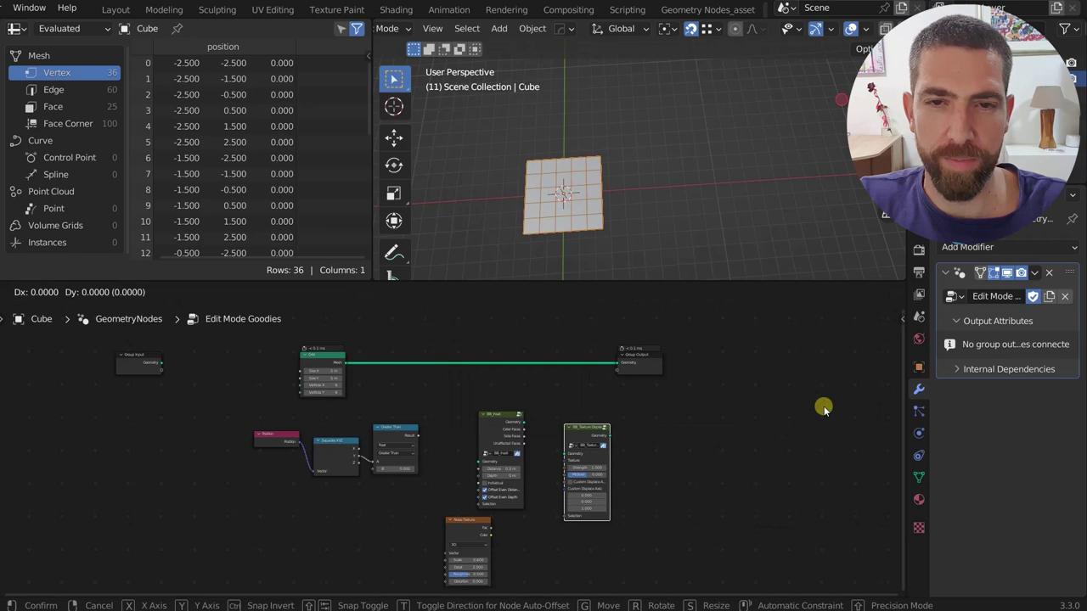
pyautogui.click(804, 328)
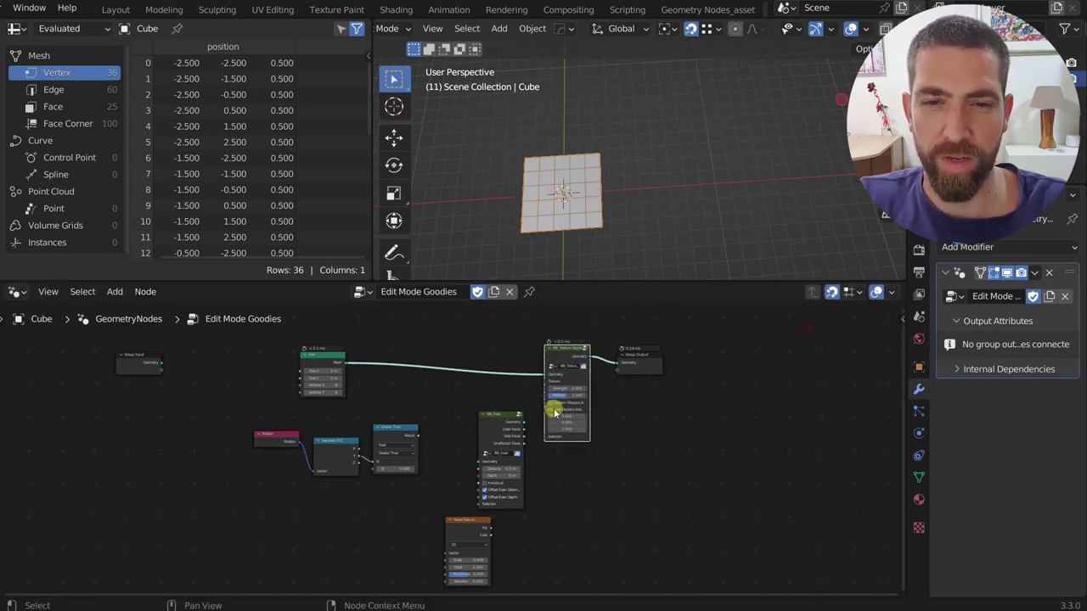
# - Move the Inset node aside and wire Noise Texture's Fac output into the Texture Displacement node's Texture input
pyautogui.scroll(3, 554, 411)
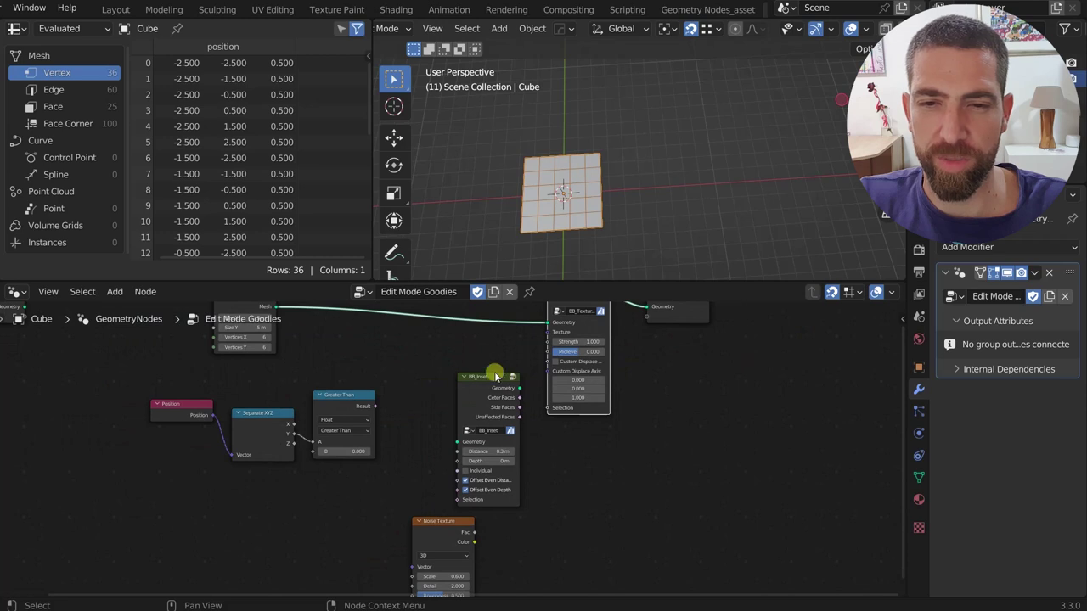
pyautogui.moveTo(494, 376); pyautogui.dragTo(441, 364)
pyautogui.moveTo(497, 411); pyautogui.dragTo(501, 437, button='middle')
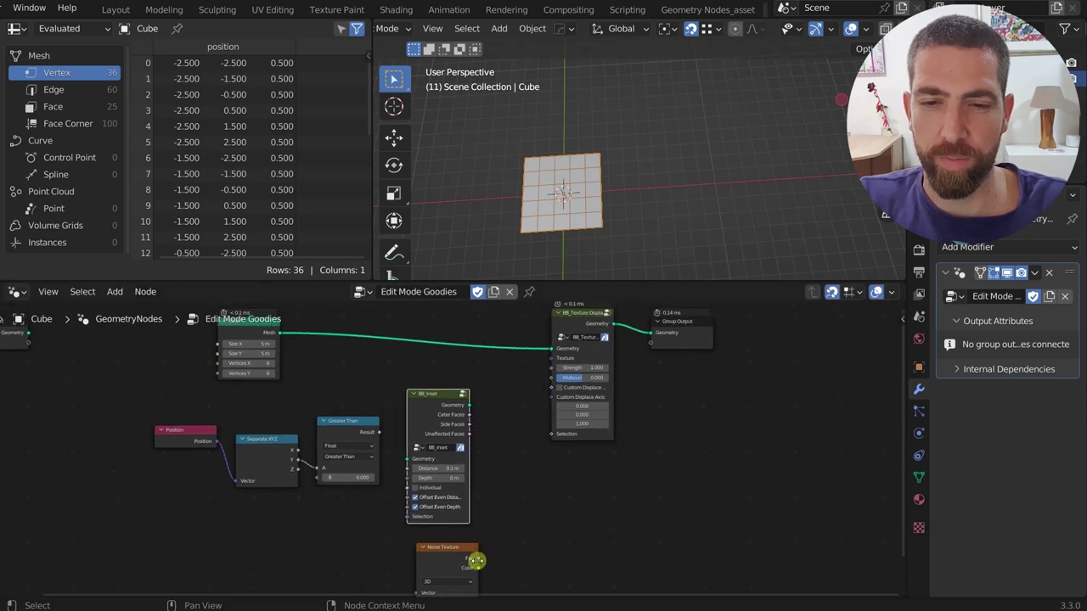
pyautogui.moveTo(477, 559); pyautogui.dragTo(551, 358)
pyautogui.keyDown('shift'); pyautogui.scroll(-2, 527, 507); pyautogui.keyUp('shift')
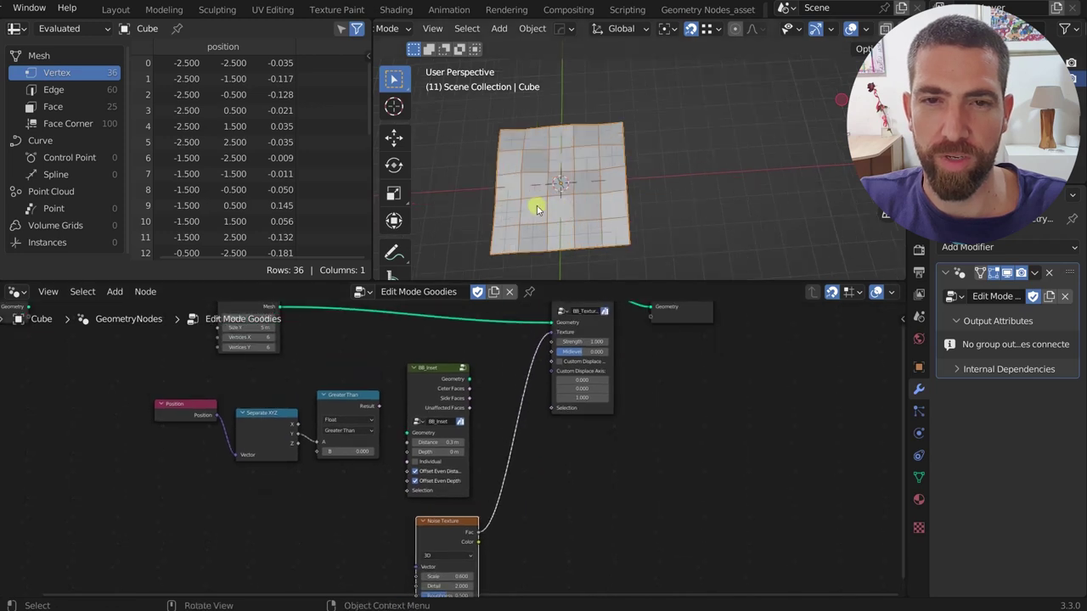
pyautogui.moveTo(537, 205); pyautogui.dragTo(565, 199, button='middle')
# - Set the Grid node's Vertices X and Vertices Y to 50 and inspect the displaced surface
pyautogui.moveTo(552, 476); pyautogui.dragTo(554, 487, button='middle')
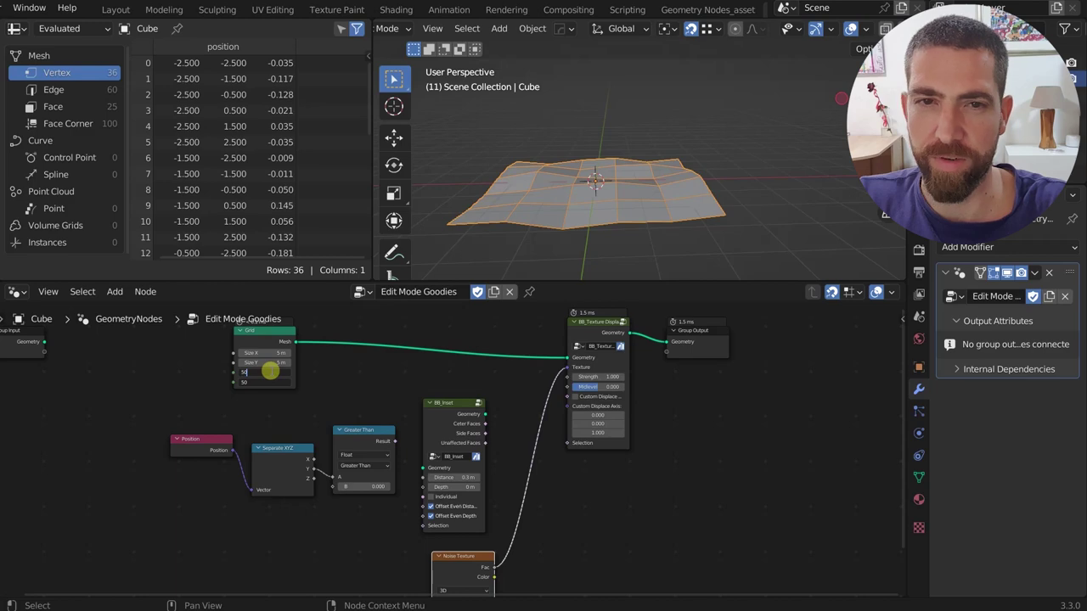
pyautogui.press('Return')
pyautogui.scroll(3, 626, 219)
pyautogui.scroll(-3, 640, 158)
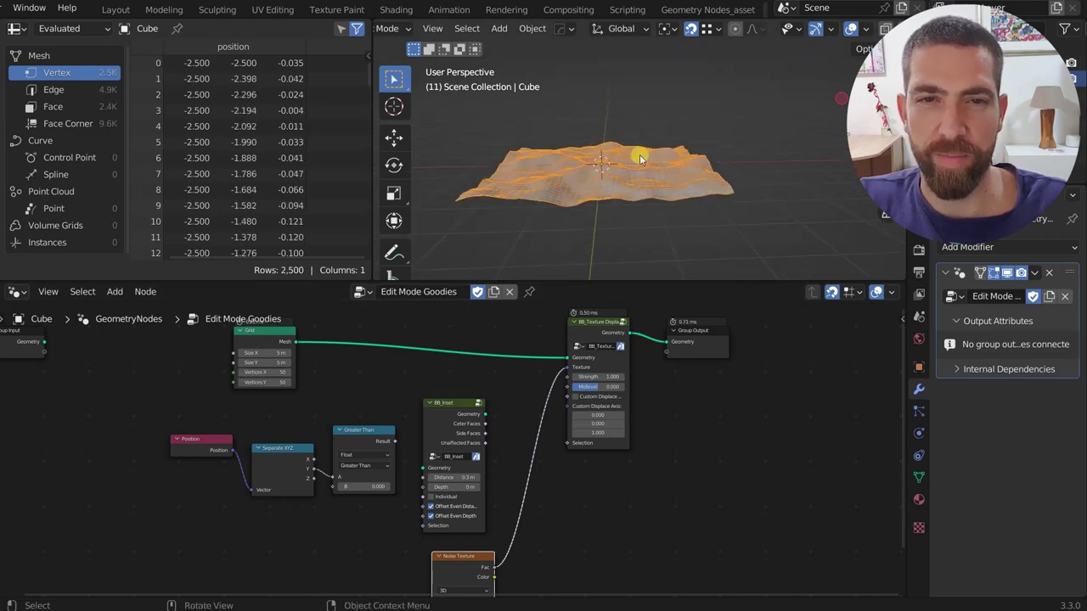
pyautogui.moveTo(640, 158); pyautogui.dragTo(631, 188, button='middle')
pyautogui.scroll(1, 636, 213)
pyautogui.scroll(-2, 567, 431)
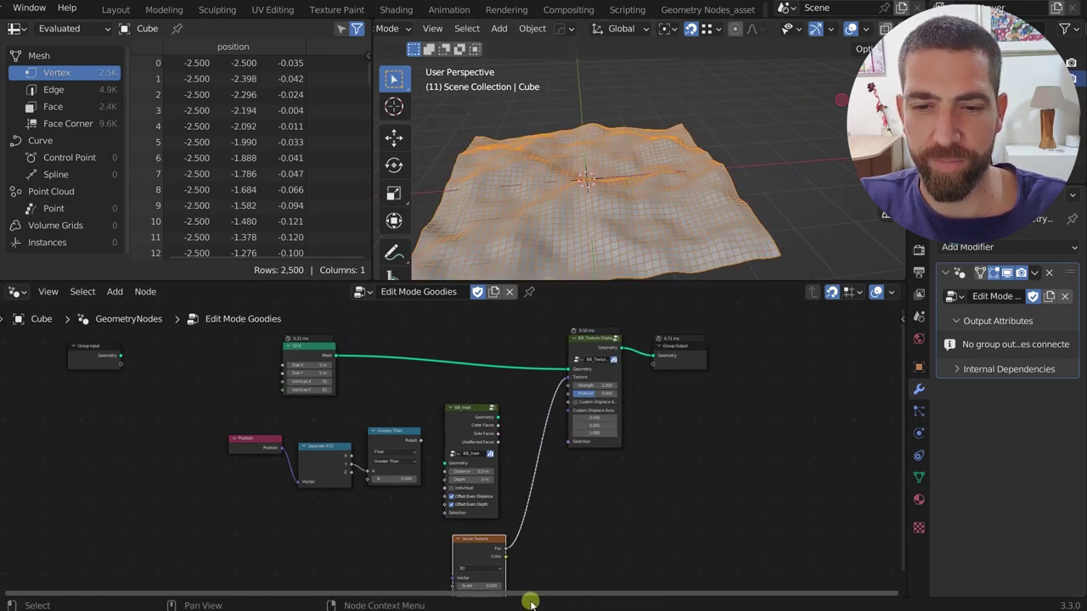
# - Raise the Noise Texture's Scale to 1.100 and view the whole displaced grid
pyautogui.moveTo(531, 541); pyautogui.dragTo(530, 405, button='middle')
pyautogui.scroll(8, 476, 472)
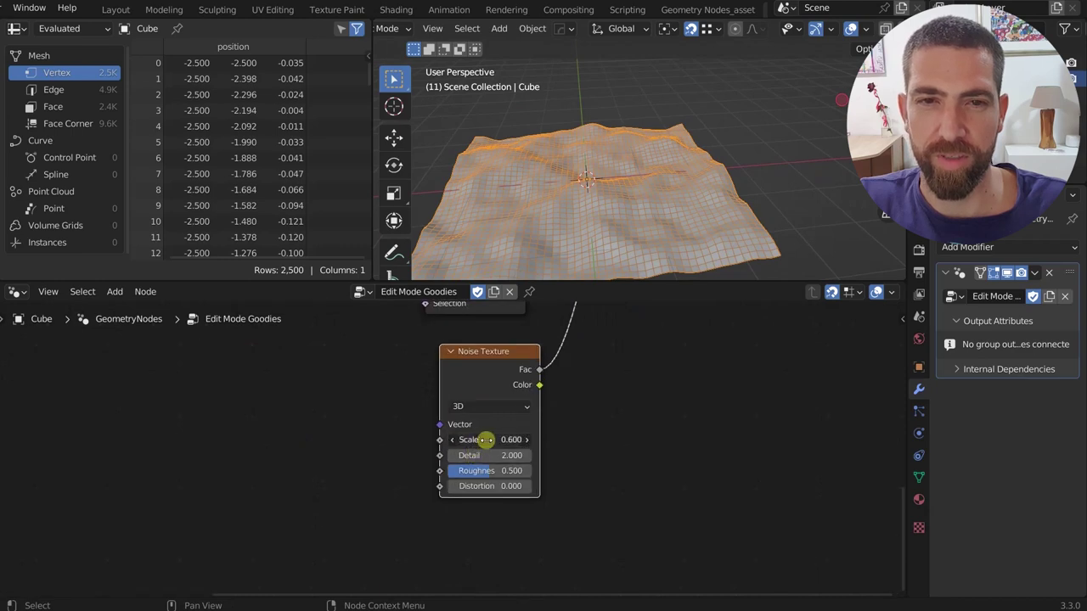
pyautogui.moveTo(485, 440); pyautogui.dragTo(496, 439)
pyautogui.scroll(-4, 614, 196)
pyautogui.scroll(-2, 622, 414)
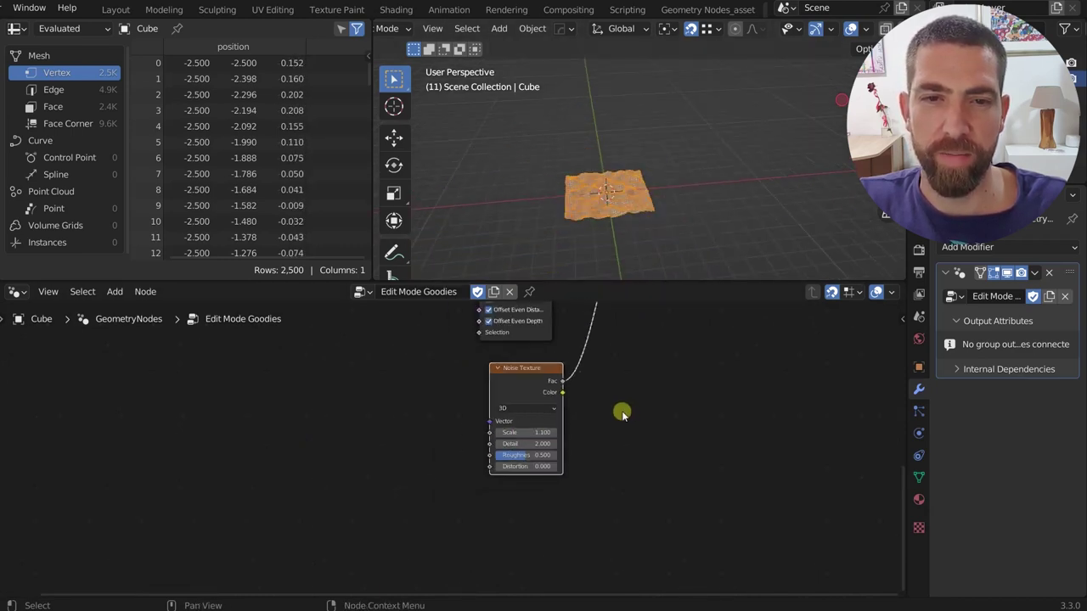
# - Set the Texture Displacement node's Strength to 0.700 and its Midlevel to -0.012
pyautogui.scroll(-2, 623, 413)
pyautogui.scroll(6, 616, 417)
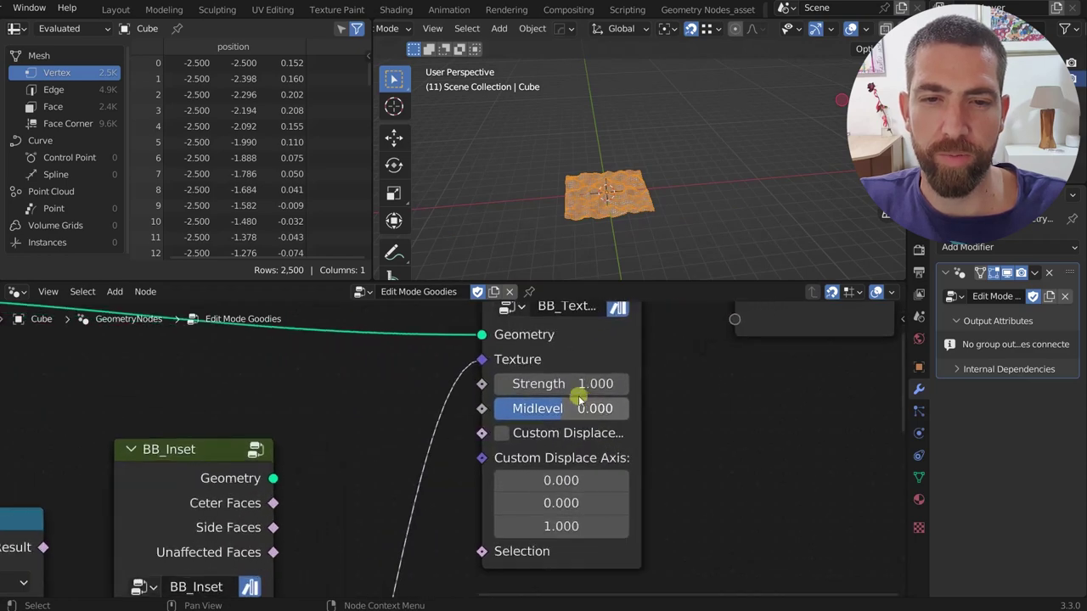
pyautogui.moveTo(558, 383); pyautogui.dragTo(560, 408)
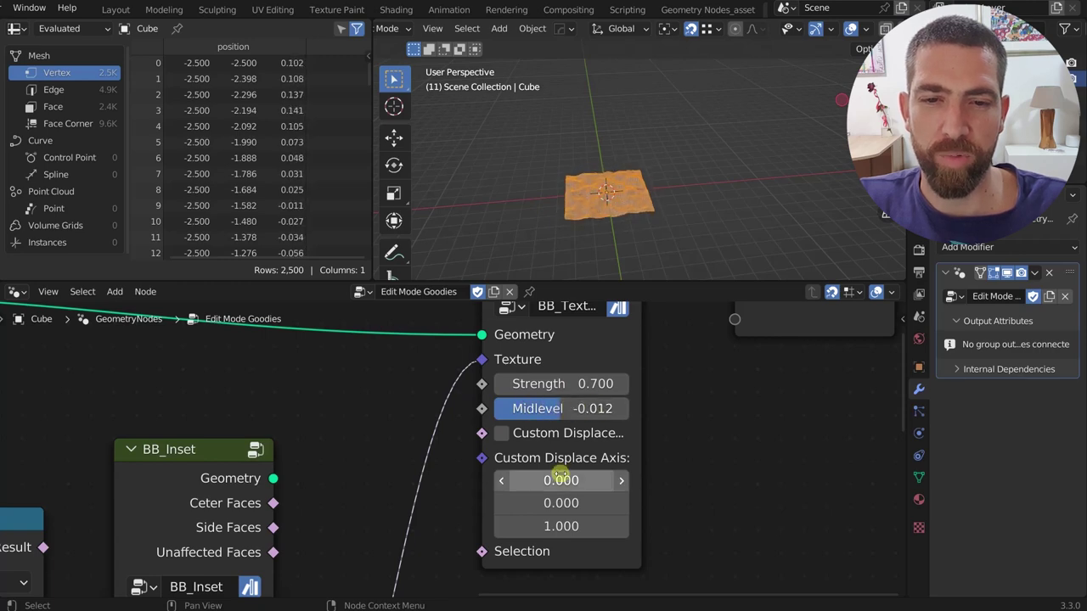
# - Enable the custom displacement axis on the Texture Displacement node and inspect the surface displaced along its default axis
pyautogui.scroll(1, 560, 481)
pyautogui.scroll(-1, 558, 477)
pyautogui.scroll(2, 558, 483)
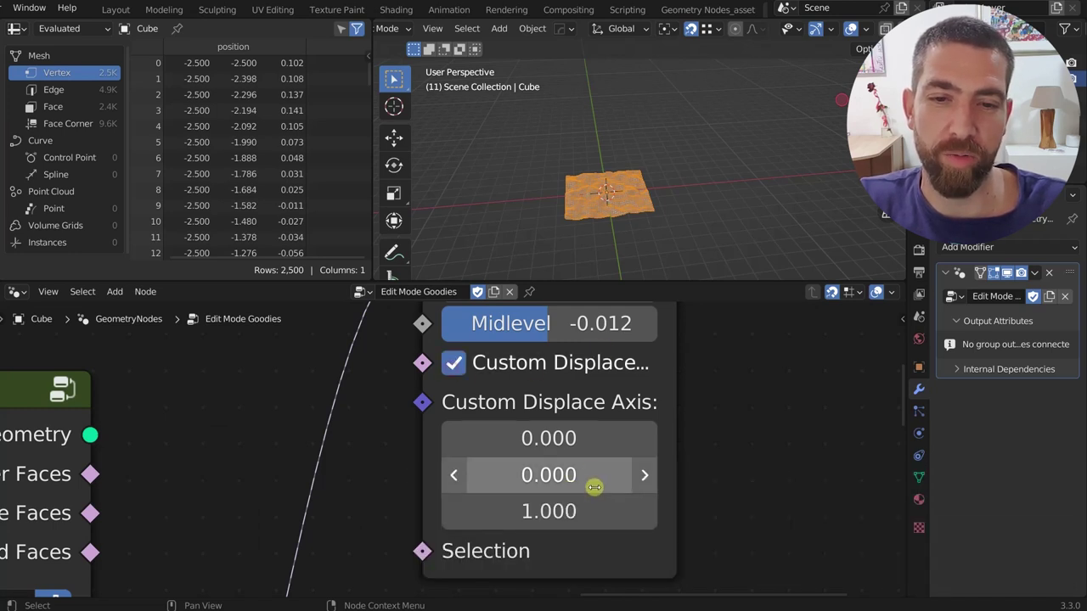
pyautogui.scroll(4, 592, 192)
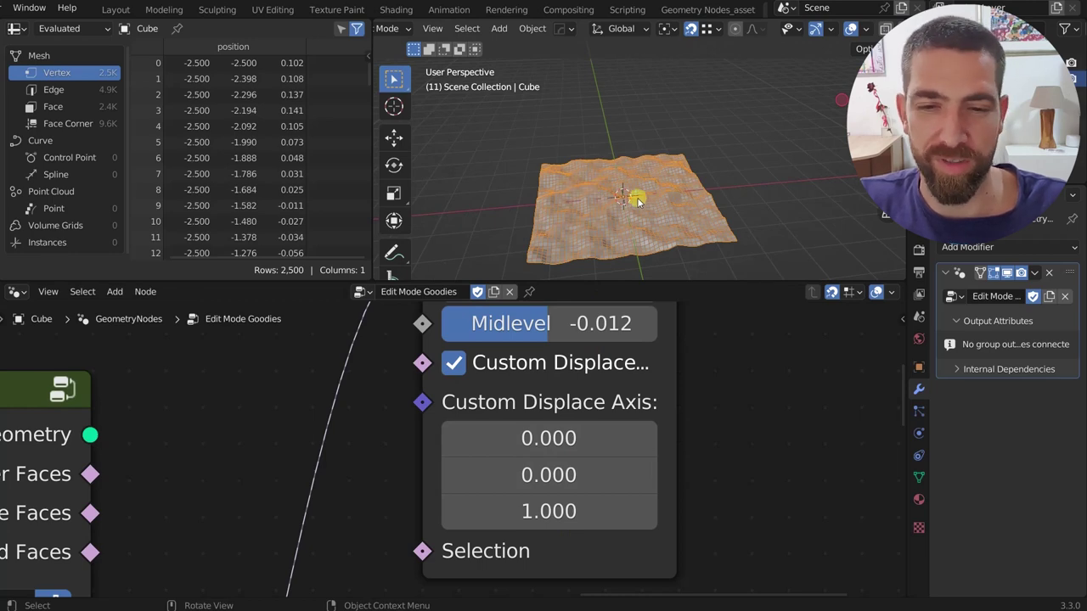
pyautogui.scroll(-2, 602, 451)
pyautogui.scroll(1, 592, 489)
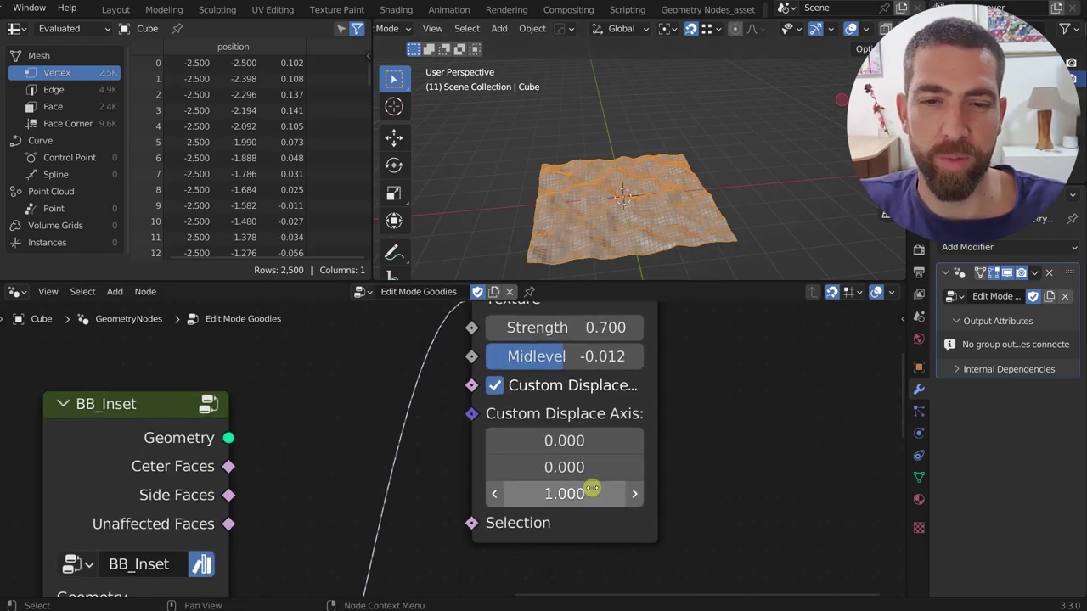
pyautogui.moveTo(592, 489); pyautogui.dragTo(567, 487, button='middle')
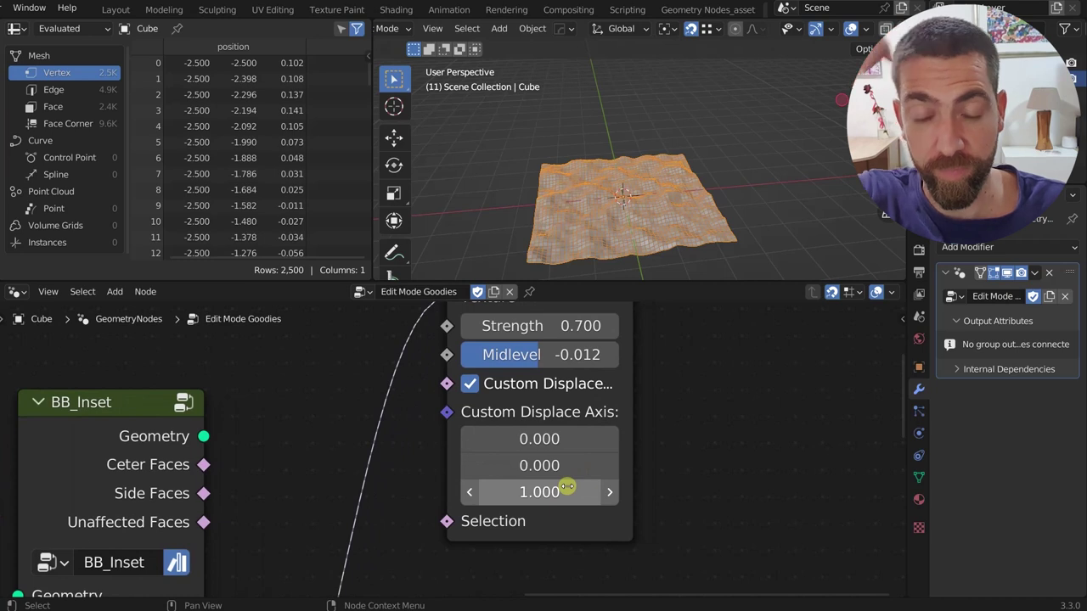
# - Set the Custom Displace Axis to 1.000 in Y and 0.000 in Z, and inspect the sideways-displaced grid
pyautogui.click(546, 464)
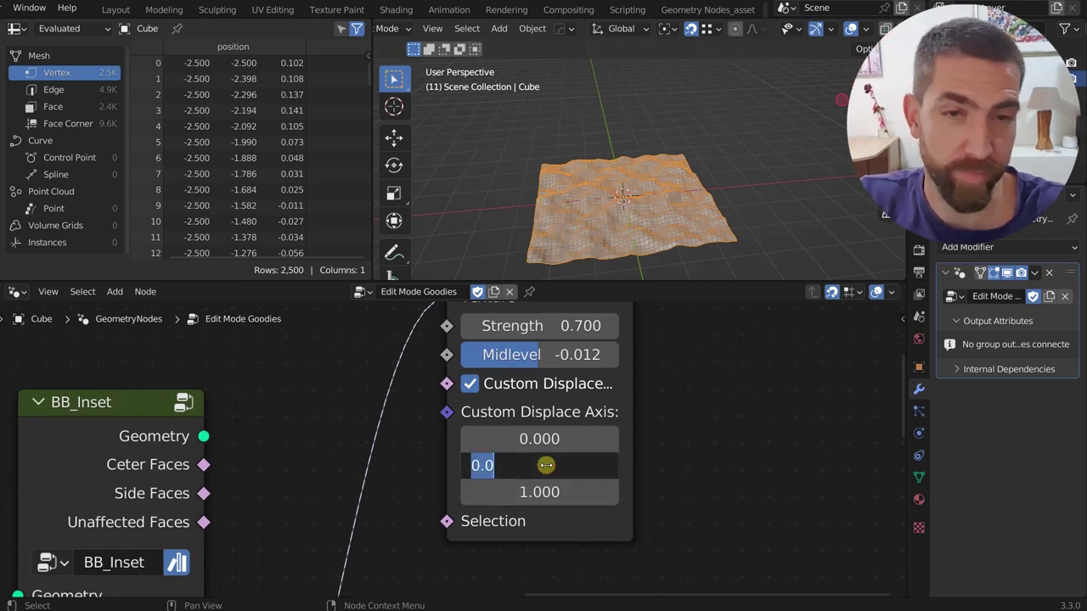
pyautogui.write('1')
pyautogui.press('Return')
pyautogui.scroll(2, 548, 489)
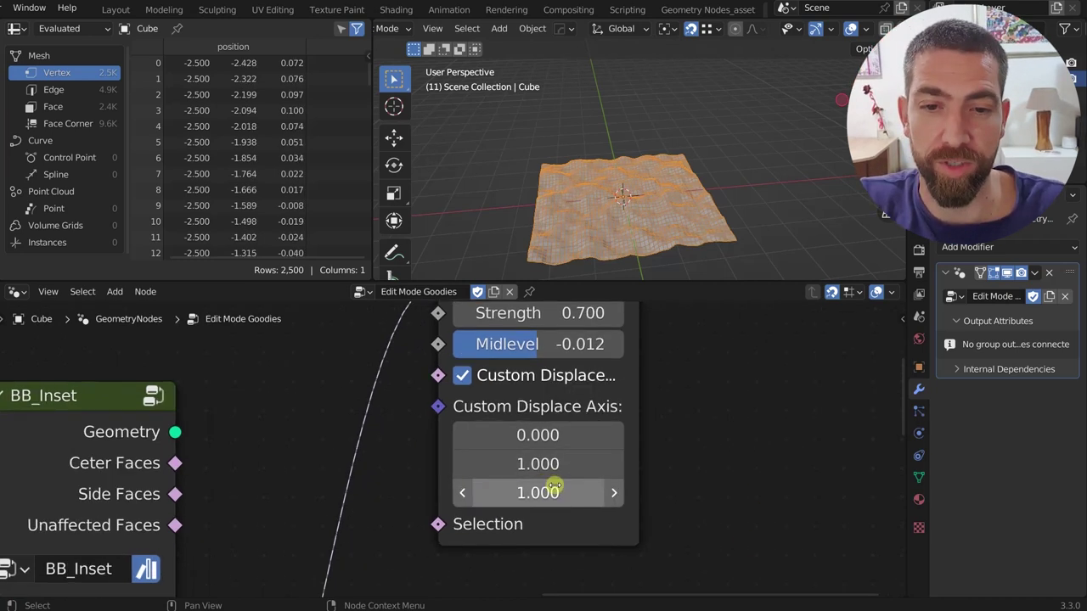
pyautogui.click(547, 494)
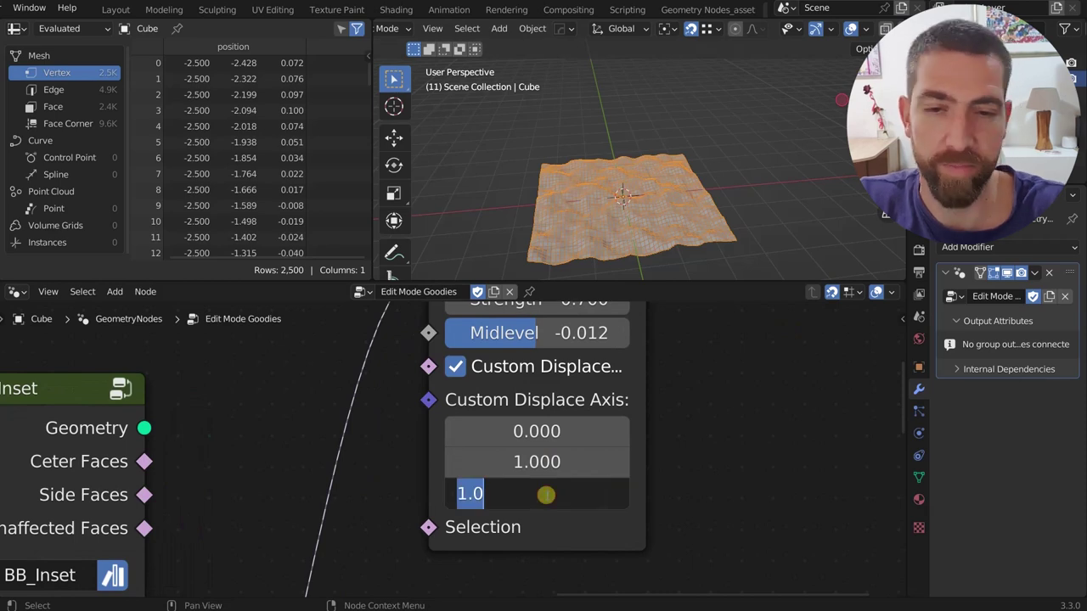
pyautogui.write('0')
pyautogui.press('Return')
pyautogui.scroll(4, 639, 213)
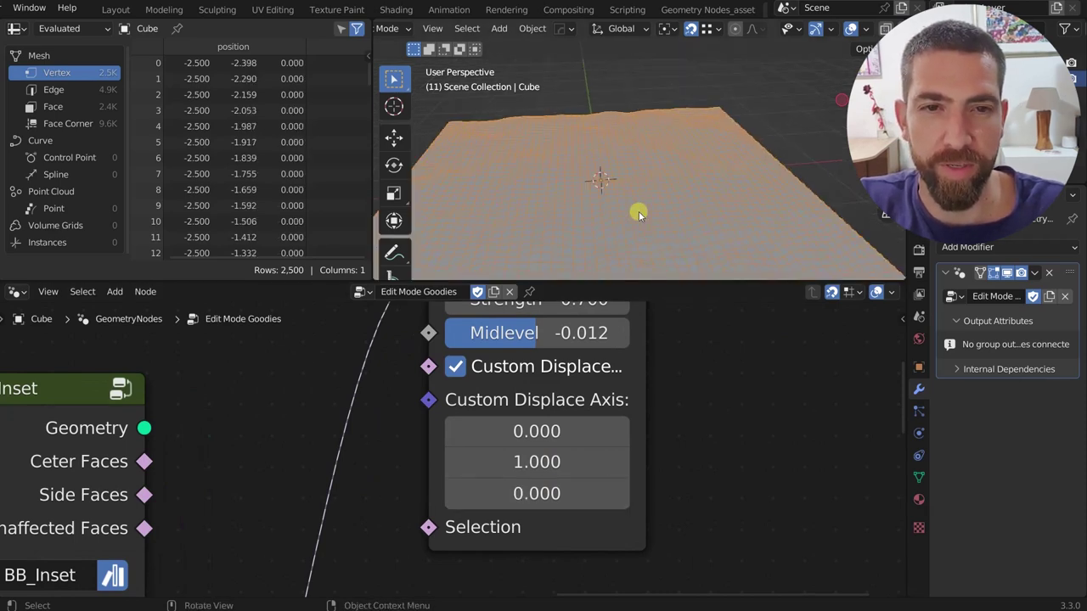
pyautogui.moveTo(639, 214); pyautogui.dragTo(772, 227, button='middle')
pyautogui.scroll(-4, 476, 181)
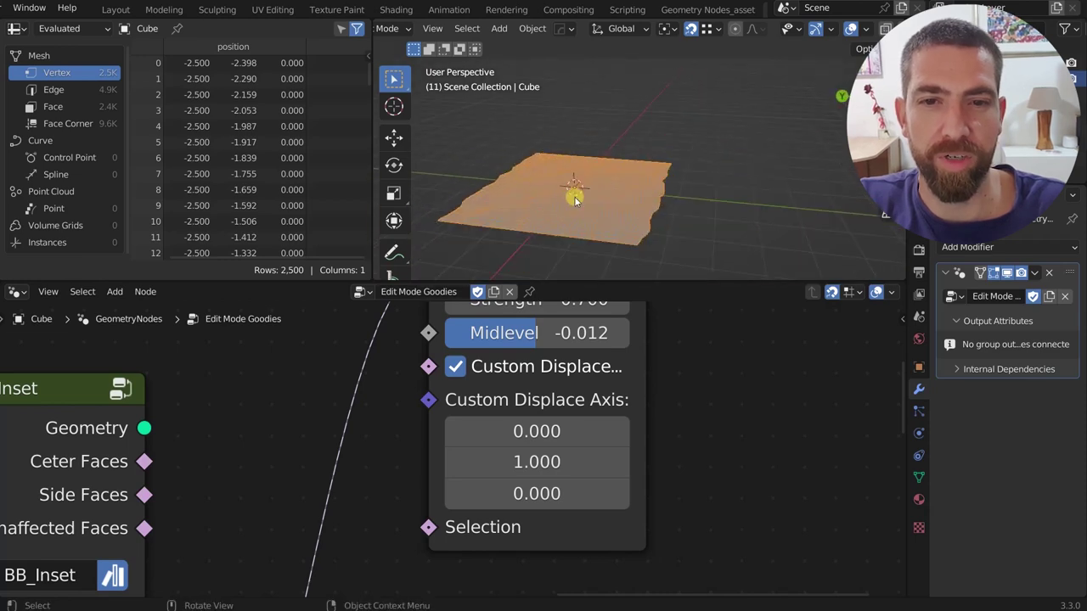
# - Disable the custom displacement axis, wire Greater Than's Result into Texture Displacement's Selection input, and inspect the partly displaced grid
pyautogui.click(456, 366)
pyautogui.scroll(-1, 601, 380)
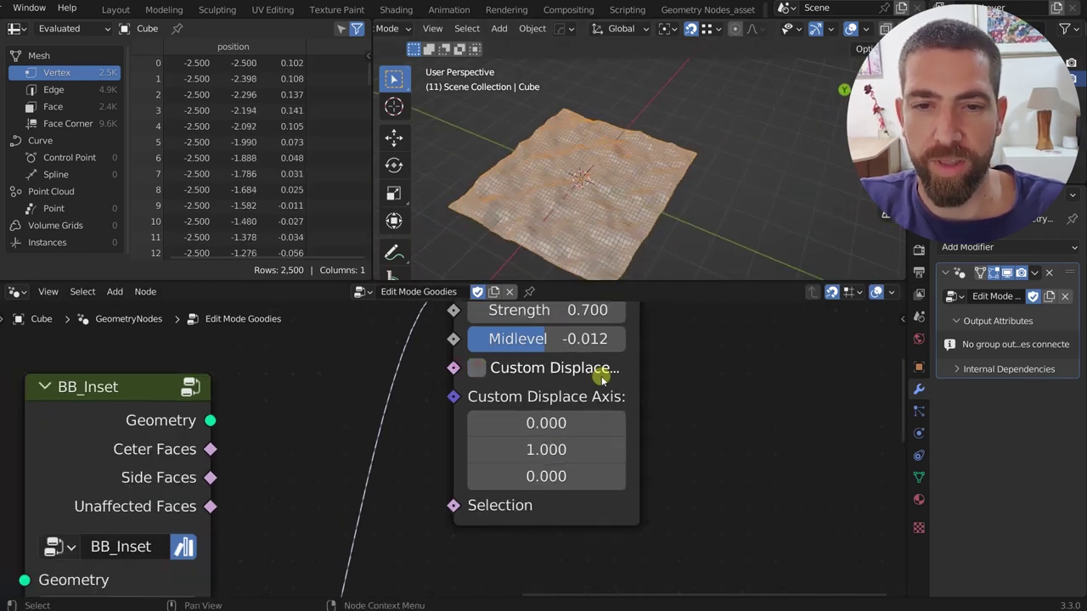
pyautogui.scroll(-5, 600, 381)
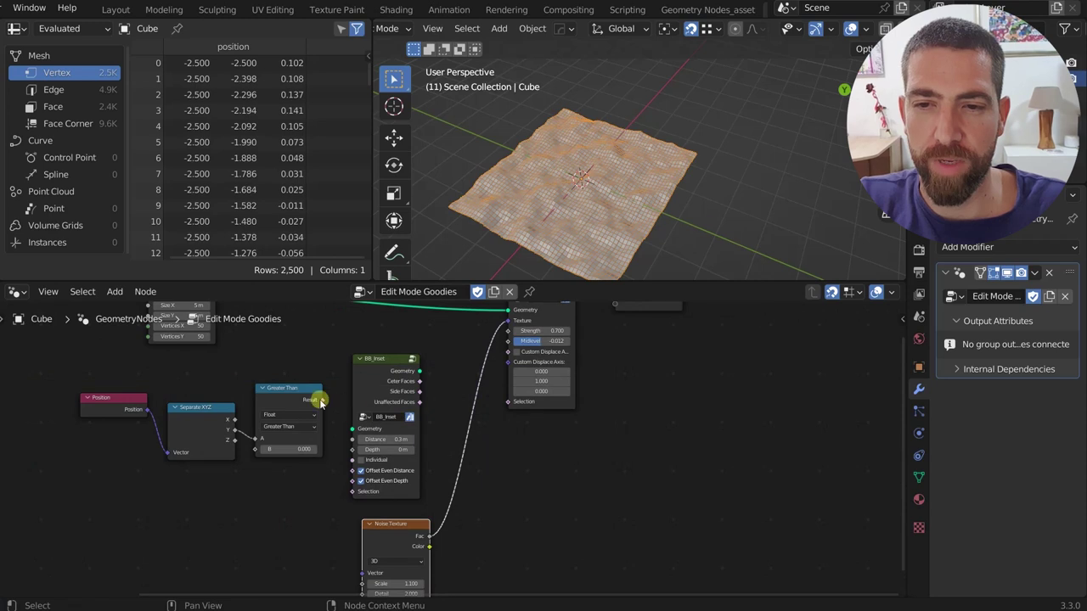
pyautogui.moveTo(321, 403); pyautogui.dragTo(507, 401)
pyautogui.scroll(2, 588, 232)
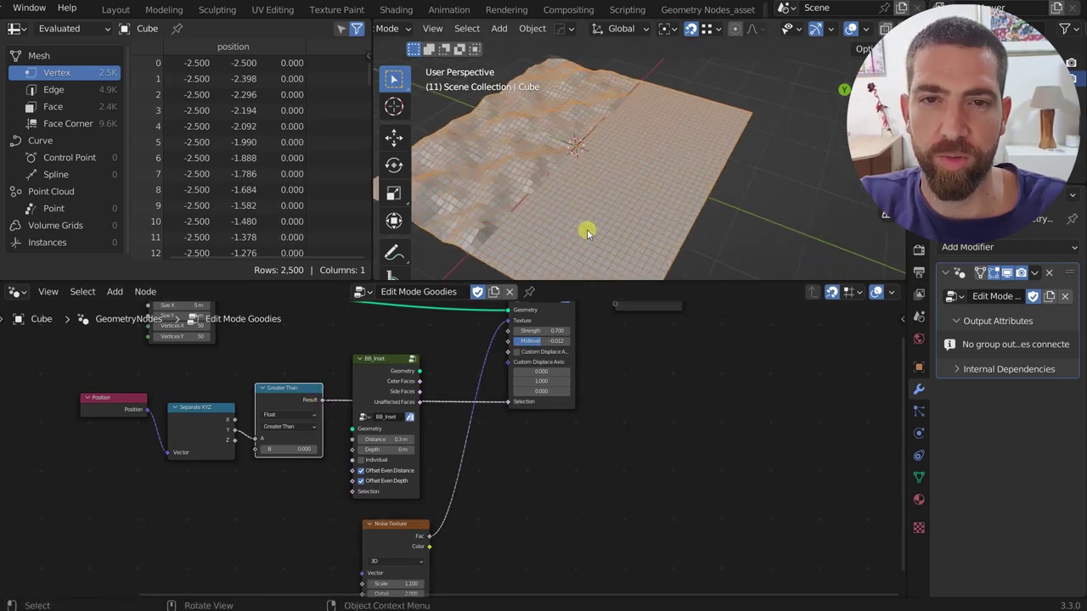
pyautogui.scroll(-3, 675, 153)
pyautogui.moveTo(594, 140); pyautogui.dragTo(626, 181, button='middle')
pyautogui.moveTo(605, 122); pyautogui.dragTo(567, 170, button='middle')
pyautogui.scroll(-1, 609, 150)
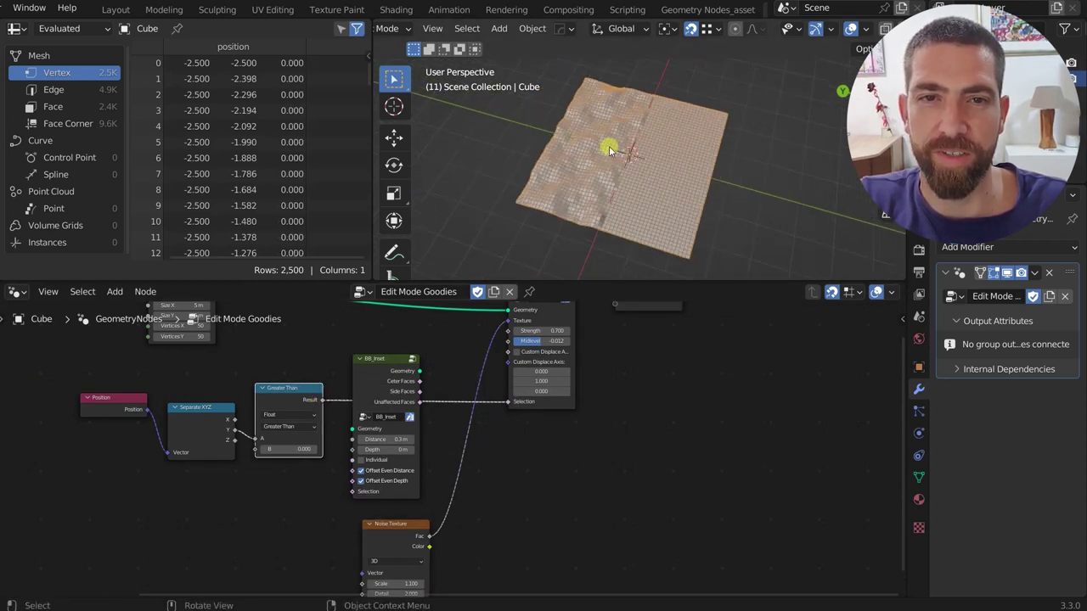
pyautogui.scroll(-2, 609, 150)
pyautogui.scroll(1, 504, 443)
# - Switch the geometry node editor from the Edit Mode Goodies node group to the Fields node group
pyautogui.moveTo(553, 395); pyautogui.dragTo(563, 466, button='middle')
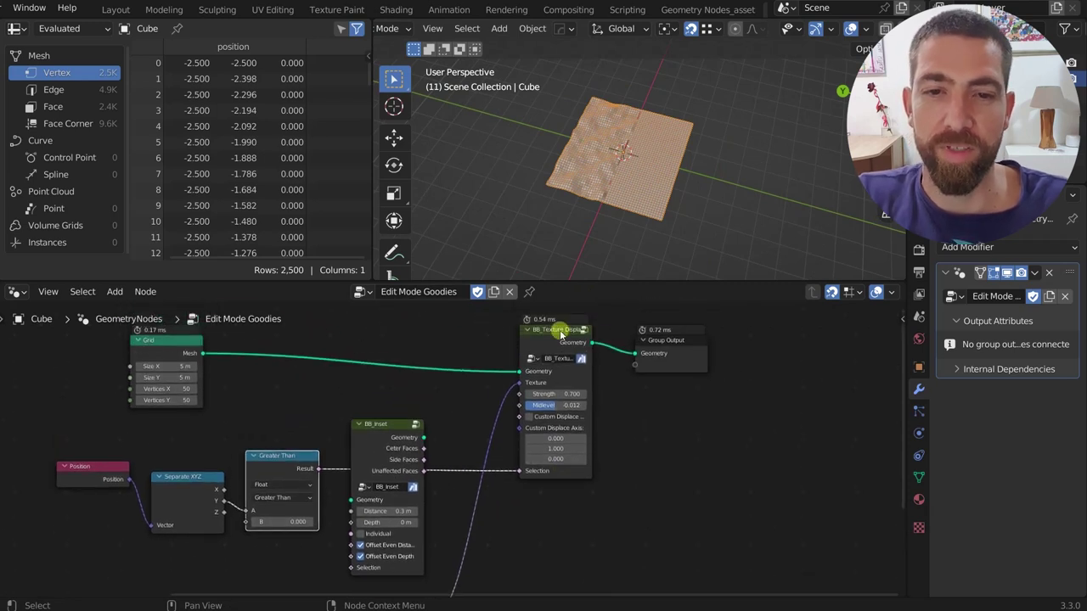
pyautogui.scroll(-2, 560, 334)
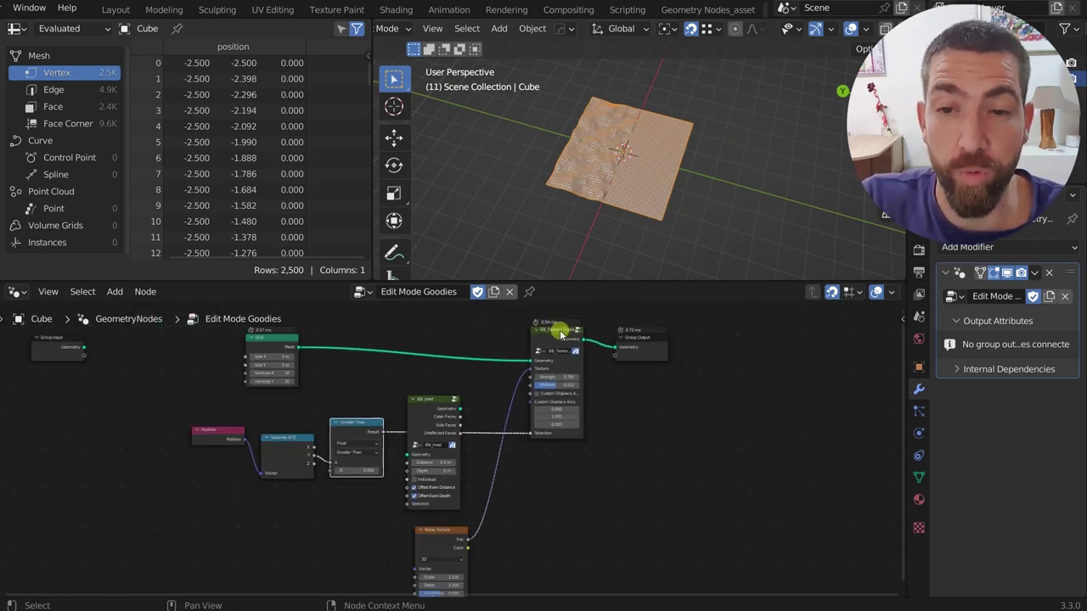
pyautogui.click(362, 291)
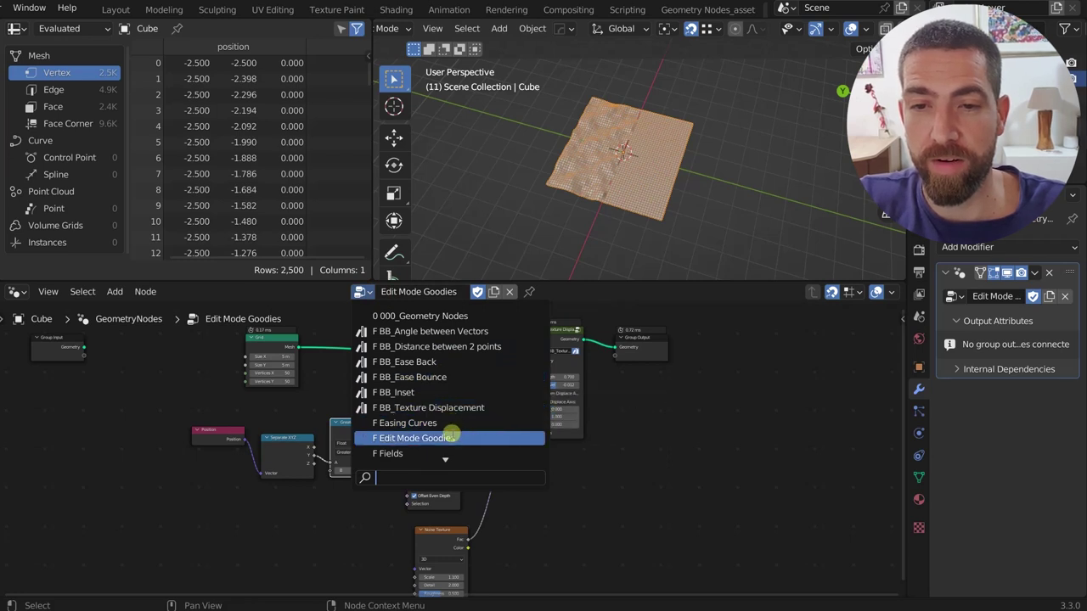
pyautogui.click(419, 452)
pyautogui.scroll(-2, 552, 423)
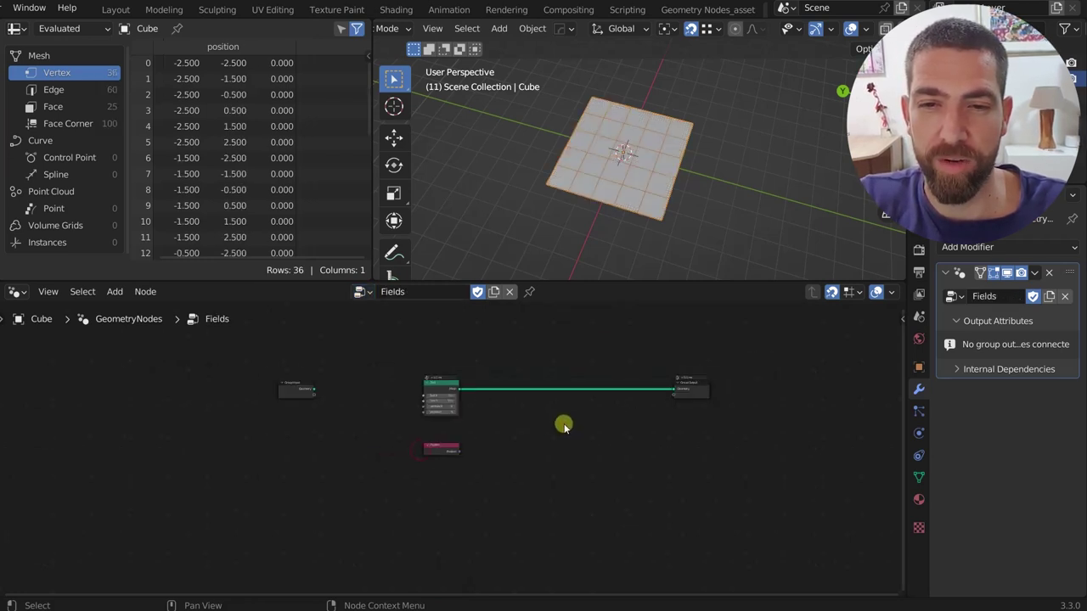
pyautogui.scroll(3, 527, 429)
pyautogui.moveTo(540, 440); pyautogui.dragTo(534, 441, button='middle')
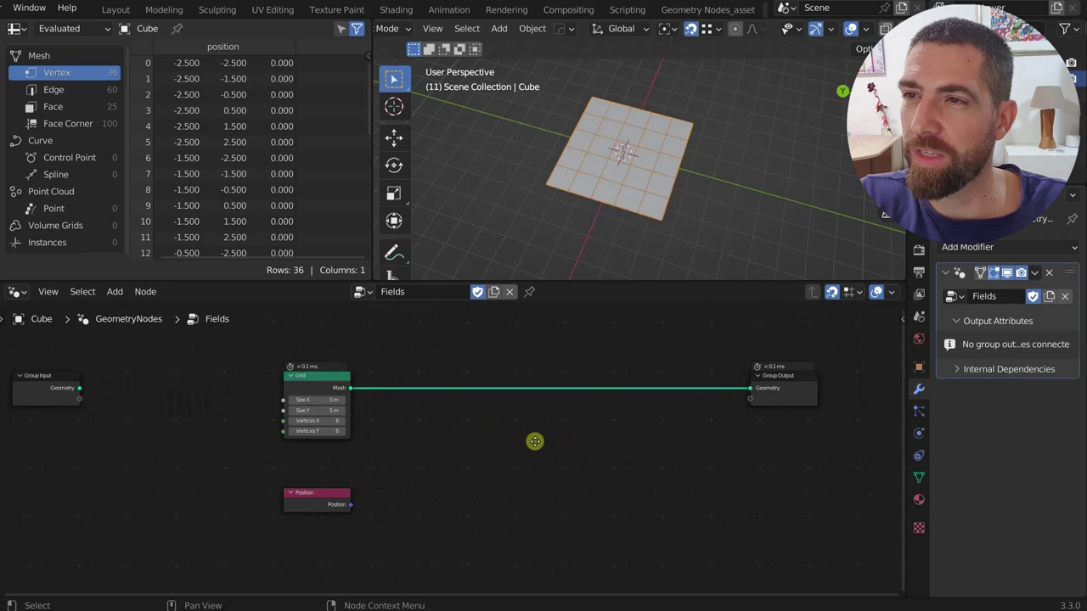
# - Add the BB Nodes Display Attributes node from Fields and insert it between the Grid and Group Output nodes
pyautogui.hotkey('shift', 'a')
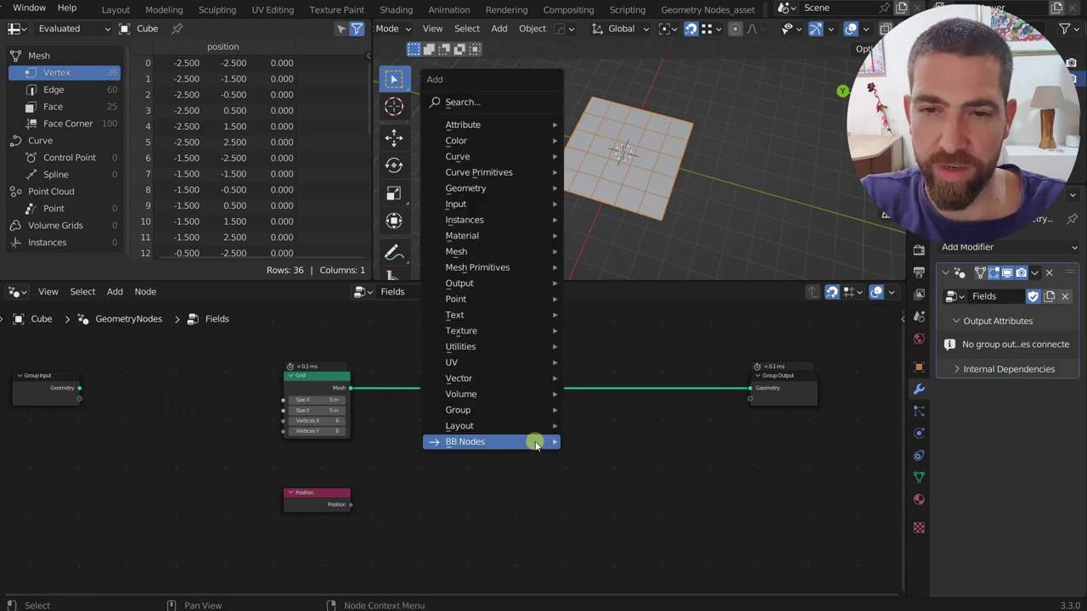
pyautogui.moveTo(534, 442)
pyautogui.moveTo(595, 473)
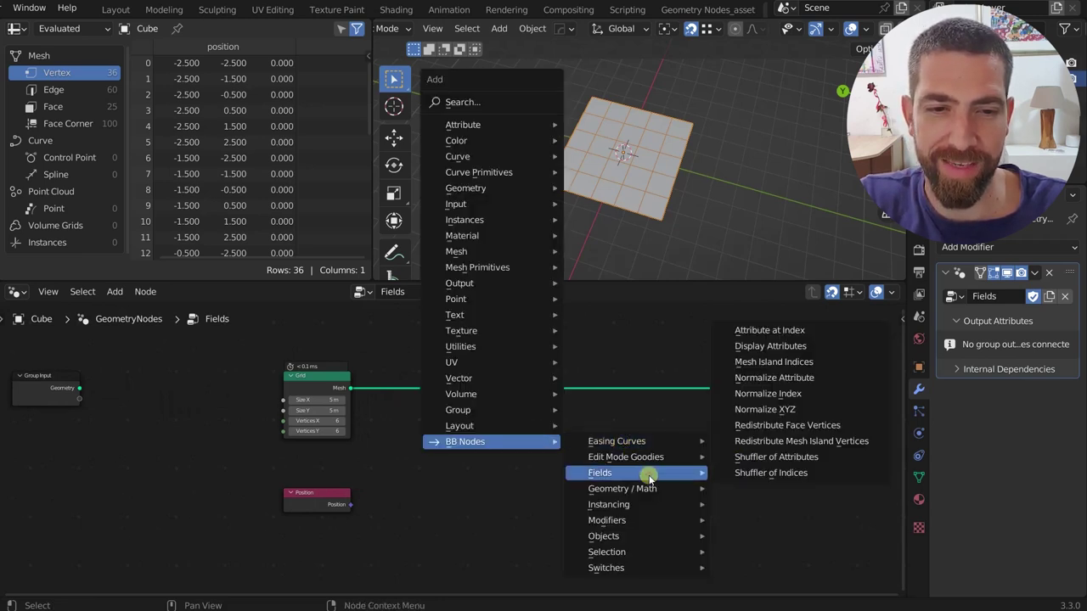
pyautogui.click(786, 347)
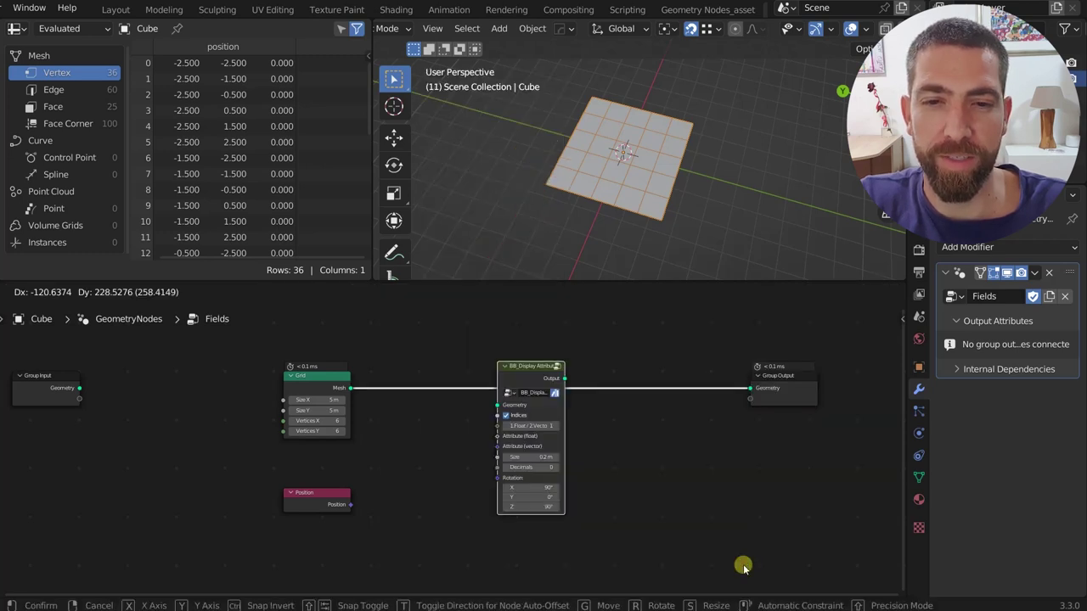
pyautogui.click(743, 566)
# - Deselect the grid object and examine the index labels displayed at its vertices from a low angle
pyautogui.scroll(6, 592, 113)
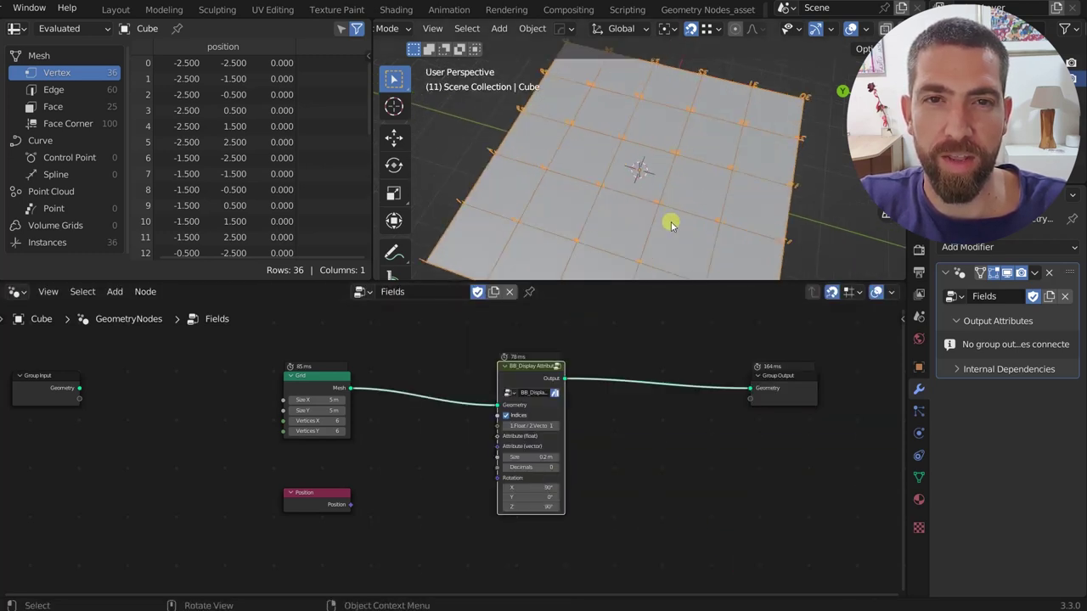
pyautogui.moveTo(670, 224)
pyautogui.mouseDown(button='middle')
pyautogui.moveTo(624, 158)
pyautogui.moveTo(648, 221)
pyautogui.moveTo(663, 215)
pyautogui.moveTo(622, 197)
pyautogui.moveTo(753, 212)
pyautogui.moveTo(682, 221)
pyautogui.mouseUp(button='middle')
pyautogui.scroll(-3, 623, 197)
pyautogui.scroll(4, 753, 212)
pyautogui.click(538, 232)
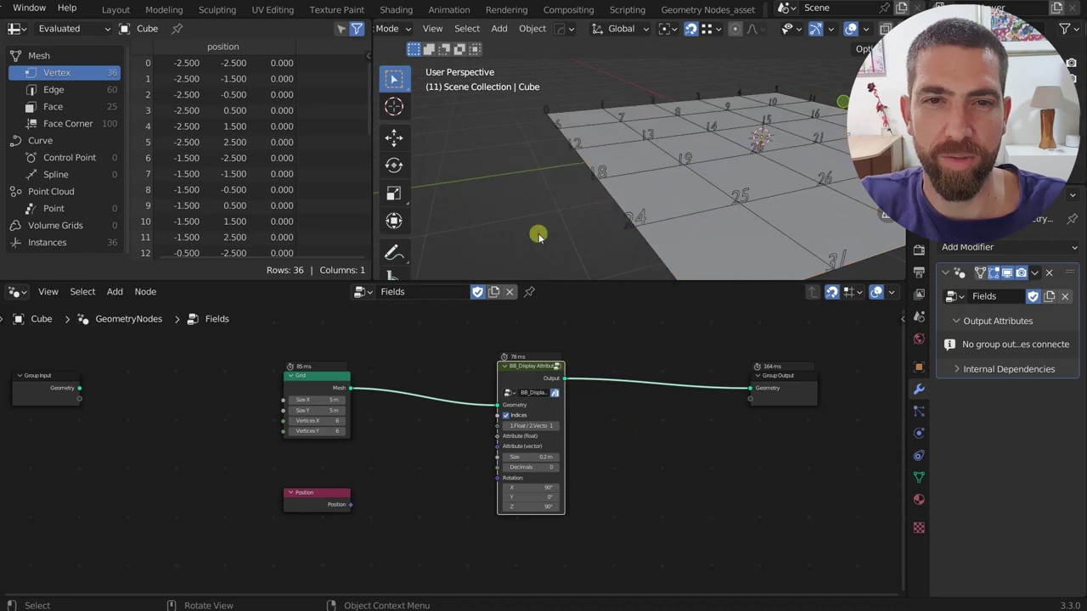
pyautogui.moveTo(537, 153); pyautogui.dragTo(617, 181, button='middle')
pyautogui.scroll(1, 521, 416)
# - Turn the Display Attributes node's Indices option off and back on to compare the vertex labels
pyautogui.scroll(1, 520, 416)
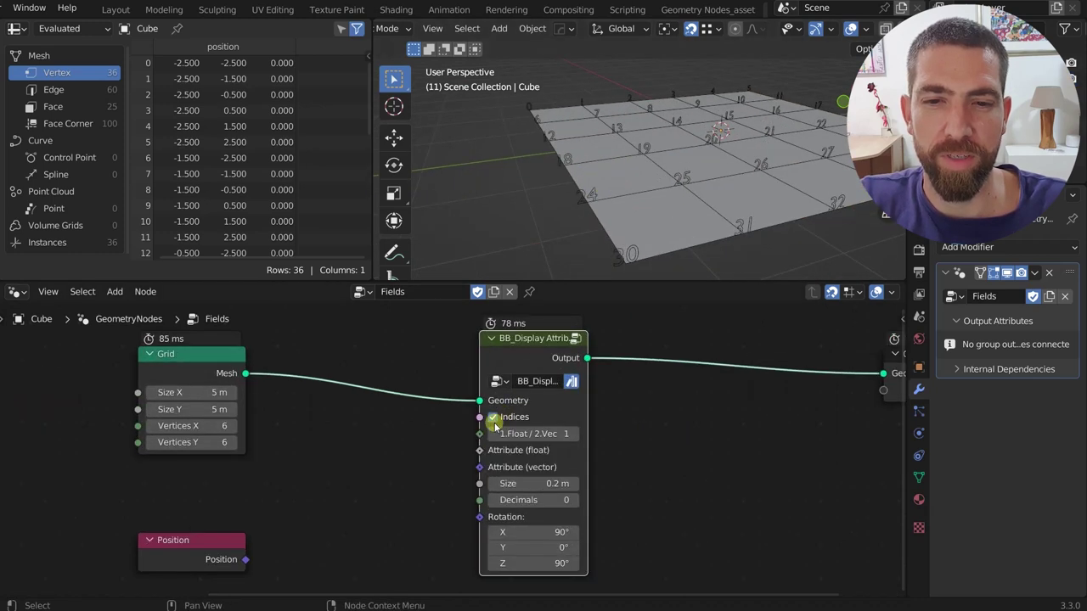
pyautogui.click(493, 416)
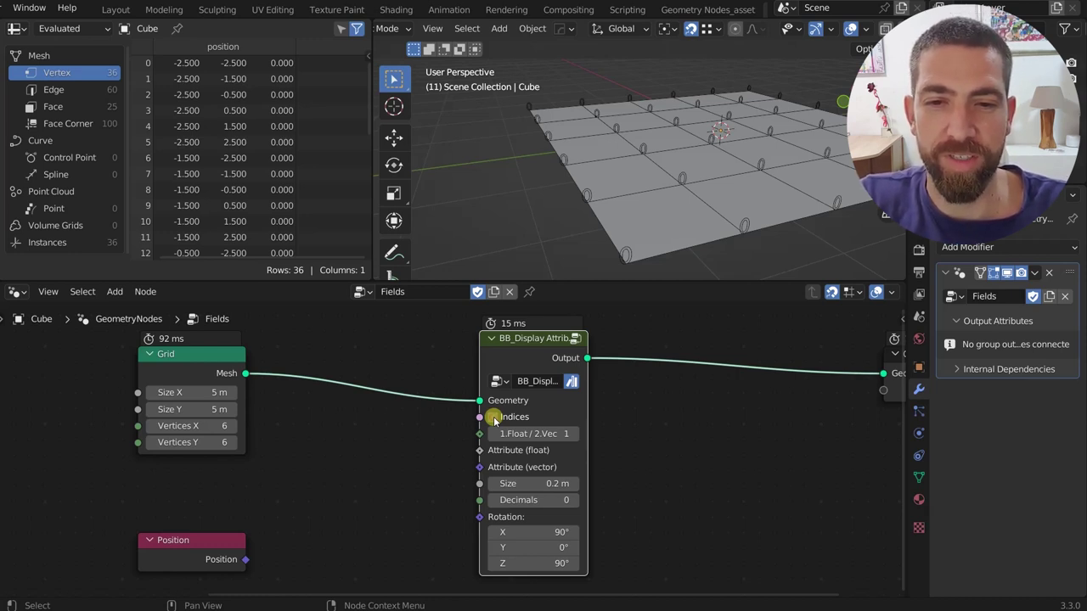
pyautogui.click(493, 417)
pyautogui.moveTo(584, 126); pyautogui.dragTo(690, 163, button='middle')
pyautogui.scroll(-2, 615, 456)
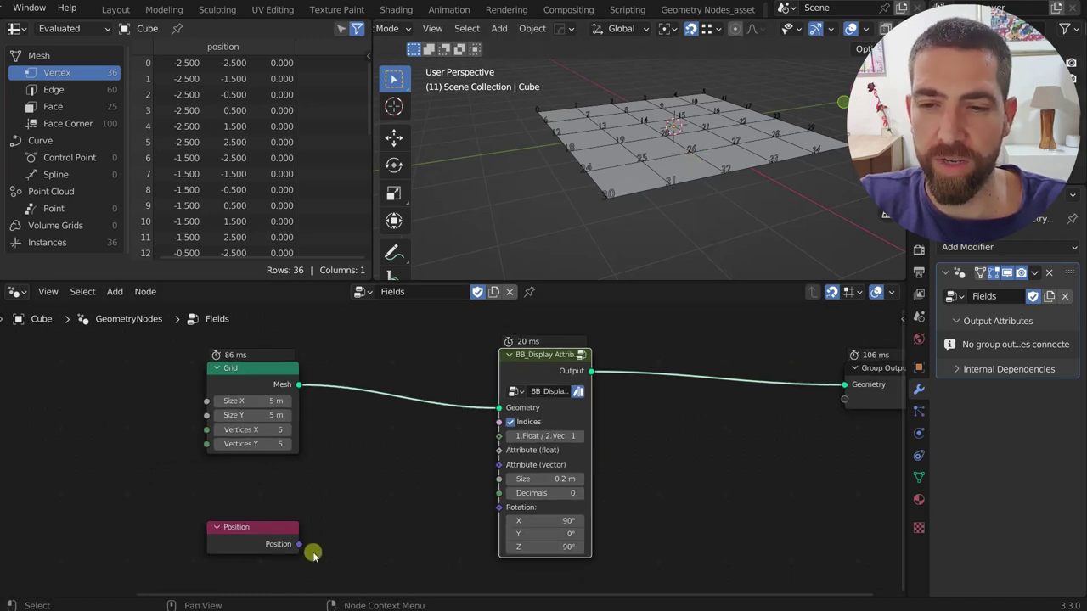
# - Wire the Position output into Display Attributes' Attribute (vector) input and widen the Display Attributes node to show its full labels
pyautogui.moveTo(299, 546); pyautogui.dragTo(514, 472)
pyautogui.scroll(3, 514, 472)
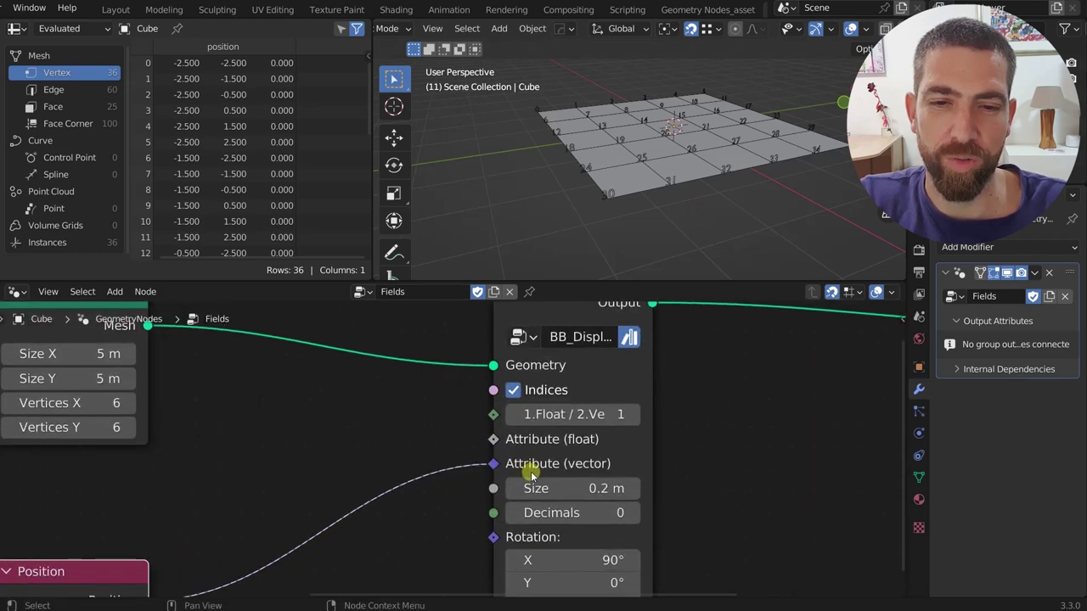
pyautogui.scroll(-2, 576, 453)
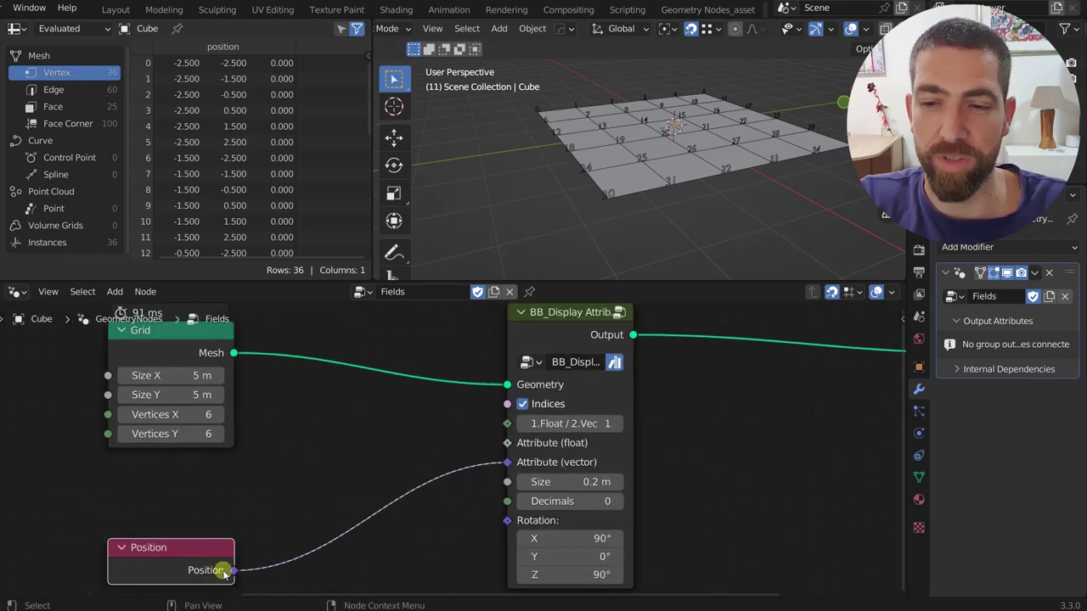
pyautogui.scroll(-1, 303, 492)
pyautogui.scroll(-1, 365, 475)
pyautogui.scroll(-2, 337, 480)
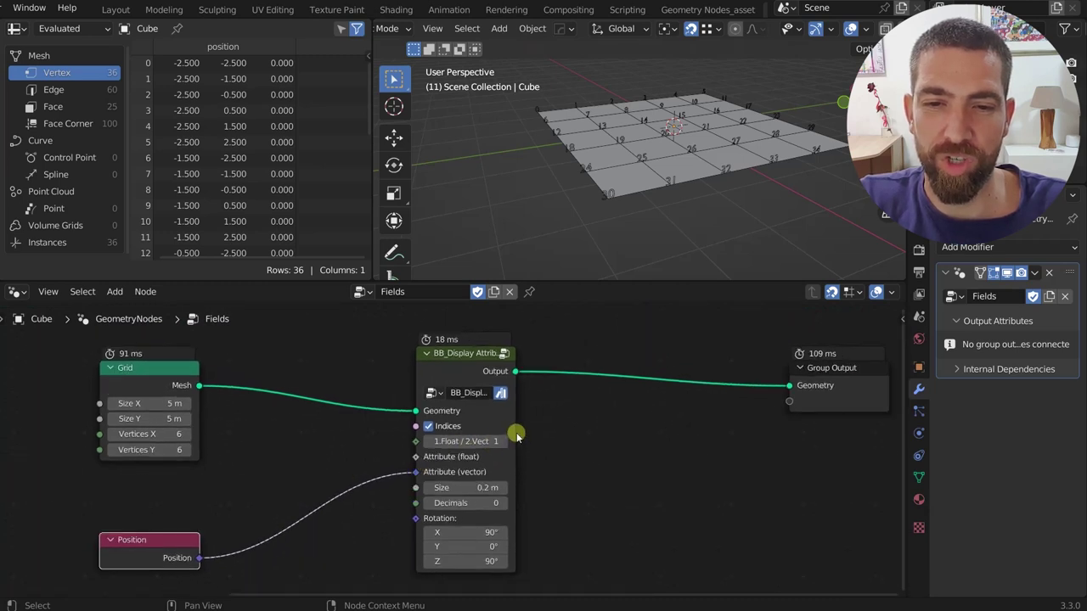
pyautogui.moveTo(514, 433); pyautogui.dragTo(572, 427)
pyautogui.scroll(1, 417, 461)
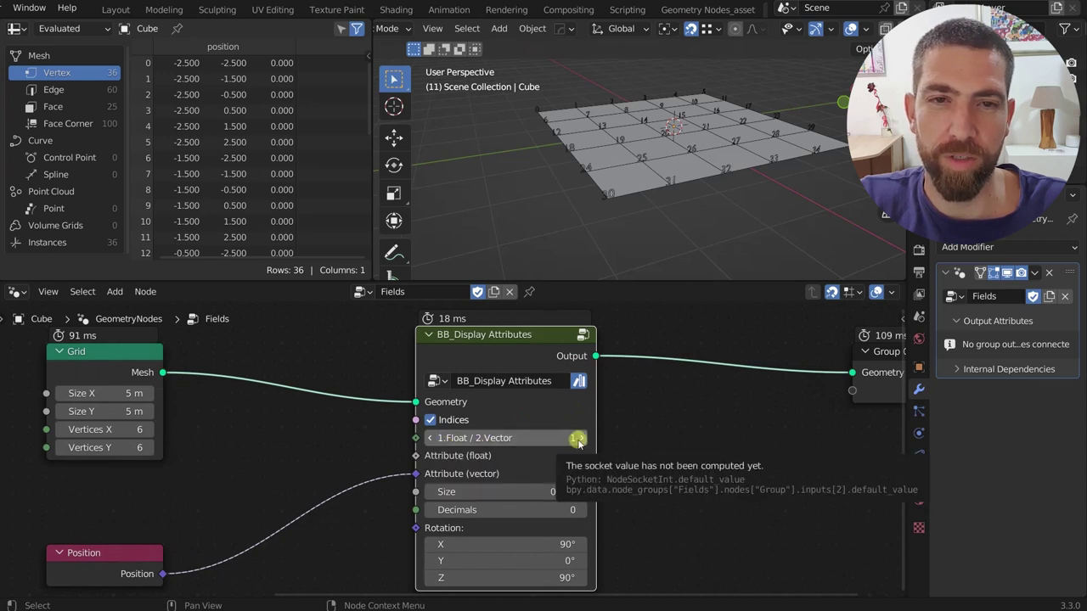
# - Turn off Indices and set 1.Float / 2.Vector to 2 to label each vertex with its position vector
pyautogui.click(431, 420)
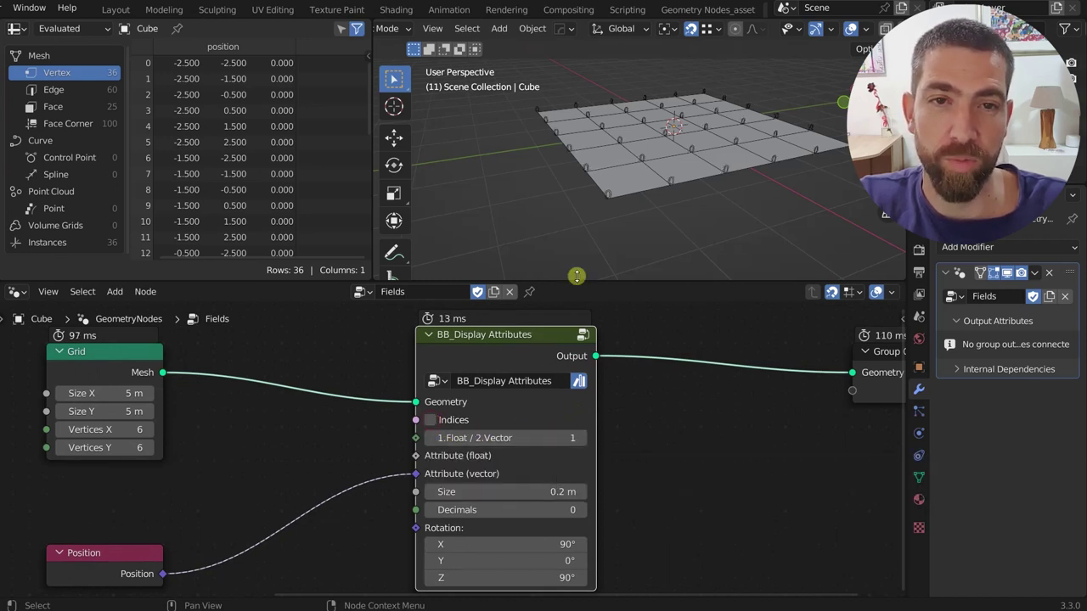
pyautogui.click(582, 439)
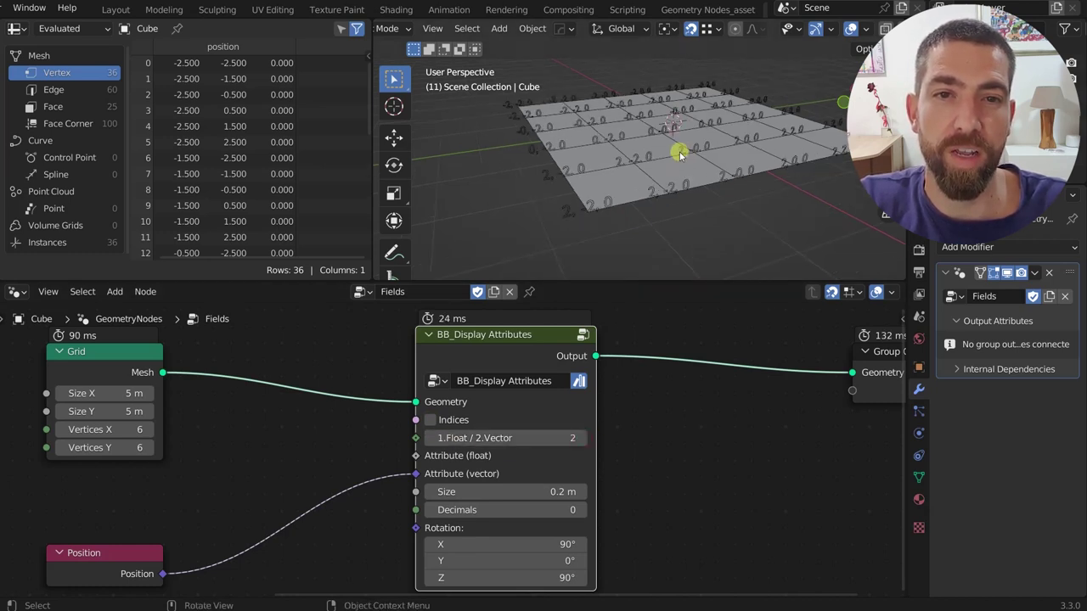
pyautogui.scroll(-3, 679, 153)
pyautogui.moveTo(657, 145); pyautogui.dragTo(628, 163, button='middle')
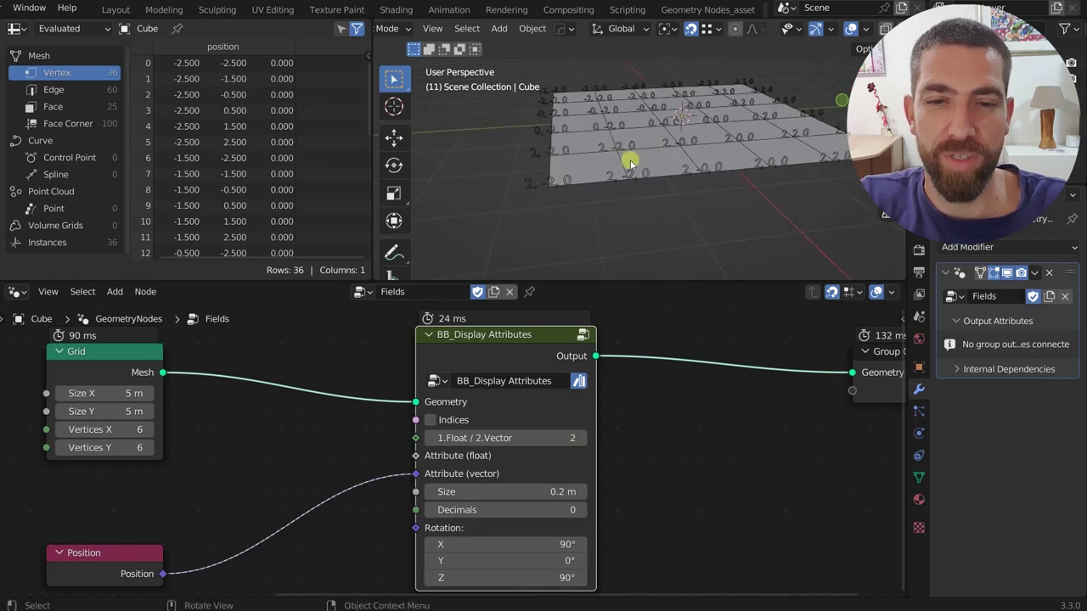
# - Set the Display Attributes node's Decimals to 1 and its label Size to 0.1 m
pyautogui.click(581, 510)
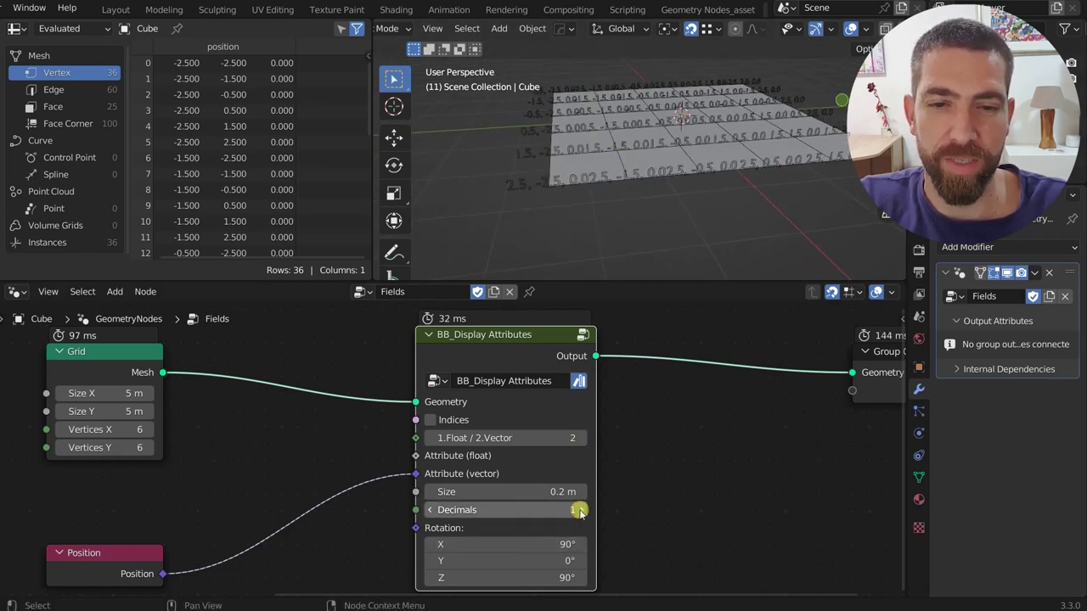
pyautogui.click(562, 490)
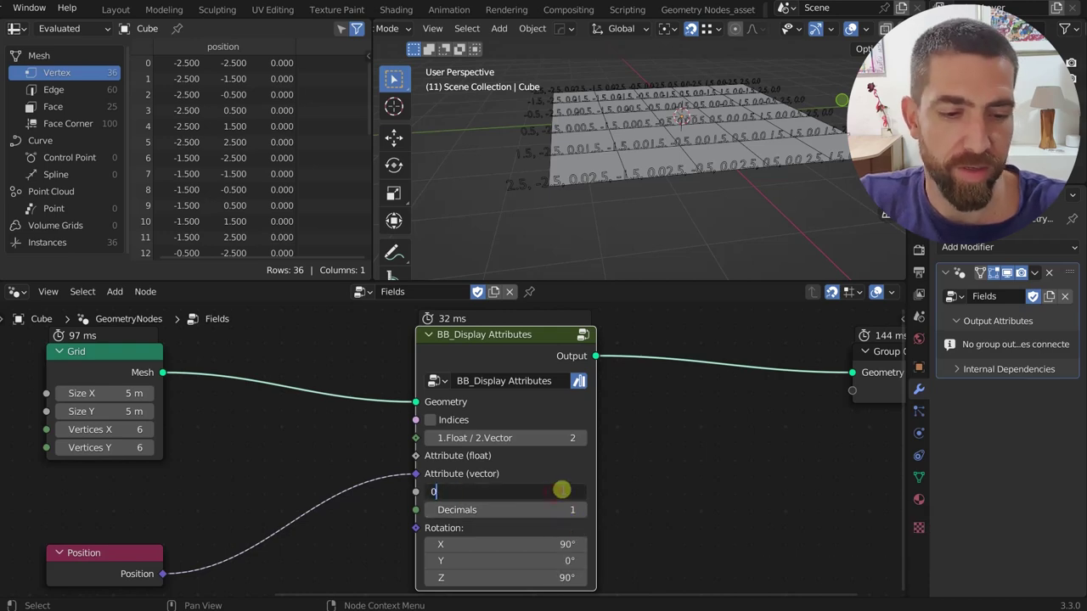
pyautogui.press('Return')
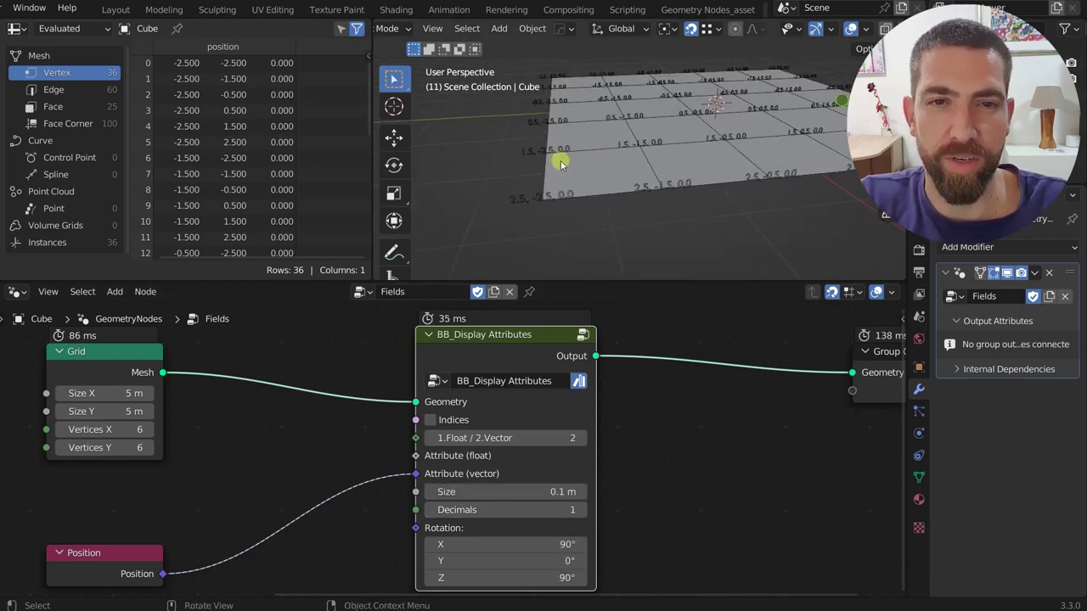
pyautogui.scroll(5, 646, 160)
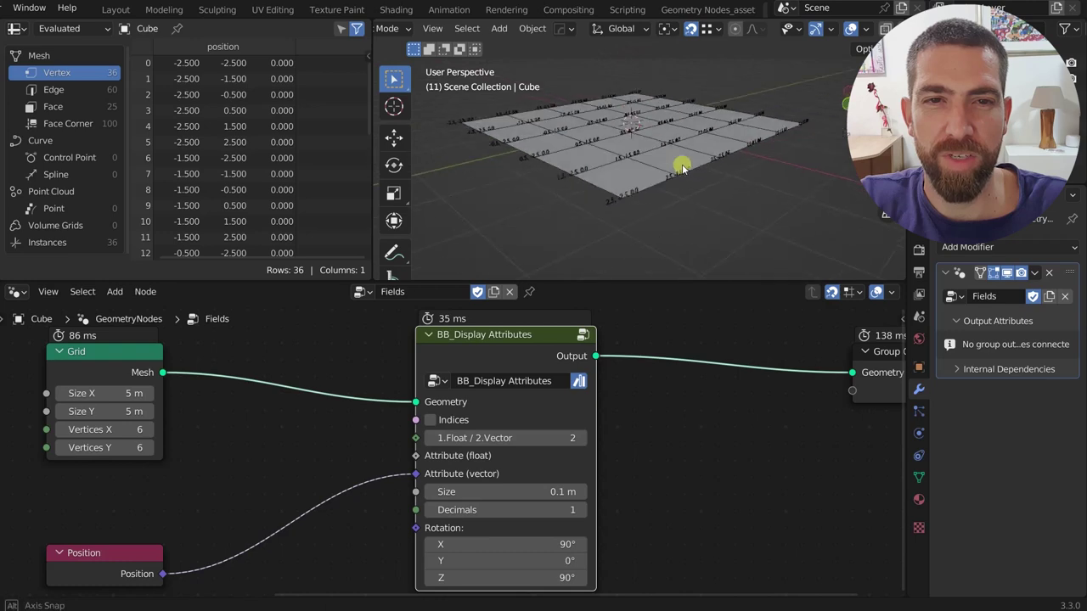
pyautogui.scroll(-6, 652, 166)
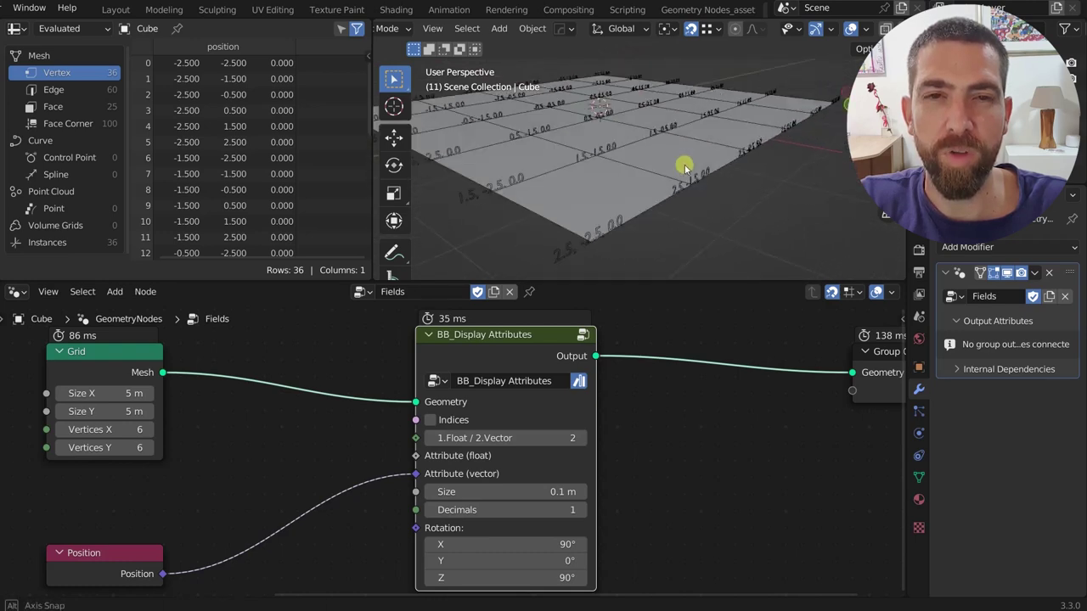
pyautogui.scroll(4, 688, 158)
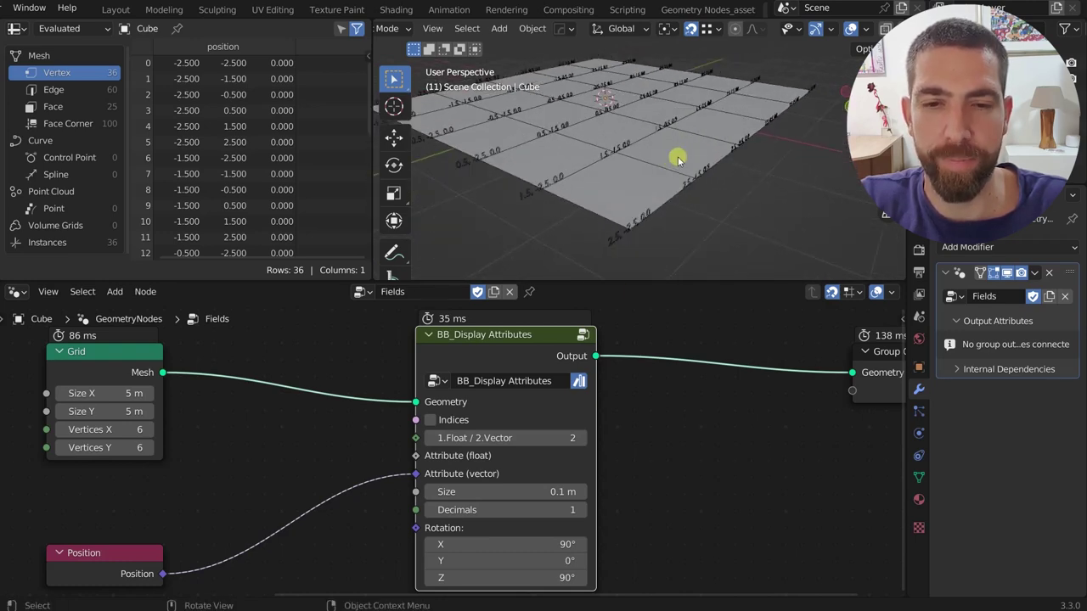
pyautogui.scroll(4, 548, 436)
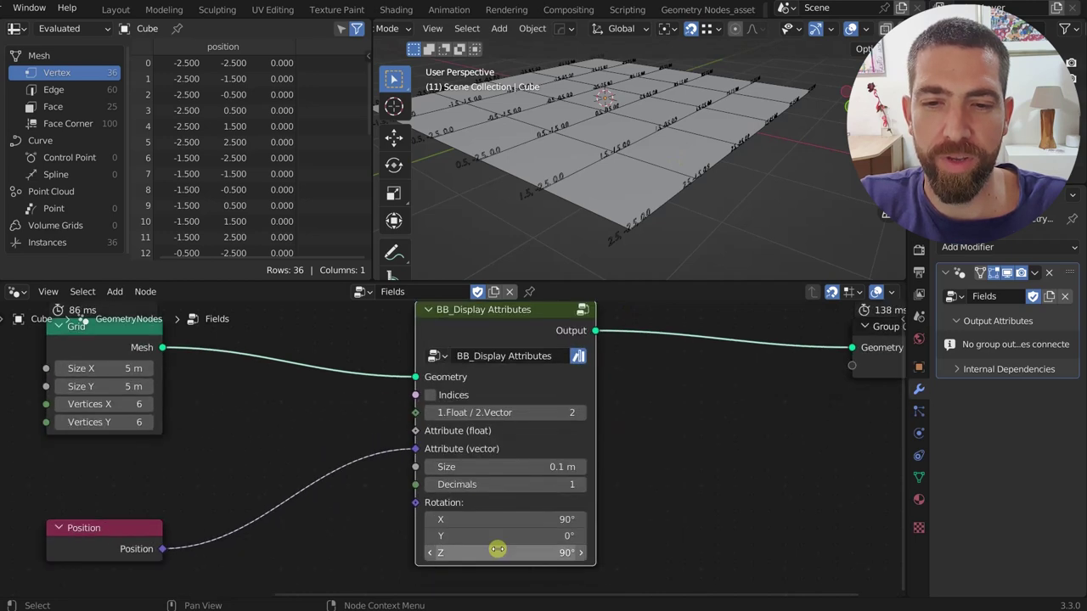
# - Set the label Size to 0.2 m and rotate the labels to X 97.6° and Y 65°
pyautogui.moveTo(531, 449); pyautogui.dragTo(531, 447)
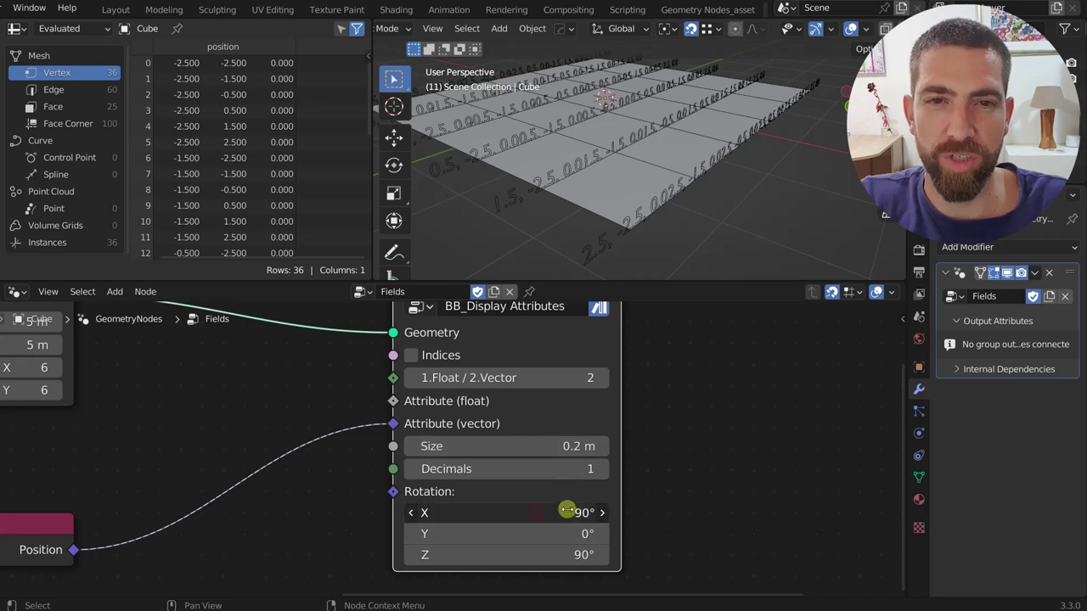
pyautogui.moveTo(587, 509); pyautogui.dragTo(590, 508)
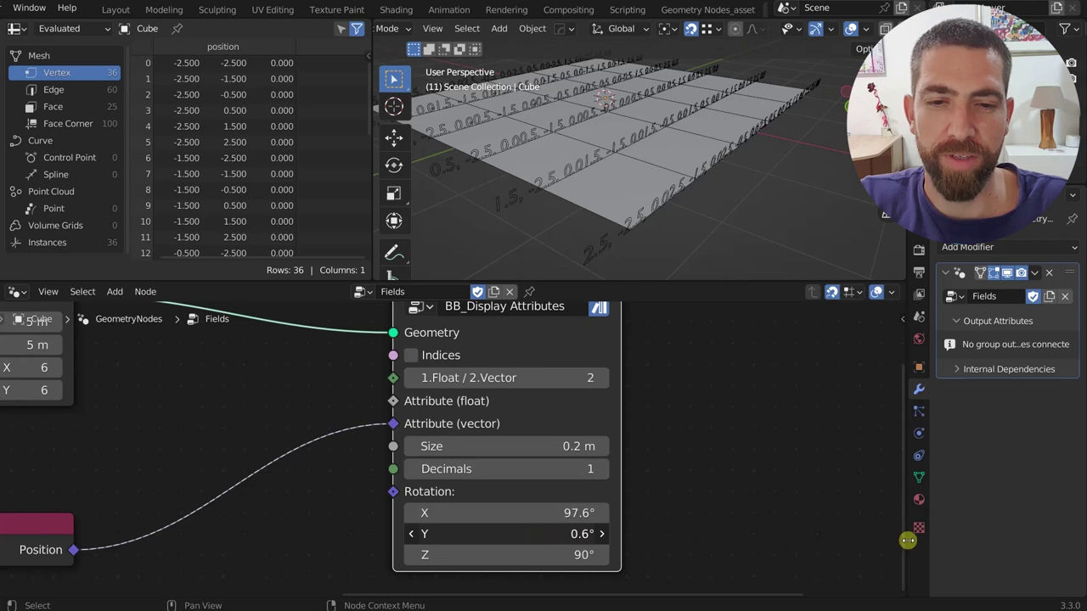
pyautogui.moveTo(558, 534); pyautogui.dragTo(608, 534)
pyautogui.moveTo(630, 189)
pyautogui.mouseDown(button='middle')
pyautogui.moveTo(561, 136)
pyautogui.moveTo(641, 153)
pyautogui.moveTo(655, 168)
pyautogui.moveTo(631, 167)
pyautogui.mouseUp(button='middle')
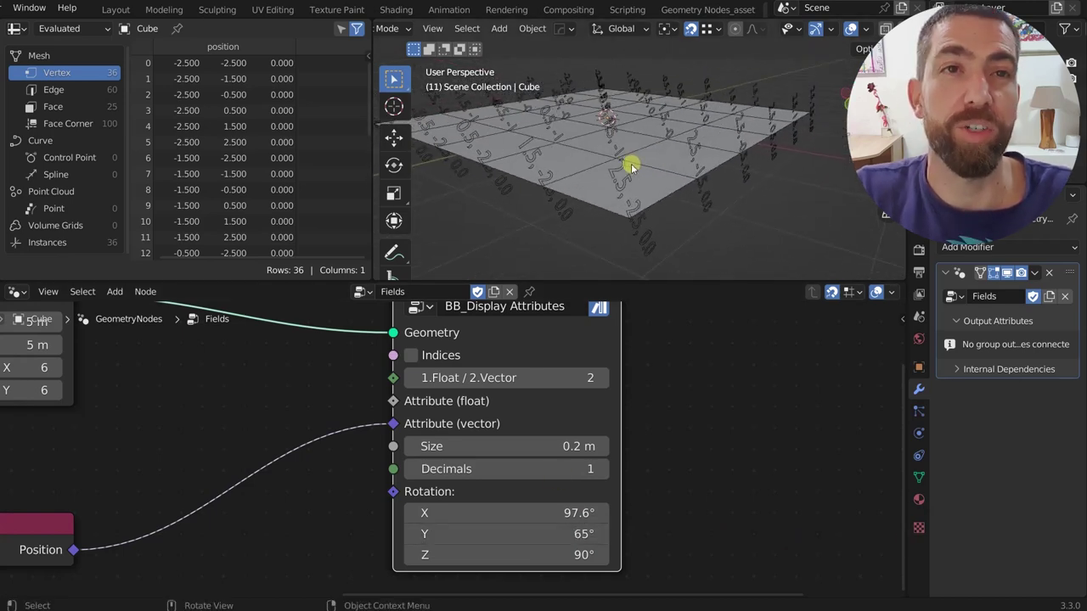
# - Replace the Display Attributes node with BB Nodes' Shuffler of Attributes from Fields, linked between Grid and Group Output
pyautogui.scroll(-5, 529, 357)
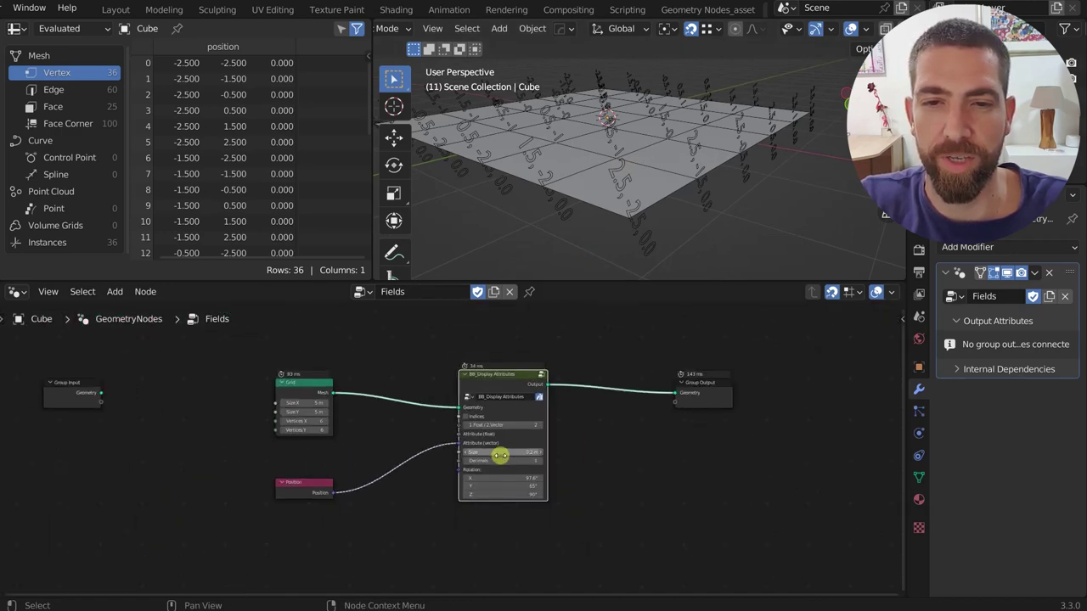
pyautogui.hotkey('ctrl', 'x')
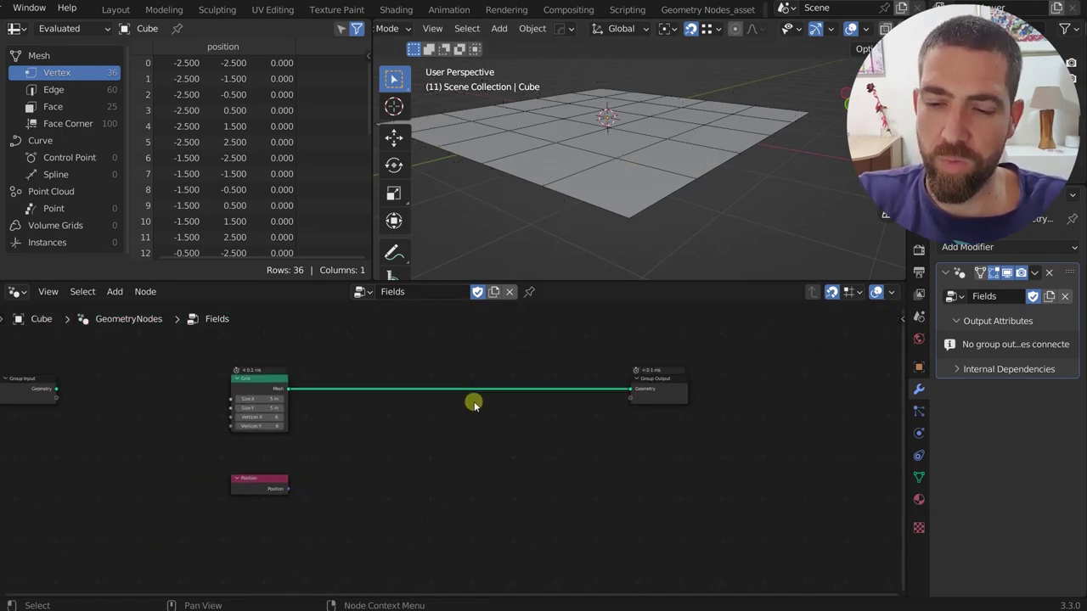
pyautogui.hotkey('shift', 'a')
pyautogui.moveTo(472, 402)
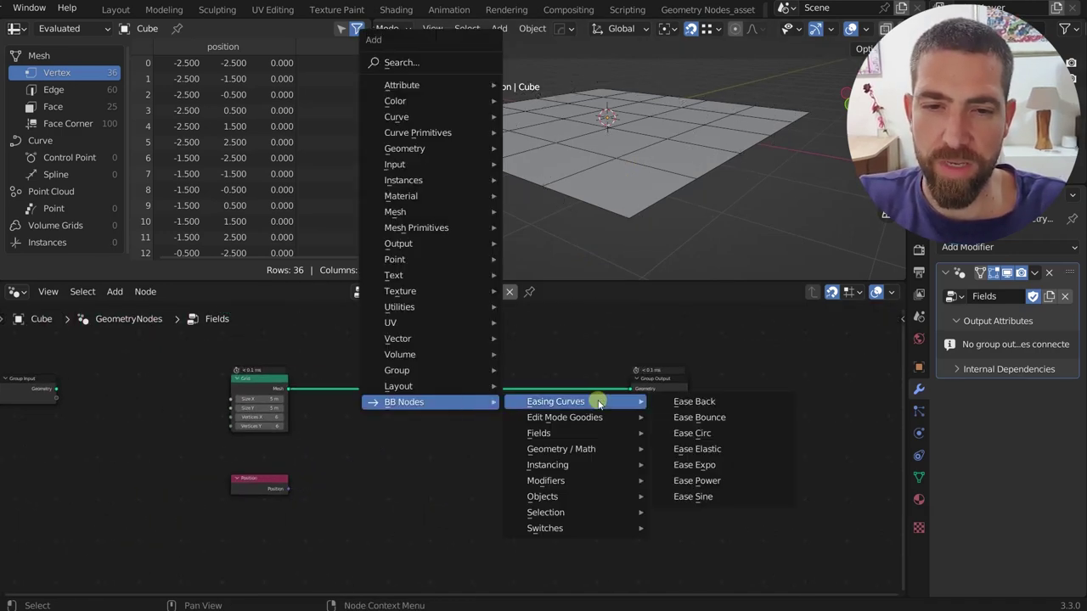
pyautogui.moveTo(635, 433)
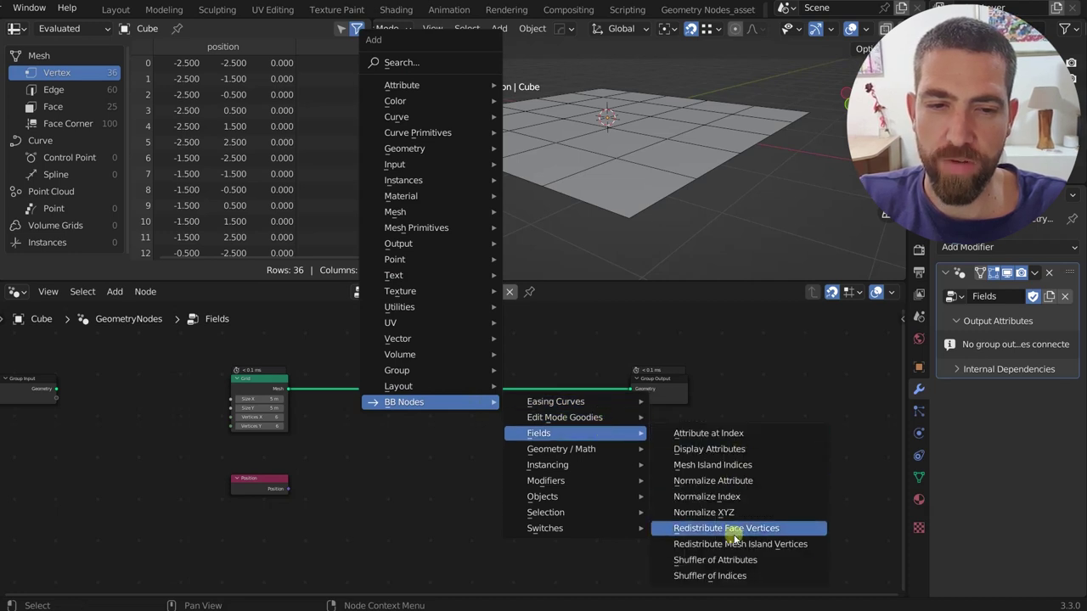
pyautogui.click(717, 560)
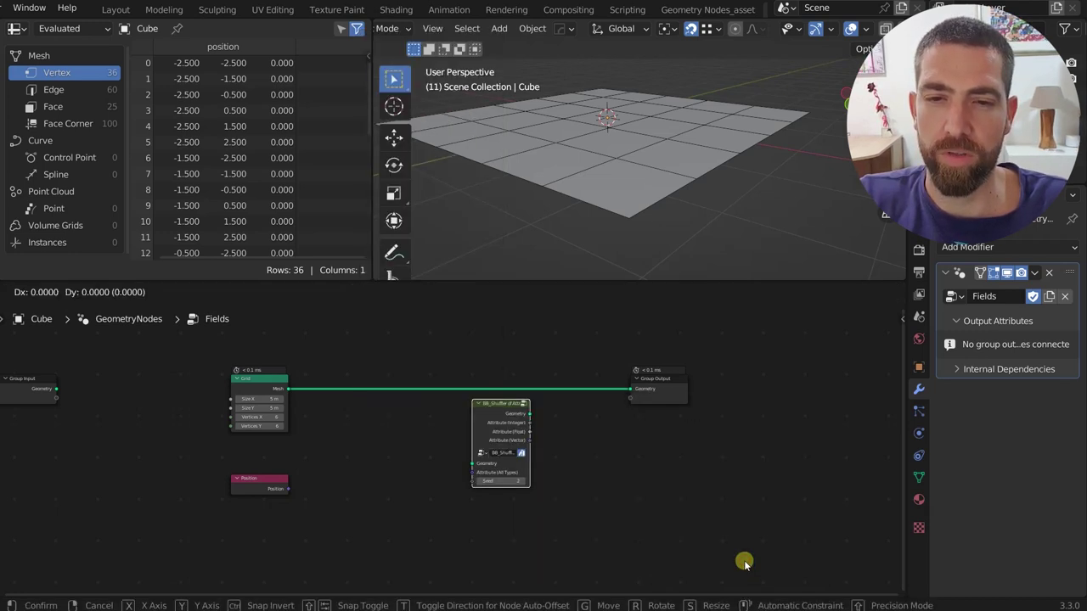
pyautogui.click(668, 530)
pyautogui.press('Home')
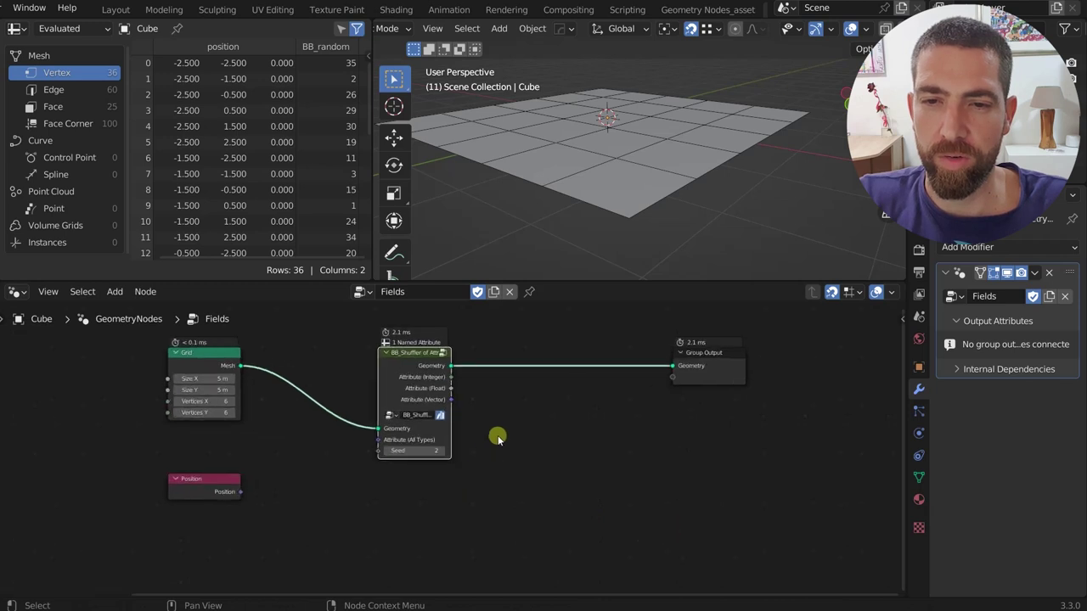
# - Wire Position into the Shuffler's Attribute (All Types) input and insert a Set Position node before Group Output
pyautogui.scroll(2, 425, 491)
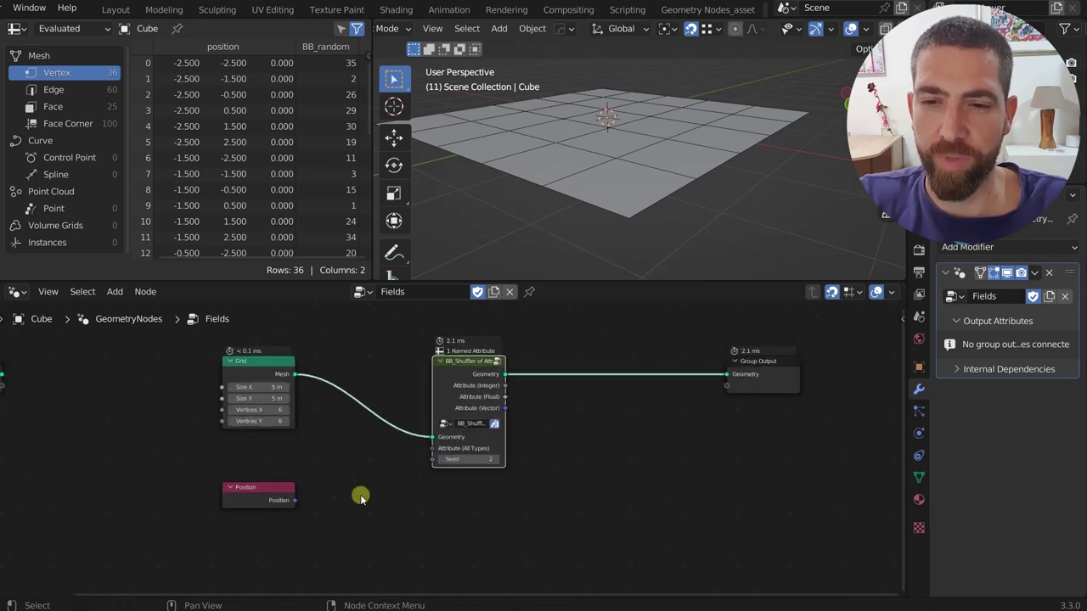
pyautogui.moveTo(294, 501); pyautogui.dragTo(435, 450)
pyautogui.scroll(1, 544, 434)
pyautogui.moveTo(563, 432); pyautogui.dragTo(508, 447, button='middle')
pyautogui.press('Tab')
pyautogui.write('se')
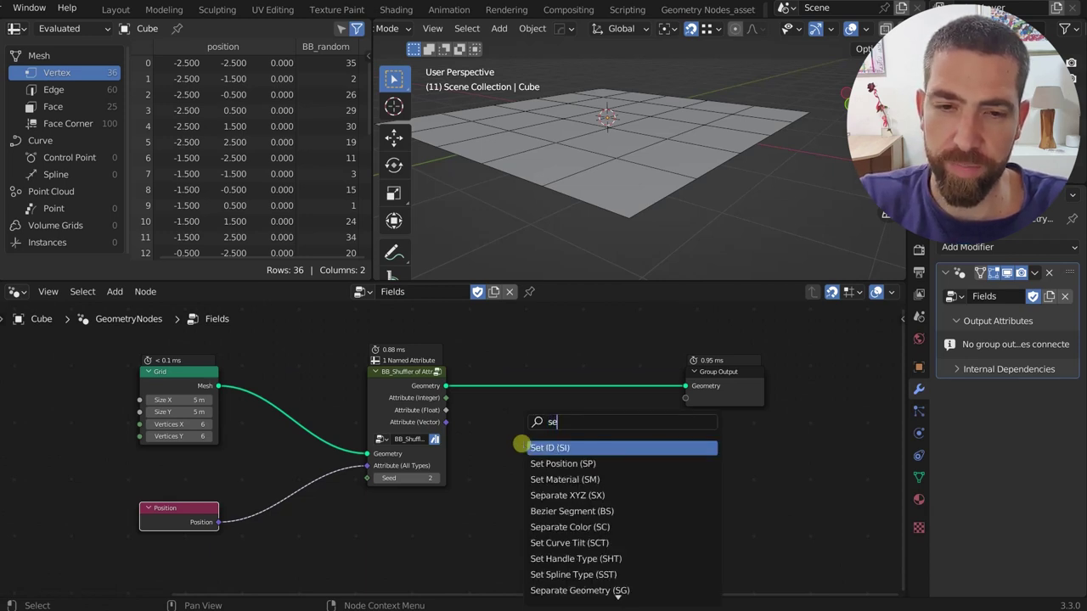
pyautogui.write('t')
pyautogui.click(623, 378)
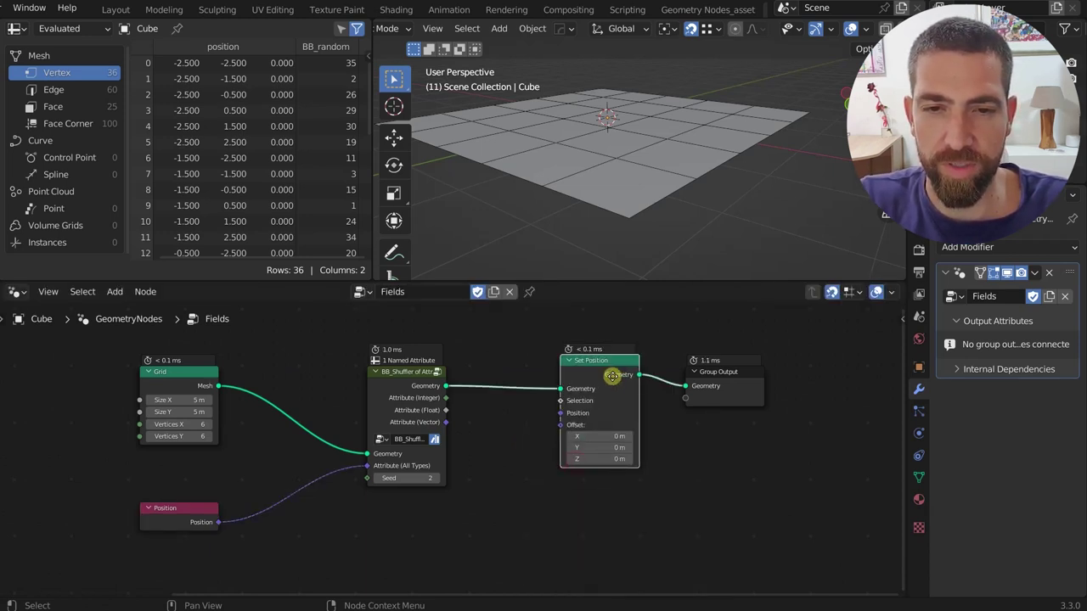
# - Connect the Shuffler's Attribute (Vector) output to Set Position's Position input to scramble the grid's vertices
pyautogui.scroll(3, 502, 428)
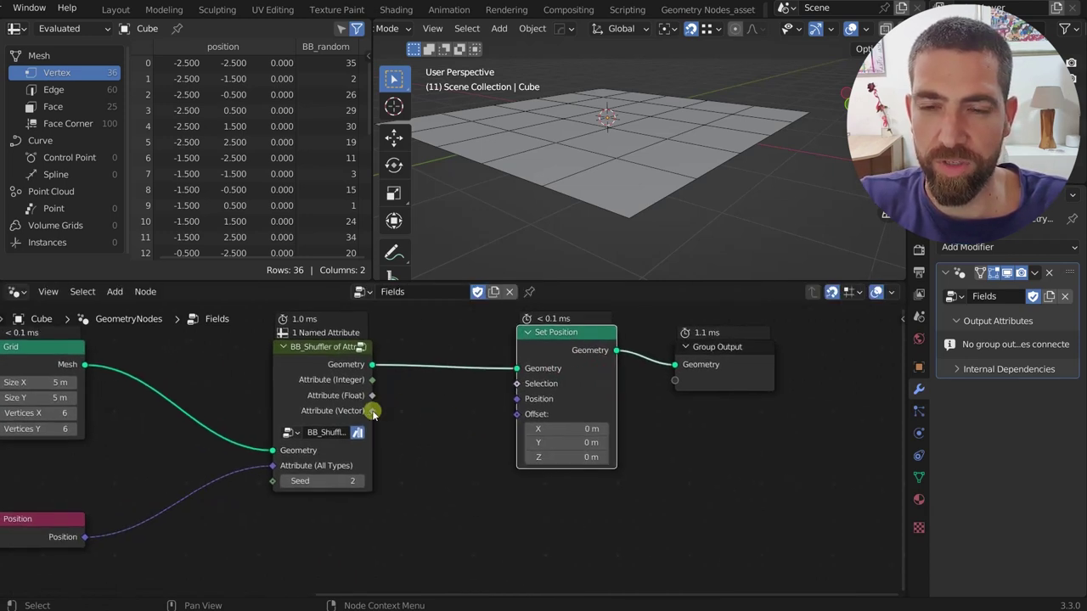
pyautogui.moveTo(373, 413)
pyautogui.moveTo(373, 413); pyautogui.dragTo(517, 399)
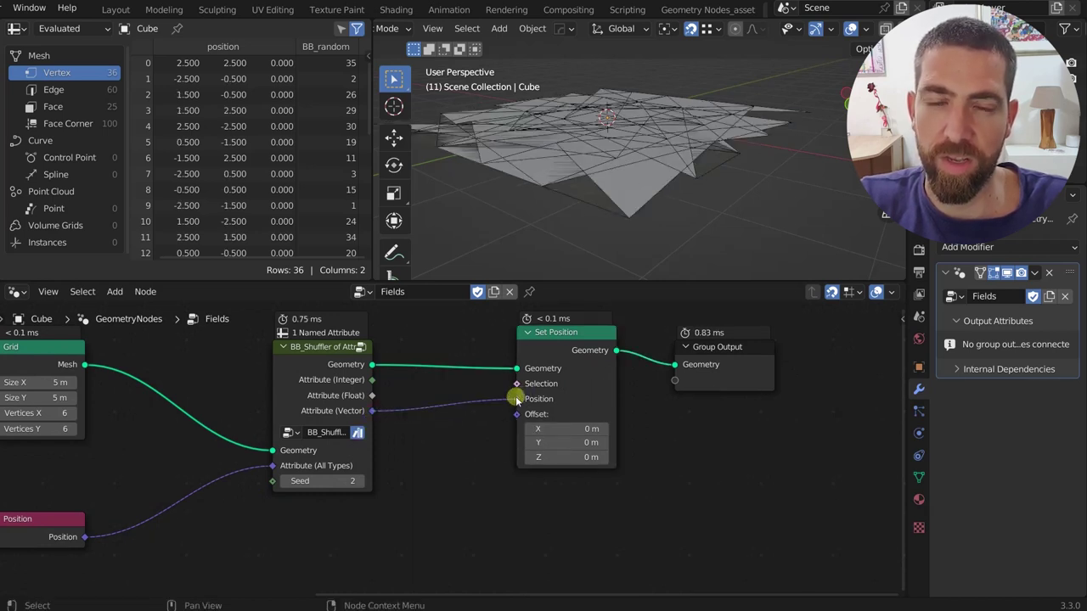
# - Examine the shuffled grid in top view, widen the spreadsheet and read down its BB_random column
pyautogui.click(865, 75)
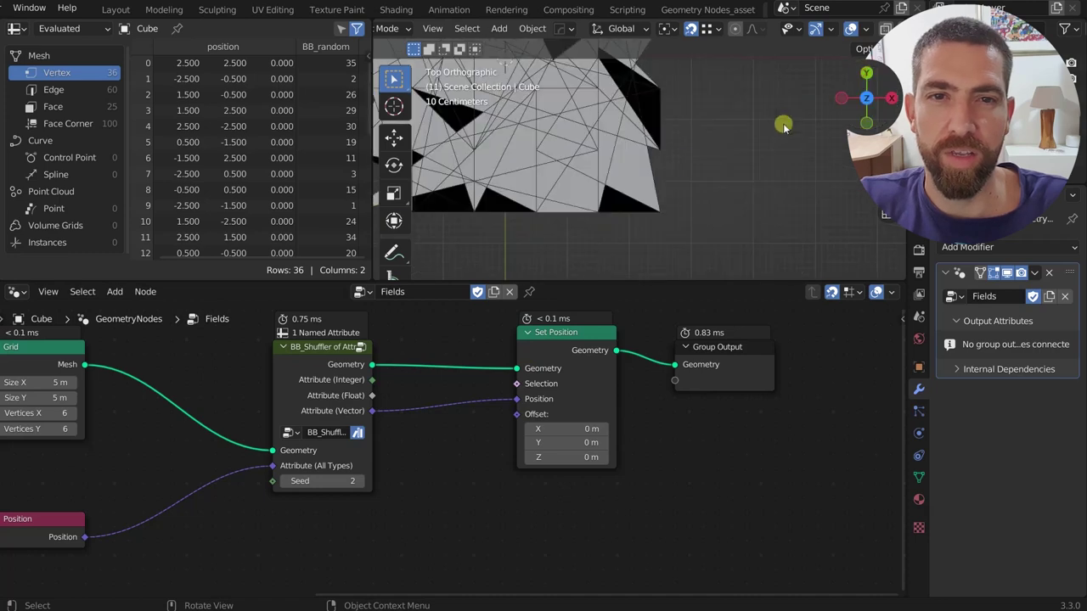
pyautogui.scroll(-5, 606, 145)
pyautogui.scroll(2, 633, 138)
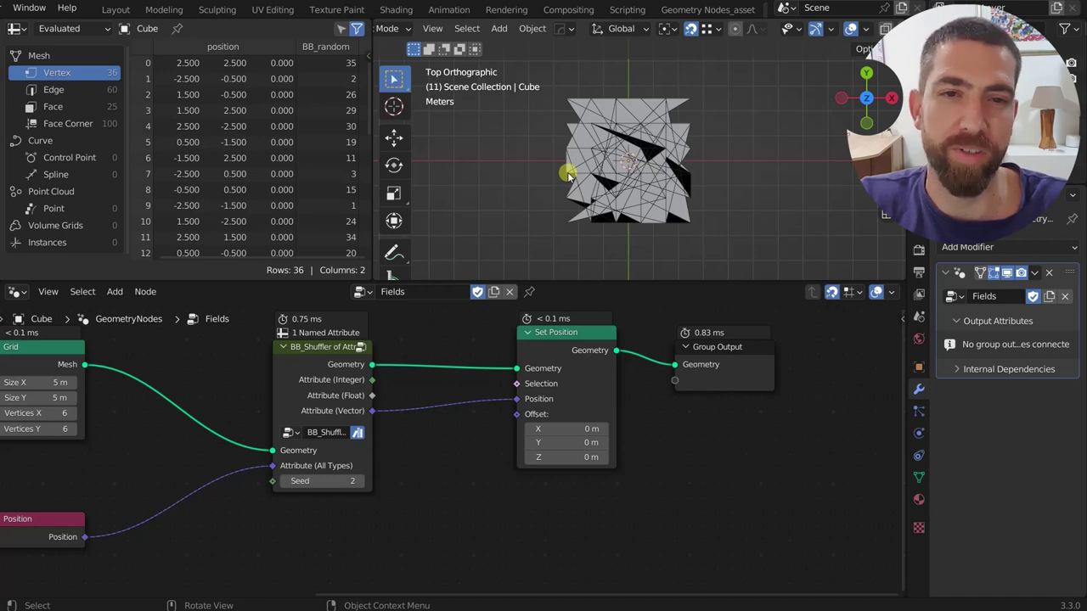
pyautogui.scroll(2, 586, 168)
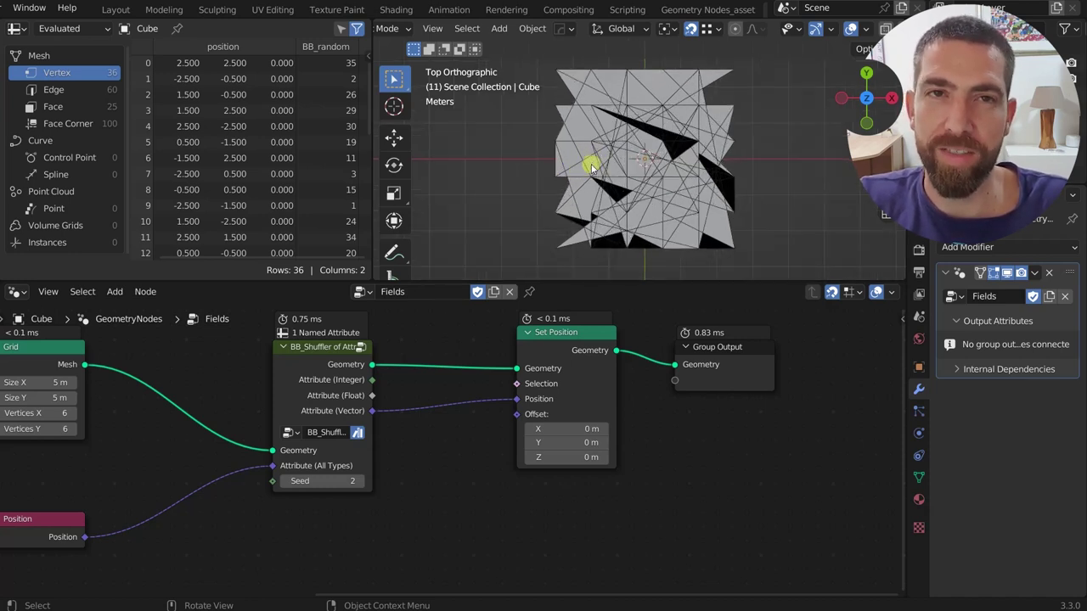
pyautogui.scroll(-2, 592, 168)
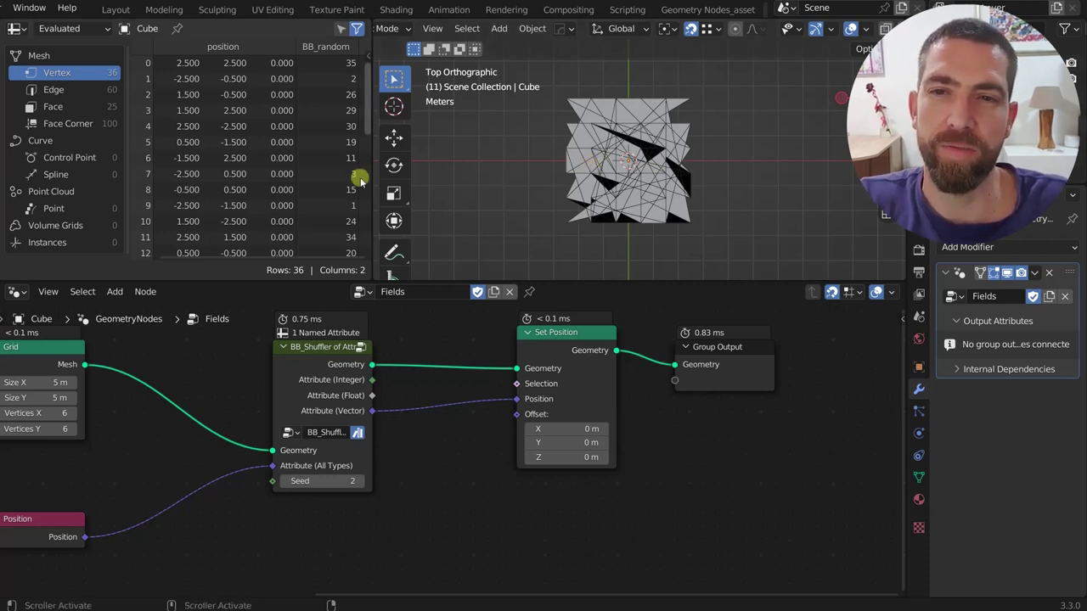
pyautogui.moveTo(370, 175); pyautogui.dragTo(417, 173)
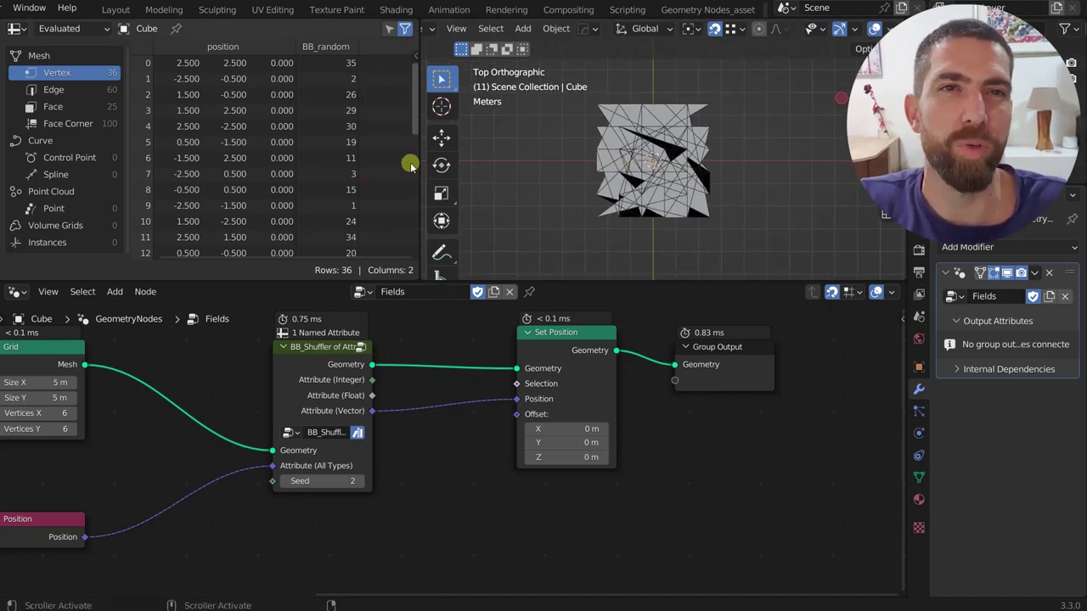
pyautogui.scroll(1, 671, 130)
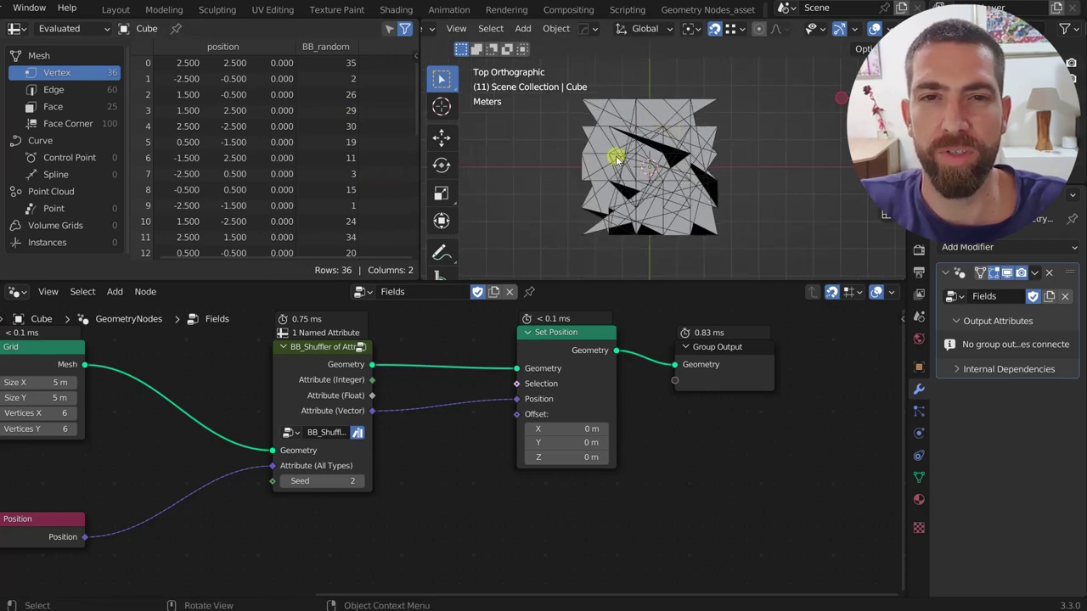
pyautogui.scroll(2, 688, 145)
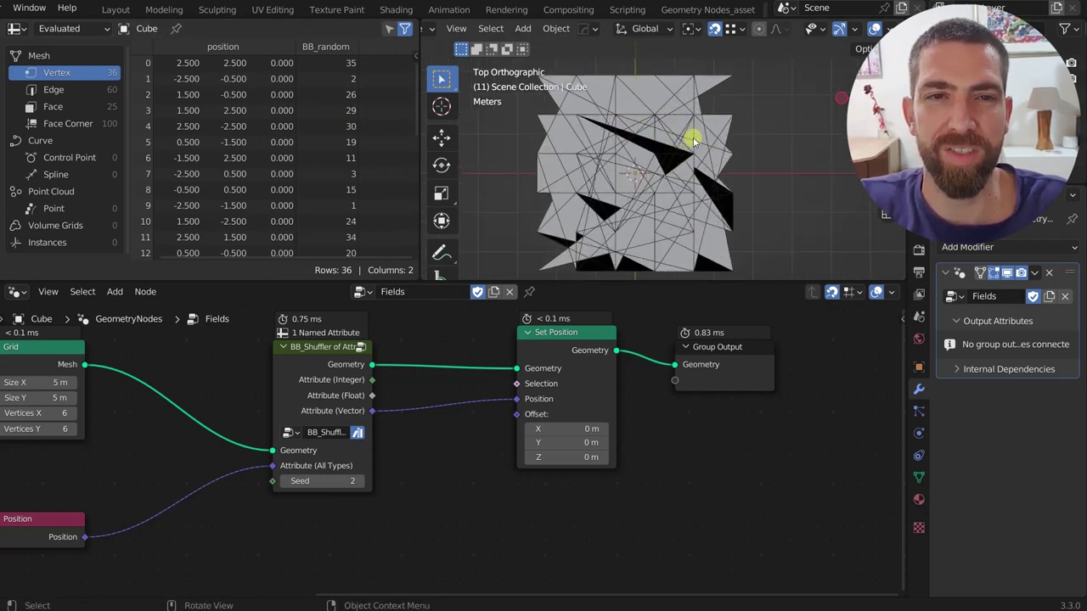
pyautogui.scroll(-1, 707, 123)
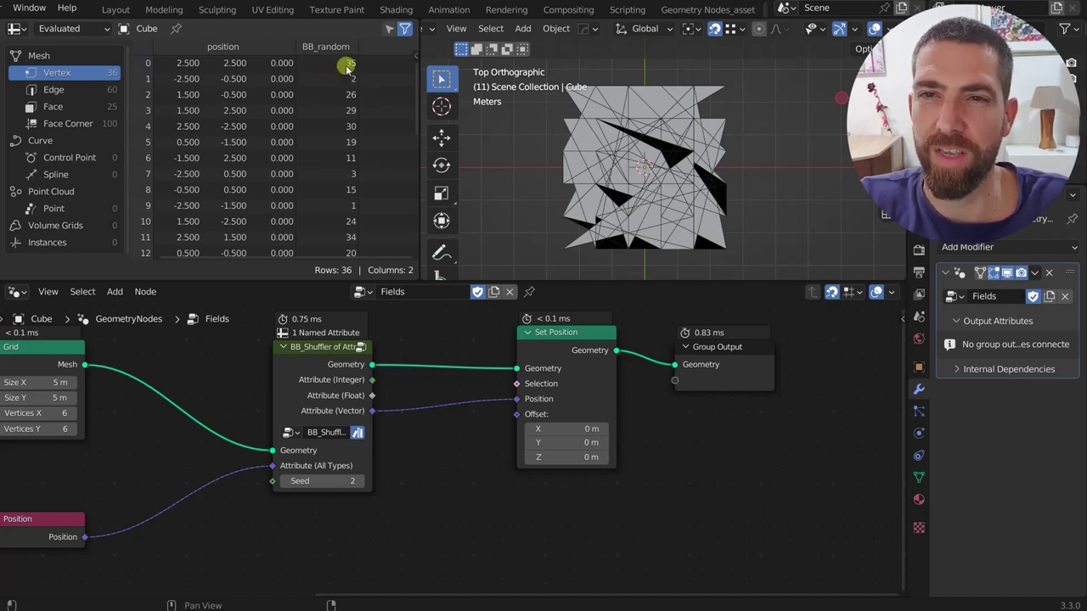
pyautogui.scroll(-5, 346, 68)
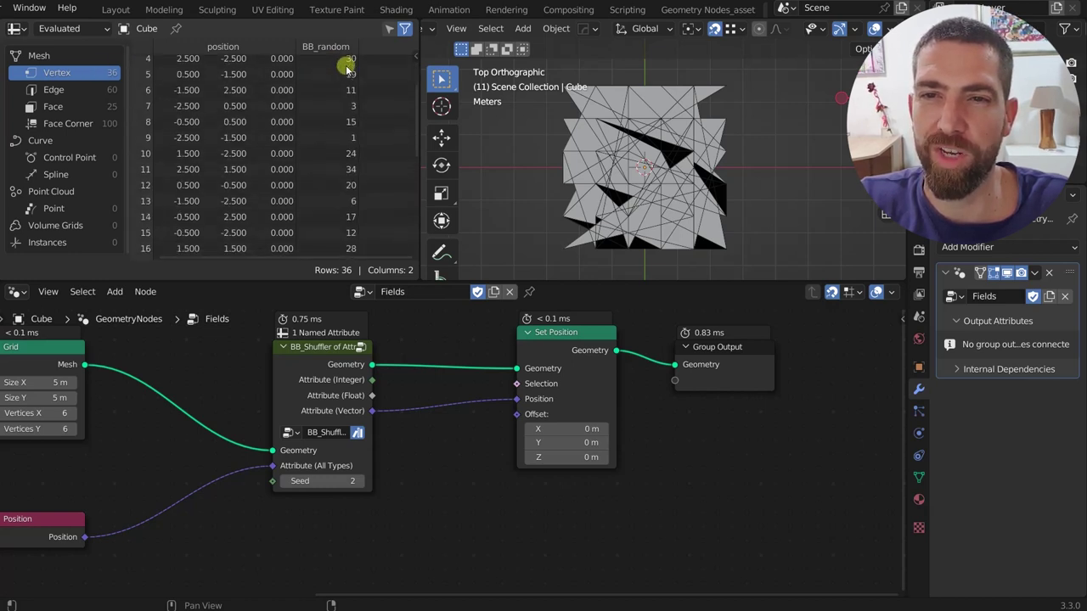
pyautogui.scroll(-5, 346, 68)
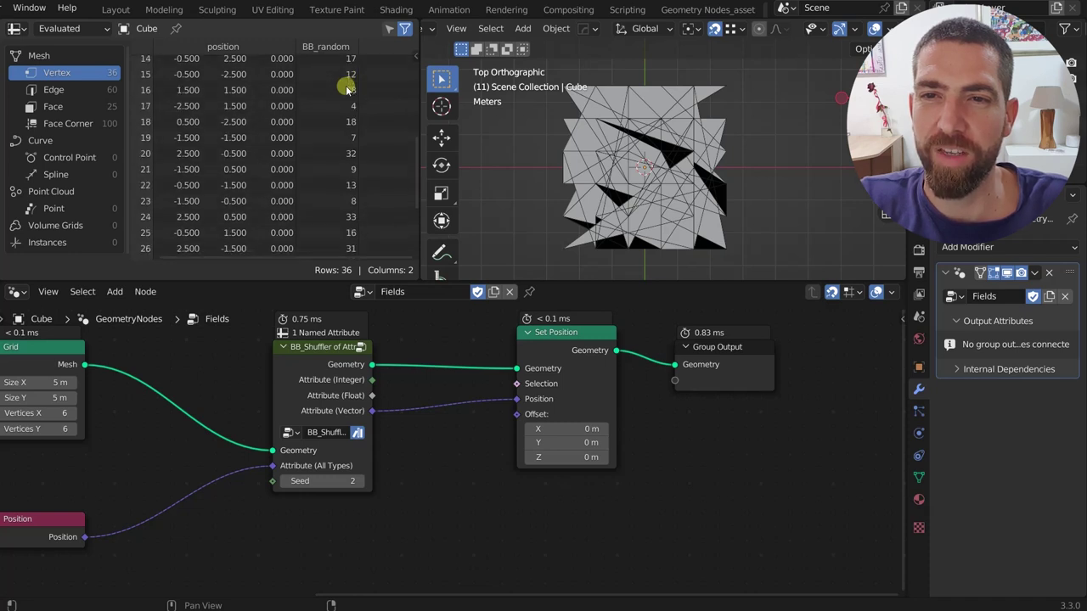
pyautogui.scroll(-3, 347, 89)
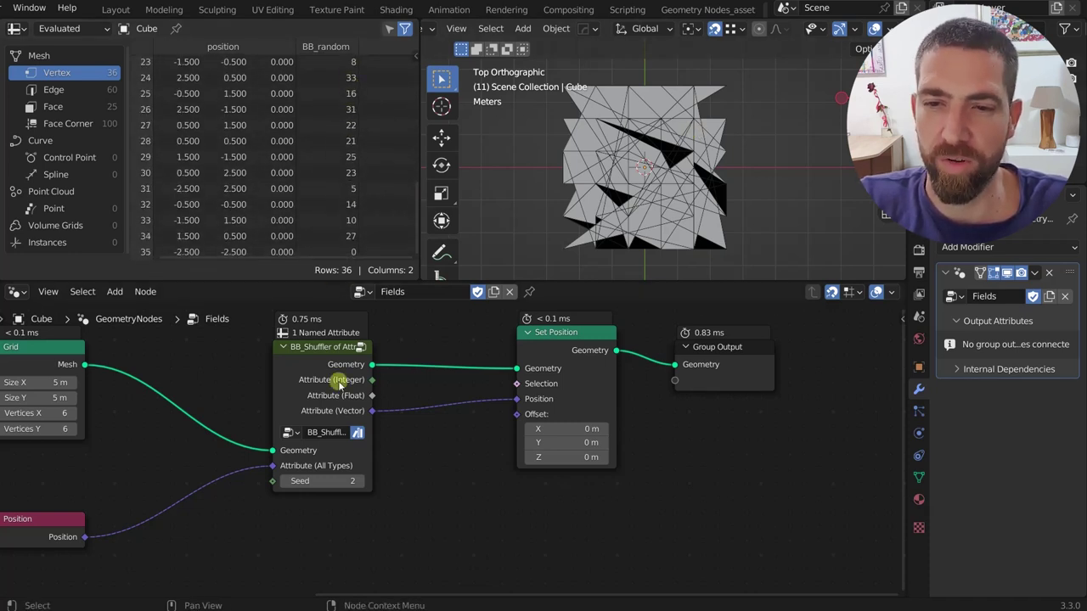
# - Raise the Shuffler of Attributes node's Seed one at a time to 8 for different vertex arrangements
pyautogui.scroll(1, 365, 481)
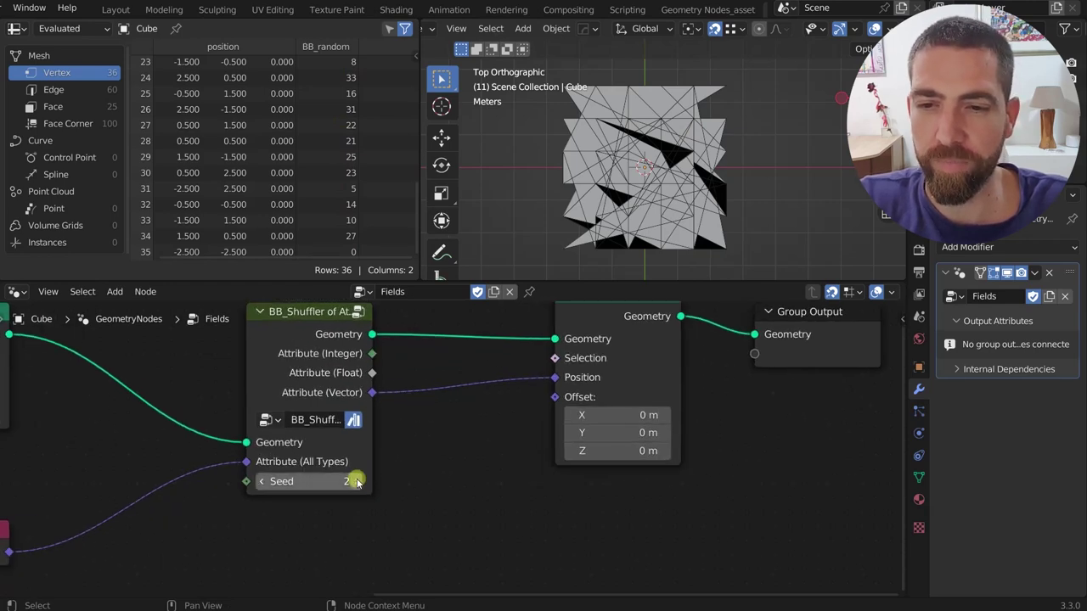
pyautogui.click(357, 482)
pyautogui.click(357, 482)
pyautogui.click(357, 481)
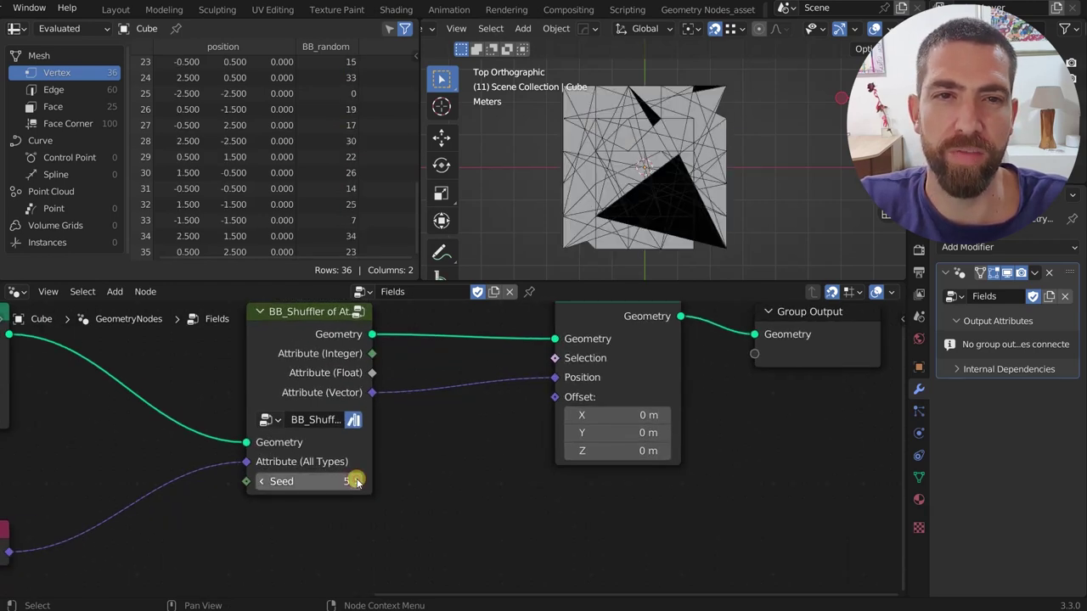
pyautogui.click(357, 481)
pyautogui.click(357, 482)
pyautogui.click(357, 481)
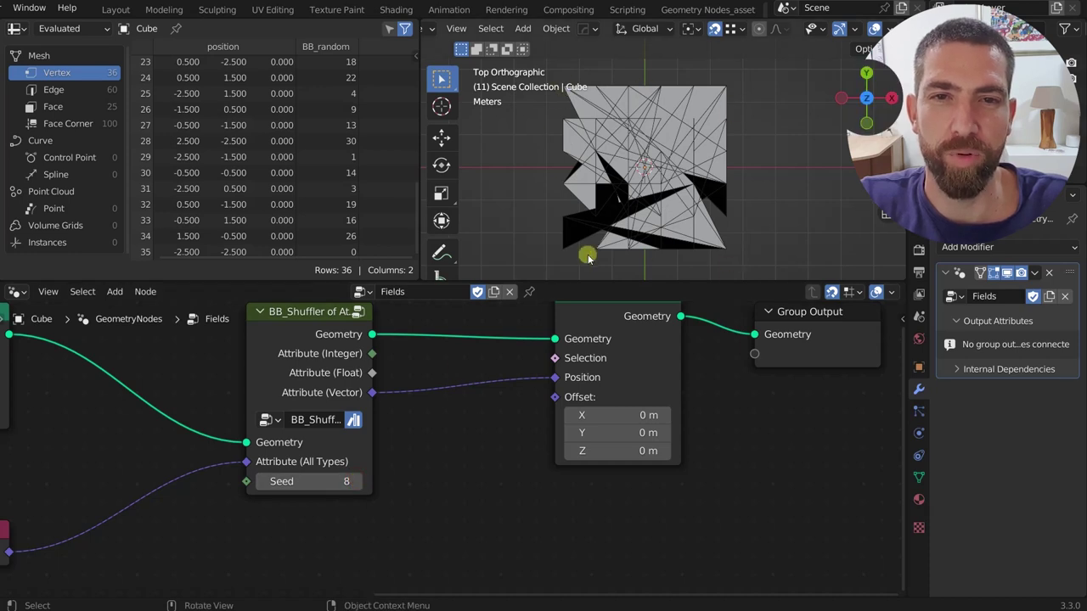
# - Continue stepping the Shuffler of Attributes node's Seed upward past 12 to try more vertex arrangements
pyautogui.click(357, 482)
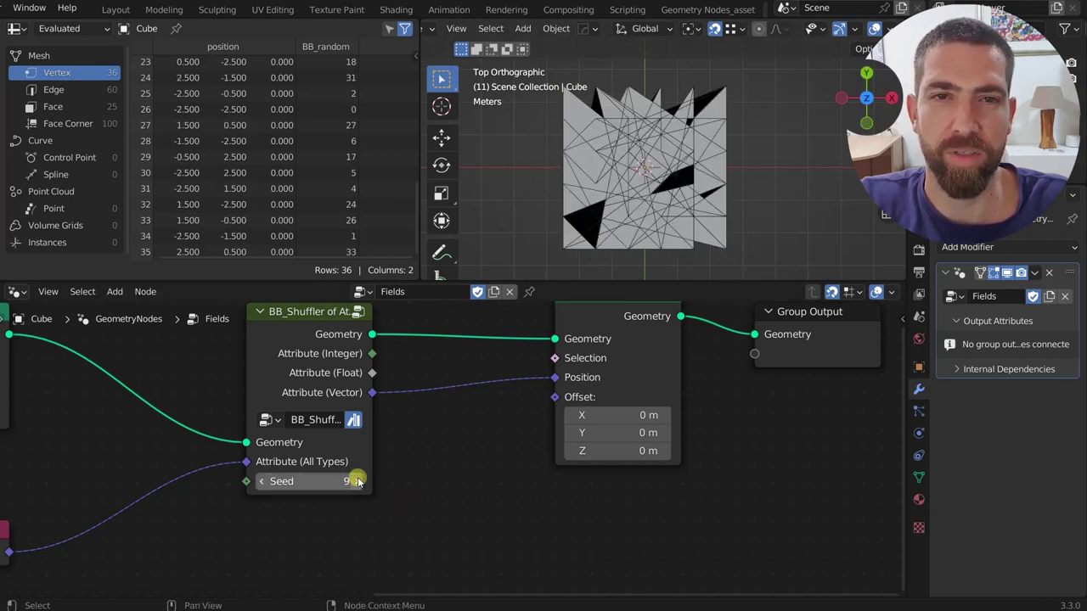
pyautogui.click(357, 481)
pyautogui.click(357, 482)
pyautogui.click(356, 481)
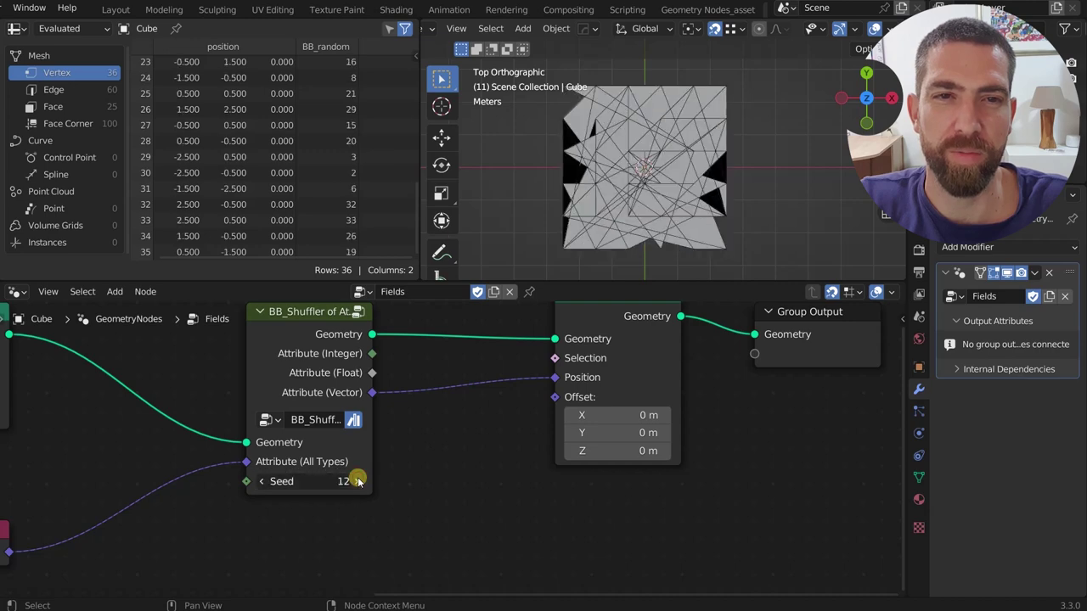
pyautogui.click(357, 481)
pyautogui.click(357, 481)
pyautogui.scroll(-4, 419, 450)
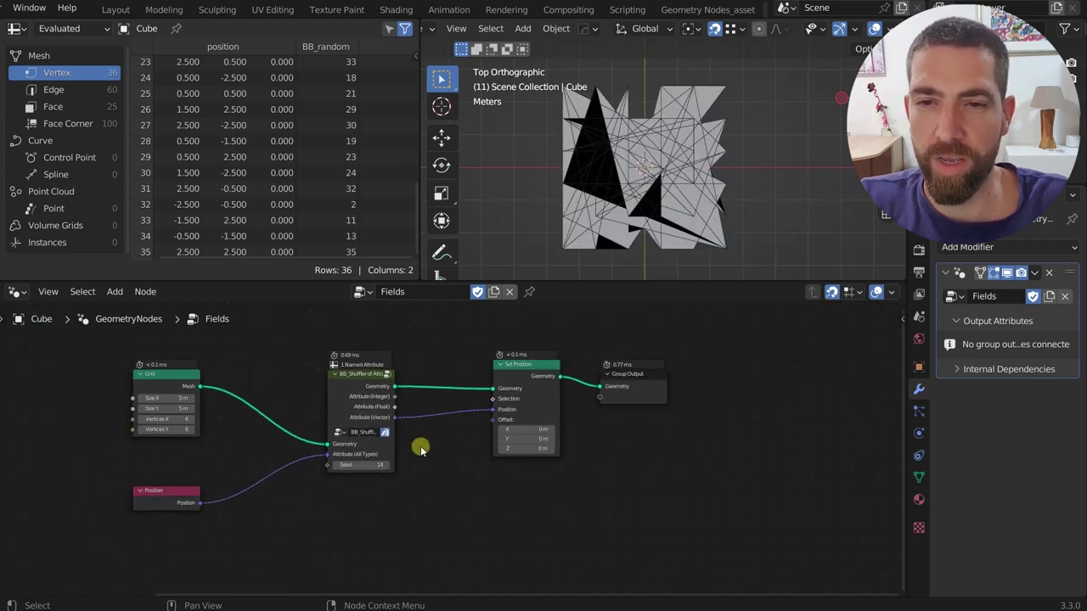
# - Switch the modifier's node tree from Fields to Geo/Math
pyautogui.click(364, 291)
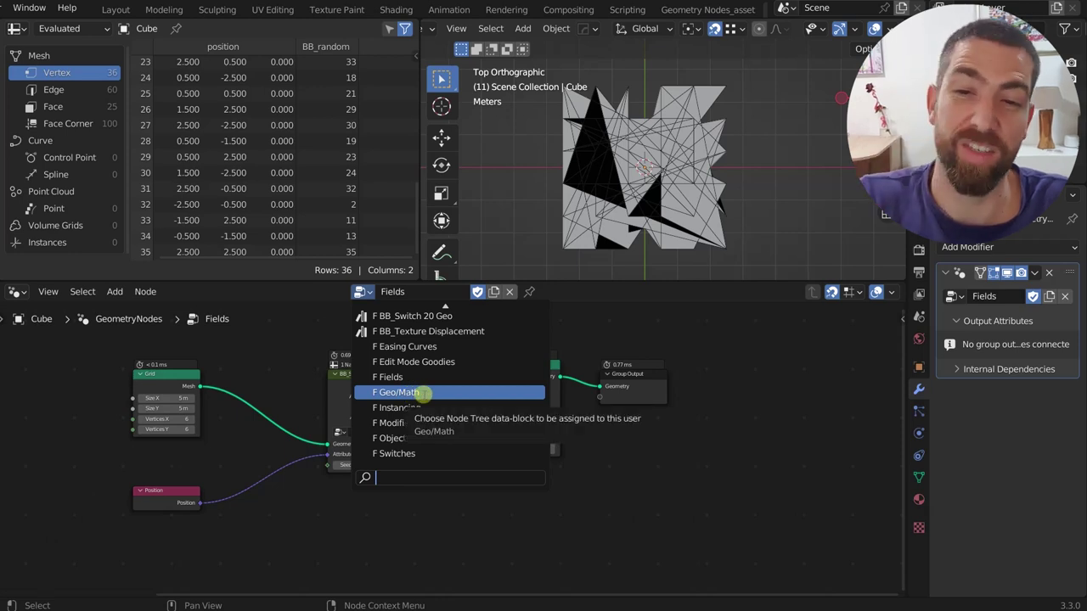
pyautogui.click(427, 391)
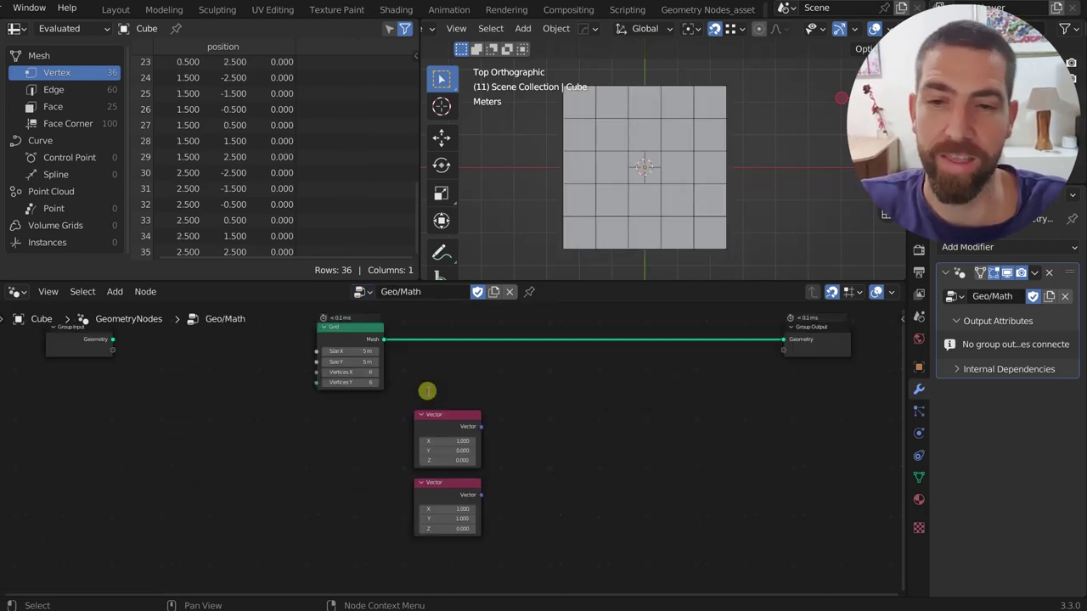
pyautogui.scroll(-5, 427, 391)
pyautogui.moveTo(472, 389); pyautogui.dragTo(450, 402, button='middle')
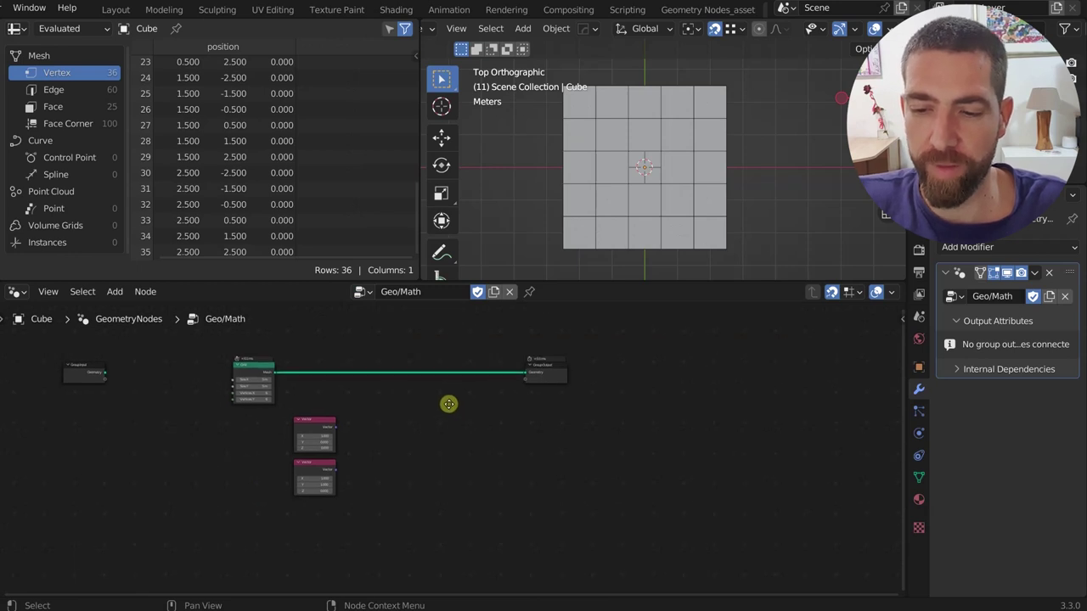
# - Add the BB Nodes Geometry / Math node Angle between Vectors beside the two Vector nodes
pyautogui.hotkey('shift', 'a')
pyautogui.moveTo(449, 406)
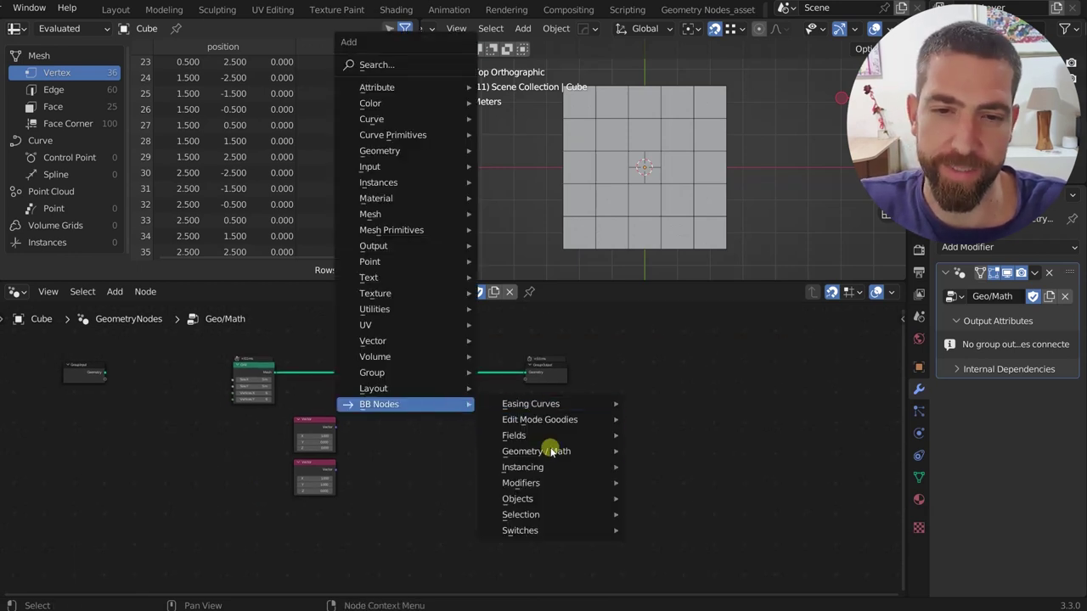
pyautogui.moveTo(550, 457)
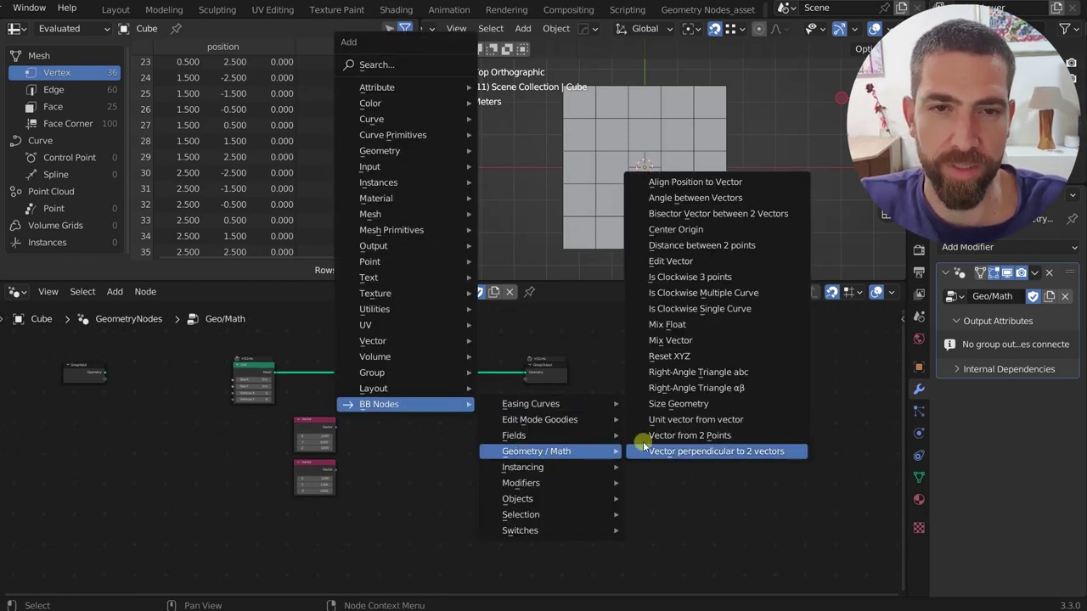
pyautogui.click(712, 199)
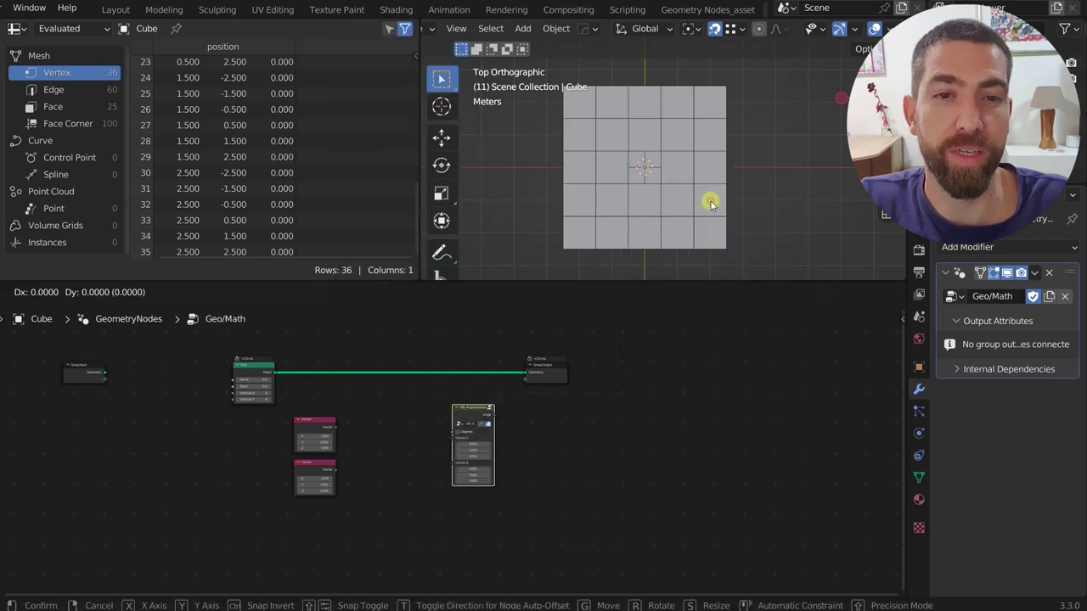
pyautogui.click(424, 439)
pyautogui.scroll(5, 433, 458)
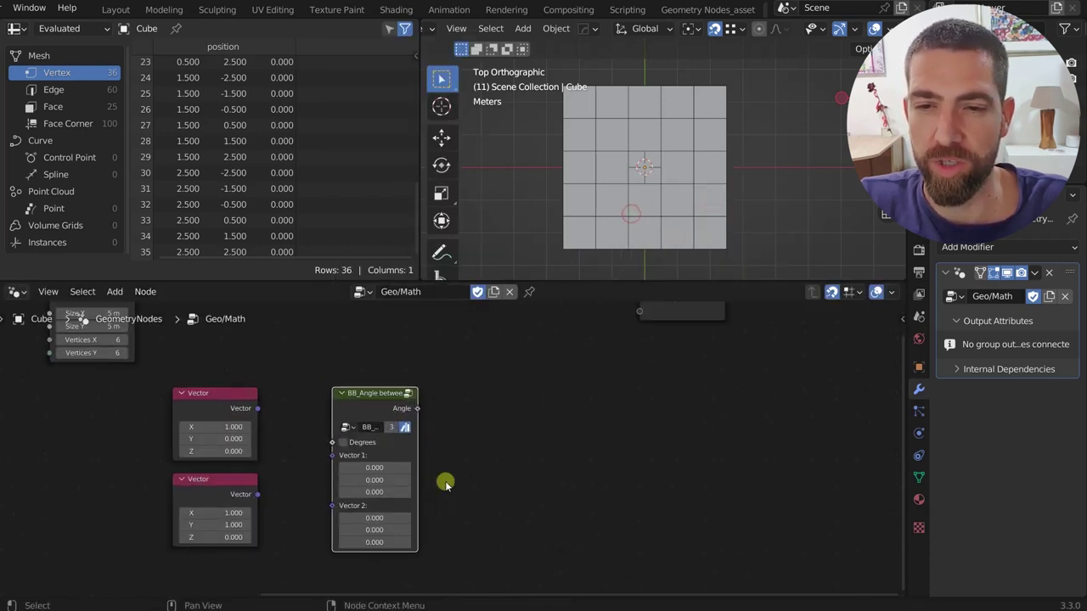
# - Connect the two Vector nodes to Vector 1 and Vector 2, and expose Angle as a new Group Output socket
pyautogui.moveTo(283, 332); pyautogui.dragTo(377, 389)
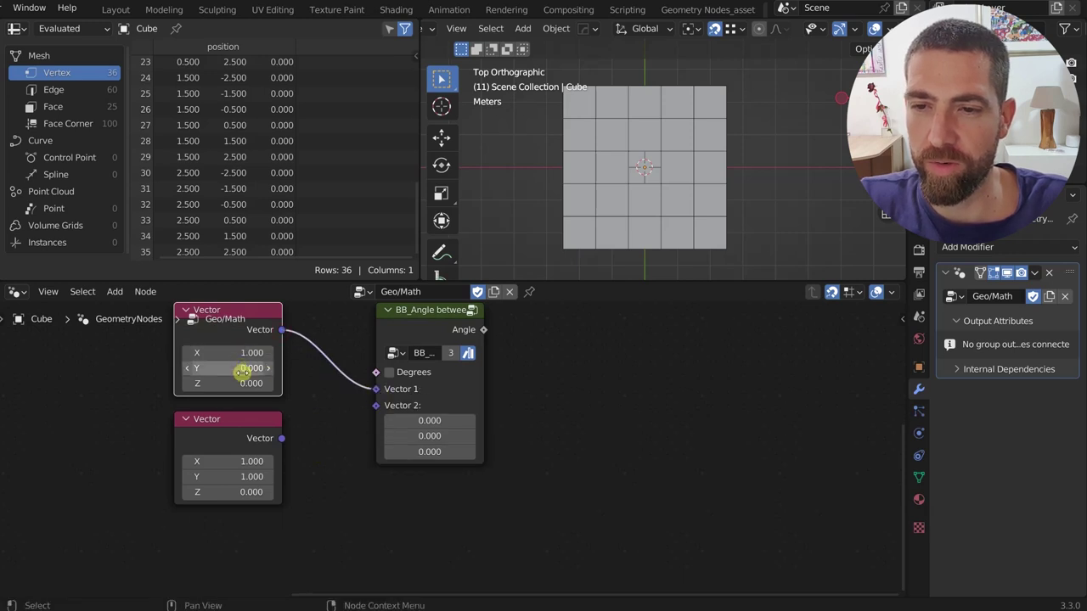
pyautogui.moveTo(283, 438); pyautogui.dragTo(376, 406)
pyautogui.scroll(-4, 497, 402)
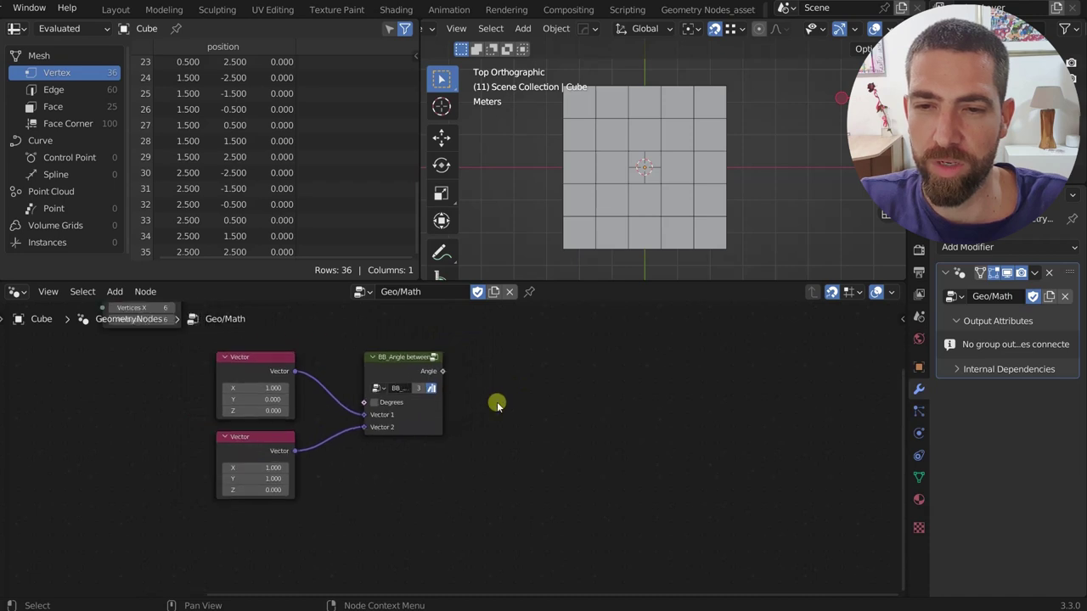
pyautogui.scroll(-3, 457, 435)
pyautogui.moveTo(450, 423); pyautogui.dragTo(429, 450, button='middle')
pyautogui.scroll(2, 399, 440)
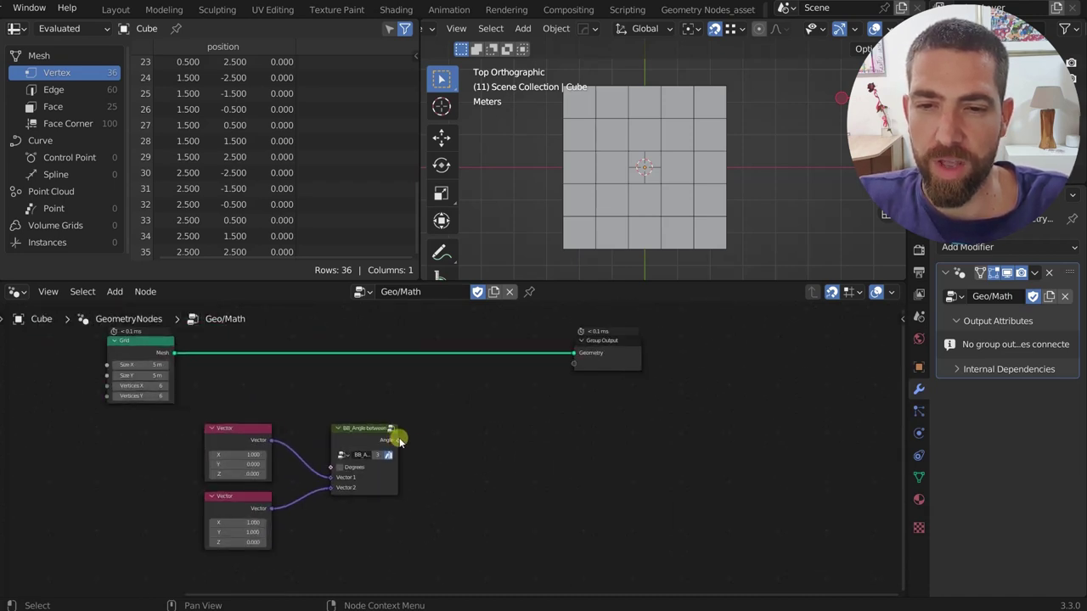
pyautogui.moveTo(398, 444); pyautogui.dragTo(574, 364)
# - Name the modifier's Angle output attribute "a" so it is listed in the spreadsheet
pyautogui.scroll(2, 340, 497)
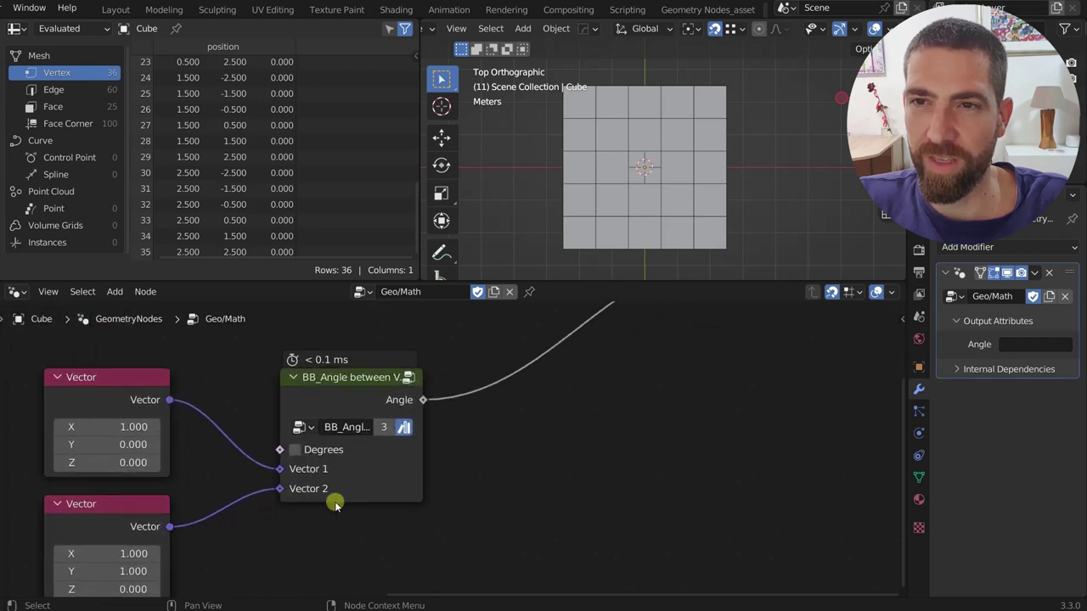
pyautogui.click(1009, 344)
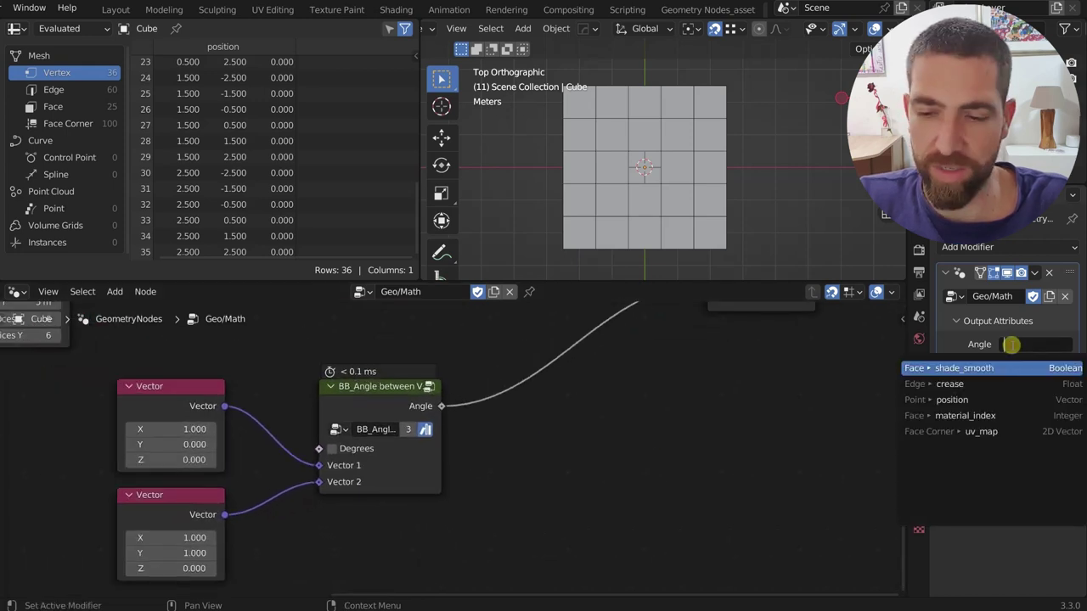
pyautogui.write('a')
pyautogui.press('Return')
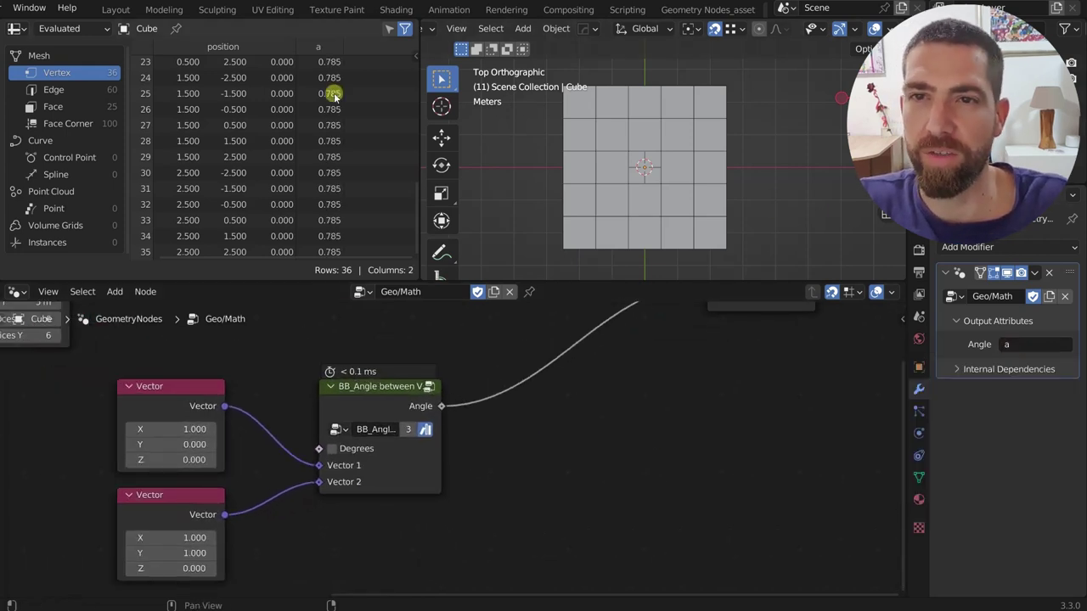
# - Enable Degrees on the Angle between Vectors node
pyautogui.scroll(2, 355, 480)
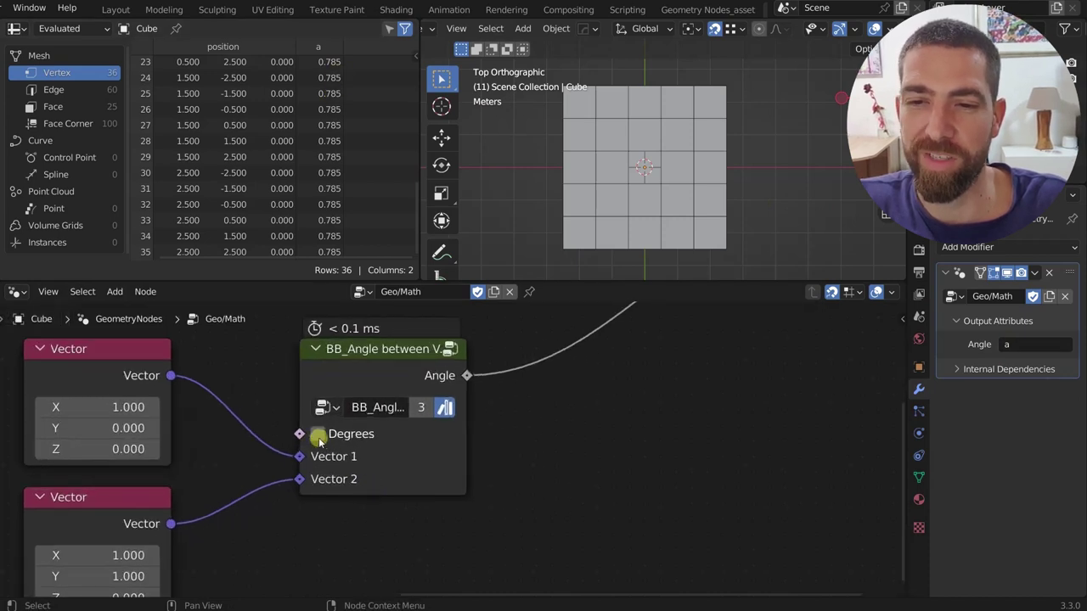
pyautogui.click(318, 435)
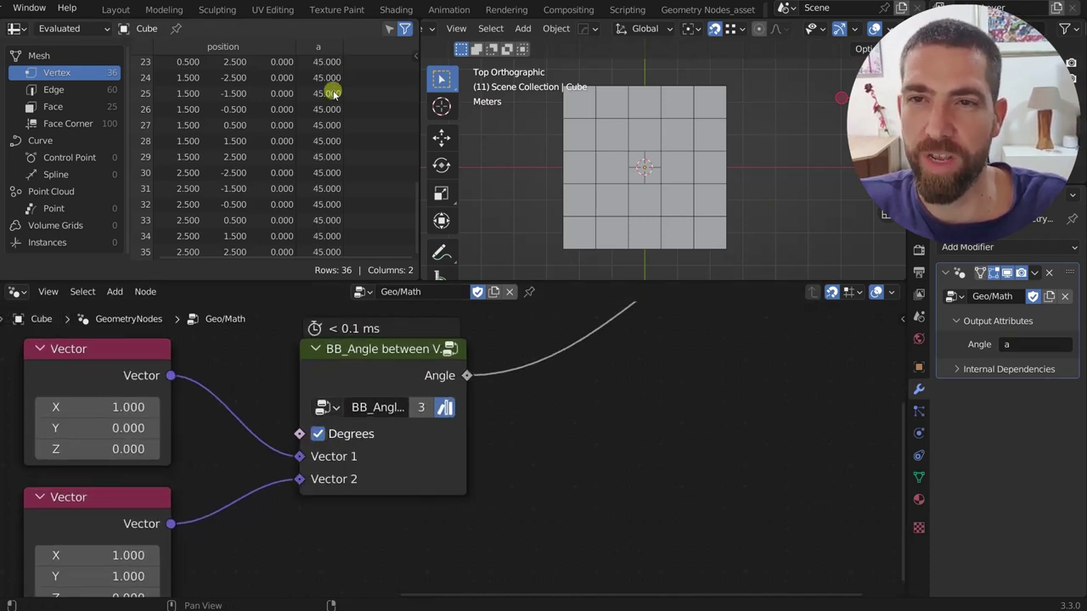
pyautogui.scroll(-1, 315, 450)
pyautogui.scroll(1, 311, 542)
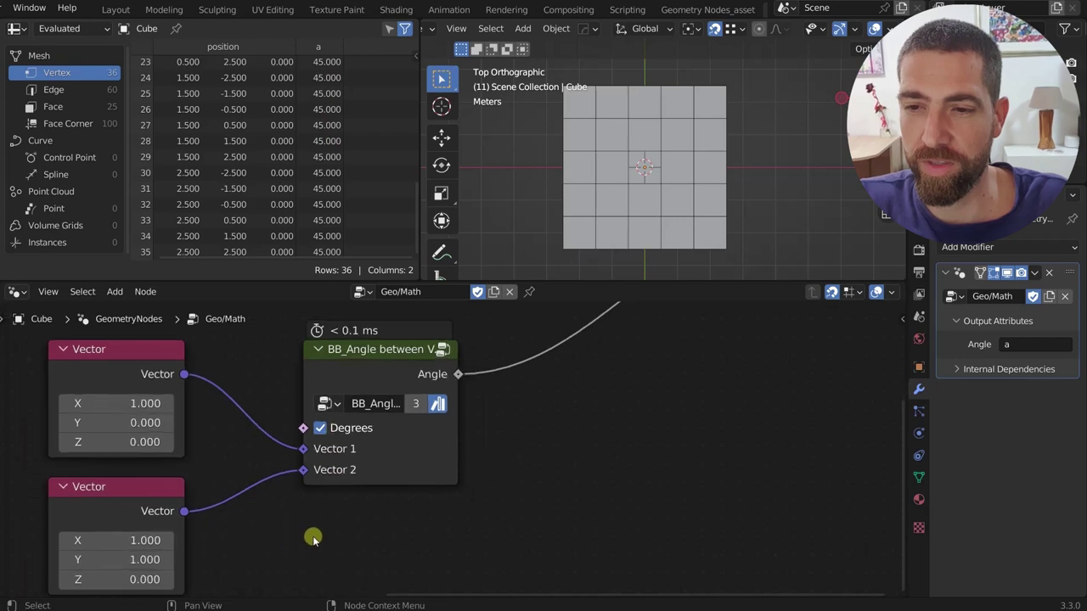
# - Set the X value of the Vector node feeding Vector 2 to 0
pyautogui.scroll(-1, 255, 495)
pyautogui.scroll(3, 177, 553)
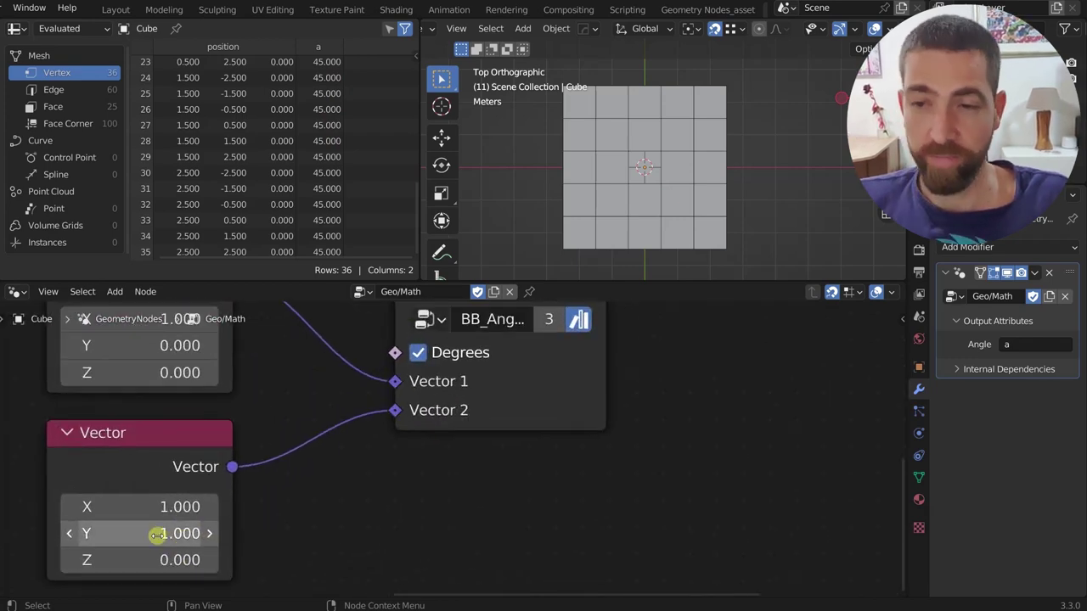
pyautogui.hotkey('ctrl', 'v')
pyautogui.click(175, 508)
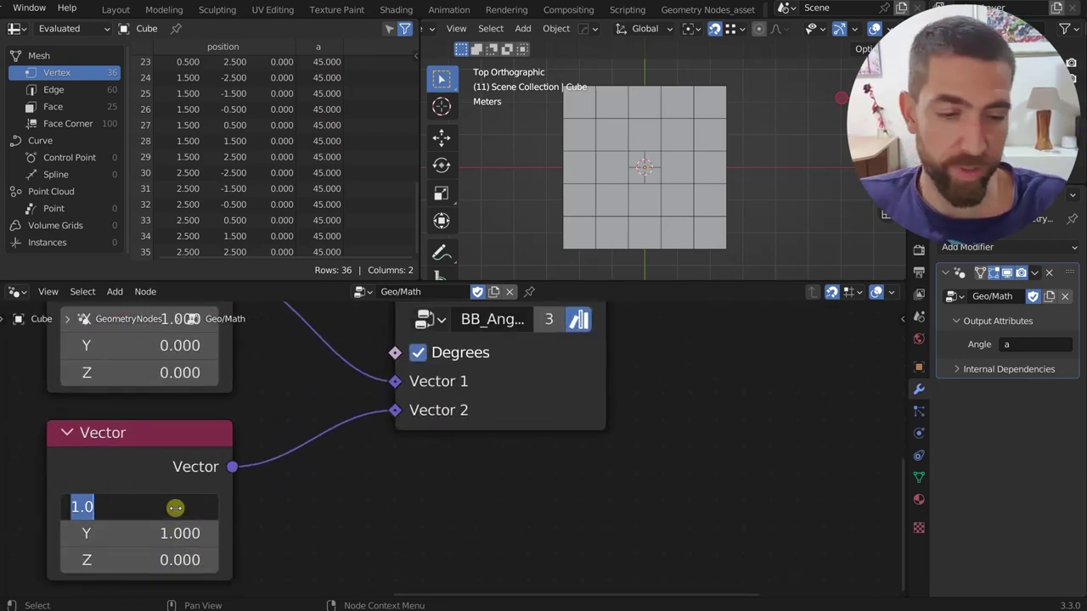
pyautogui.write('0')
pyautogui.press('Return')
# - Add the BB Nodes Geometry / Math node Right-Angle Triangle αβ in the empty space below Group Output
pyautogui.scroll(-3, 258, 427)
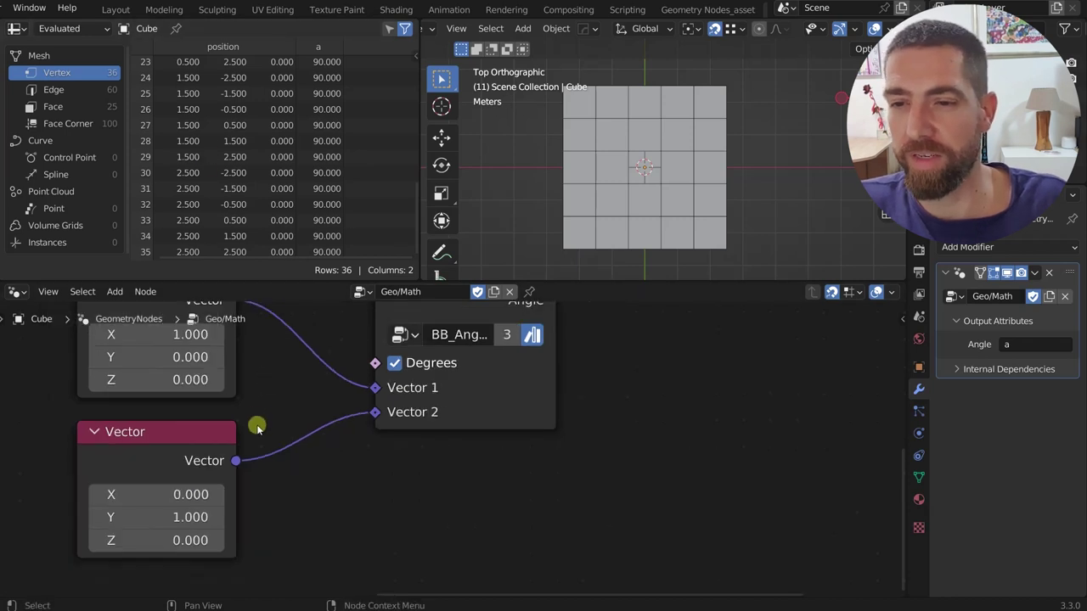
pyautogui.moveTo(296, 412); pyautogui.dragTo(252, 450, button='middle')
pyautogui.scroll(-1, 253, 449)
pyautogui.moveTo(494, 462); pyautogui.dragTo(459, 468, button='middle')
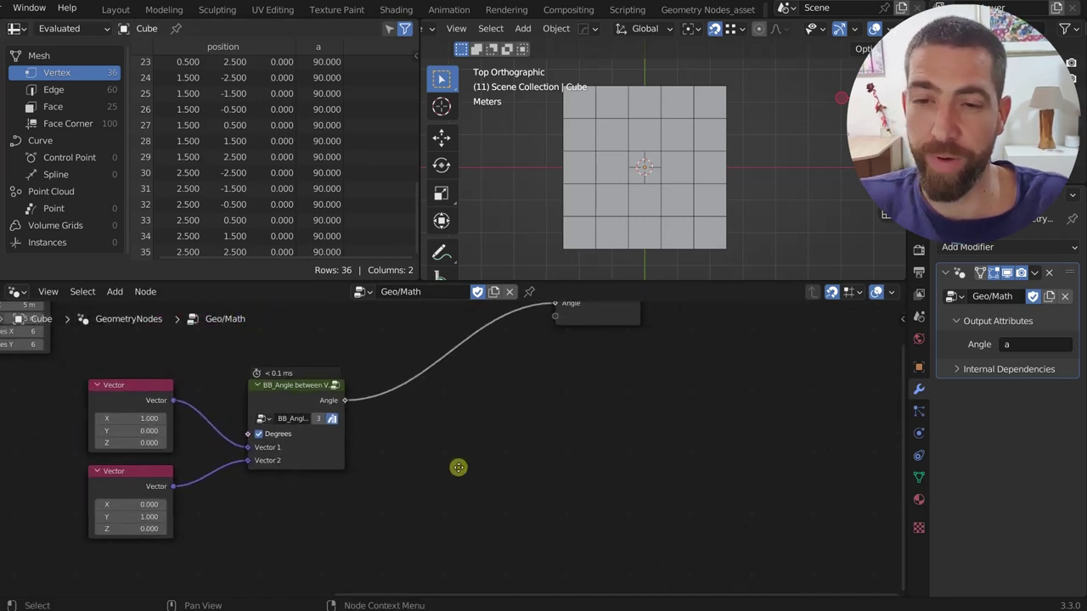
pyautogui.hotkey('shift', 'a')
pyautogui.moveTo(457, 466)
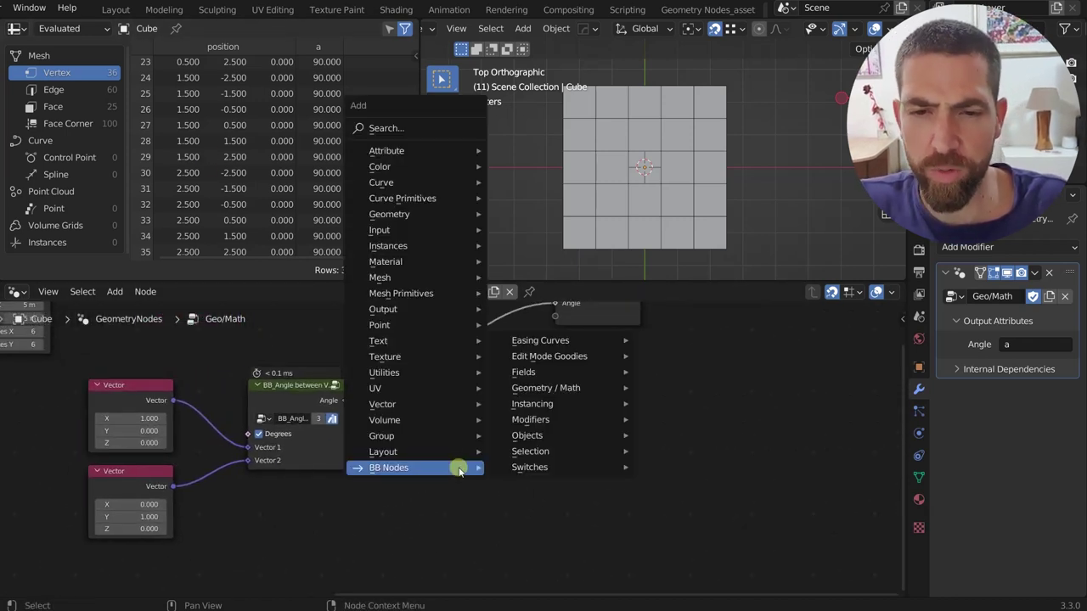
pyautogui.moveTo(578, 392)
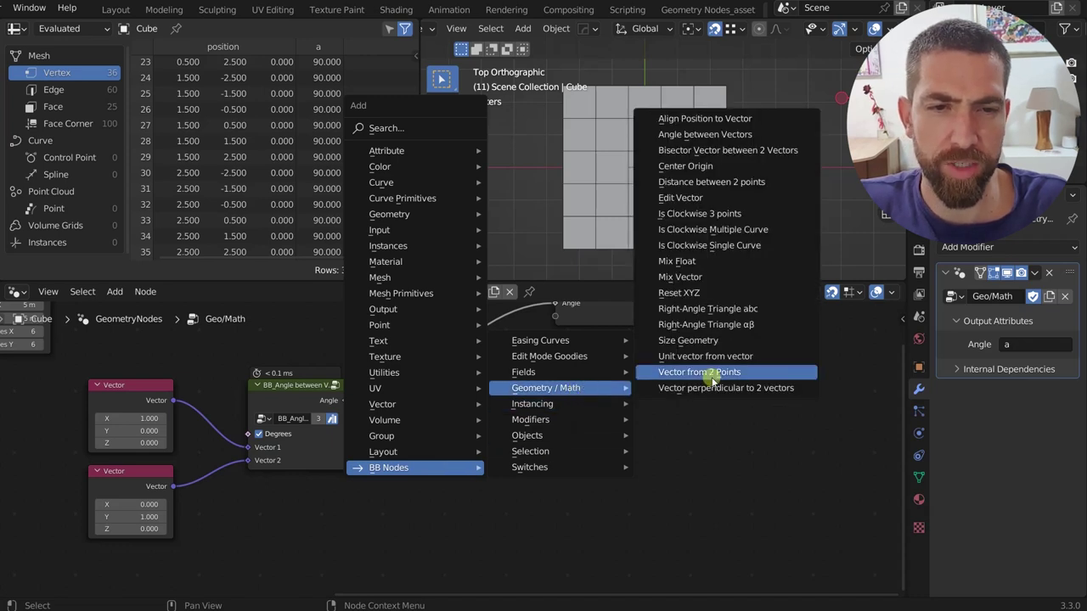
pyautogui.click(734, 327)
pyautogui.click(740, 568)
# - Widen the Right-Angle Triangle αβ node until its full title and input labels are readable
pyautogui.scroll(-4, 504, 482)
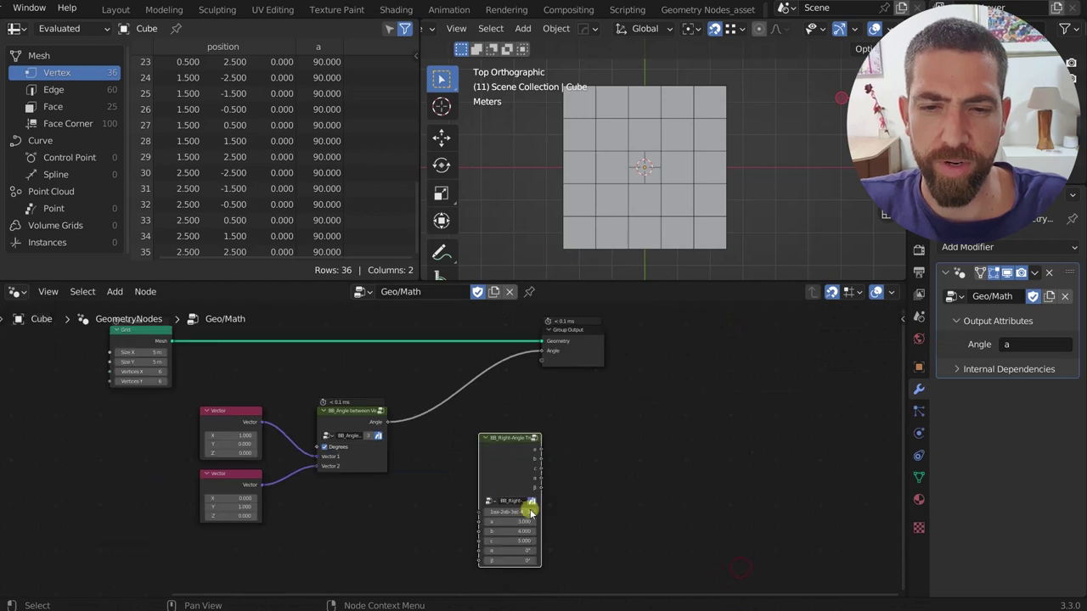
pyautogui.scroll(2, 531, 513)
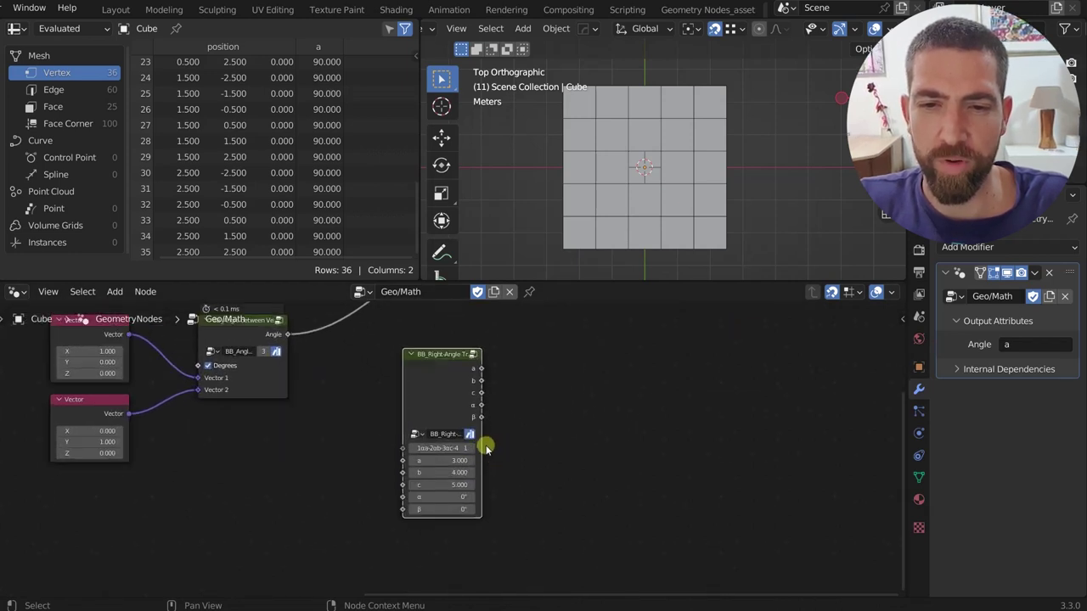
pyautogui.moveTo(480, 444); pyautogui.dragTo(548, 440)
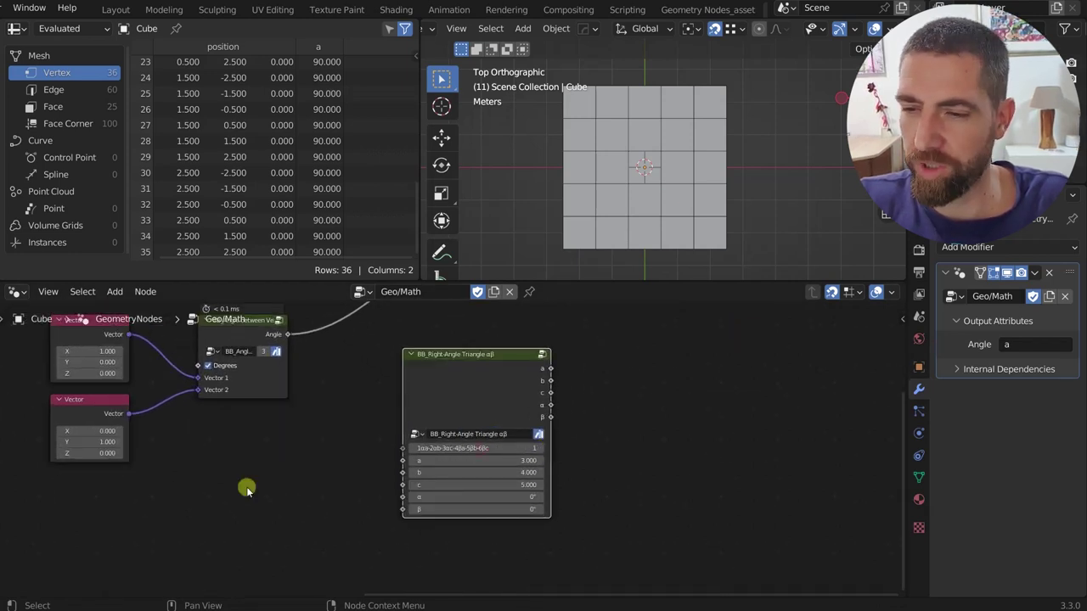
# - Switch to the BB Nodes user guide PDF and open the Right Angle Triangle αβ page from its table of contents
pyautogui.hotkey('alt', 'Tab')
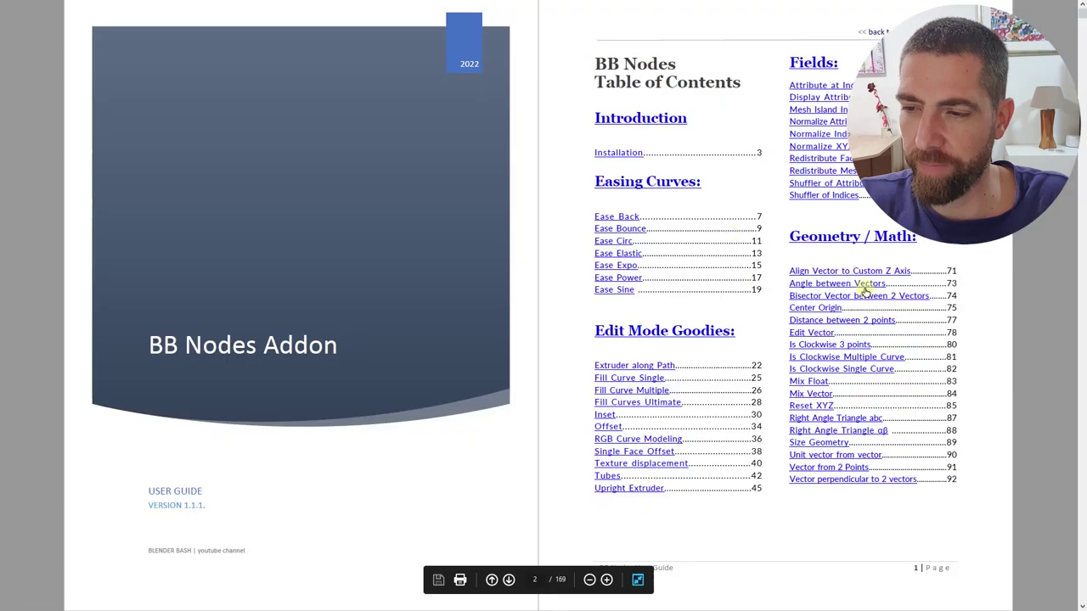
pyautogui.click(857, 433)
pyautogui.click(858, 431)
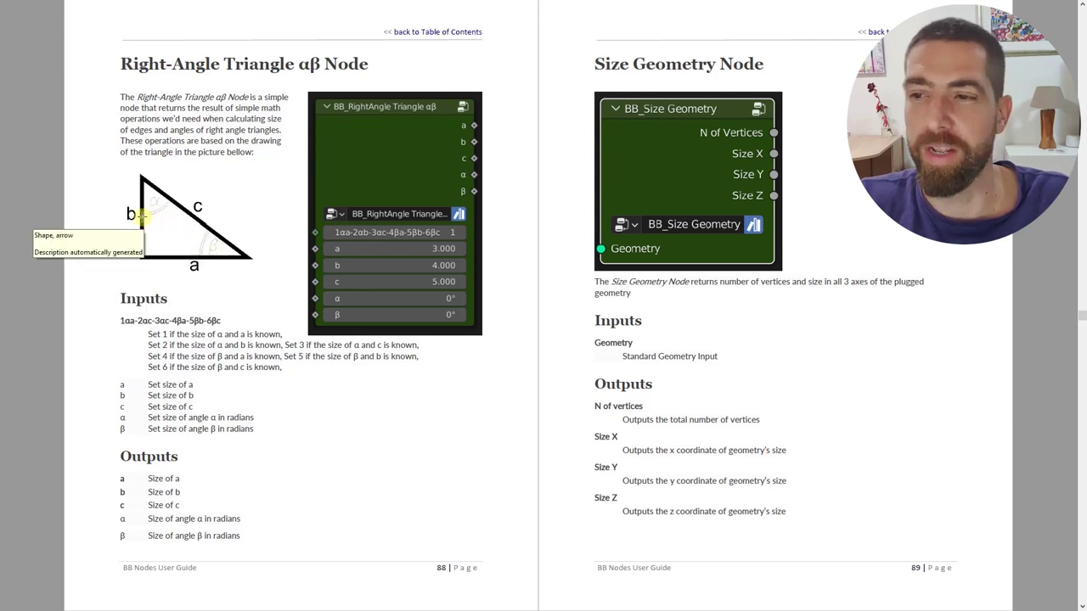
# - Return to Blender and try the Right-Angle Triangle αβ node's 1αa-2αb-3αc-4βa-5βb-6βc selector at 1, ending on 2
pyautogui.hotkey('alt', 'Tab')
pyautogui.scroll(4, 515, 447)
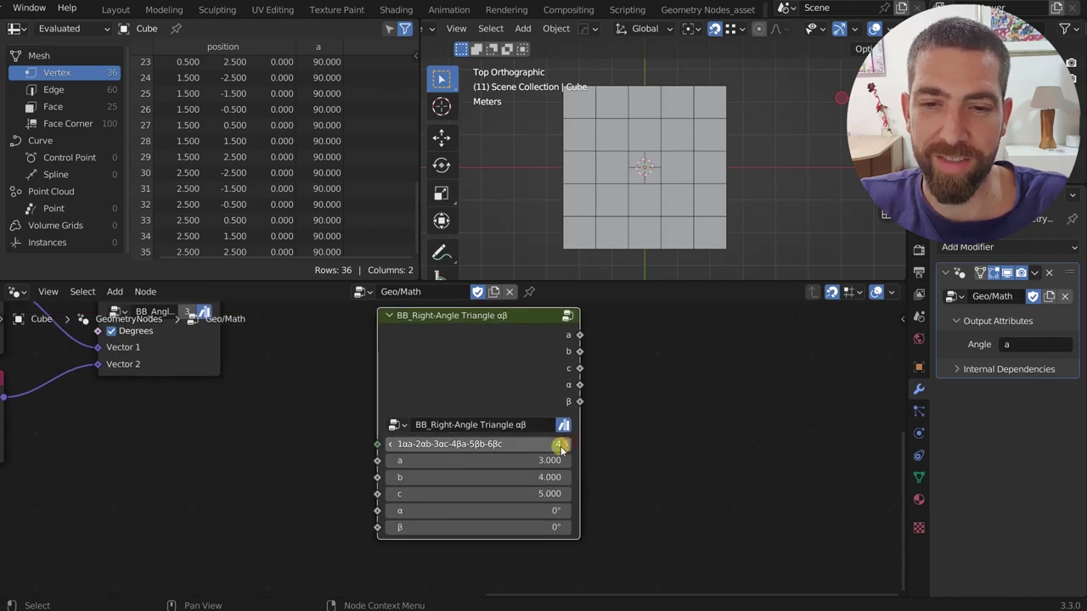
pyautogui.moveTo(561, 448); pyautogui.dragTo(416, 437)
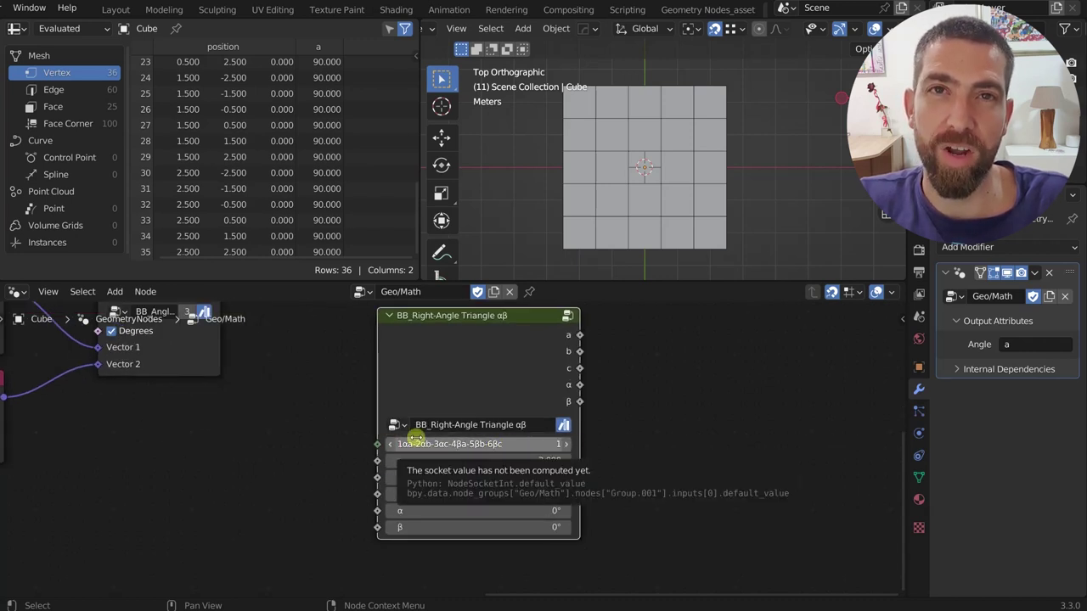
pyautogui.scroll(3, 416, 437)
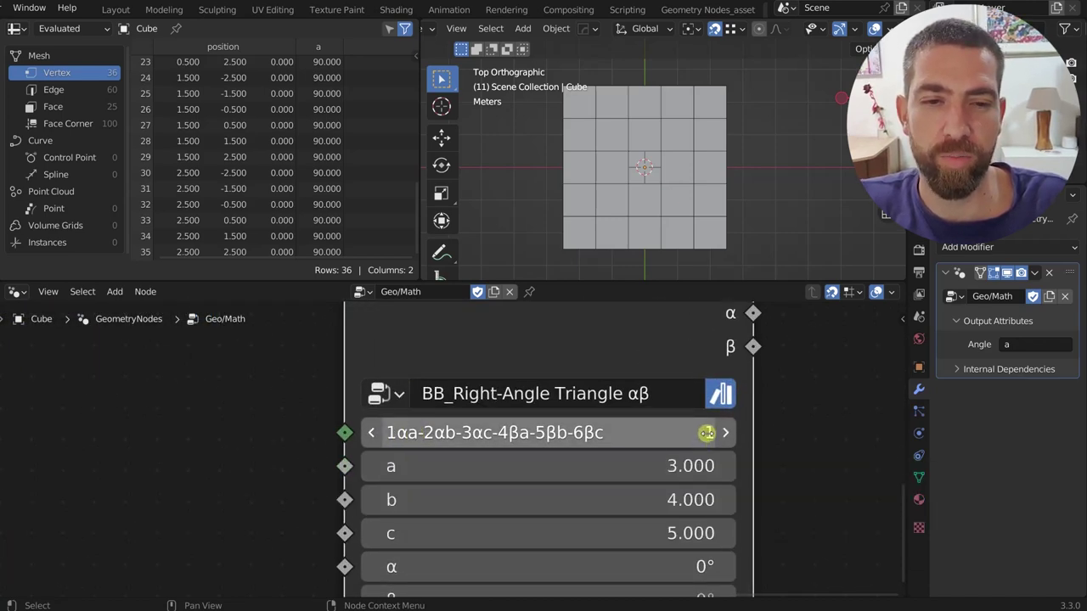
pyautogui.click(726, 433)
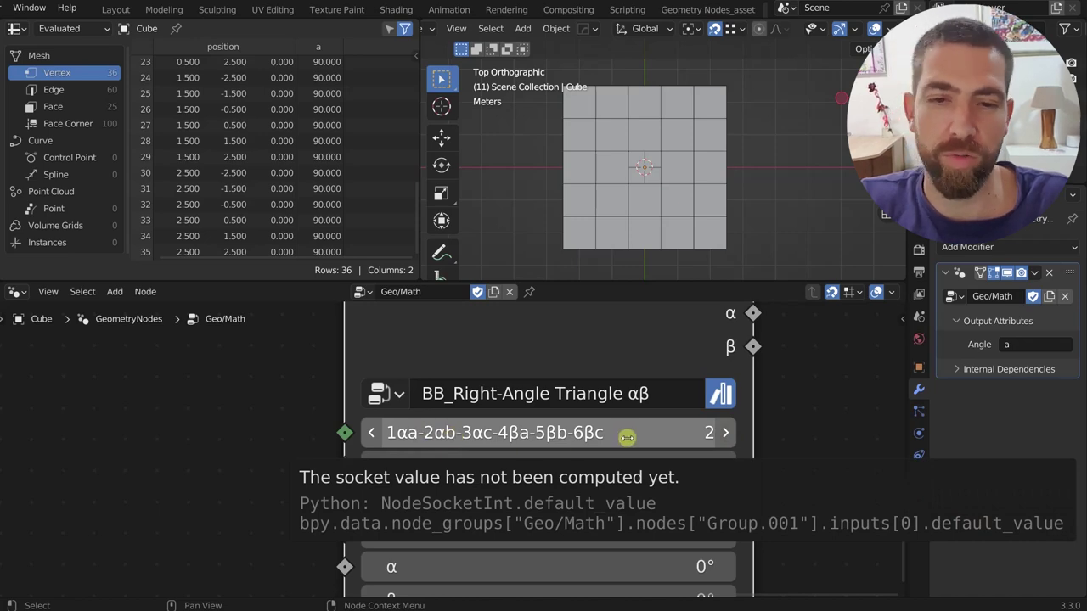
pyautogui.scroll(-3, 634, 435)
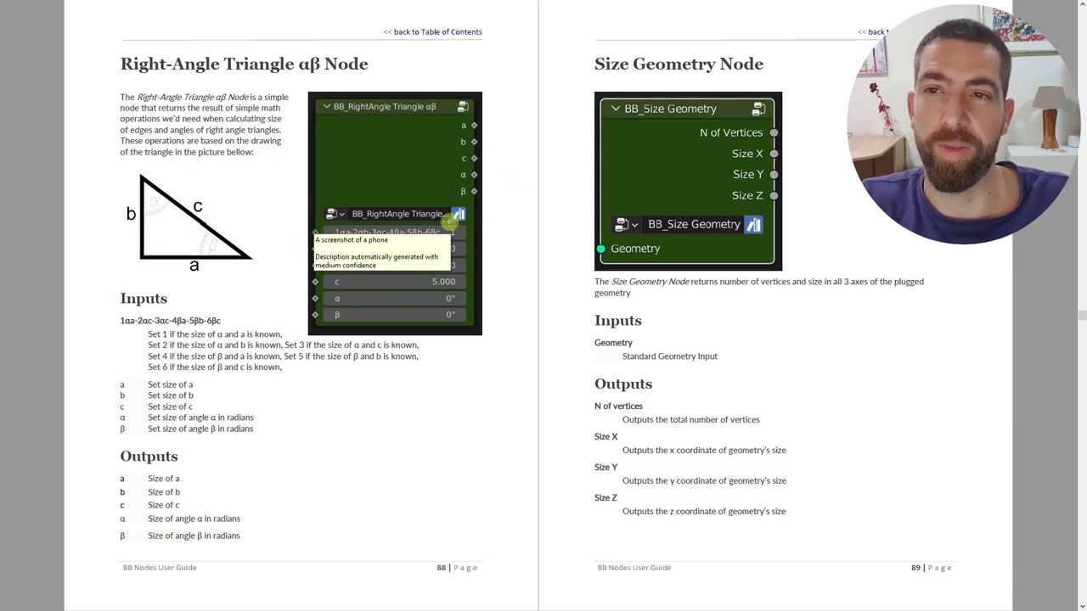
# - Review the Right-Angle Triangle abc Node page in the BB Nodes user guide PDF, selecting "abc" in its title
pyautogui.scroll(2, 449, 221)
pyautogui.scroll(-1, 449, 221)
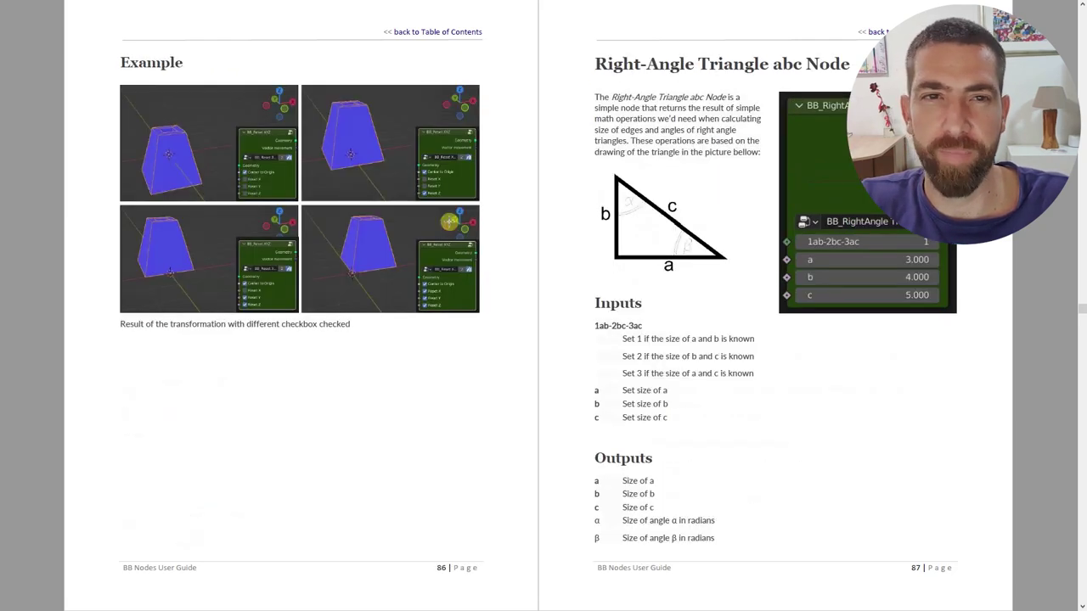
pyautogui.scroll(-1, 450, 222)
pyautogui.scroll(1, 449, 222)
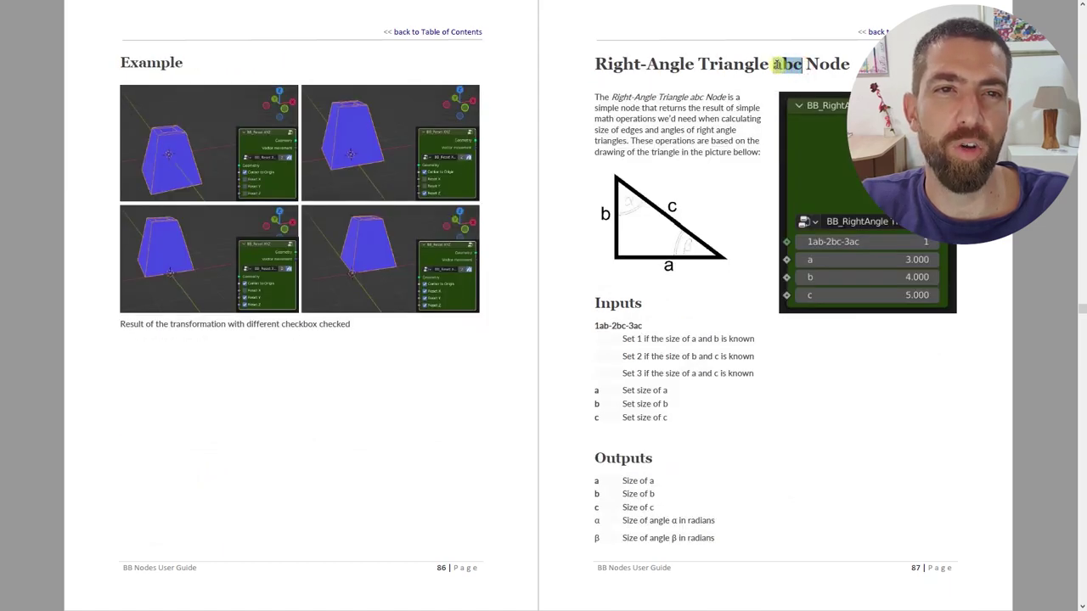
pyautogui.moveTo(801, 64); pyautogui.dragTo(802, 63)
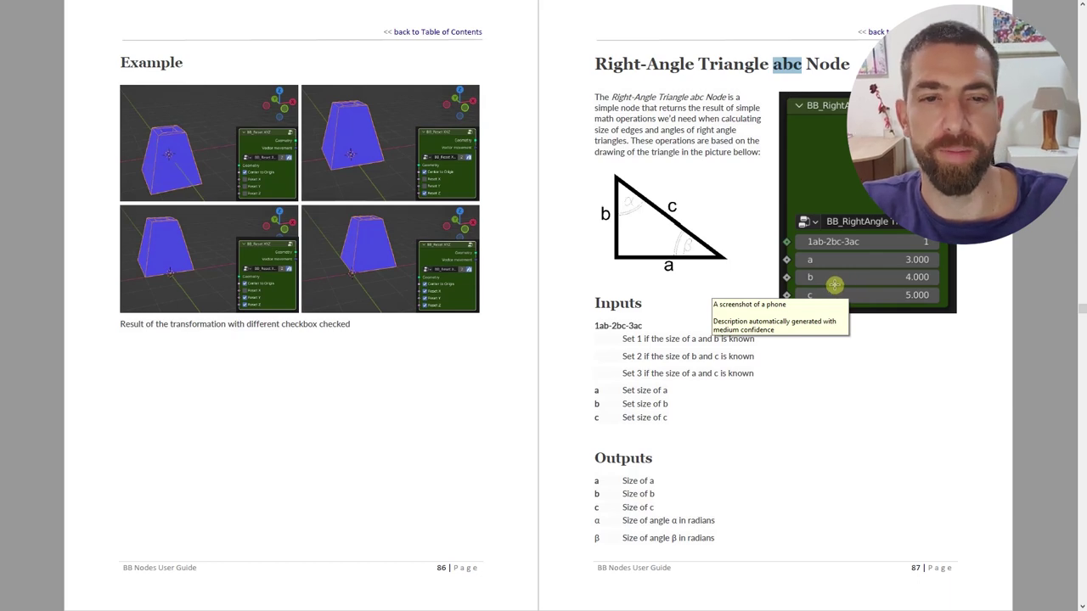
pyautogui.scroll(-1, 823, 289)
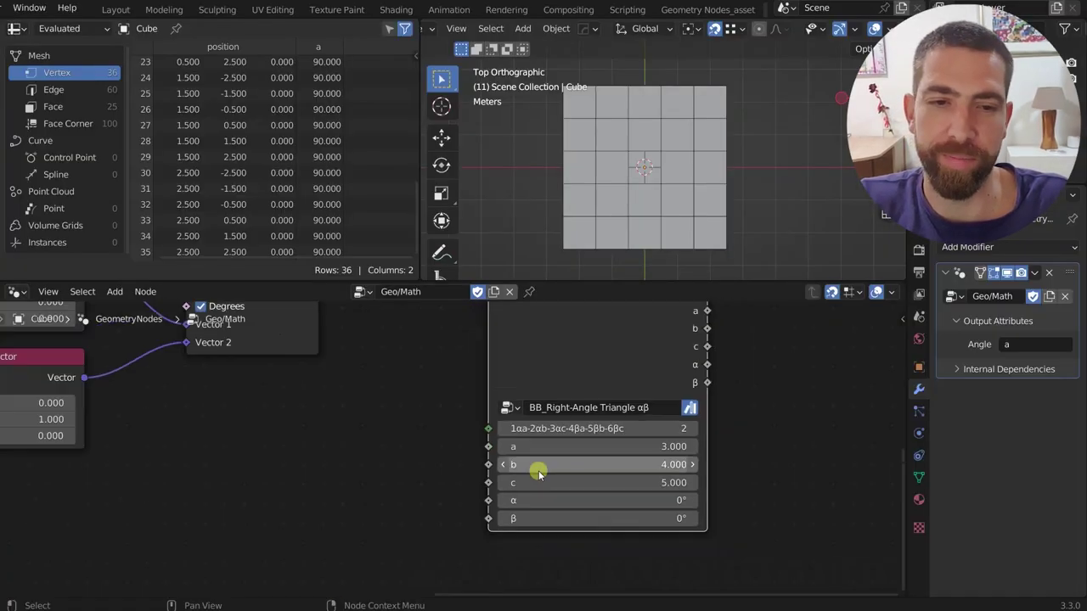
# - Return to Blender and move the Right-Angle Triangle αβ node just below the Angle between Vectors node
pyautogui.scroll(-3, 539, 474)
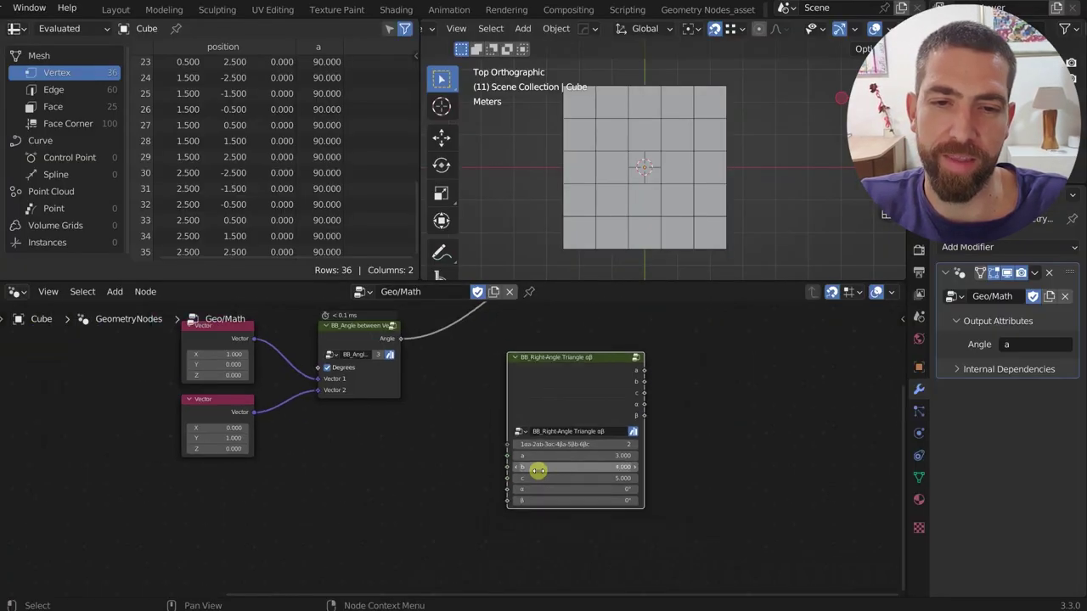
pyautogui.moveTo(611, 466); pyautogui.dragTo(552, 477, button='middle')
pyautogui.scroll(-1, 553, 479)
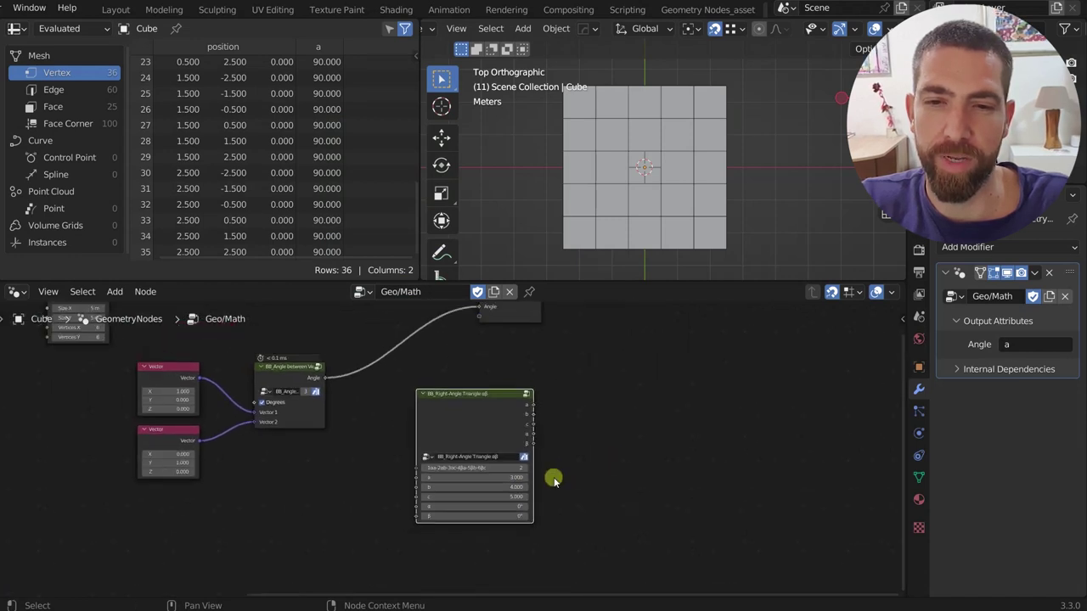
pyautogui.moveTo(487, 412); pyautogui.dragTo(381, 440)
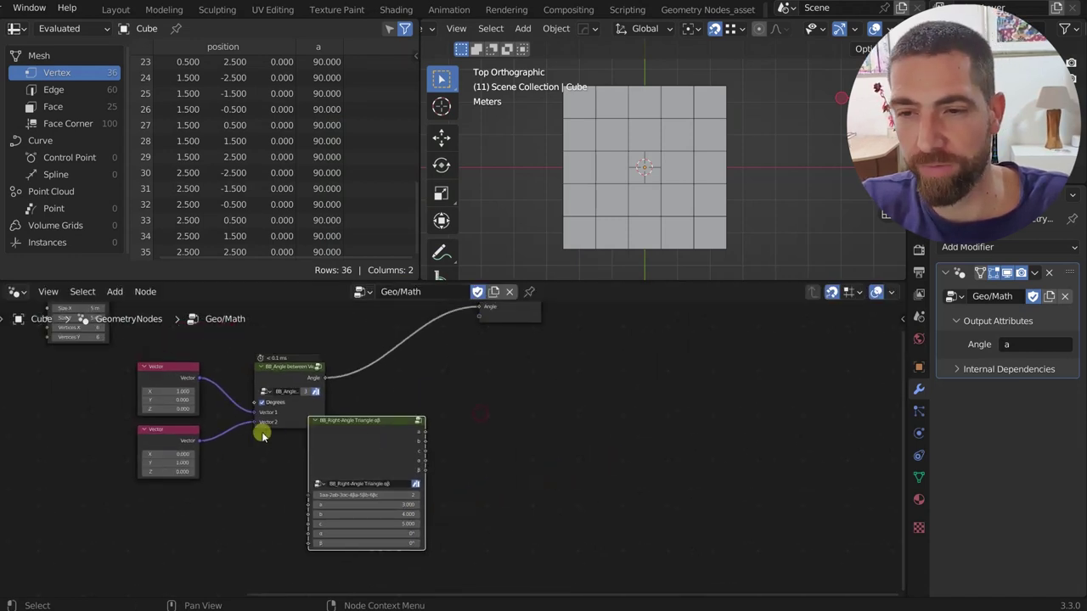
pyautogui.scroll(1, 260, 434)
pyautogui.moveTo(255, 466); pyautogui.dragTo(251, 400, button='middle')
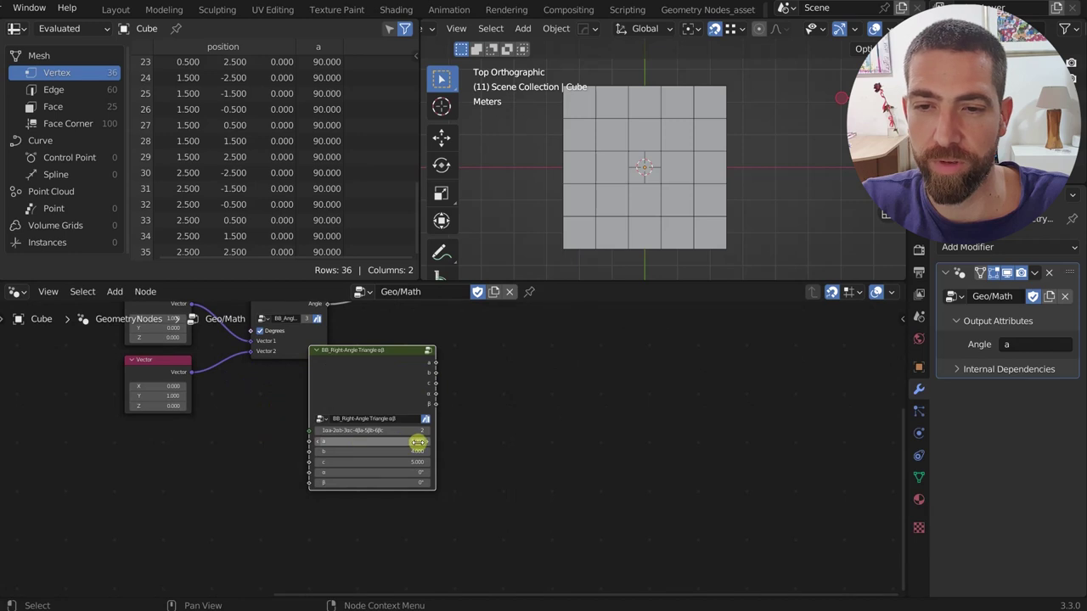
# - Set the Right-Angle Triangle αβ node's a to 2, α to 30° and its 1αa-2αb-3αc-4βa-5βb-6βc selector to 1
pyautogui.scroll(3, 418, 442)
pyautogui.scroll(-2, 417, 445)
pyautogui.scroll(-2, 460, 435)
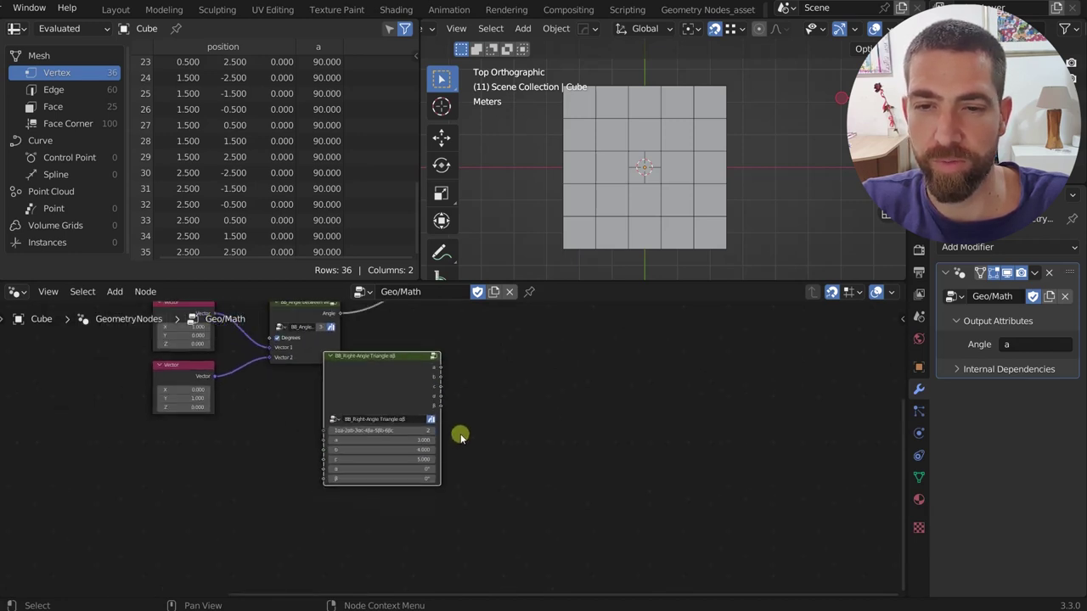
pyautogui.scroll(2, 460, 435)
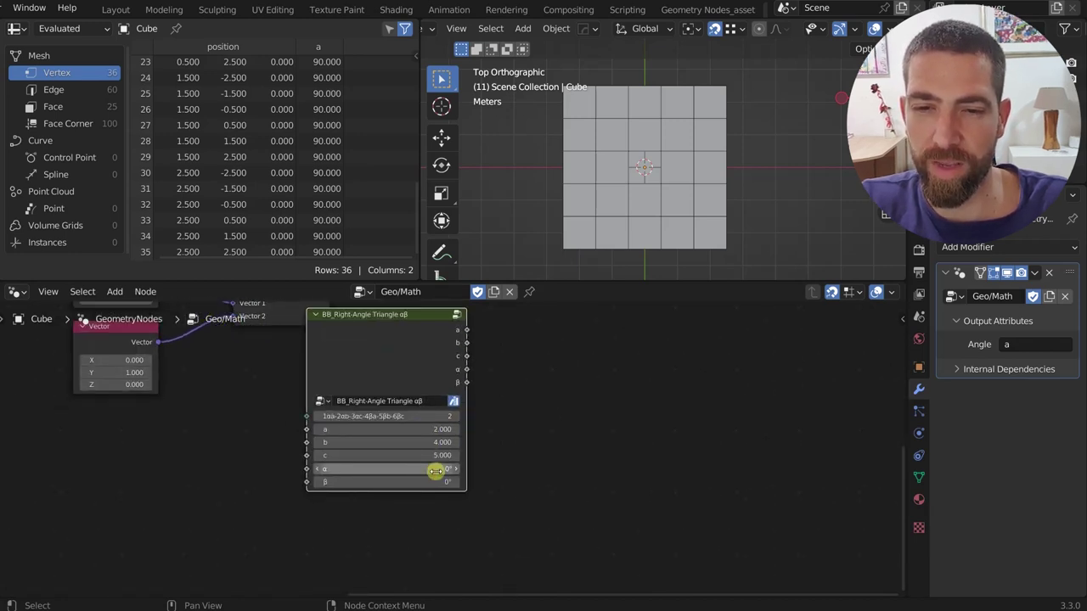
pyautogui.click(435, 470)
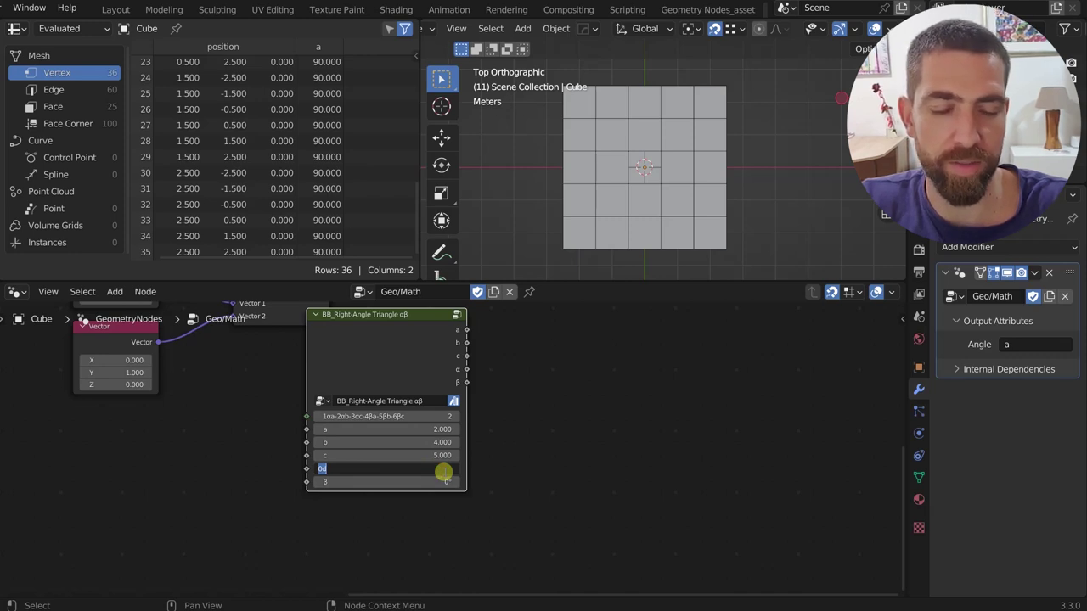
pyautogui.write('30')
pyautogui.press('Return')
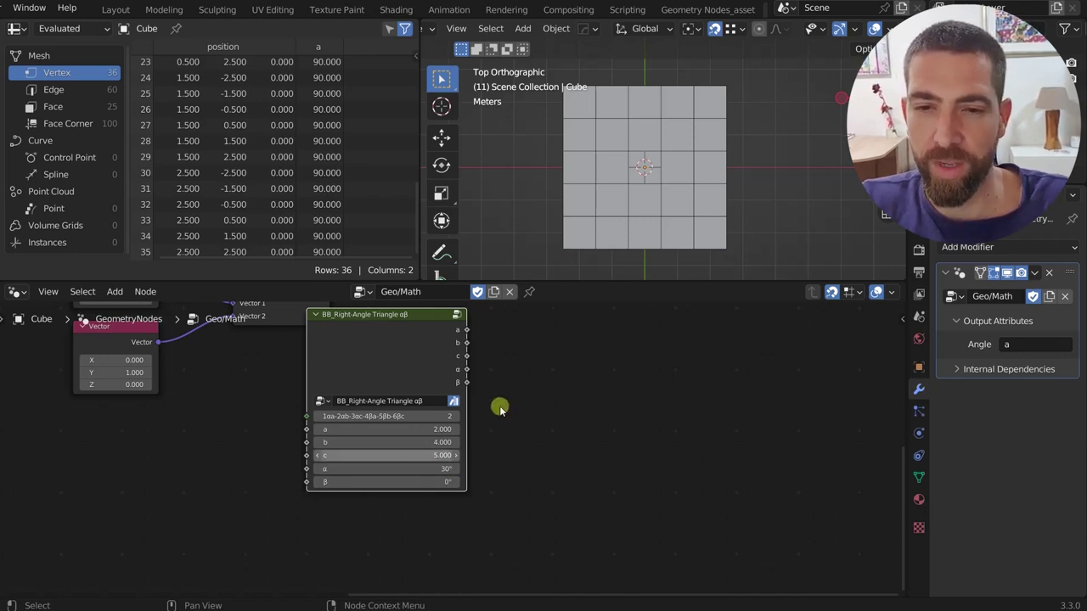
pyautogui.click(319, 416)
# - Connect the β output of the Right-Angle Triangle αβ node to the Angle input of Group Output
pyautogui.scroll(-3, 376, 428)
pyautogui.moveTo(500, 409); pyautogui.dragTo(466, 502, button='middle')
pyautogui.scroll(2, 422, 485)
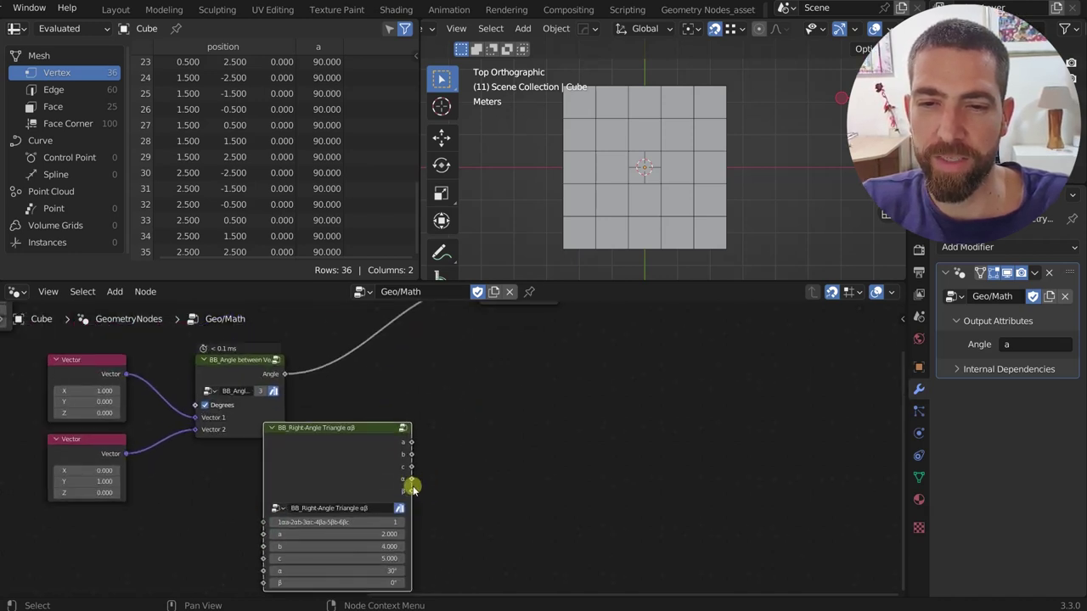
pyautogui.moveTo(413, 489); pyautogui.dragTo(479, 456)
pyautogui.moveTo(498, 485); pyautogui.dragTo(496, 410, button='middle')
# - Insert a To Degrees math node into the link between the β output and Group Output's Angle
pyautogui.press('Tab')
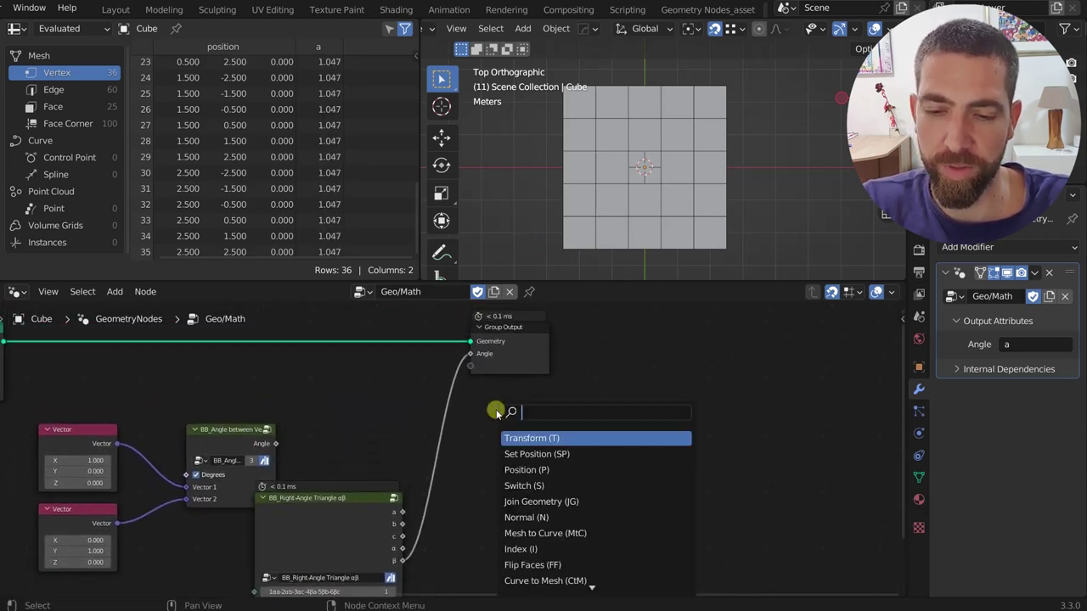
pyautogui.write('to deg')
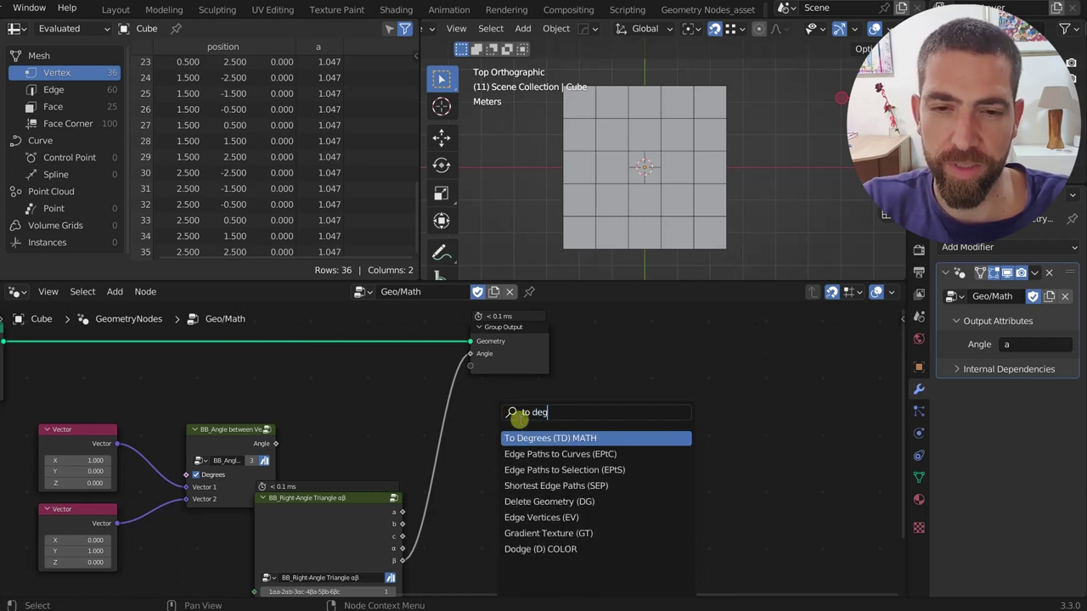
pyautogui.click(551, 438)
pyautogui.click(461, 415)
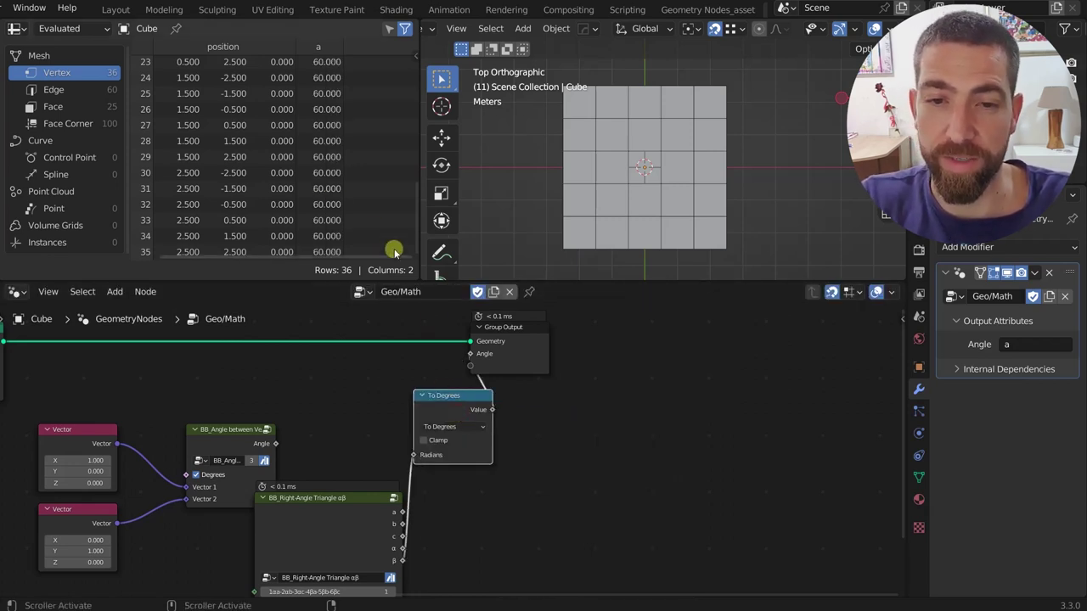
# - Switch the modifier to the Instancing node tree and move Group Output farther away from the UV Sphere node
pyautogui.scroll(-4, 490, 384)
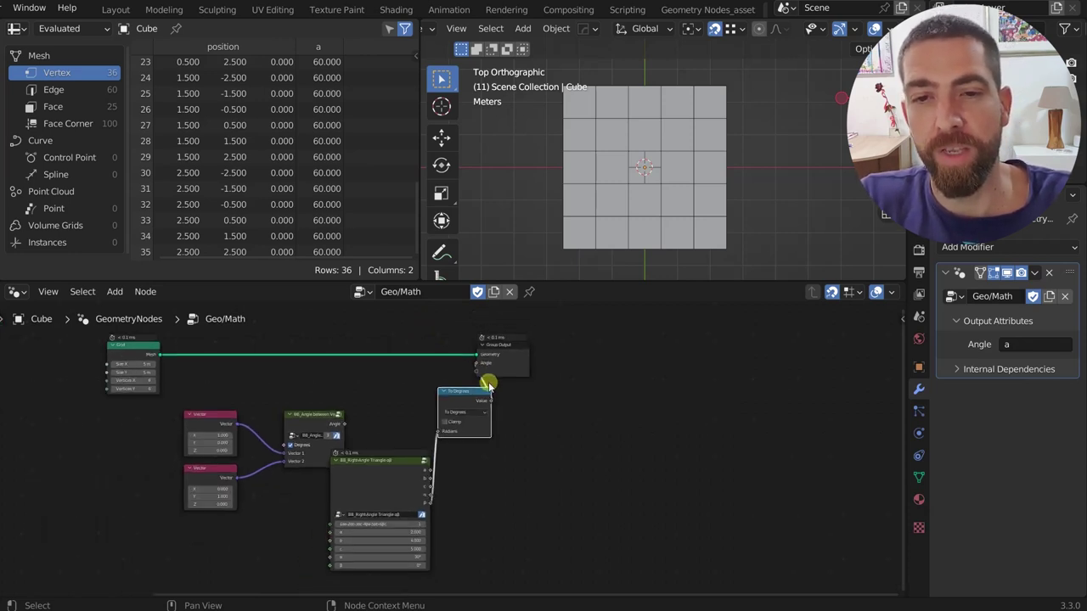
pyautogui.moveTo(507, 417); pyautogui.dragTo(470, 422, button='middle')
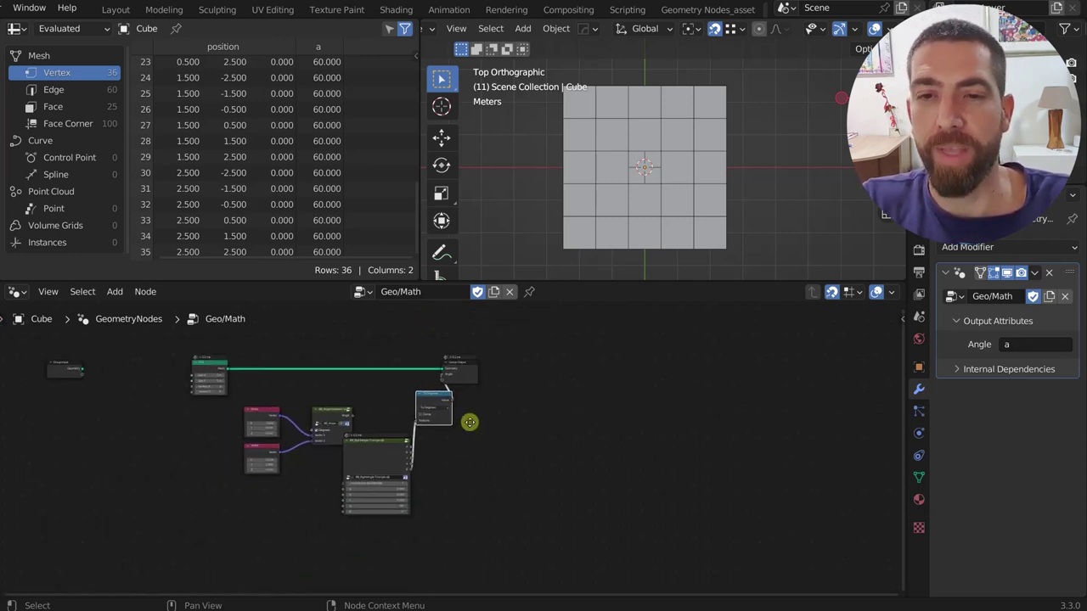
pyautogui.click(372, 298)
pyautogui.click(424, 407)
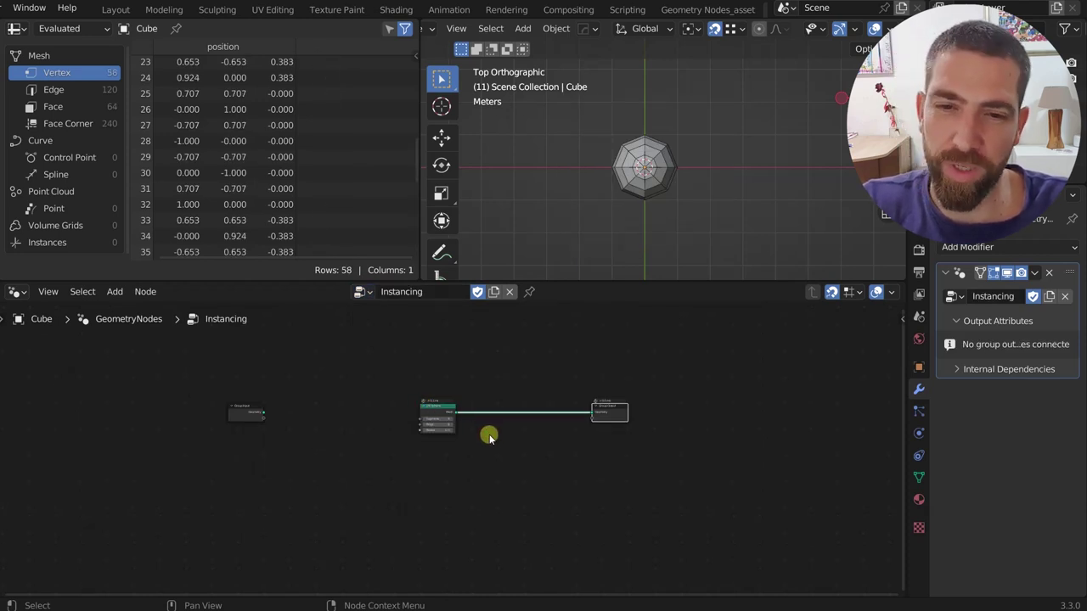
pyautogui.scroll(3, 521, 456)
pyautogui.moveTo(655, 388); pyautogui.dragTo(701, 382)
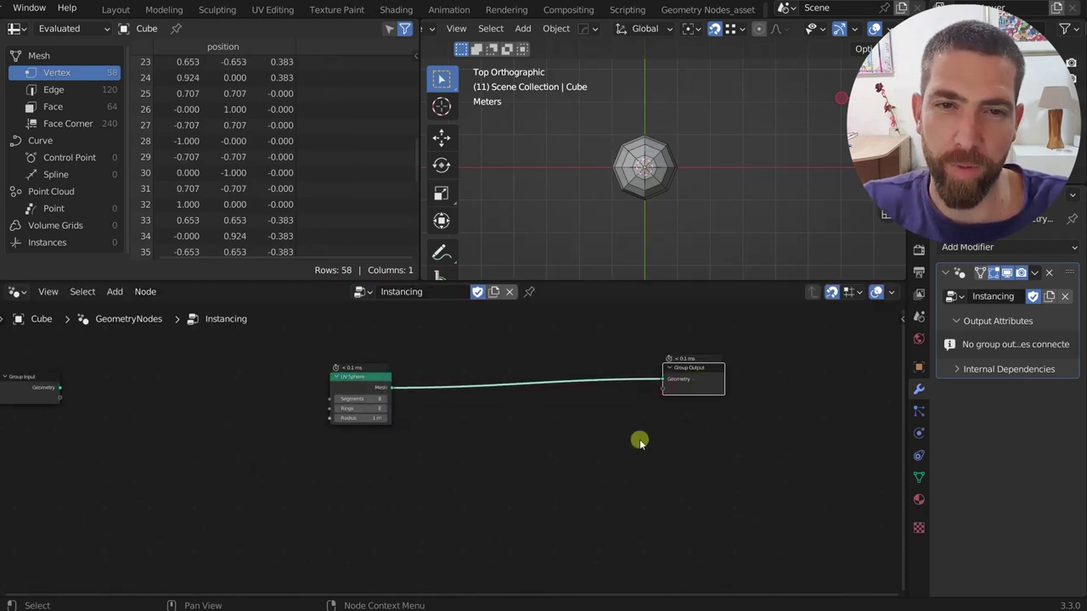
pyautogui.moveTo(630, 218); pyautogui.dragTo(660, 85, button='middle')
pyautogui.scroll(2, 475, 399)
pyautogui.moveTo(519, 431); pyautogui.dragTo(470, 433, button='middle')
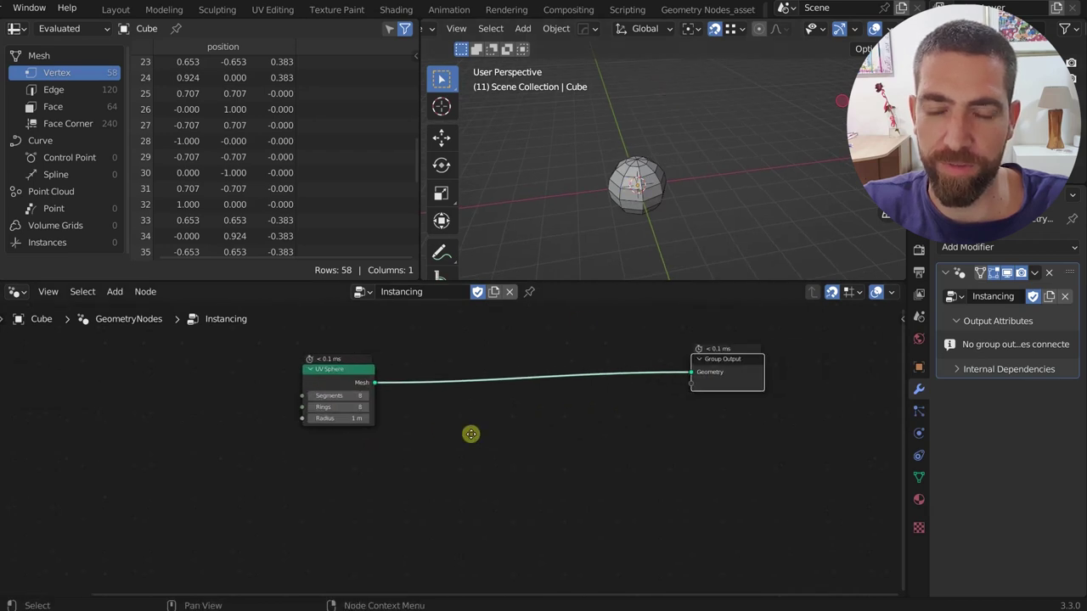
# - Insert the BB Nodes Instancing node Distribute Points Inside Object between UV Sphere and Group Output
pyautogui.hotkey('shift', 'a')
pyautogui.moveTo(463, 436)
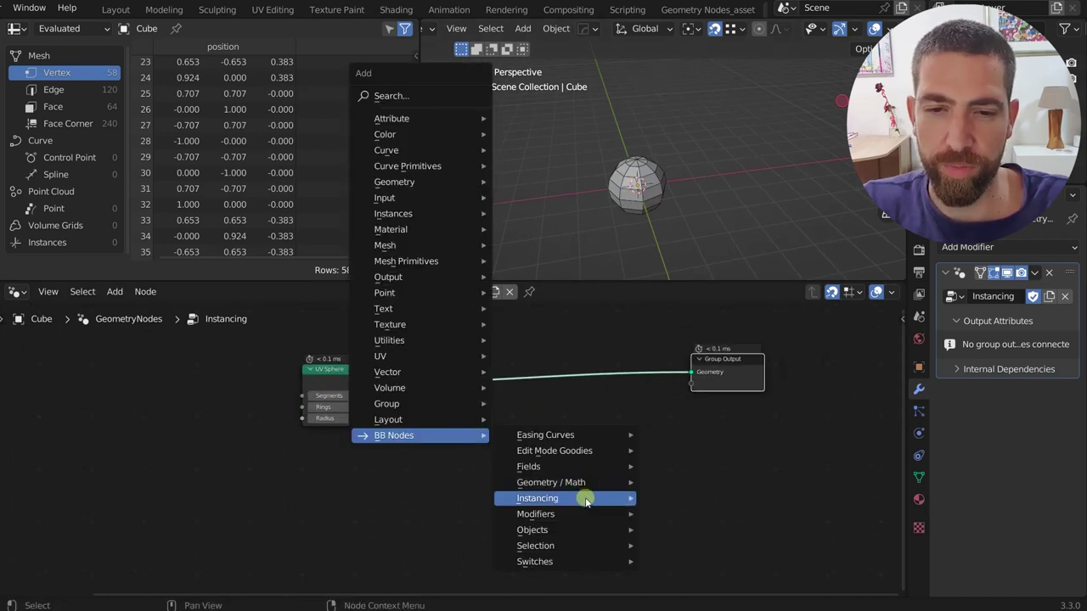
pyautogui.moveTo(582, 507)
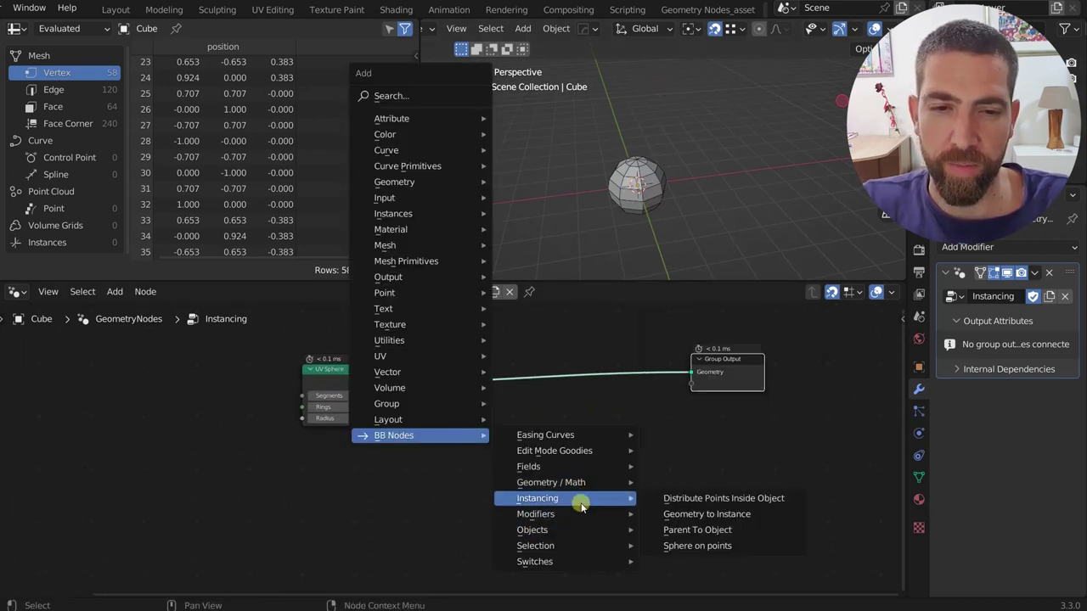
pyautogui.click(729, 499)
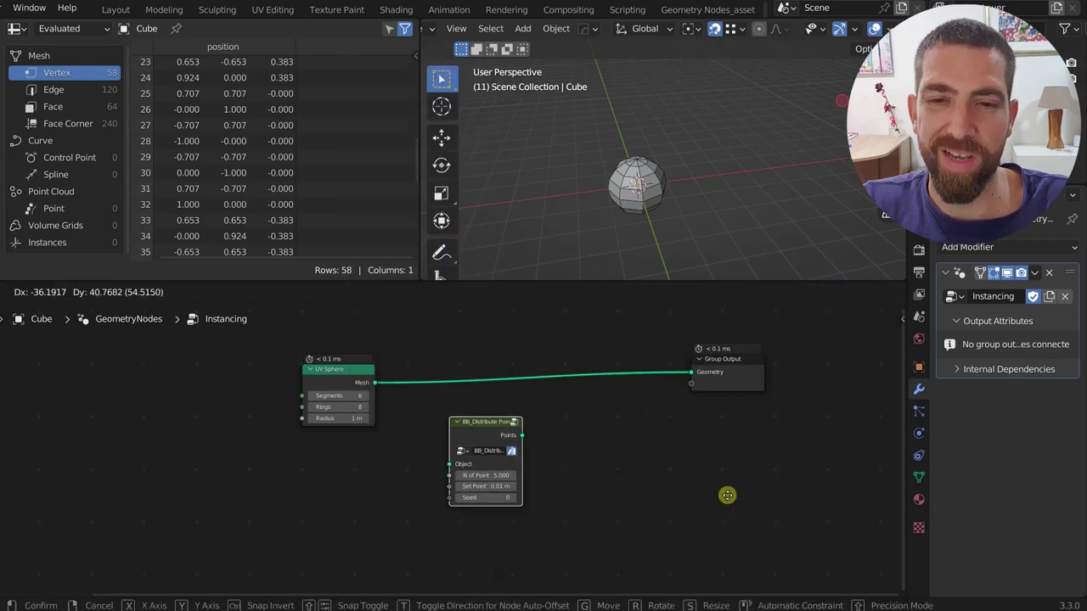
pyautogui.click(737, 412)
pyautogui.scroll(3, 352, 382)
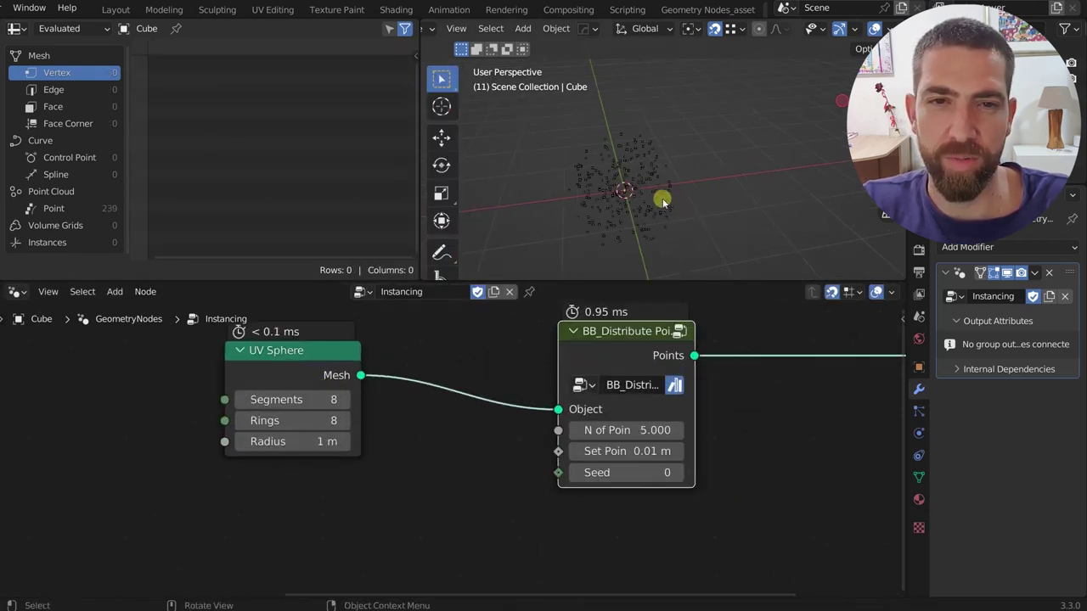
# - Inspect the distributed points in the viewport and raise the Distribute Points node's number of points to 45
pyautogui.moveTo(662, 198); pyautogui.dragTo(639, 210, button='middle')
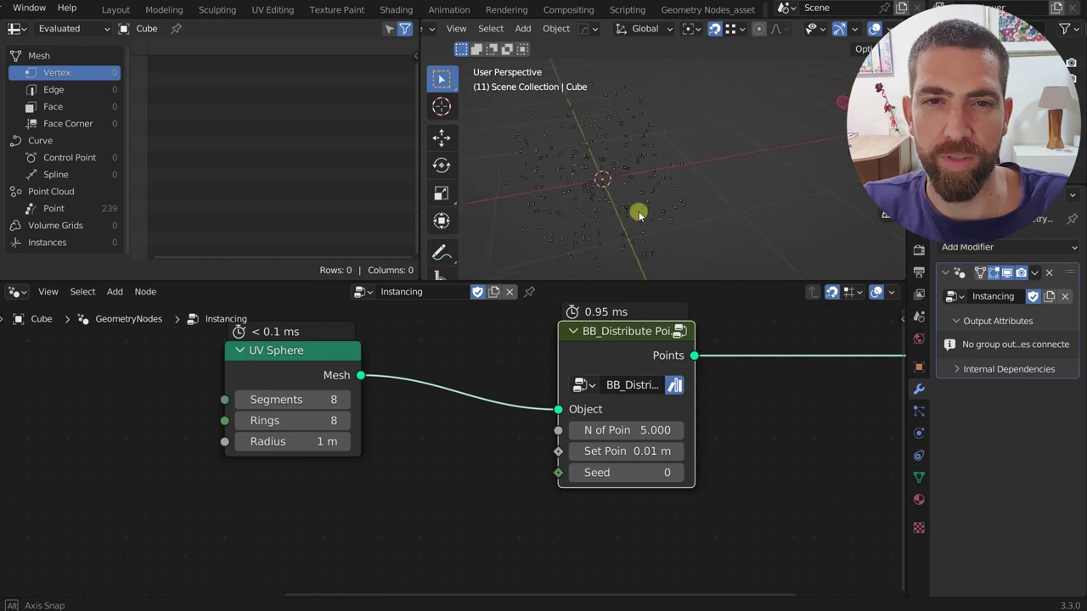
pyautogui.moveTo(560, 176); pyautogui.dragTo(645, 201, button='middle')
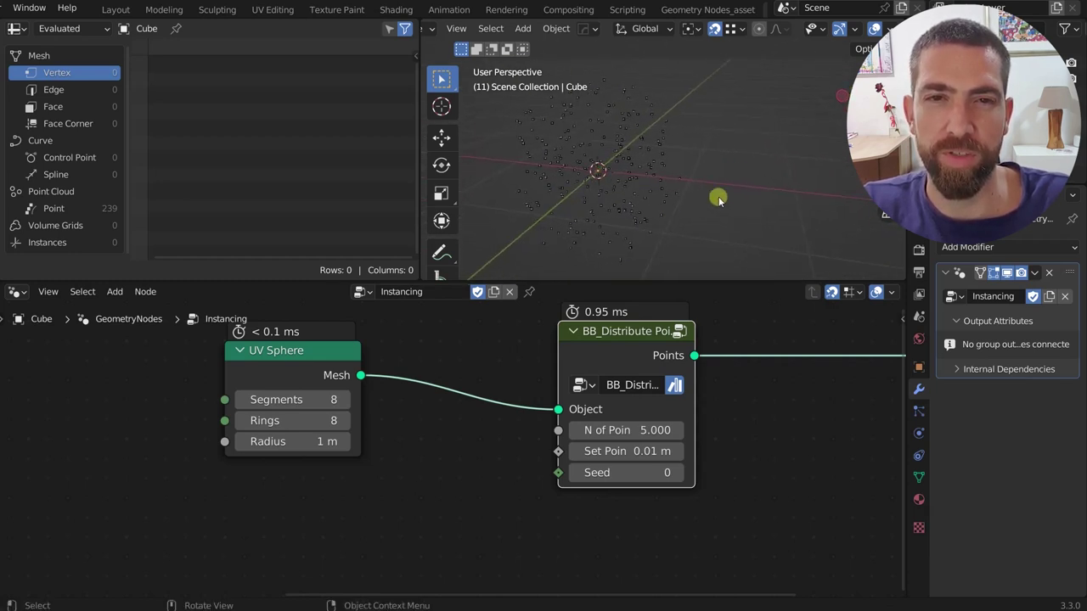
pyautogui.moveTo(620, 101); pyautogui.dragTo(649, 135, button='middle')
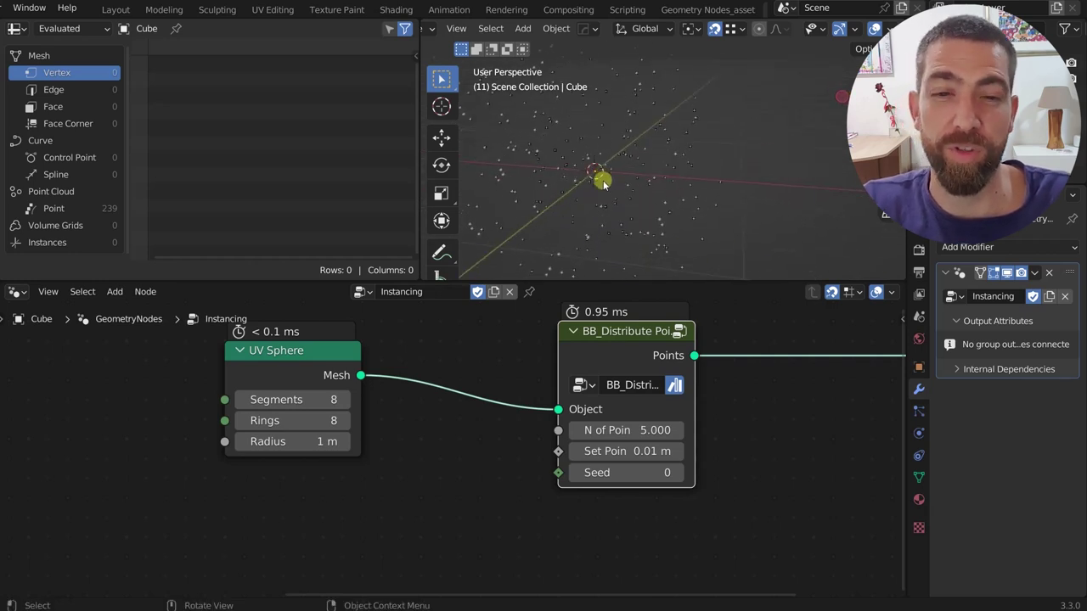
pyautogui.moveTo(624, 431); pyautogui.dragTo(650, 430)
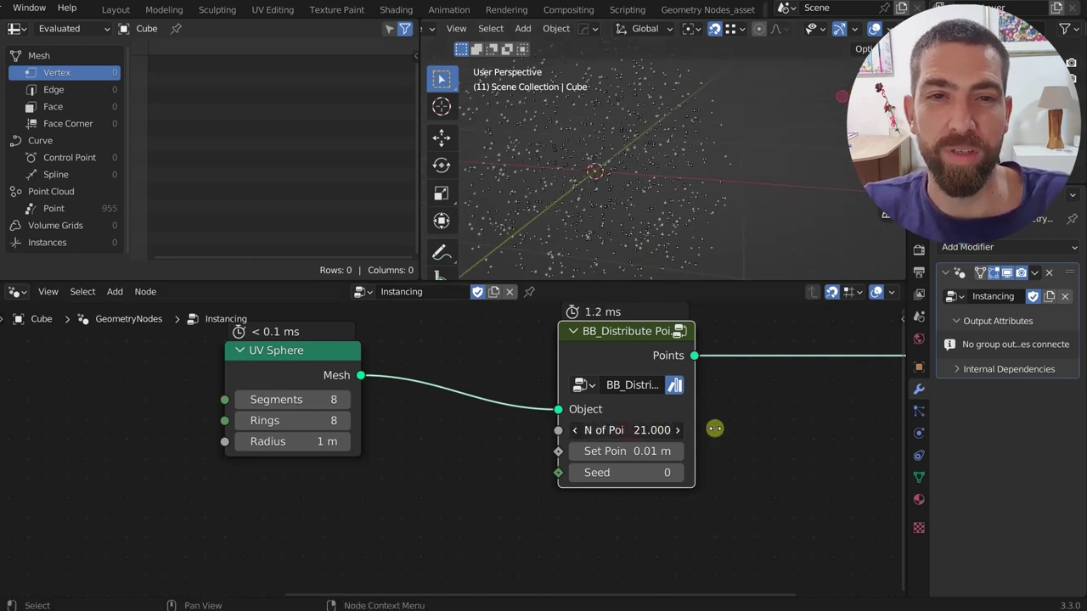
pyautogui.moveTo(850, 437); pyautogui.dragTo(864, 437)
pyautogui.scroll(-4, 653, 227)
pyautogui.moveTo(626, 221); pyautogui.dragTo(751, 159, button='middle')
# - Try a point size of 0.21 m on the Distribute Points node and set it back to 0.01 m
pyautogui.click(677, 451)
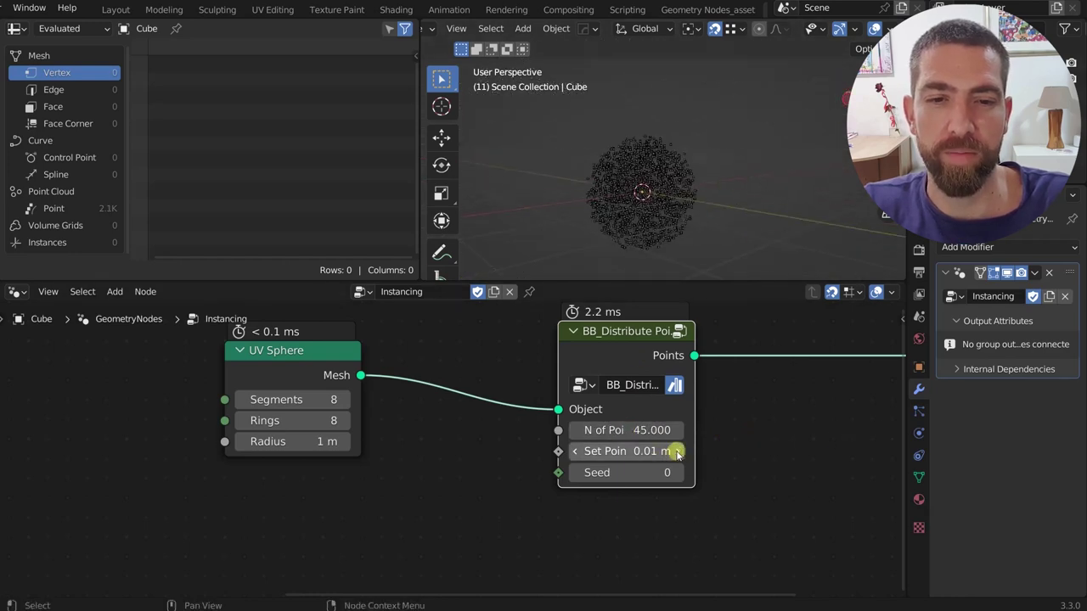
pyautogui.scroll(1, 589, 468)
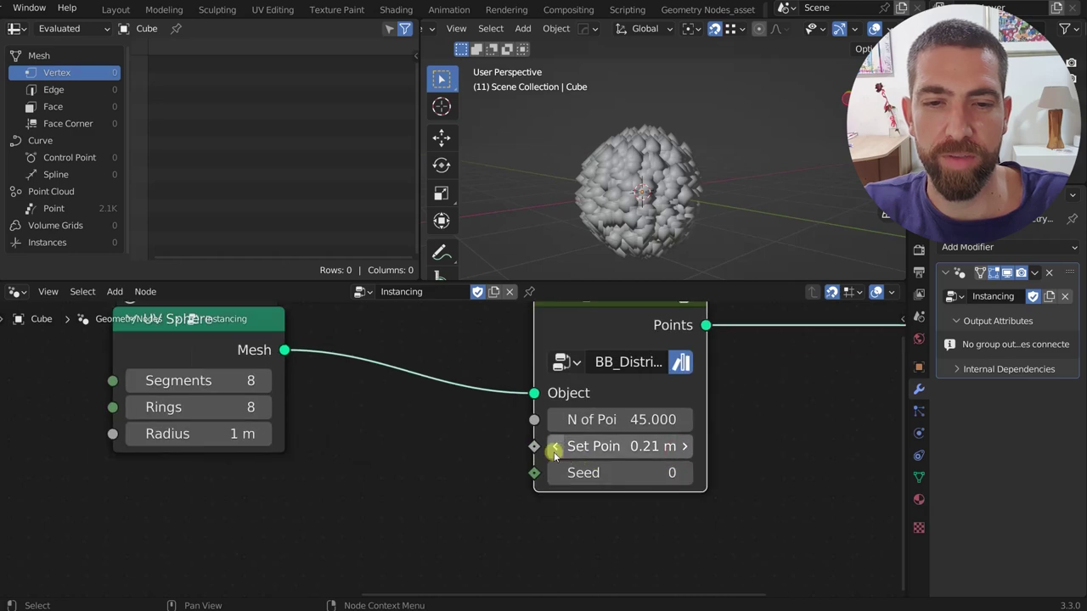
pyautogui.click(554, 450)
# - Cycle the Distribute Points node's Seed upward one value at a time to 4
pyautogui.click(685, 474)
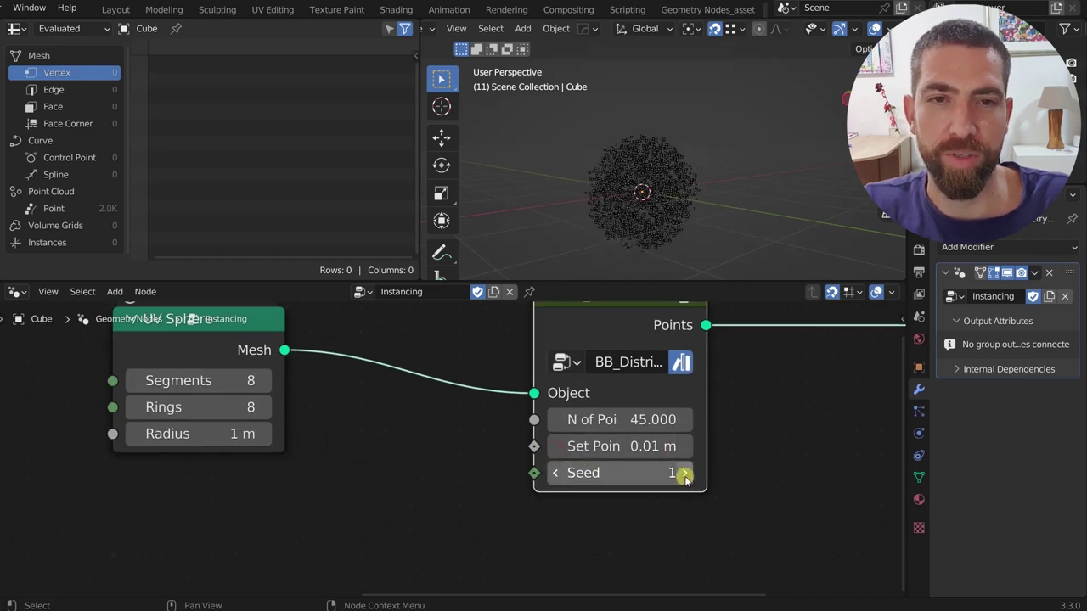
pyautogui.click(685, 474)
pyautogui.click(684, 475)
pyautogui.click(684, 475)
pyautogui.scroll(-4, 509, 454)
pyautogui.moveTo(495, 451); pyautogui.dragTo(448, 473, button='middle')
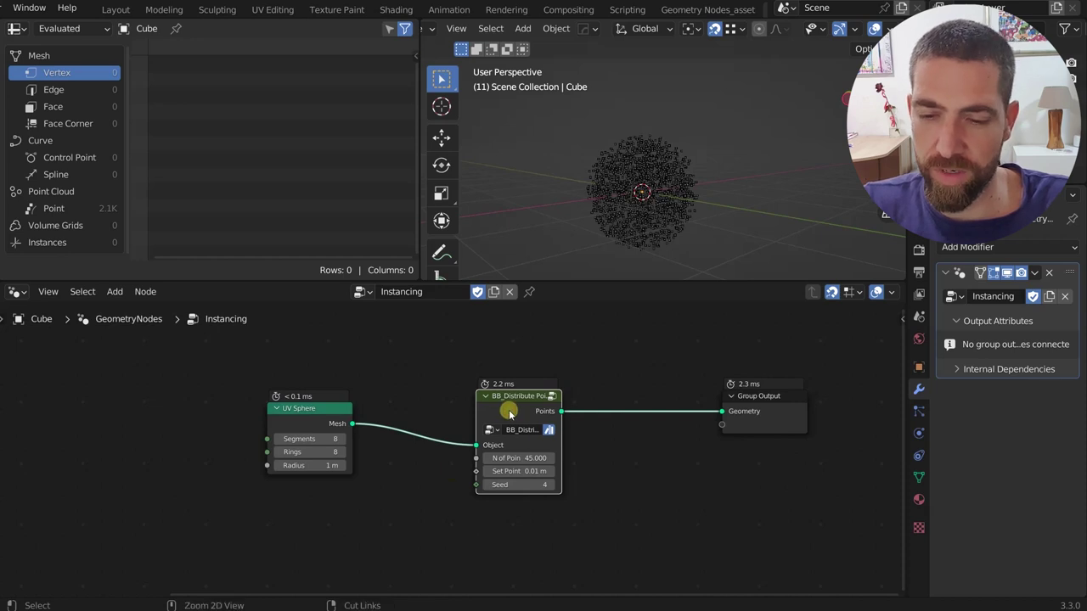
# - Replace the Distribute Points node with the BB Nodes Instancing node Sphere on points, between UV Sphere and Group Output
pyautogui.hotkey('ctrl', 'x')
pyautogui.moveTo(507, 415); pyautogui.dragTo(487, 461, button='middle')
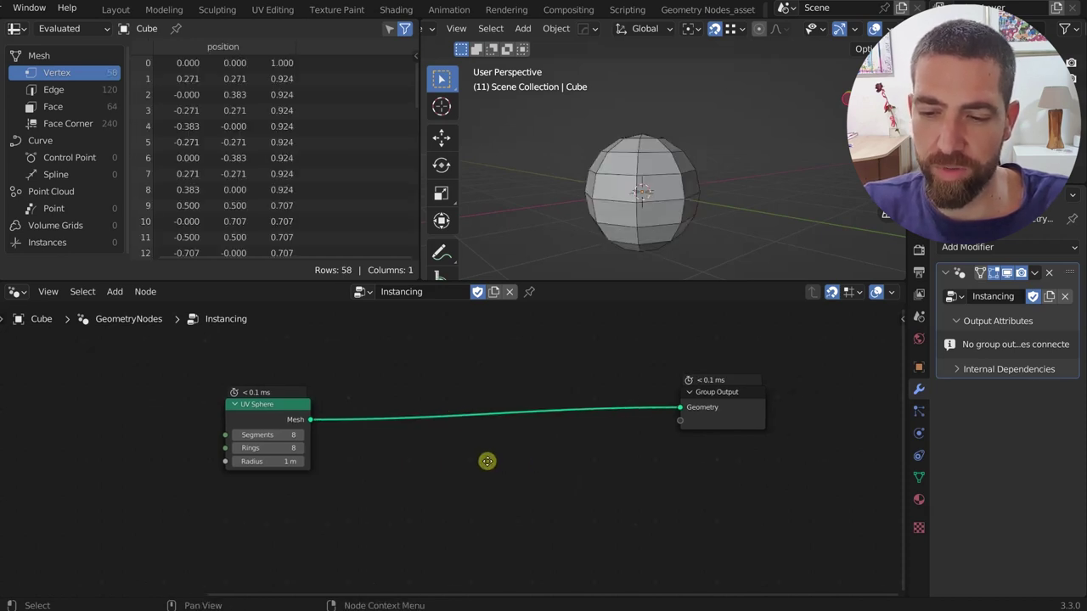
pyautogui.hotkey('shift', 'a')
pyautogui.moveTo(488, 464)
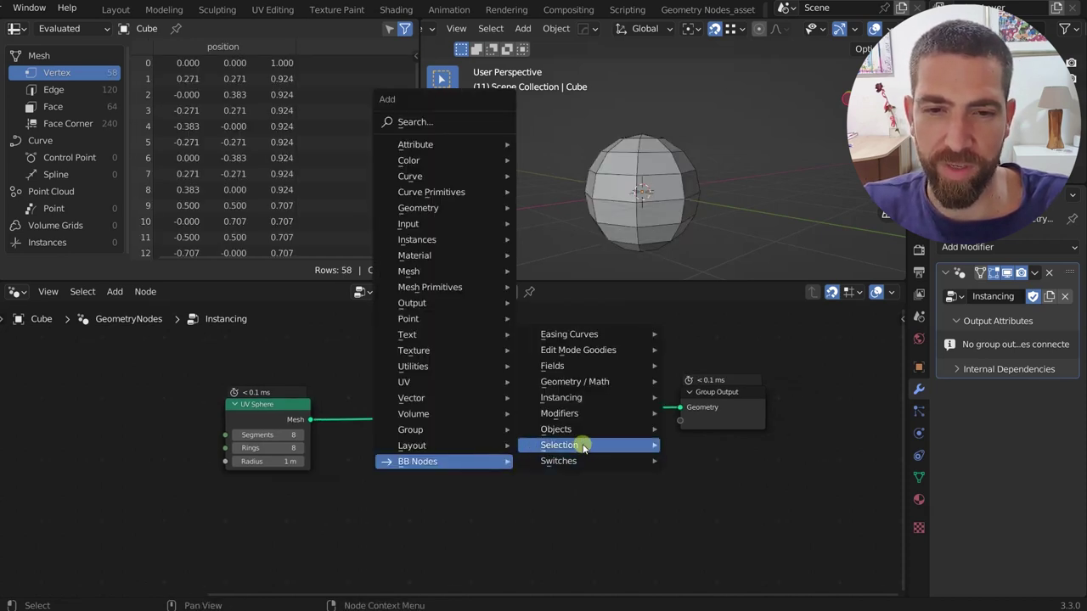
pyautogui.moveTo(595, 403)
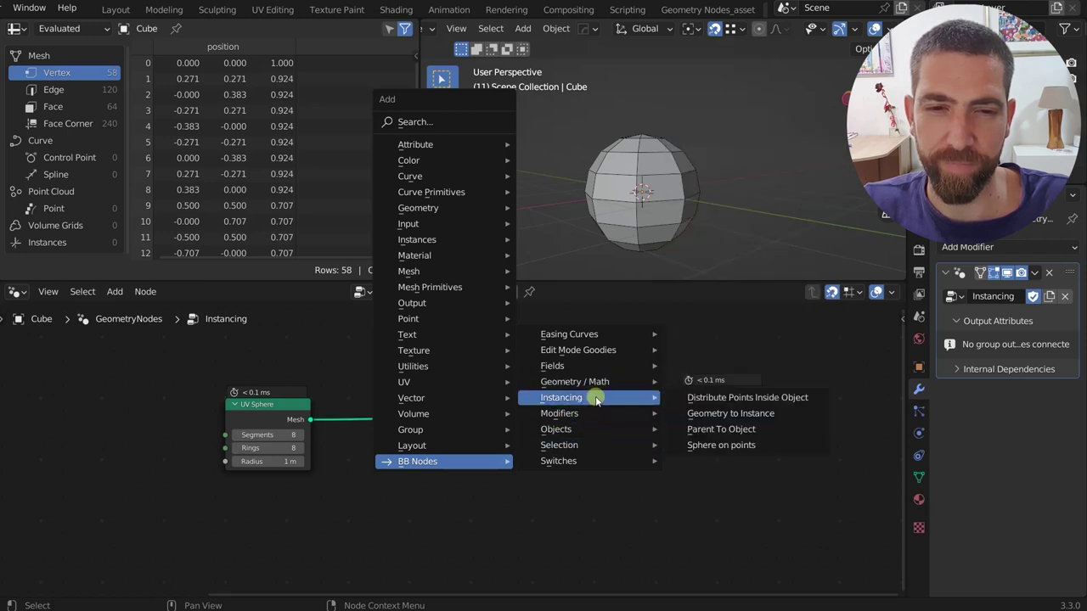
pyautogui.click(739, 445)
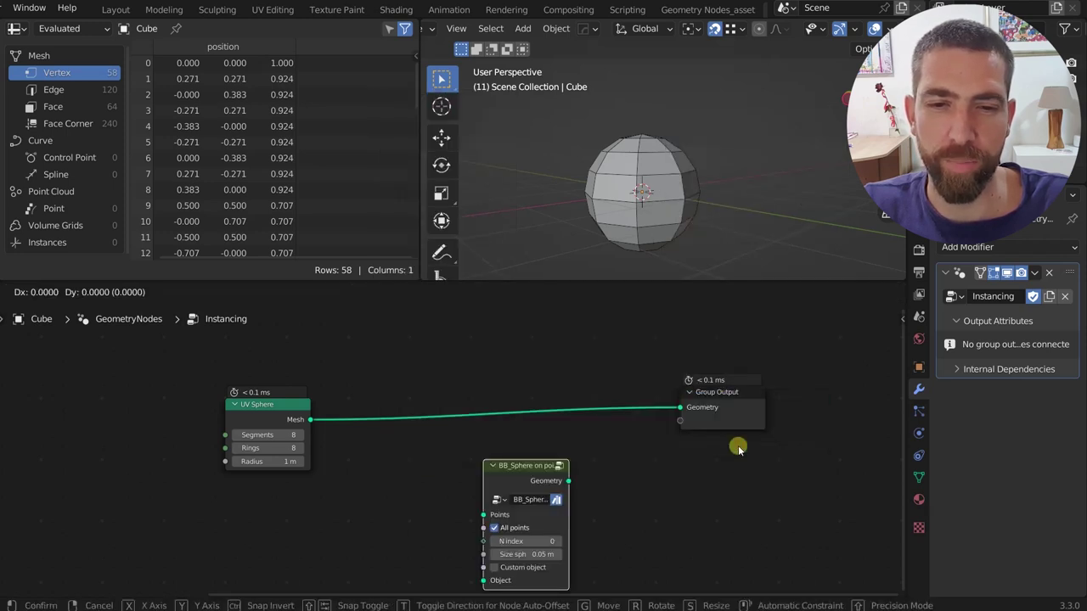
pyautogui.click(708, 375)
pyautogui.press('Home')
pyautogui.scroll(1, 547, 495)
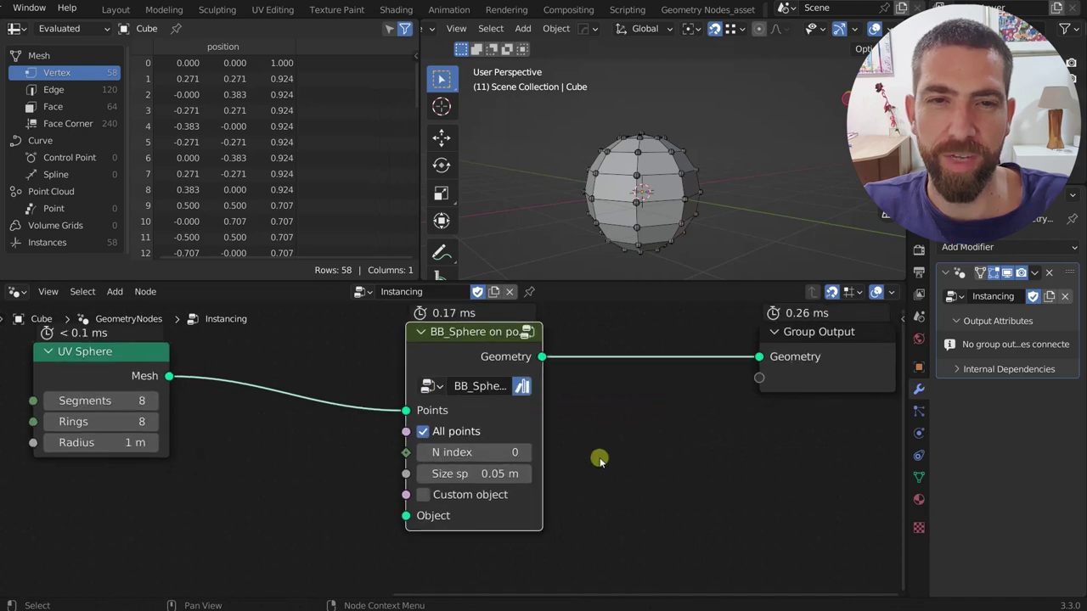
# - Turn off All points on the Sphere on points node and raise N index one value at a time to 22
pyautogui.moveTo(647, 202); pyautogui.dragTo(662, 182, button='middle')
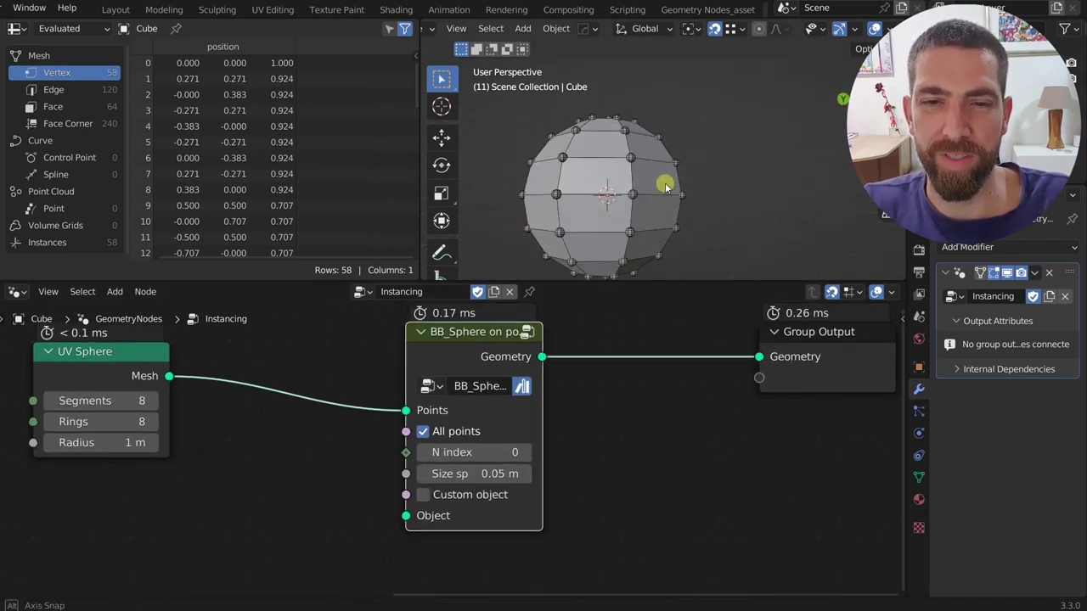
pyautogui.scroll(1, 425, 433)
pyautogui.click(429, 428)
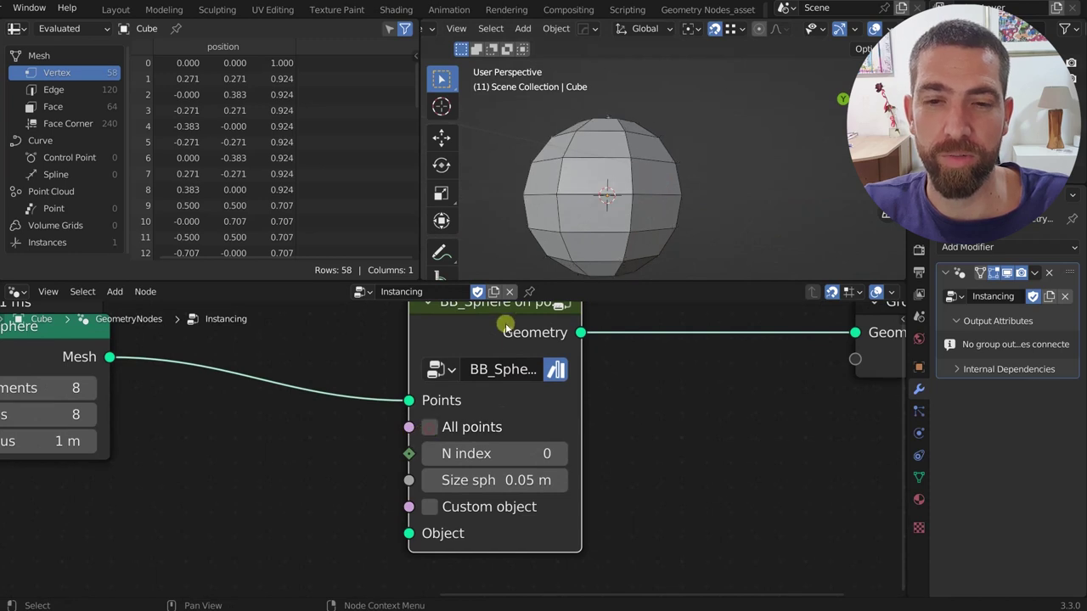
pyautogui.click(557, 453)
pyautogui.click(557, 453)
pyautogui.click(557, 454)
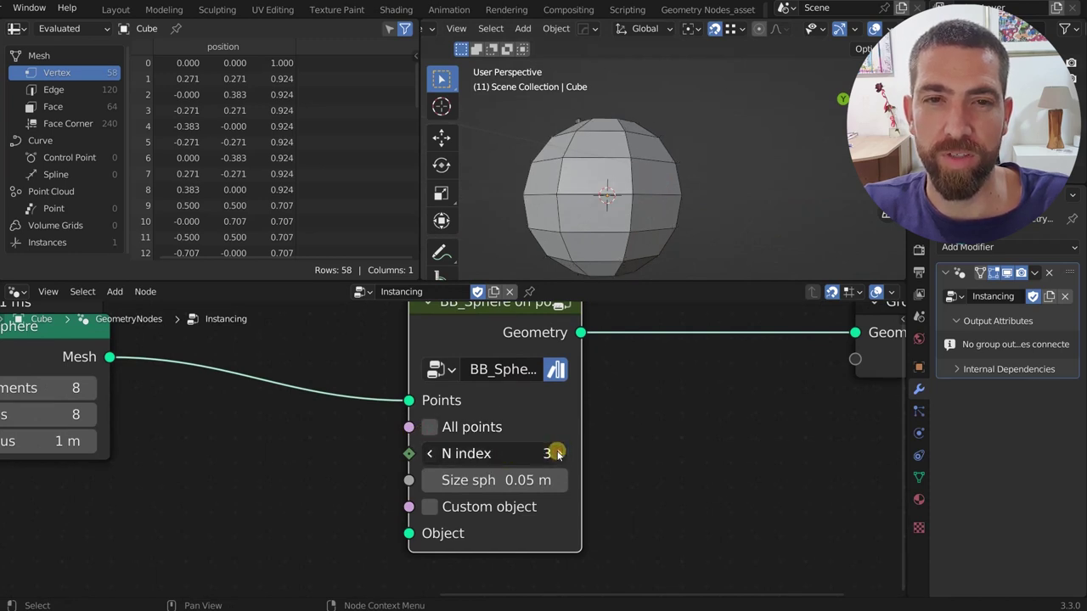
pyautogui.click(557, 453)
pyautogui.click(557, 453)
pyautogui.click(557, 453)
pyautogui.click(557, 453)
pyautogui.click(557, 454)
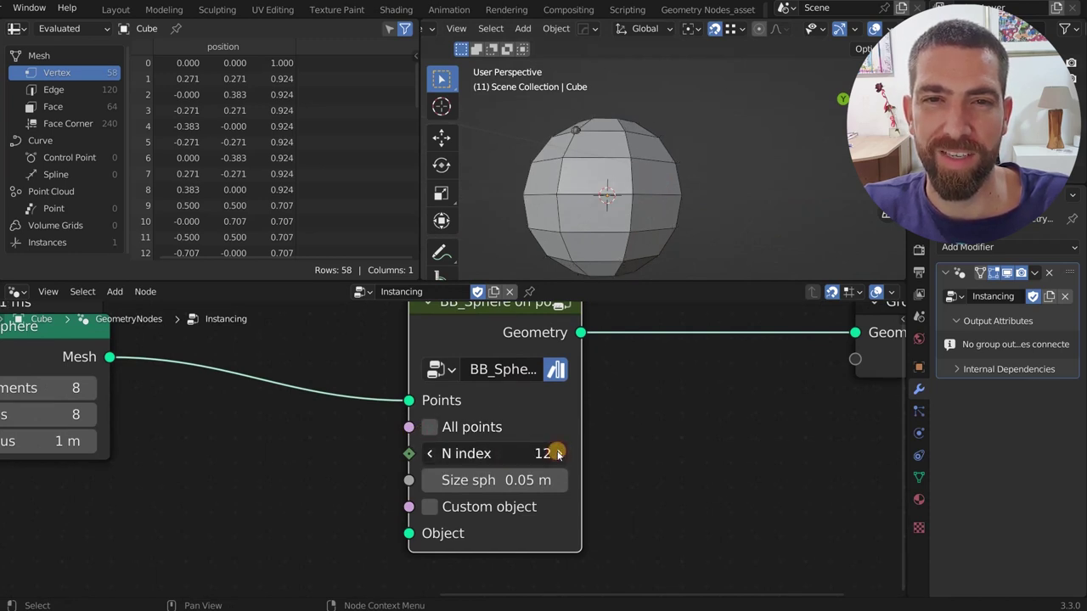
pyautogui.click(557, 454)
pyautogui.click(557, 453)
pyautogui.click(557, 454)
pyautogui.click(557, 453)
pyautogui.click(557, 453)
pyautogui.click(557, 454)
pyautogui.click(557, 453)
pyautogui.click(558, 453)
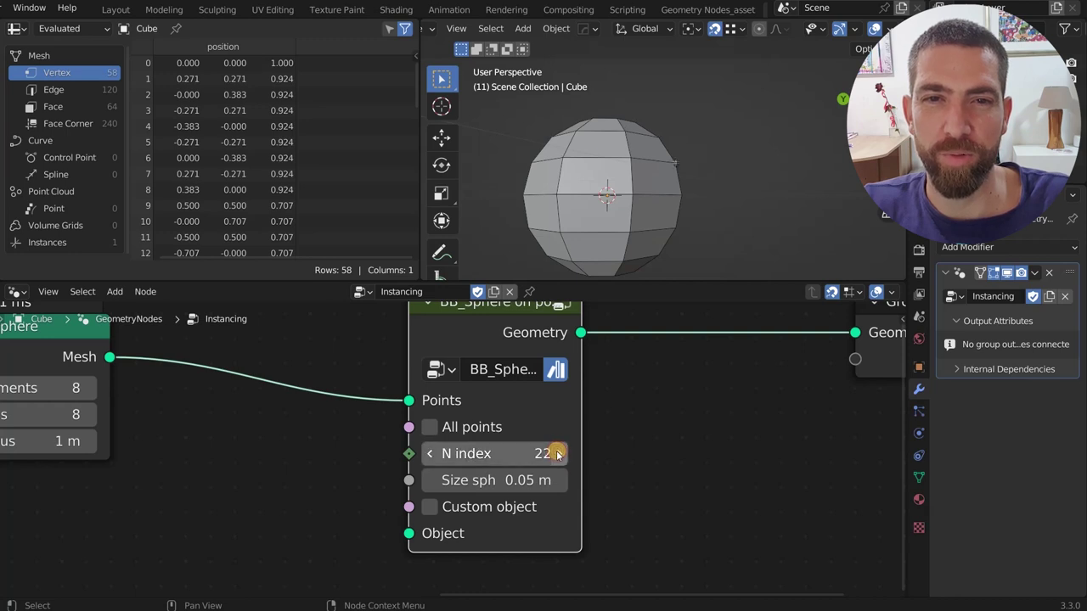
# - Examine the small sphere instanced on the selected point of the UV sphere and the node's N index setting
pyautogui.moveTo(600, 179); pyautogui.dragTo(621, 197, button='middle')
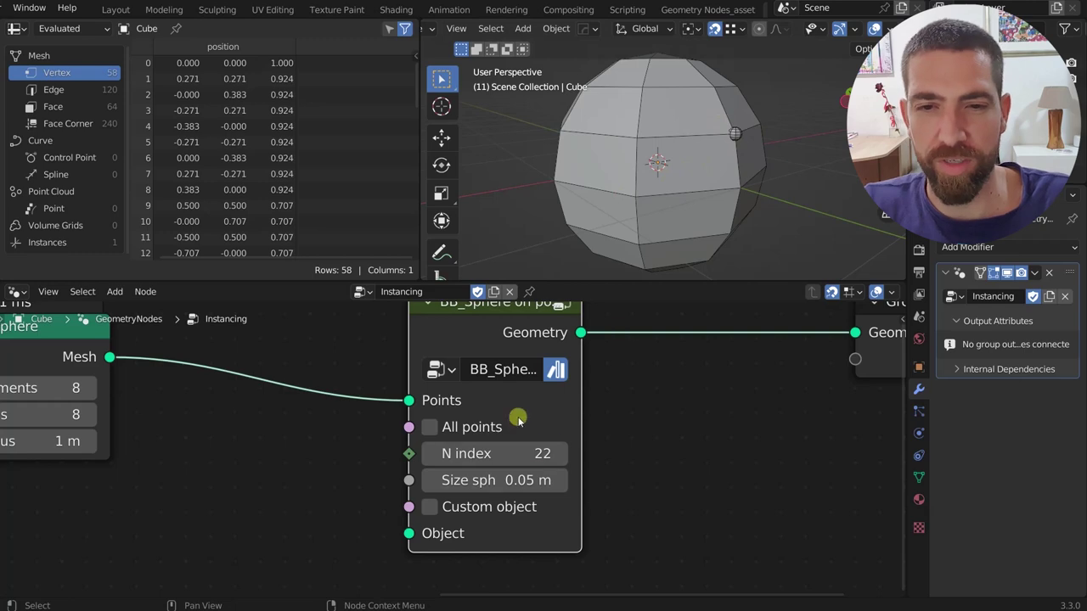
pyautogui.scroll(-3, 526, 355)
pyautogui.scroll(2, 529, 415)
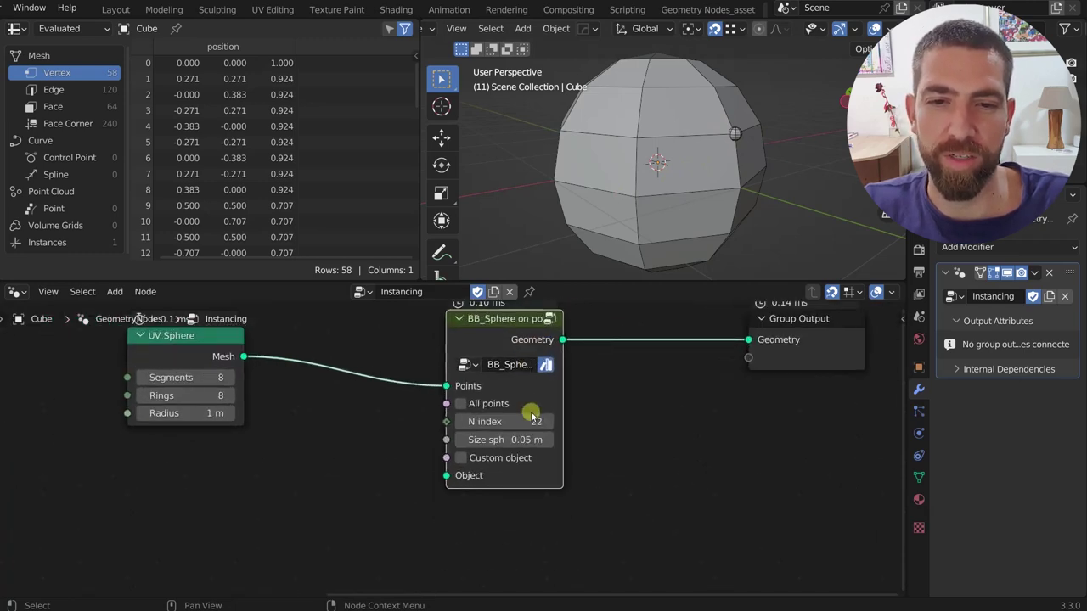
pyautogui.moveTo(550, 430); pyautogui.dragTo(448, 424)
pyautogui.scroll(3, 732, 130)
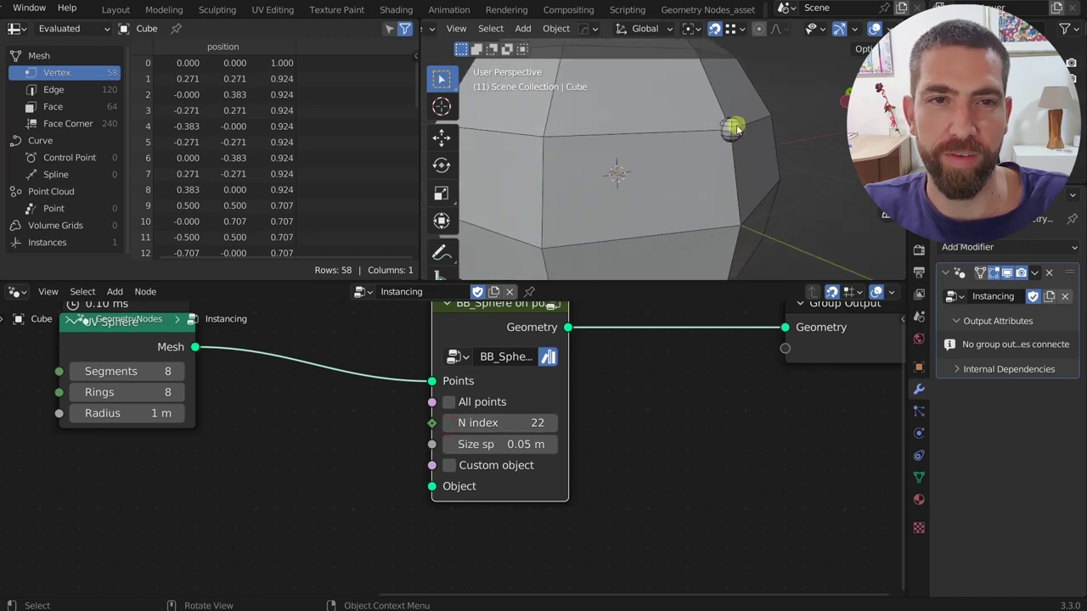
pyautogui.scroll(-5, 619, 146)
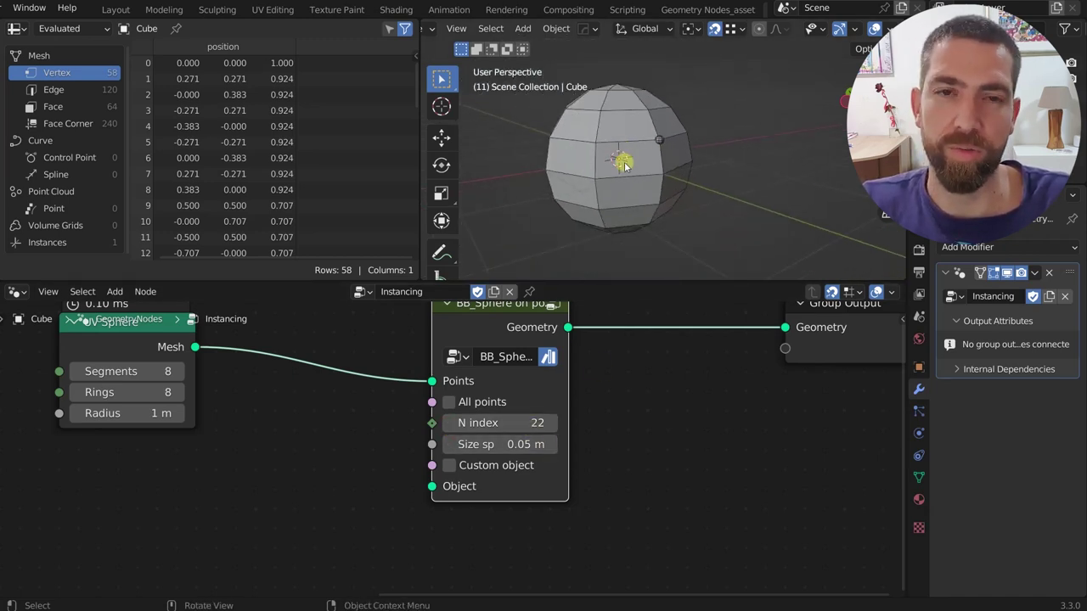
pyautogui.scroll(-3, 614, 346)
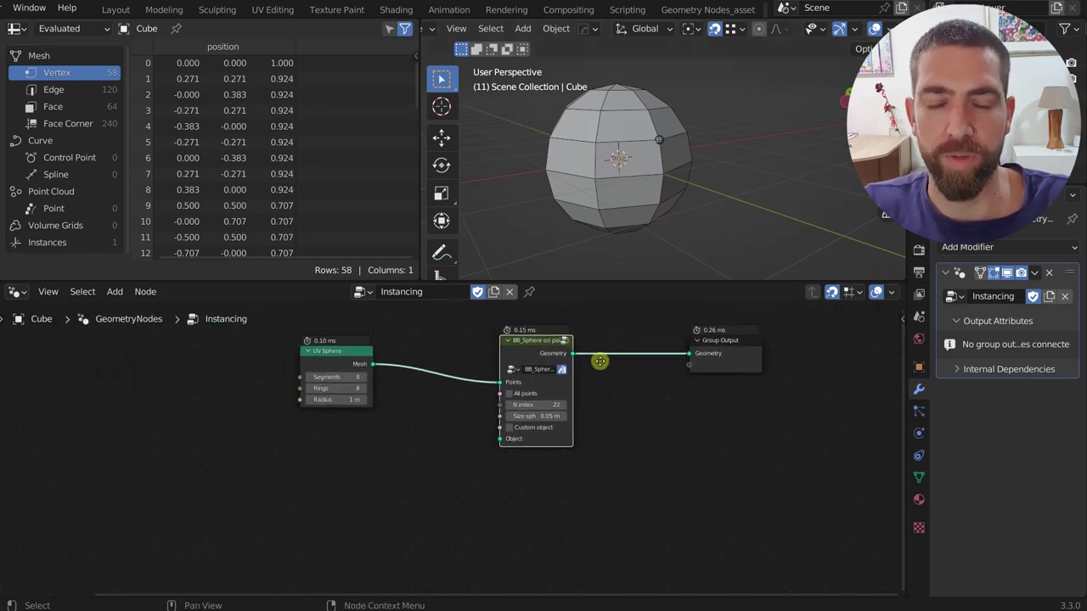
# - Switch to the Modifiers node tree and move the Group Output node farther from the Cube node
pyautogui.click(357, 293)
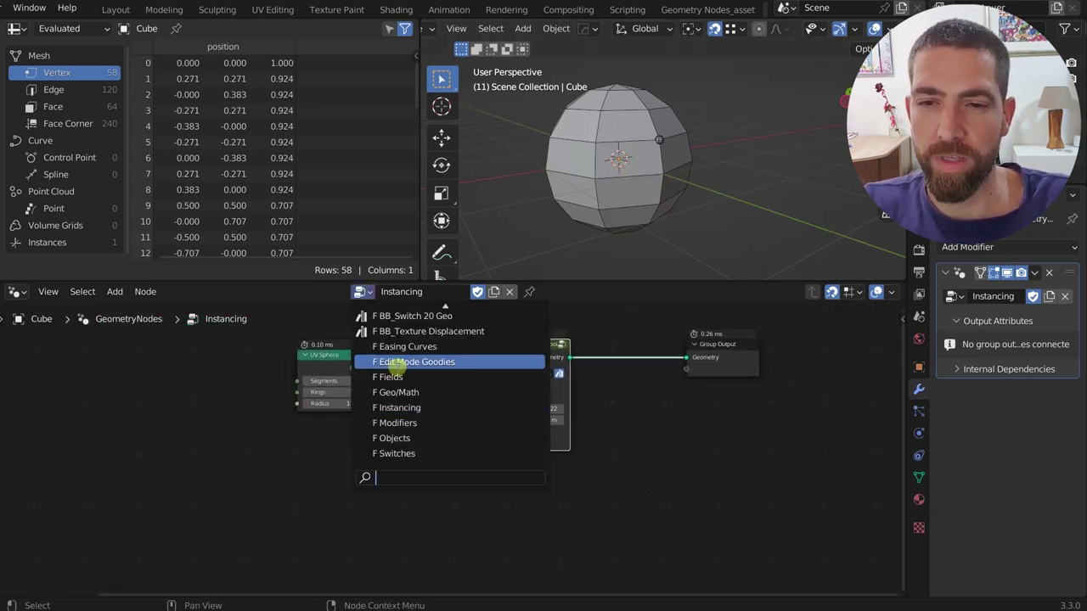
pyautogui.click(418, 420)
pyautogui.scroll(-10, 435, 412)
pyautogui.moveTo(581, 396); pyautogui.dragTo(558, 427, button='middle')
pyautogui.scroll(4, 649, 391)
pyautogui.moveTo(653, 392); pyautogui.dragTo(717, 393)
pyautogui.scroll(-4, 661, 225)
# - Insert the BB Nodes Modifiers node Bend between the Cube and Group Output nodes
pyautogui.scroll(-9, 660, 225)
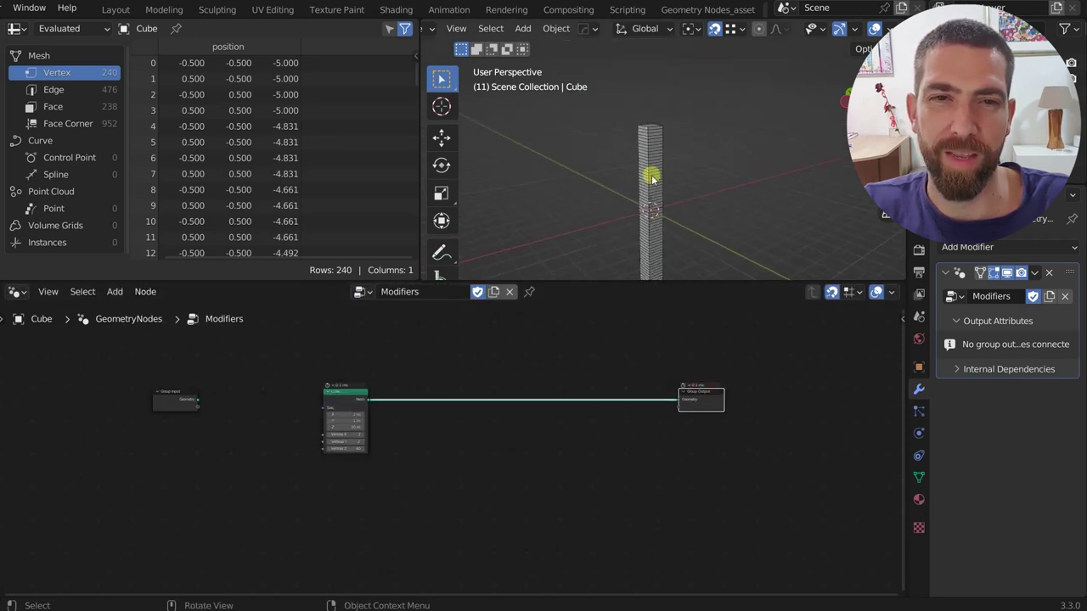
pyautogui.scroll(5, 657, 197)
pyautogui.moveTo(657, 197); pyautogui.dragTo(640, 126, button='middle')
pyautogui.scroll(1, 492, 440)
pyautogui.hotkey('shift', 'a')
pyautogui.moveTo(495, 441)
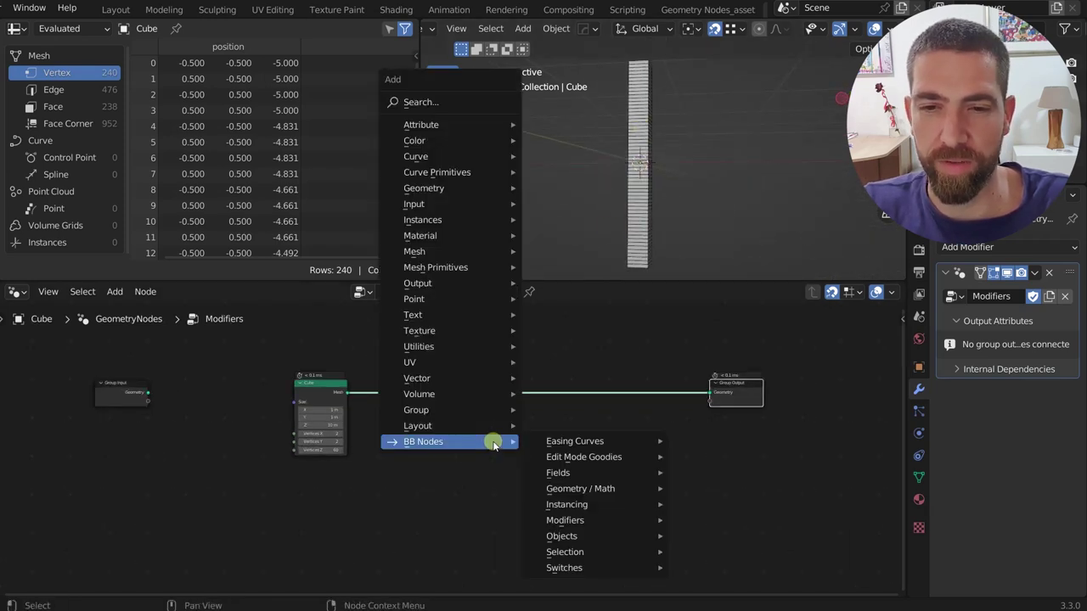
pyautogui.moveTo(605, 522)
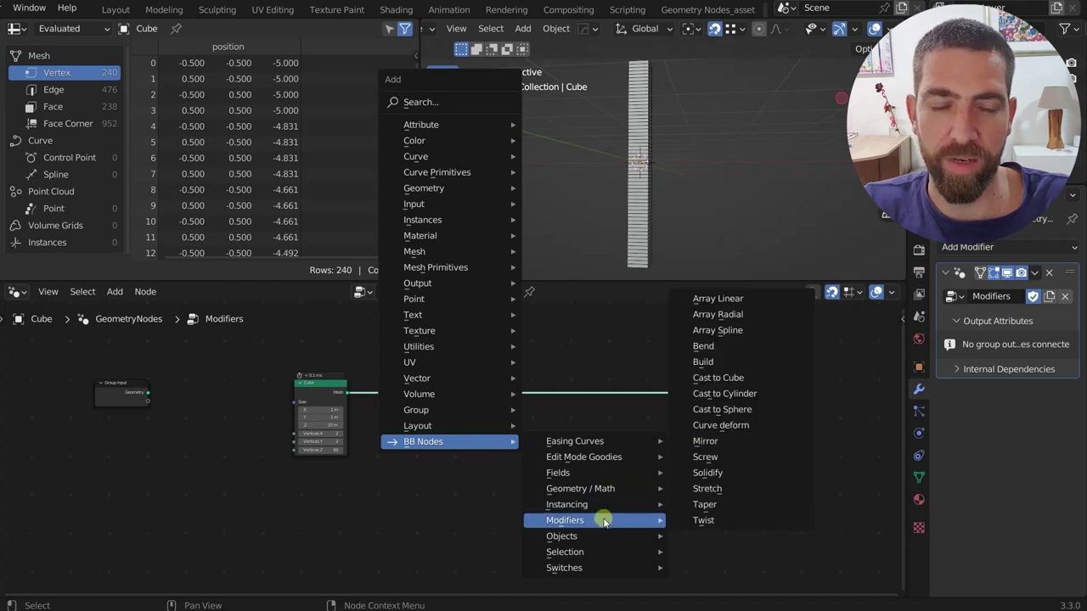
pyautogui.click(727, 347)
pyautogui.click(732, 562)
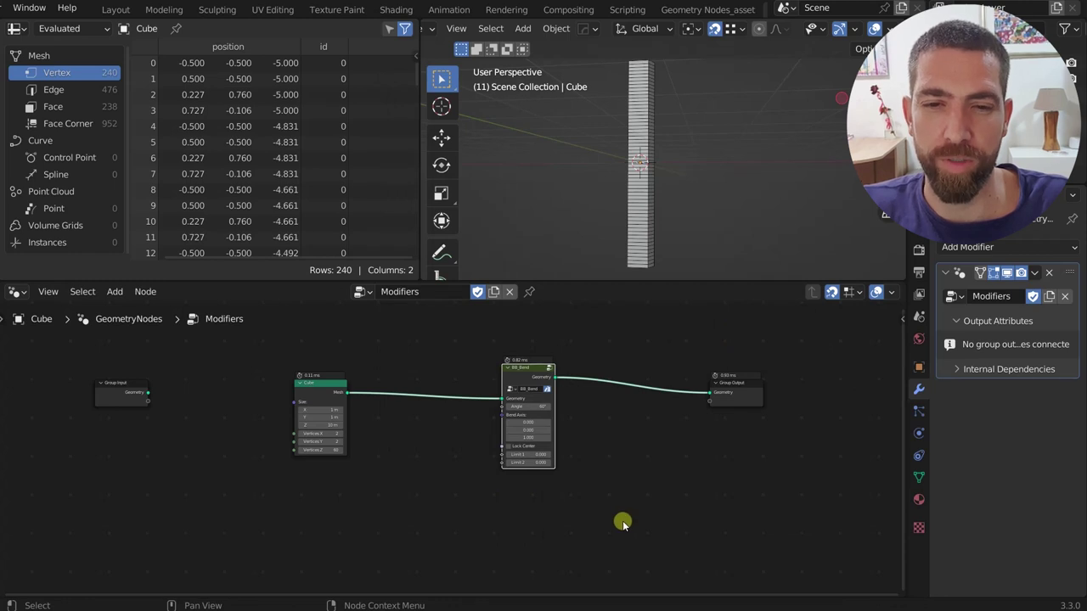
# - Set the Bend node's Bend Axis to 0, 1, 0 and increase its Angle to 117°
pyautogui.scroll(2, 553, 465)
pyautogui.scroll(3, 522, 429)
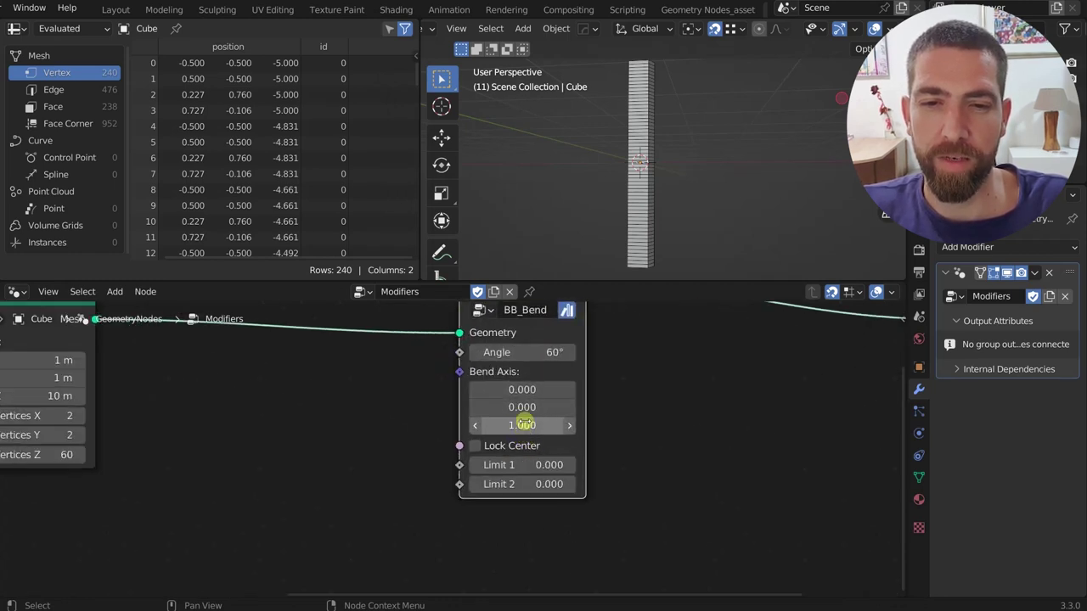
pyautogui.click(522, 407)
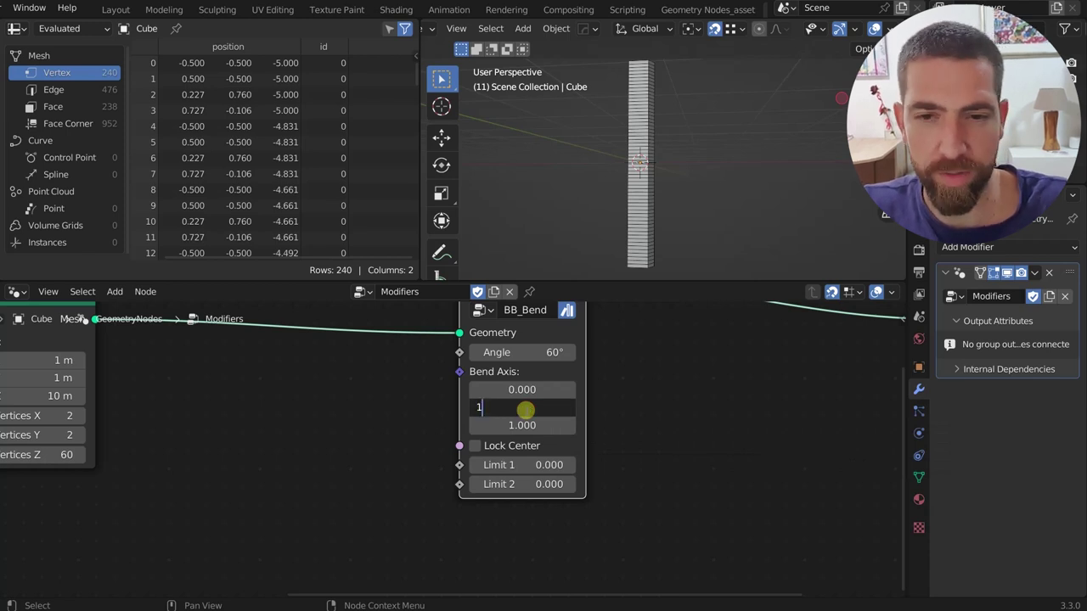
pyautogui.press('Return')
pyautogui.click(526, 428)
pyautogui.write('0')
pyautogui.press('Return')
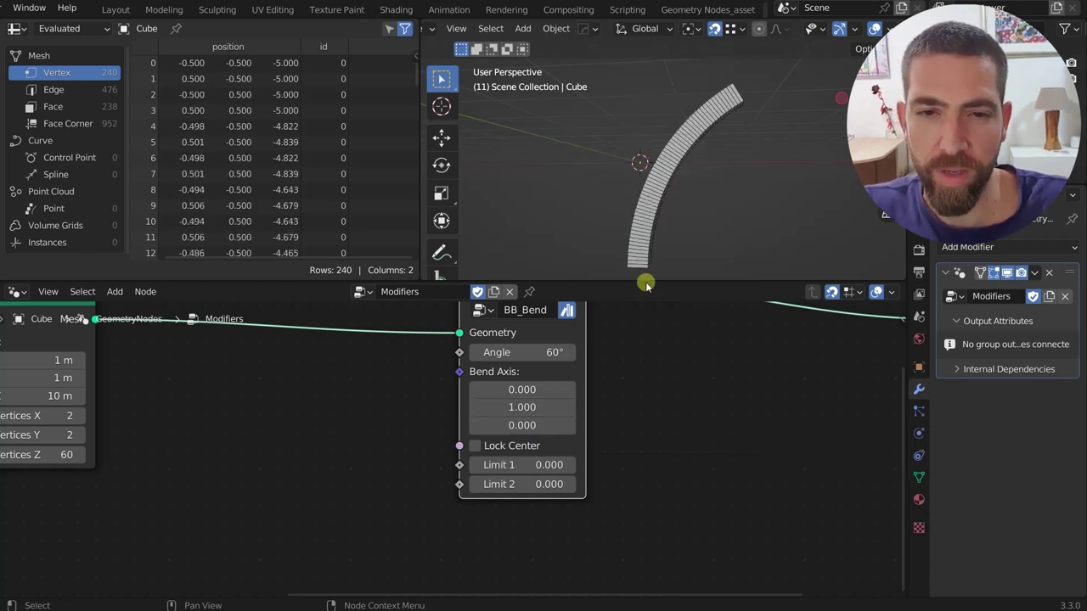
pyautogui.moveTo(646, 276); pyautogui.dragTo(651, 311, button='middle')
pyautogui.scroll(1, 651, 311)
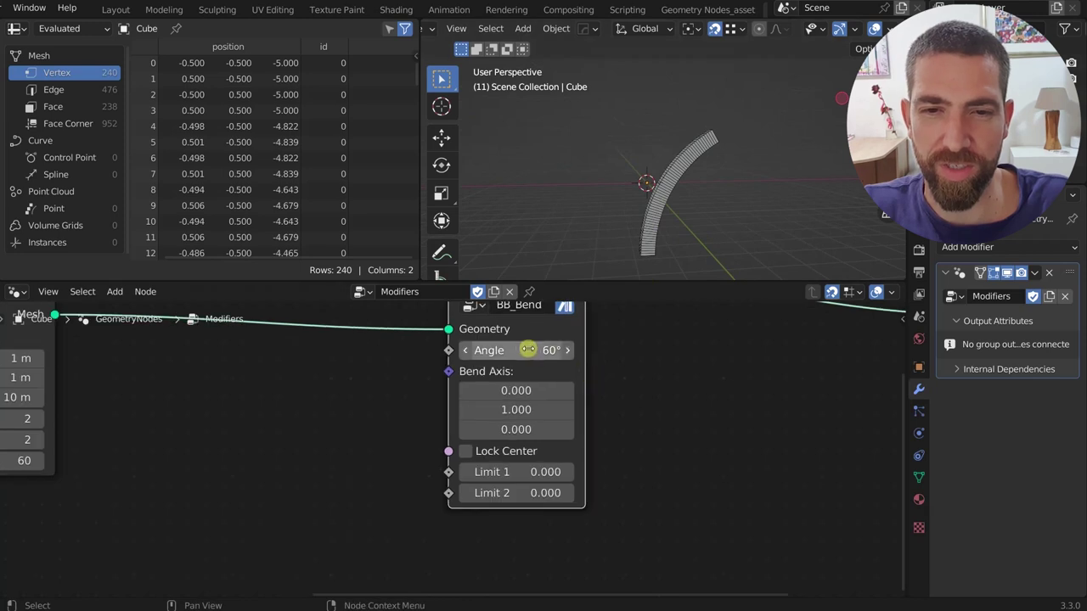
pyautogui.moveTo(526, 349); pyautogui.dragTo(854, 364)
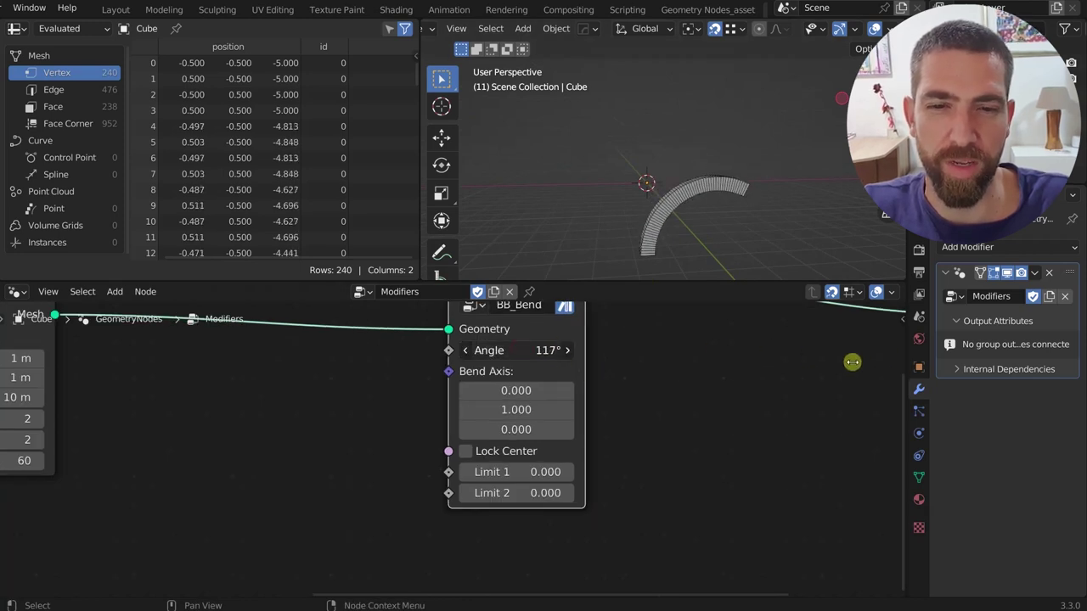
# - Inspect the bent column in the viewport, muting and unmuting the Bend node to compare the shapes
pyautogui.scroll(1, 553, 451)
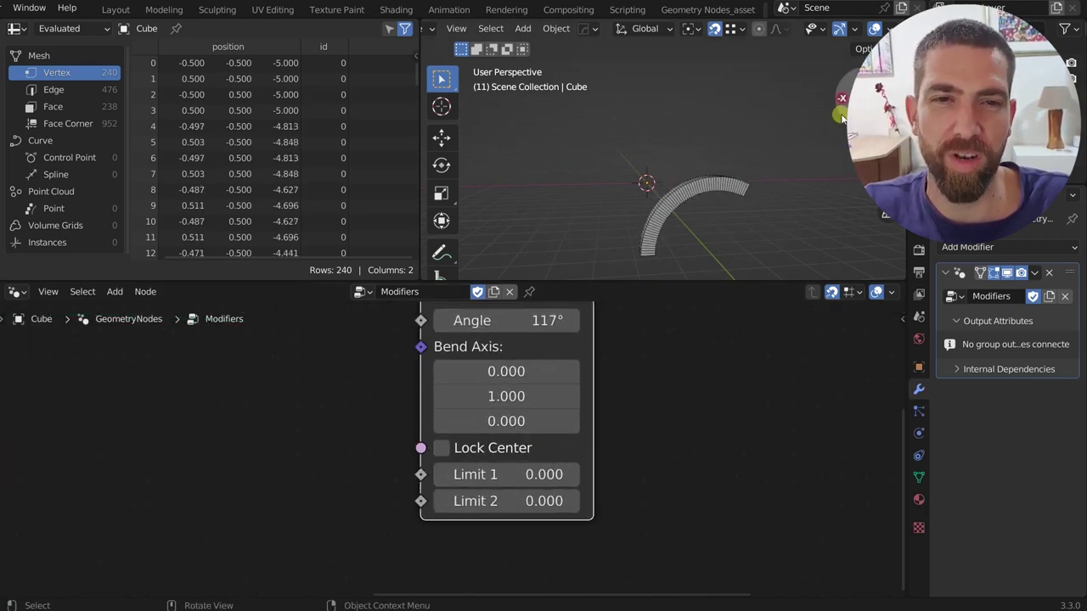
pyautogui.moveTo(843, 118); pyautogui.dragTo(642, 214)
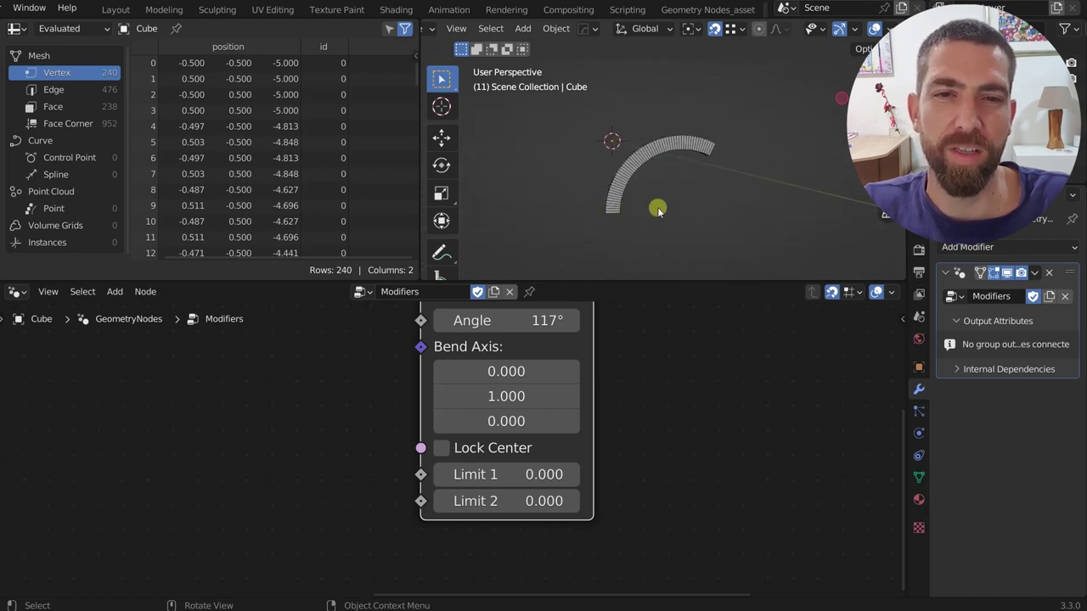
pyautogui.moveTo(629, 224)
pyautogui.mouseDown()
pyautogui.moveTo(638, 221)
pyautogui.moveTo(615, 219)
pyautogui.mouseUp()
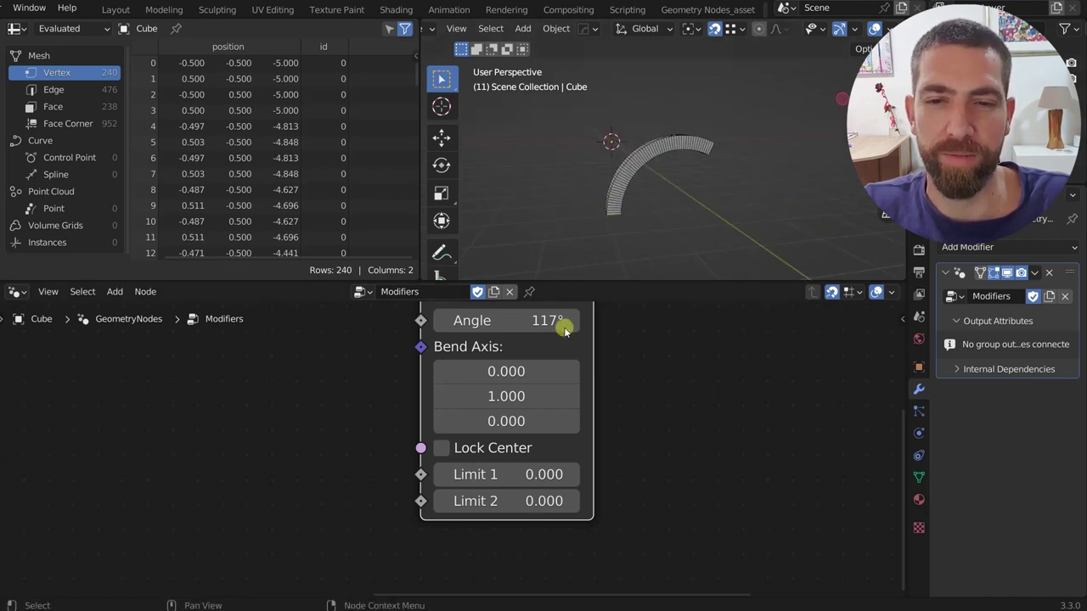
pyautogui.scroll(-2, 536, 422)
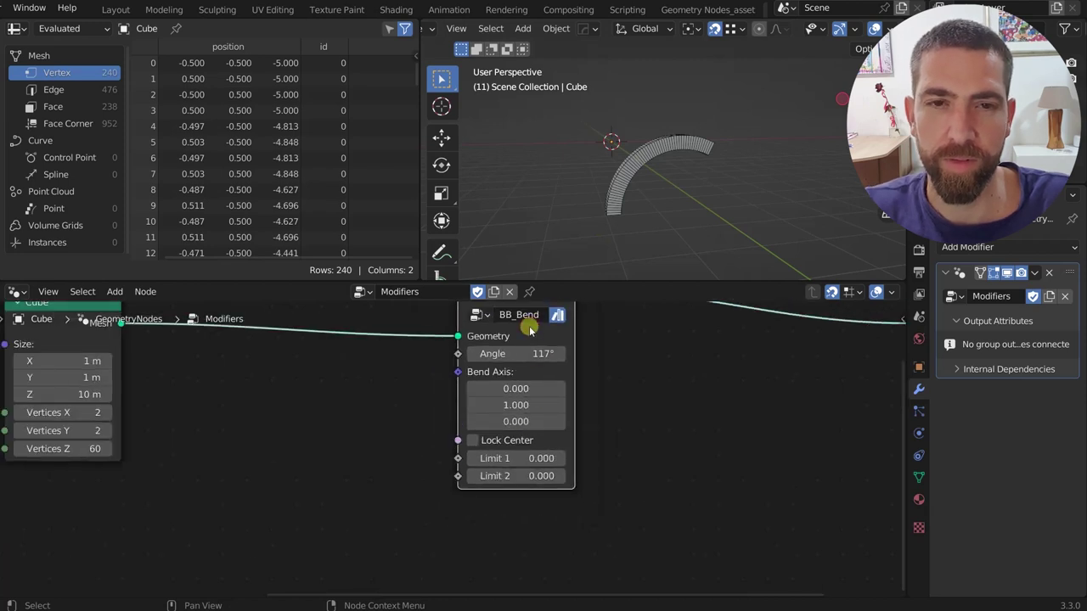
pyautogui.press('m')
pyautogui.press('m')
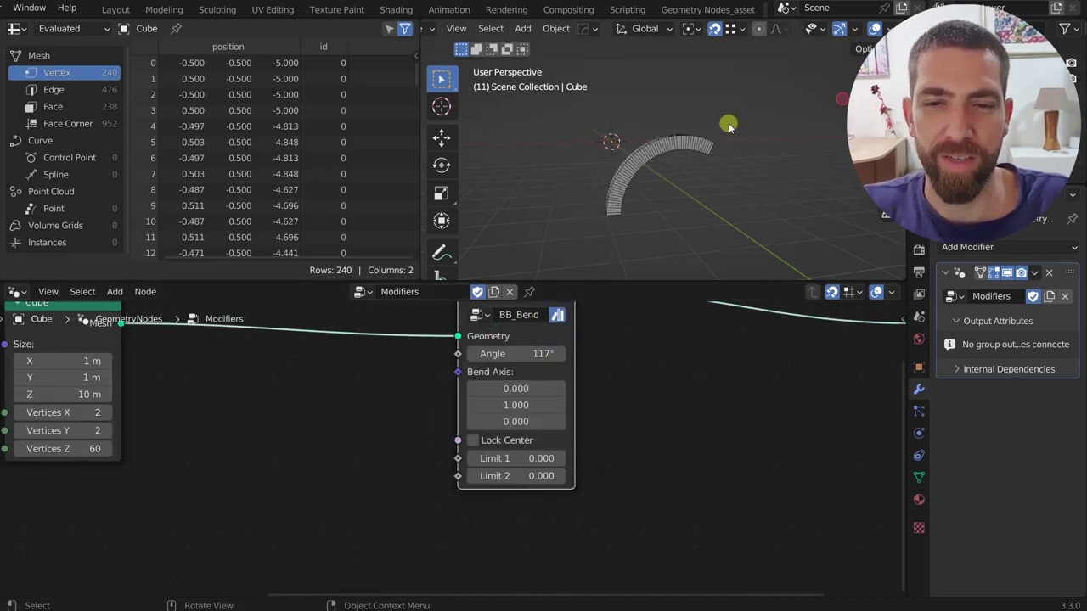
# - Try Lock Center on the Bend node while raising the Angle to 165°, and turn Lock Center back off
pyautogui.click(473, 440)
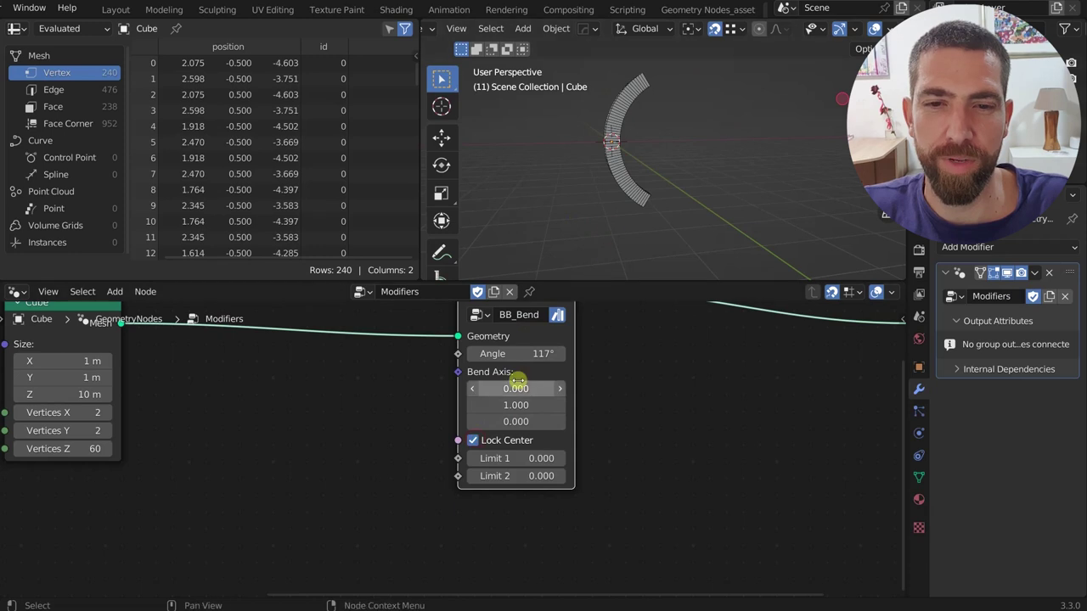
pyautogui.moveTo(535, 353); pyautogui.dragTo(798, 405)
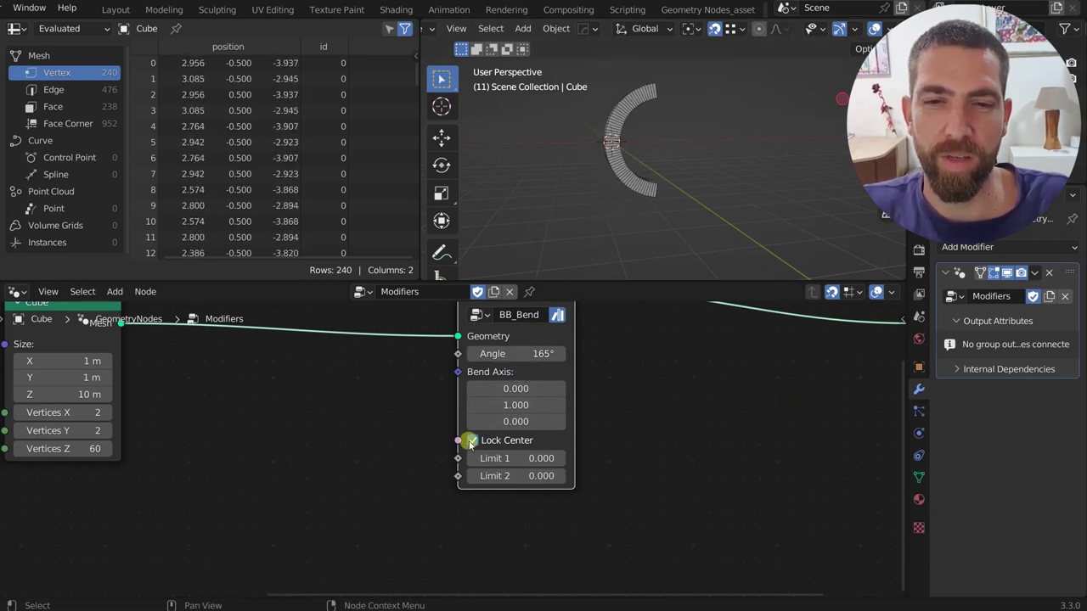
pyautogui.click(473, 440)
# - Set the Bend node's Limit 1 to about 0.283 and Limit 2 to about 0.325
pyautogui.scroll(3, 526, 458)
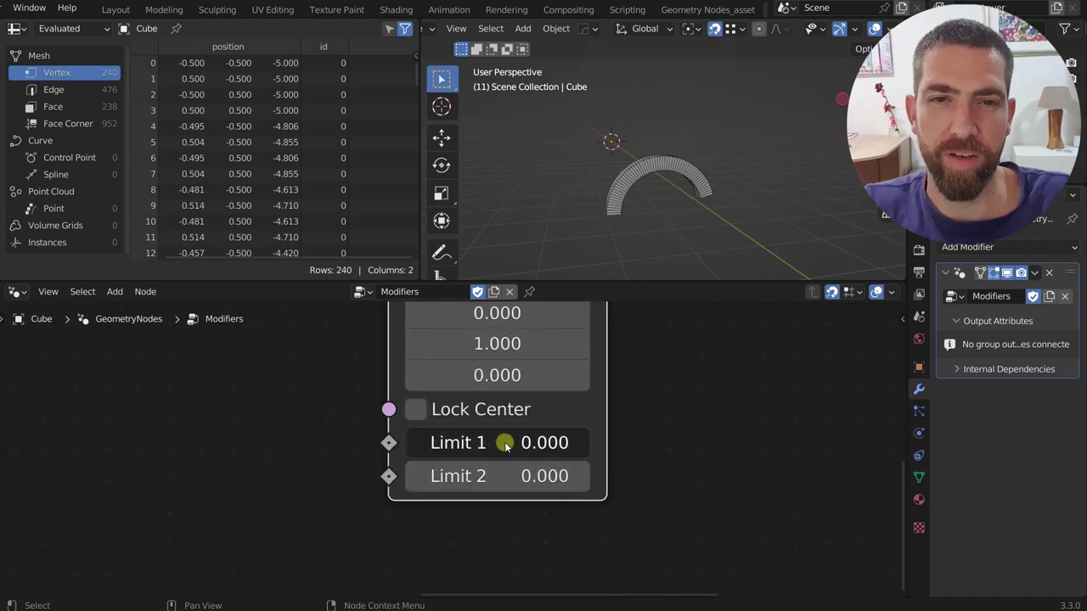
pyautogui.moveTo(505, 446); pyautogui.dragTo(467, 446)
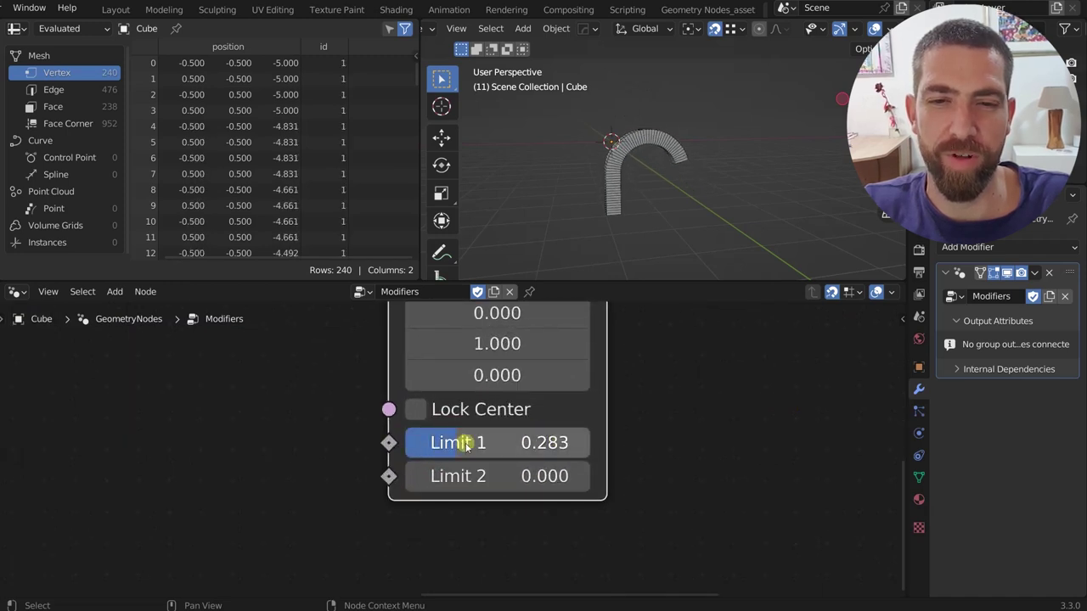
pyautogui.click(540, 476)
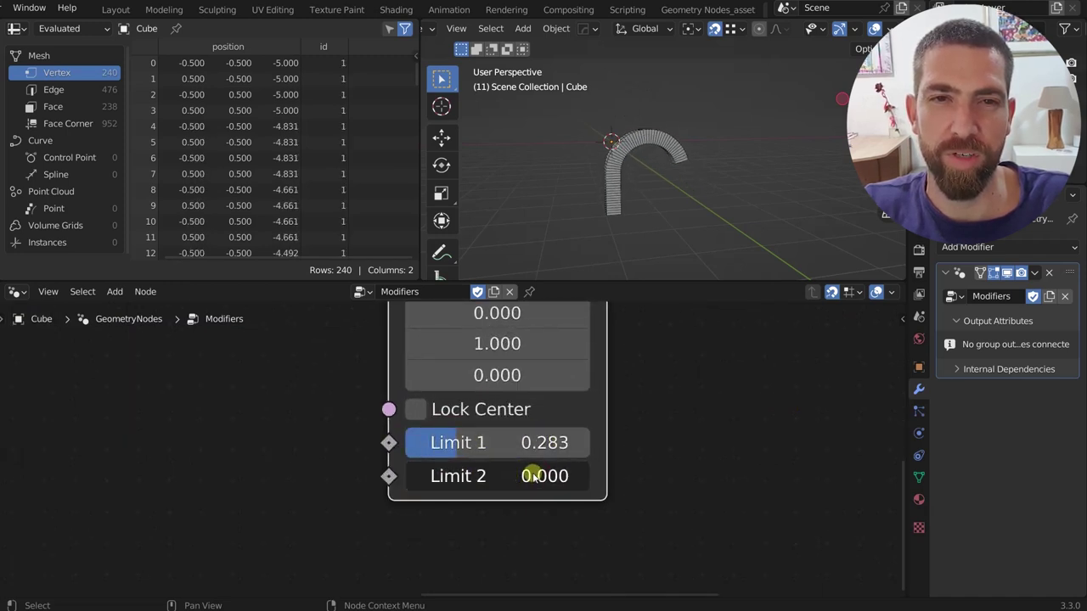
pyautogui.moveTo(531, 475); pyautogui.dragTo(467, 479)
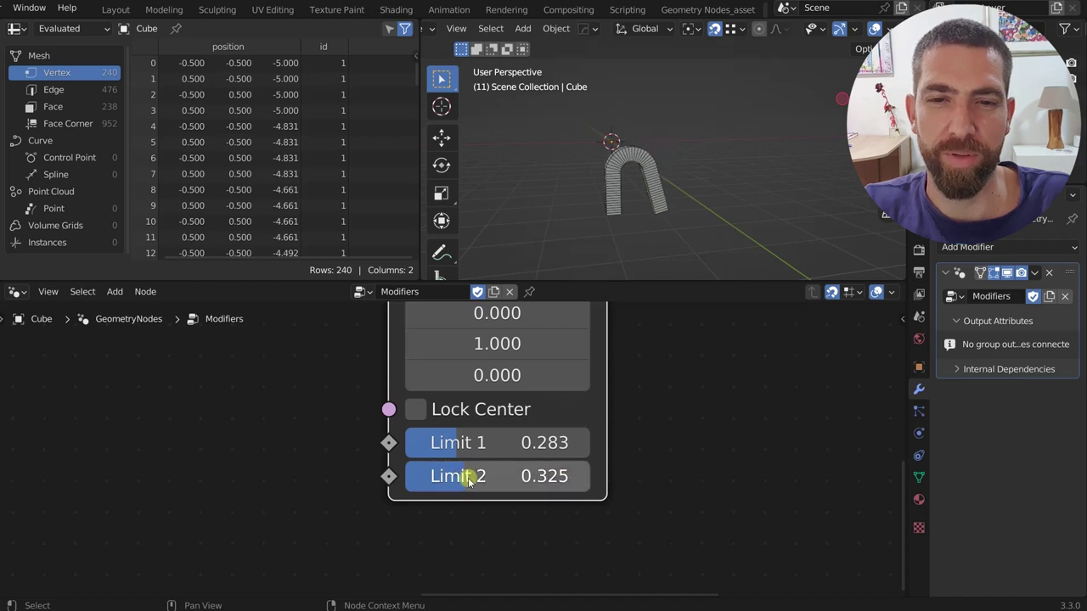
# - Lower the Bend node's Angle to about 107° with both limits in effect
pyautogui.scroll(2, 509, 418)
pyautogui.scroll(-10, 533, 473)
pyautogui.scroll(4, 518, 356)
pyautogui.click(507, 351)
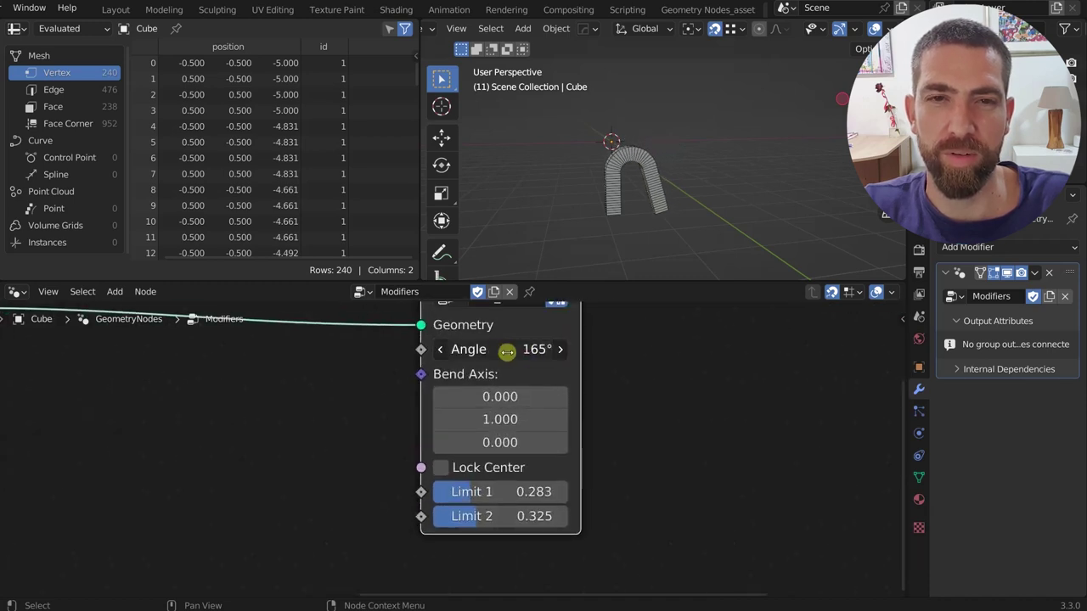
pyautogui.moveTo(507, 352); pyautogui.dragTo(181, 335)
# - Remove the Bend node while keeping the Cube node connected to Group Output
pyautogui.scroll(-5, 565, 382)
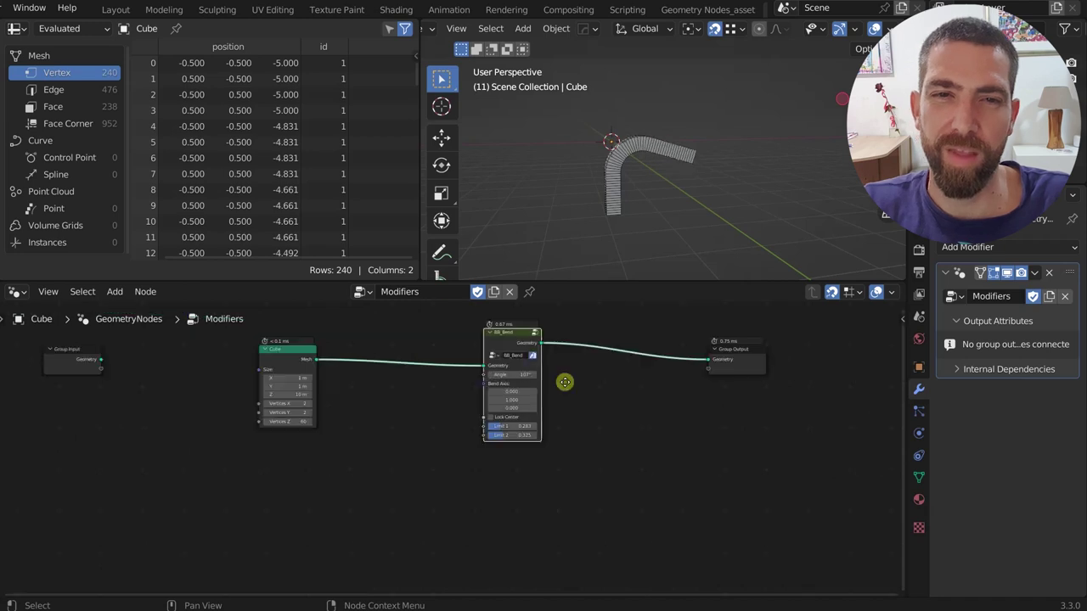
pyautogui.hotkey('ctrl', 'x')
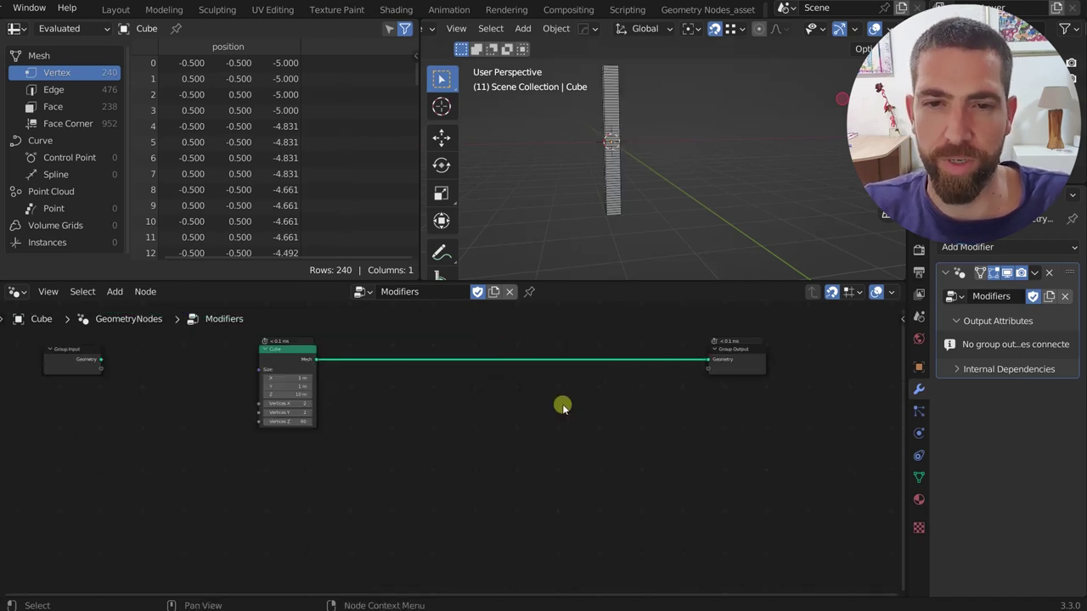
pyautogui.scroll(-1, 563, 406)
# - Set the Cube node's Z size to 3 m and its Vertices Z to 10
pyautogui.scroll(4, 235, 405)
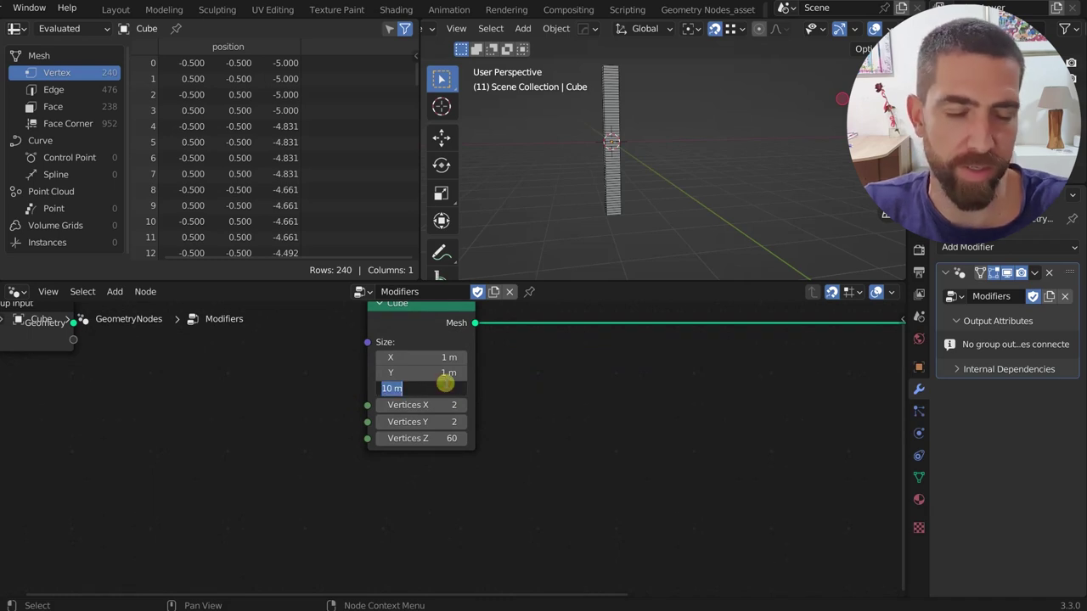
pyautogui.write('3')
pyautogui.press('Return')
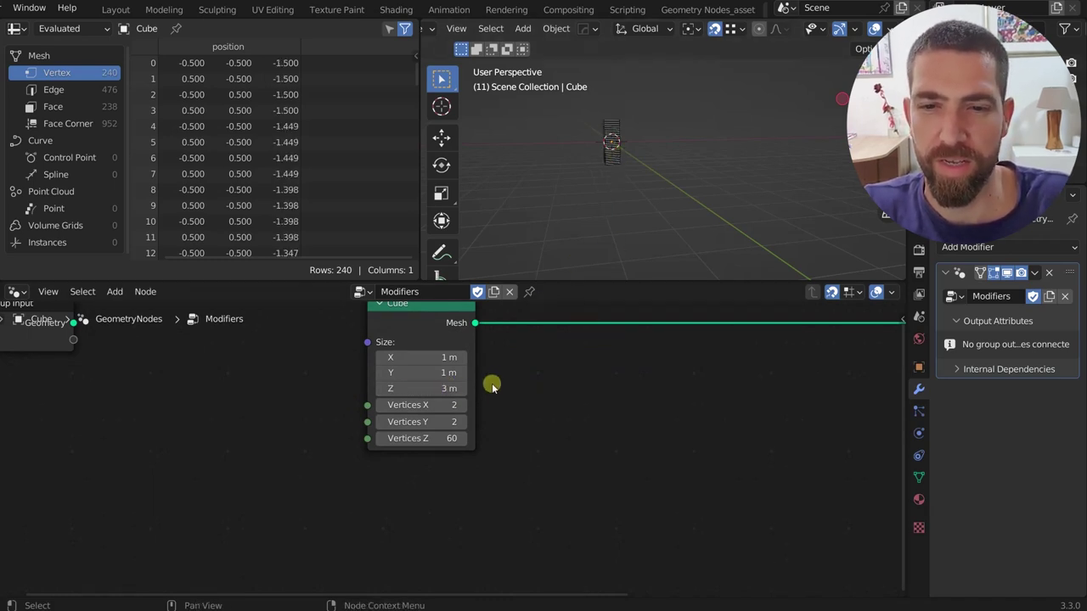
pyautogui.doubleClick(435, 439)
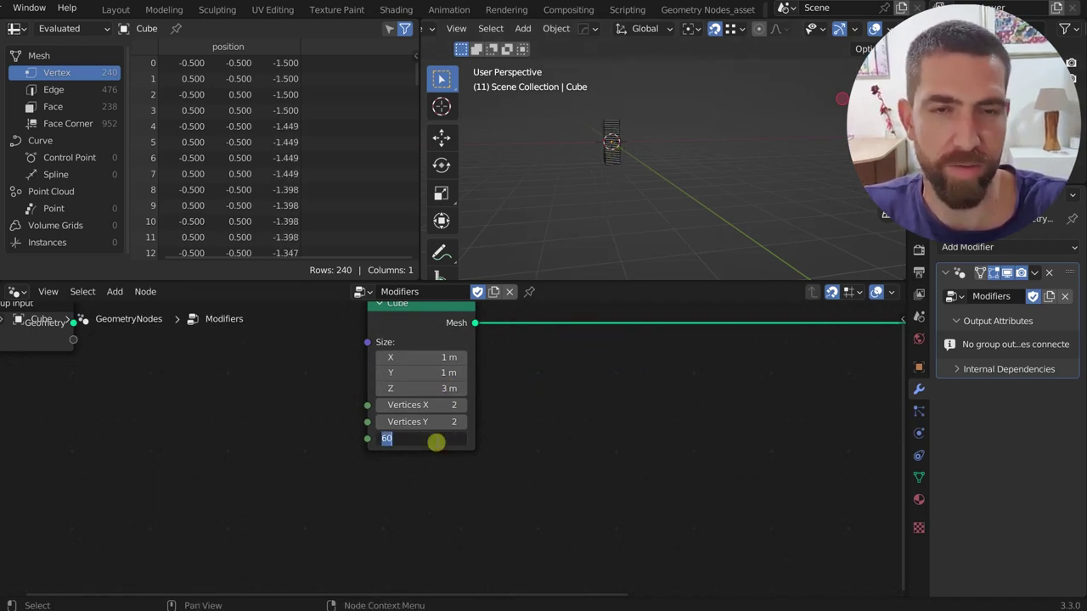
pyautogui.write('10')
pyautogui.press('Return')
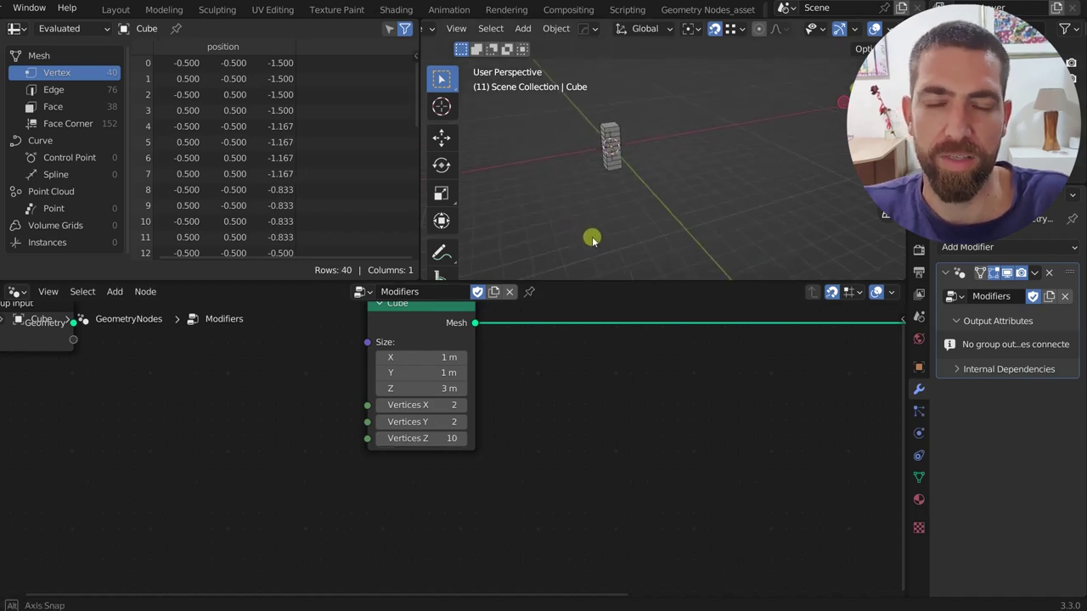
# - Insert the BB Nodes Modifiers node Array Radial between the Cube and Group Output nodes
pyautogui.moveTo(600, 236); pyautogui.dragTo(641, 223, button='middle')
pyautogui.press('Home')
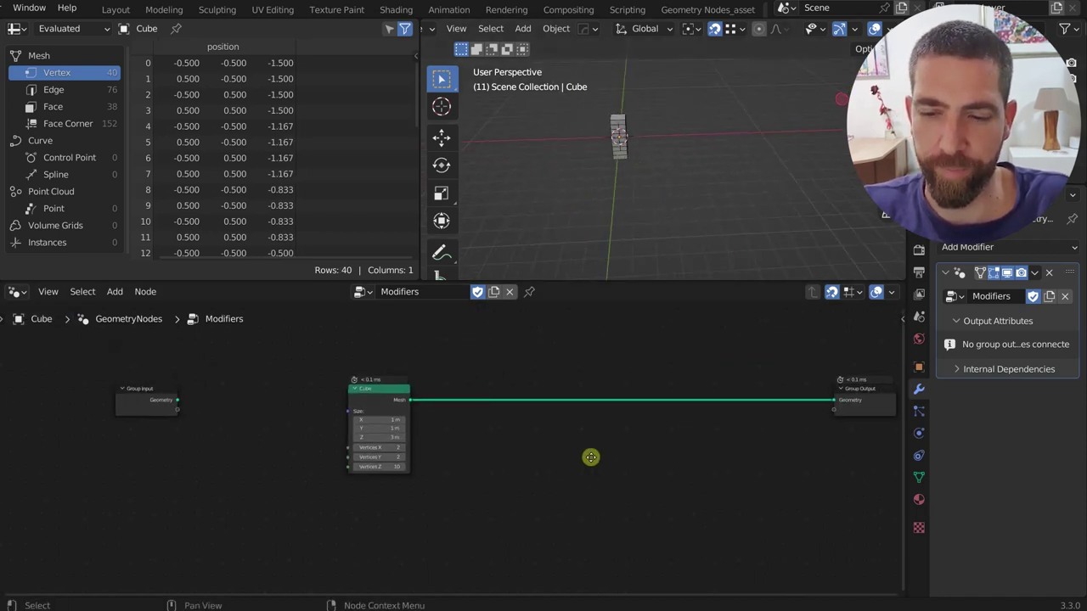
pyautogui.hotkey('shift', 'a')
pyautogui.moveTo(592, 459)
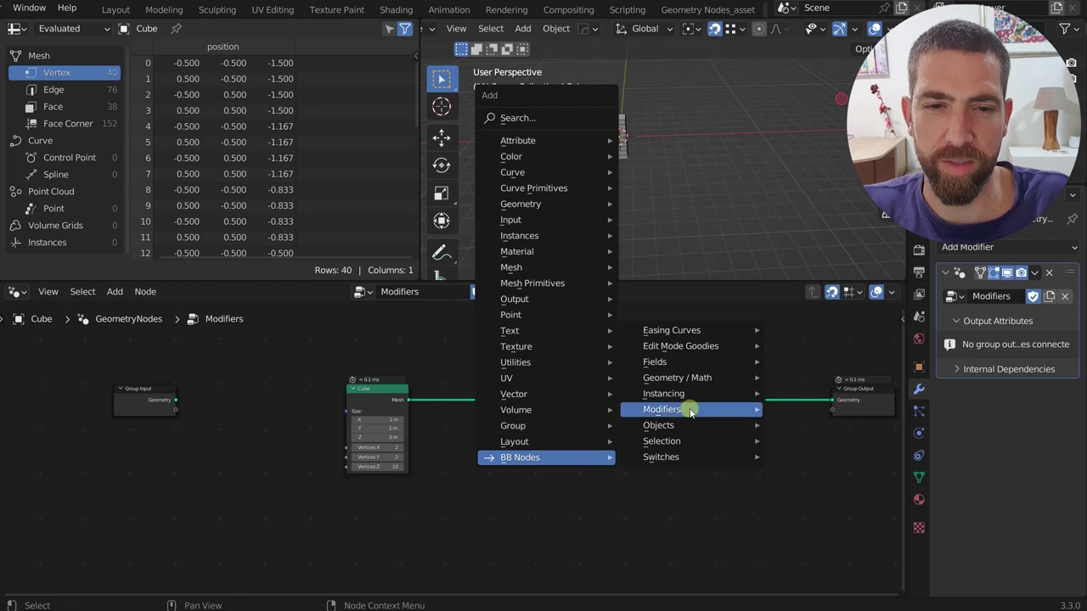
pyautogui.moveTo(754, 409)
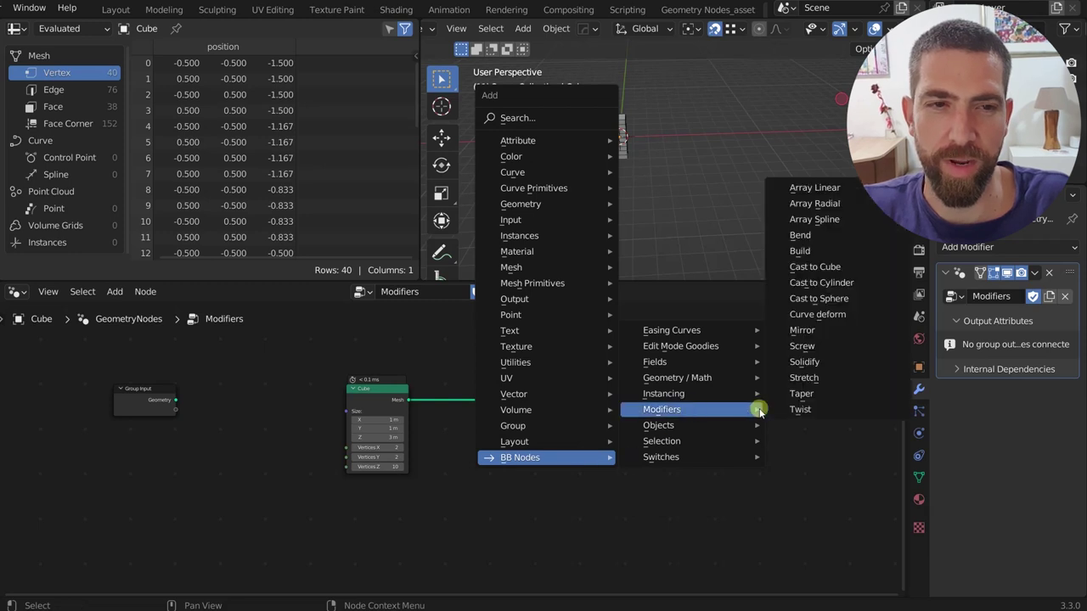
pyautogui.click(813, 204)
pyautogui.click(744, 231)
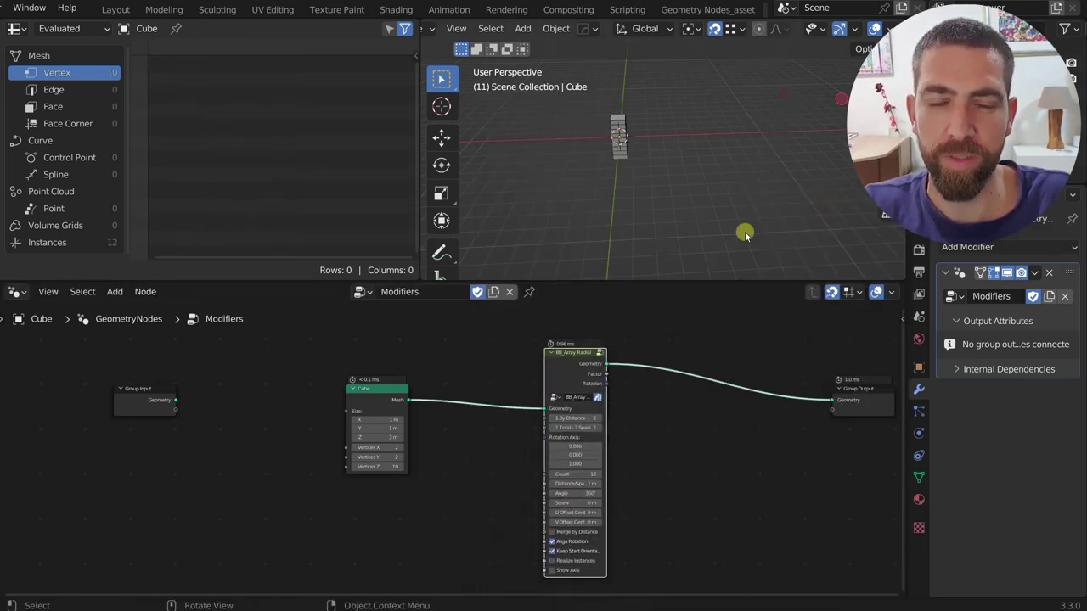
# - Insert a Transform node between the Cube and Array Radial nodes
pyautogui.scroll(5, 645, 110)
pyautogui.moveTo(608, 266); pyautogui.dragTo(587, 245, button='middle')
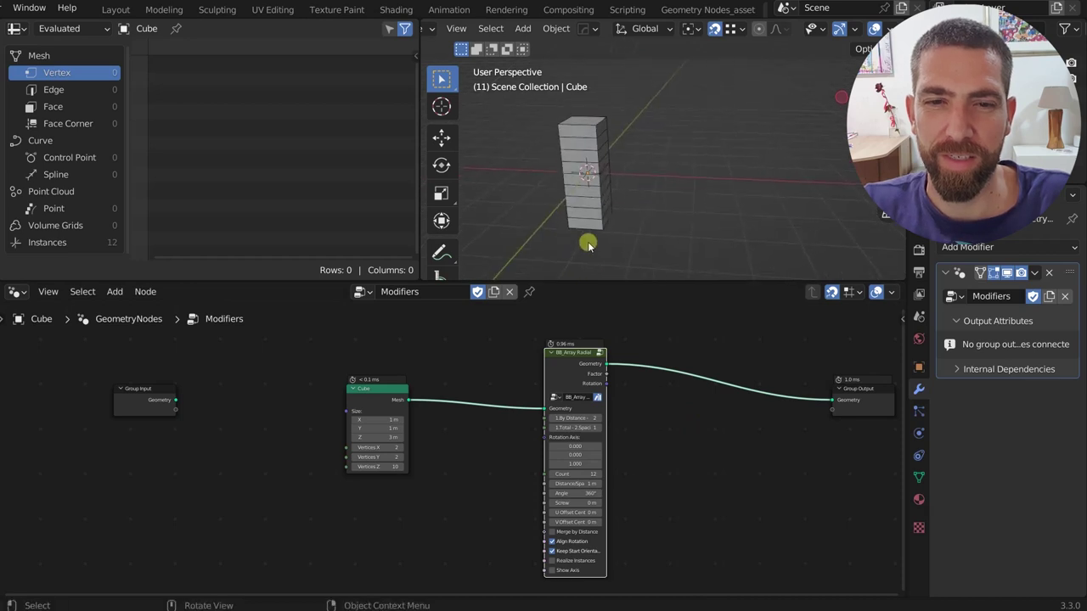
pyautogui.scroll(-2, 591, 386)
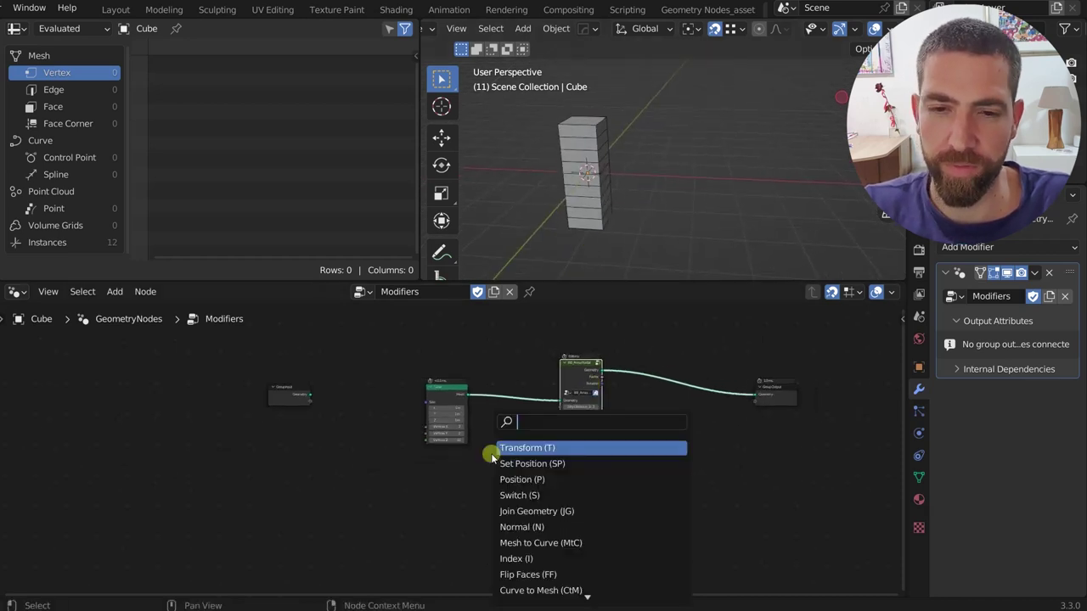
pyautogui.write('tr')
pyautogui.click(527, 447)
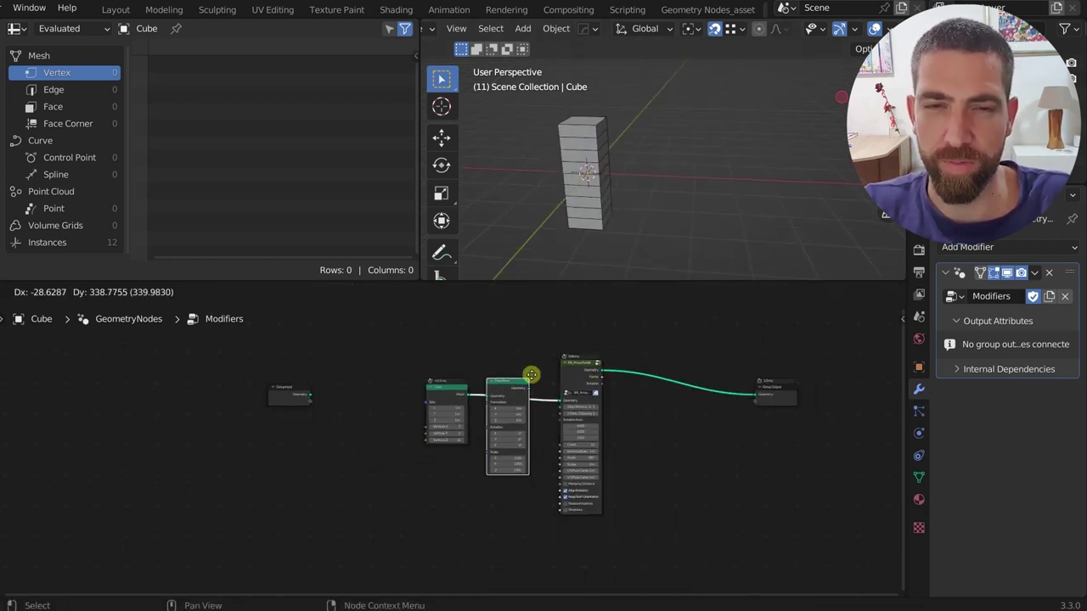
pyautogui.click(532, 376)
pyautogui.scroll(1, 523, 433)
pyautogui.scroll(2, 523, 433)
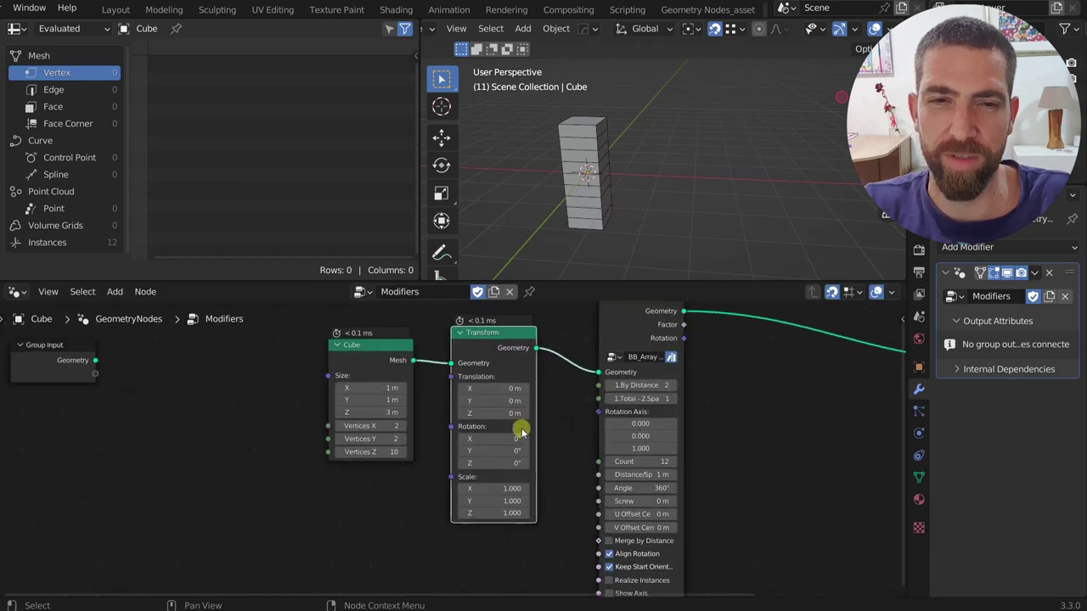
pyautogui.scroll(-2, 522, 433)
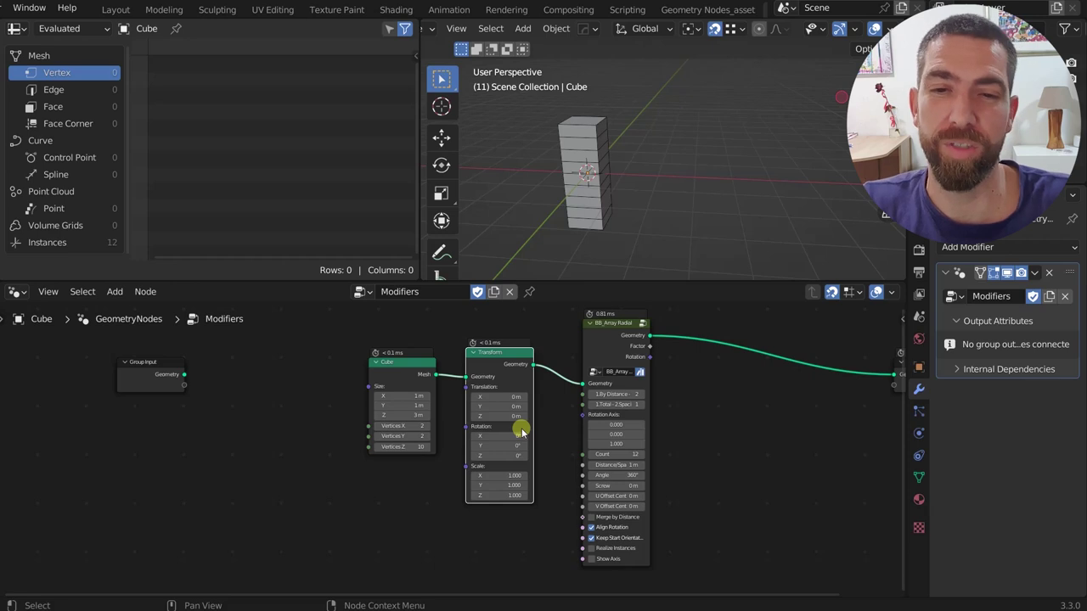
# - Move the Cube and Transform nodes away from Array Radial and set the Transform's Translation X to -4.5 m
pyautogui.moveTo(518, 330); pyautogui.dragTo(379, 373)
pyautogui.moveTo(472, 366); pyautogui.dragTo(394, 366)
pyautogui.scroll(1, 419, 382)
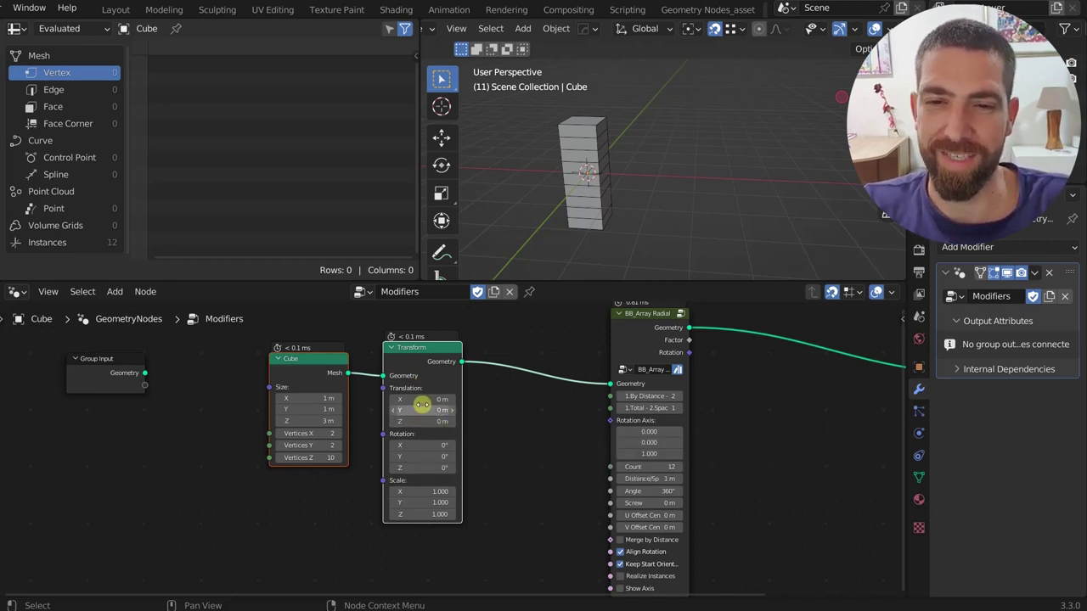
pyautogui.moveTo(433, 399); pyautogui.dragTo(403, 400)
pyautogui.moveTo(645, 135); pyautogui.dragTo(670, 196, button='middle')
pyautogui.scroll(1, 696, 467)
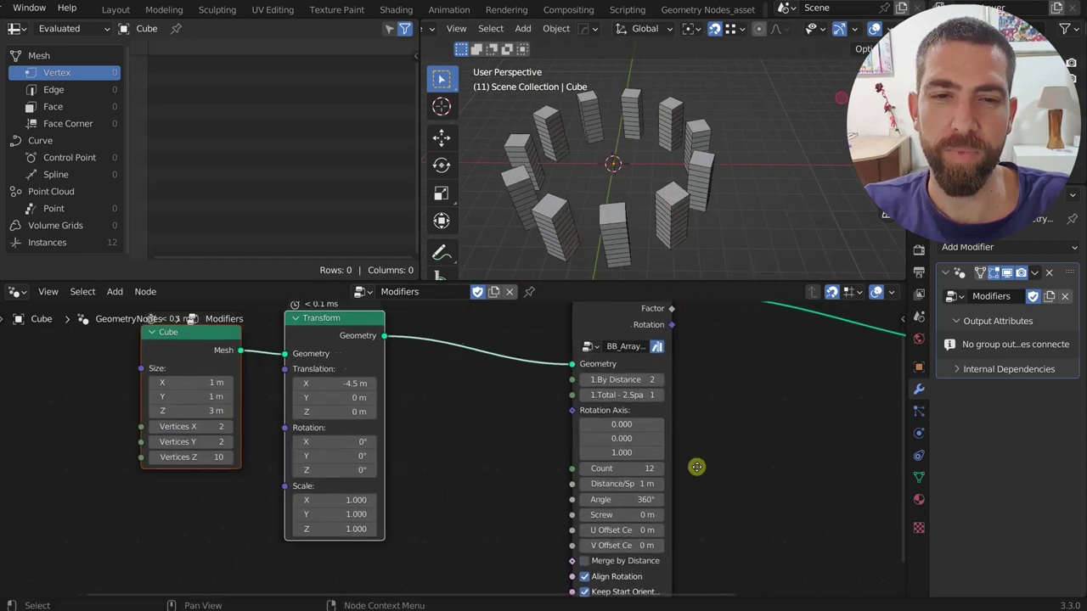
# - Widen the Array Radial node enough to read its full input labels
pyautogui.scroll(1, 694, 410)
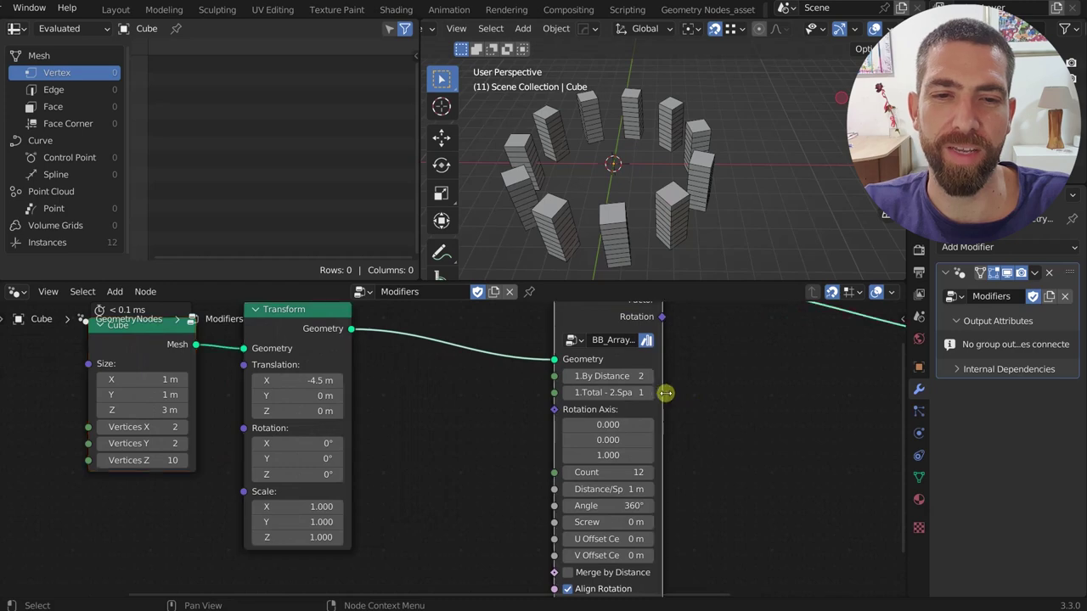
pyautogui.moveTo(665, 393); pyautogui.dragTo(724, 394)
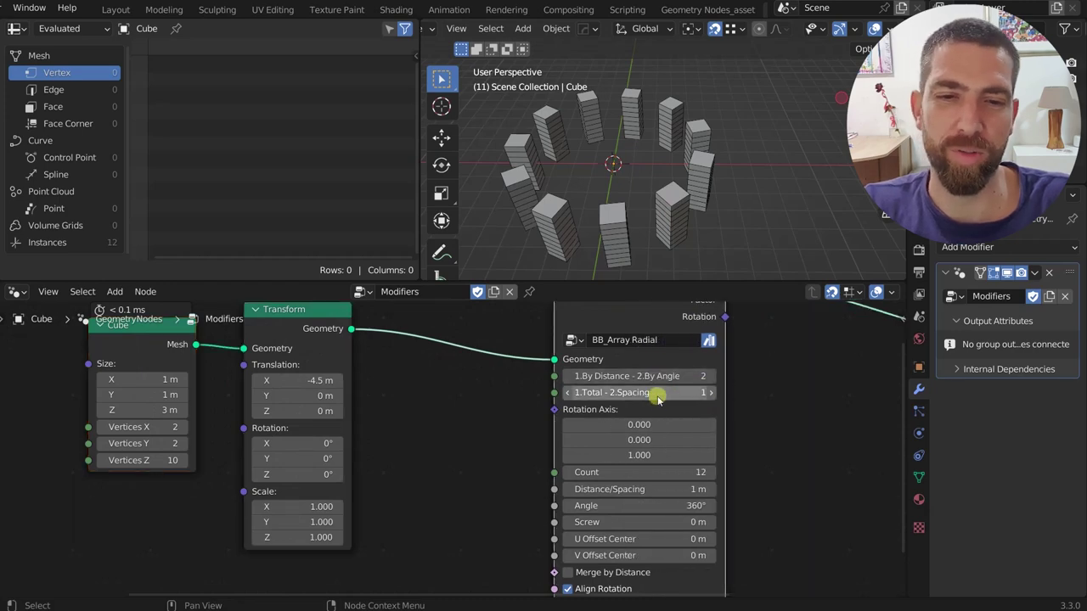
pyautogui.scroll(-2, 661, 437)
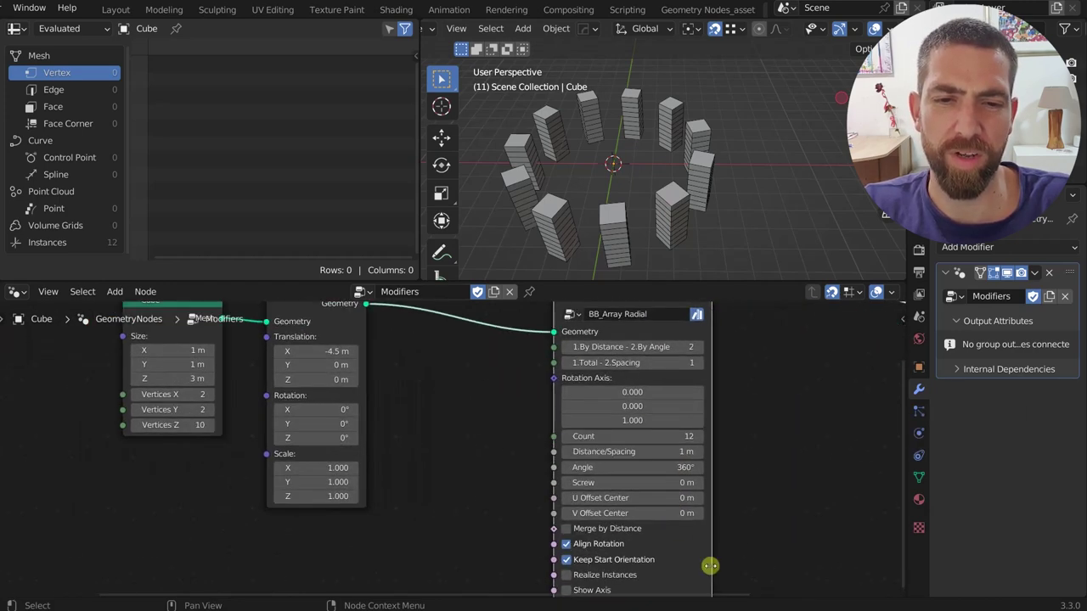
pyautogui.moveTo(745, 544); pyautogui.dragTo(696, 522, button='middle')
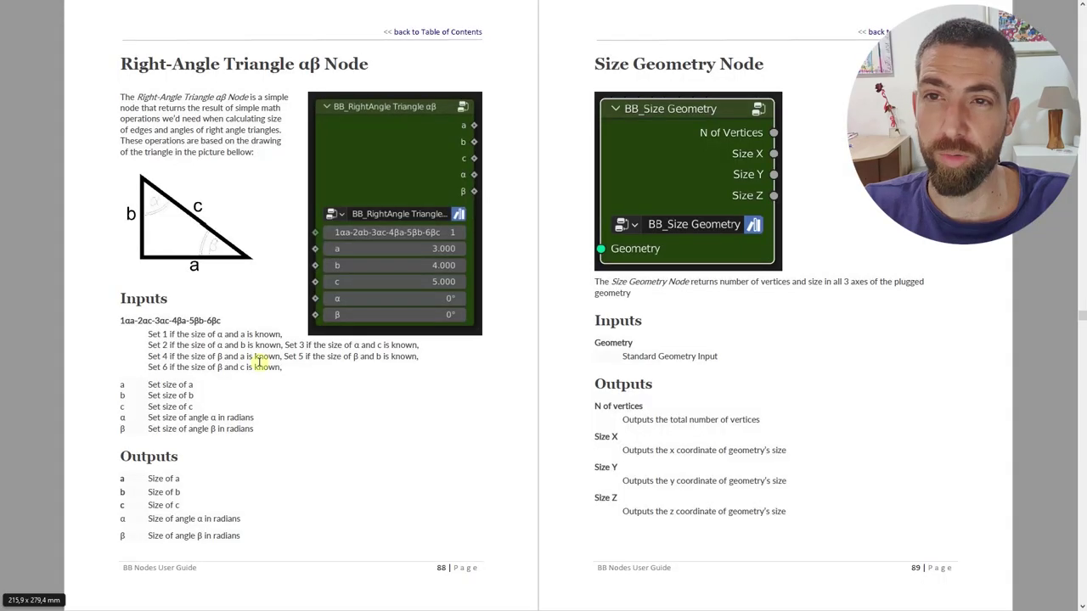
# - Look up the Array Radial node in the BB Nodes user guide and review its inputs, outputs and example
pyautogui.click(425, 31)
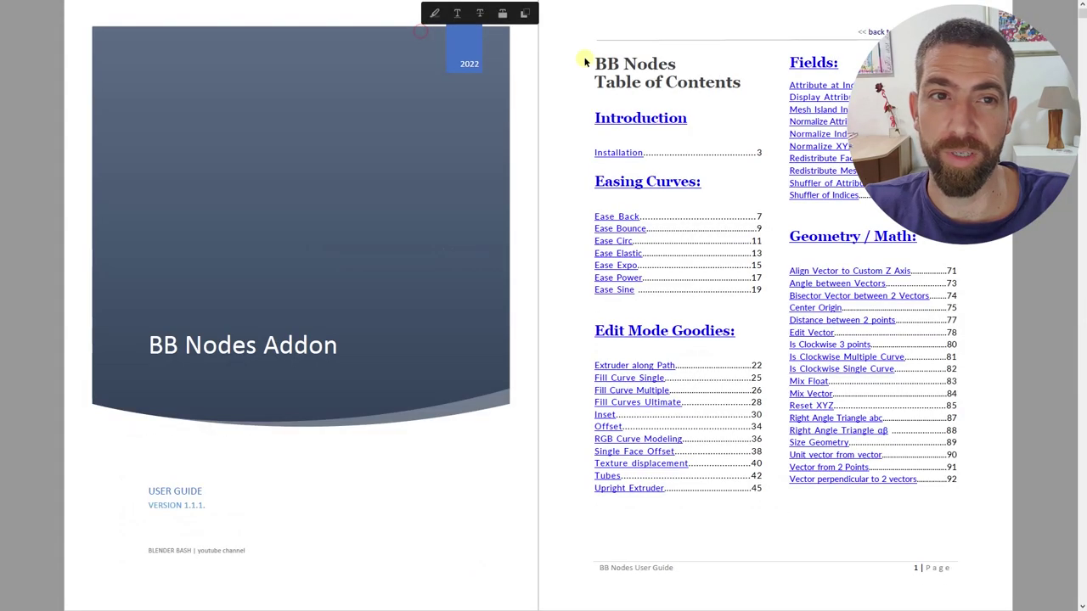
pyautogui.press('pagedown')
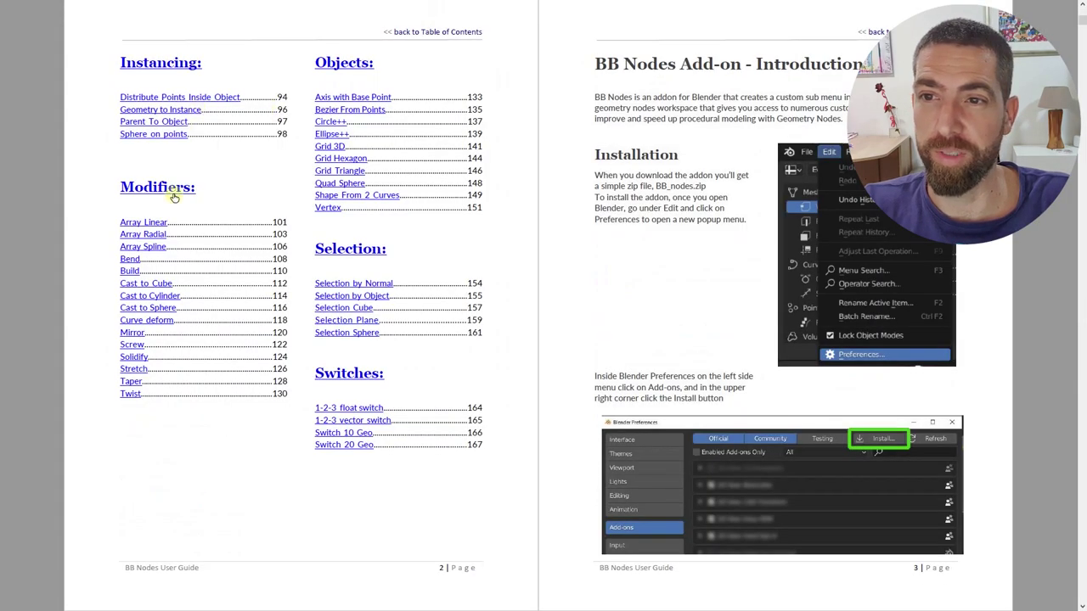
pyautogui.click(146, 235)
pyautogui.press('pagedown')
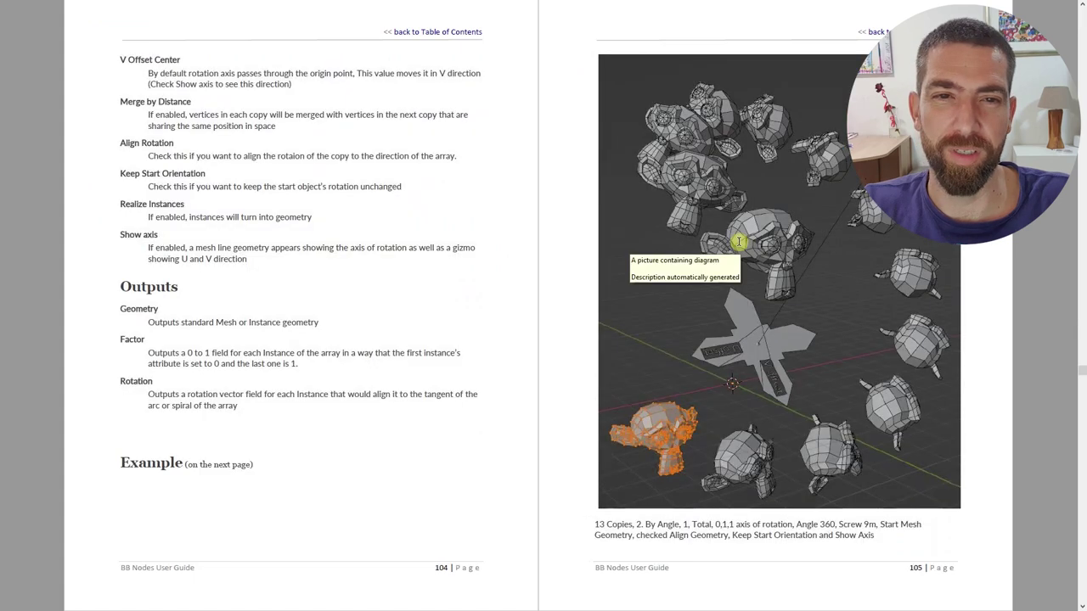
pyautogui.press('pageup')
pyautogui.press('pageup')
pyautogui.press('pagedown')
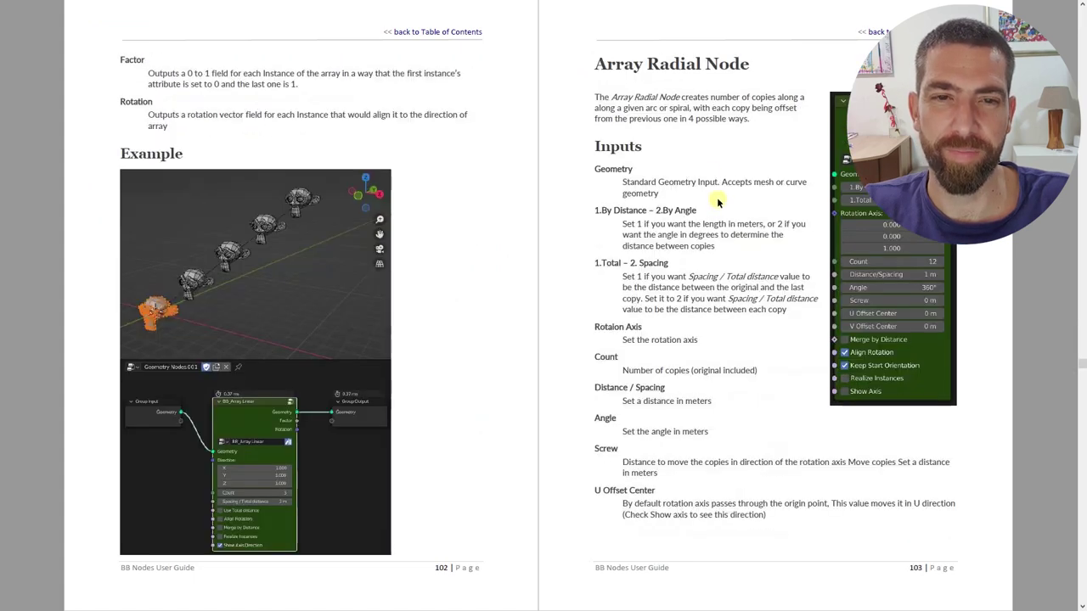
pyautogui.press('pagedown')
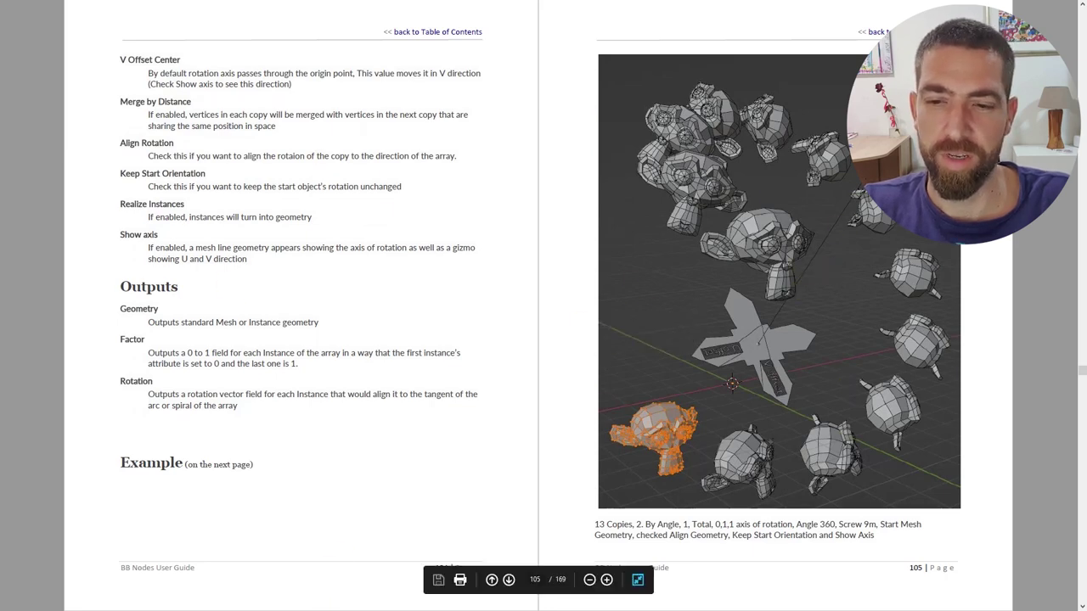
# - Switch back to Blender and reduce the Array Radial node's Angle to 269°
pyautogui.hotkey('alt', 'Tab')
pyautogui.moveTo(622, 172); pyautogui.dragTo(621, 191, button='middle')
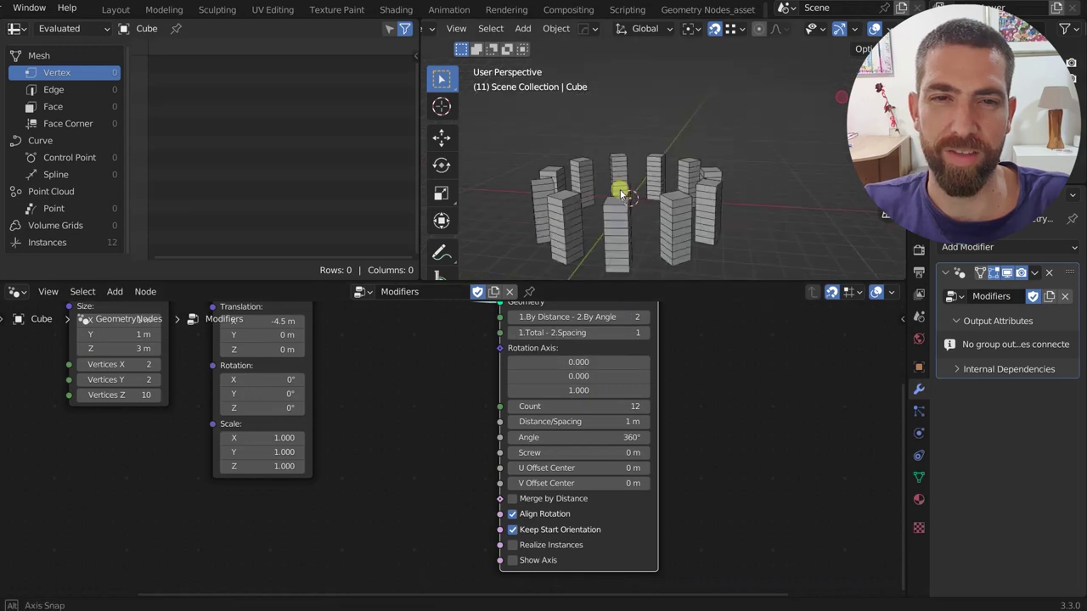
pyautogui.scroll(2, 652, 432)
pyautogui.scroll(-3, 697, 472)
pyautogui.scroll(4, 625, 453)
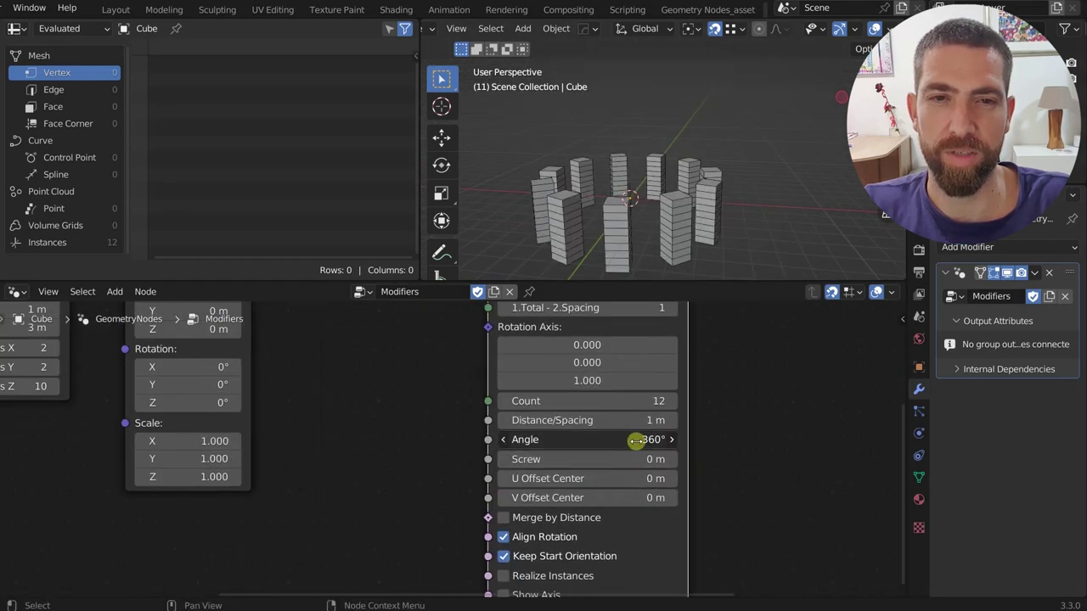
pyautogui.moveTo(636, 439); pyautogui.dragTo(118, 442)
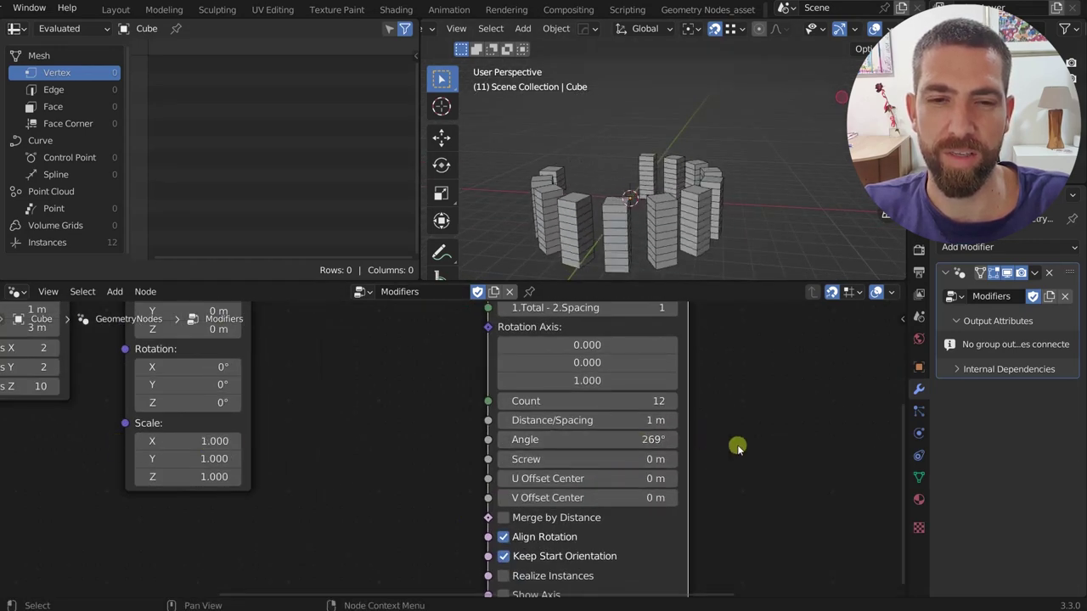
pyautogui.scroll(-3, 736, 446)
pyautogui.scroll(1, 659, 451)
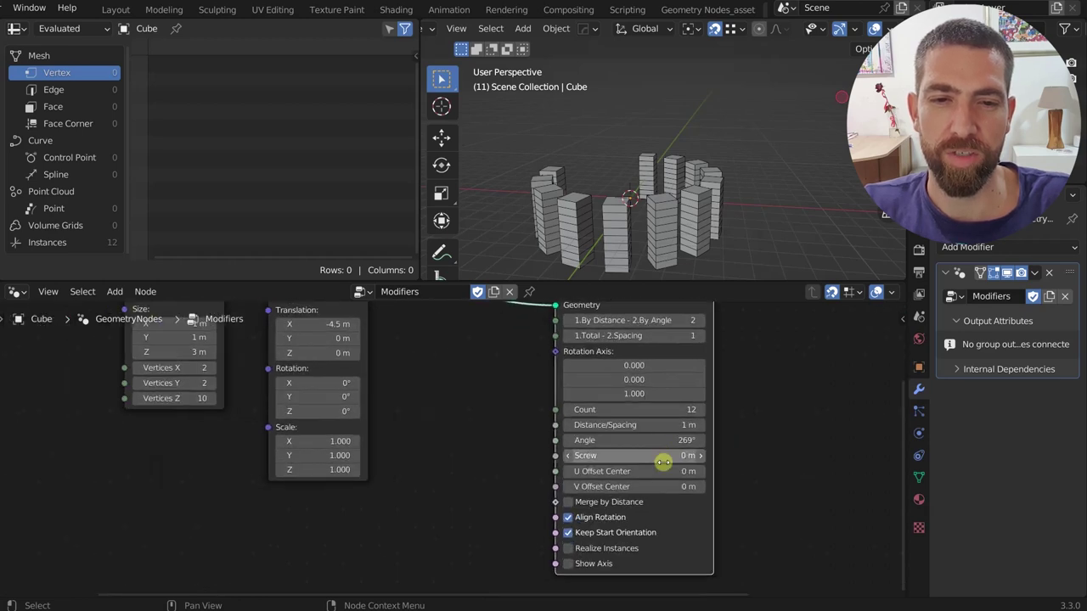
# - Set the Array Radial node's Screw to 7.3 m and inspect the rising column arrangement
pyautogui.moveTo(660, 454); pyautogui.dragTo(662, 455)
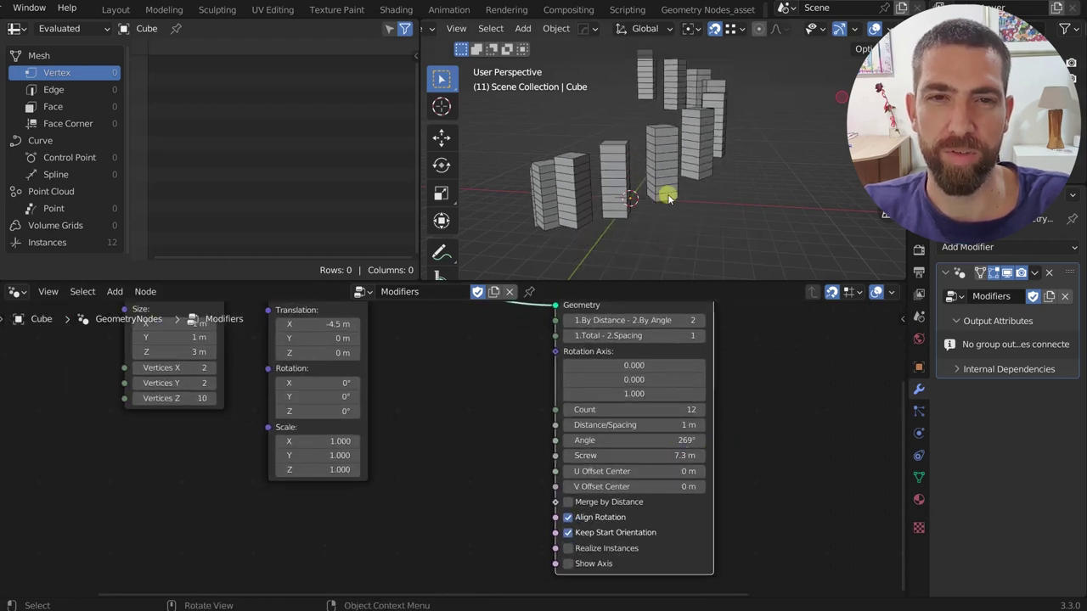
pyautogui.moveTo(665, 194); pyautogui.dragTo(711, 248, button='middle')
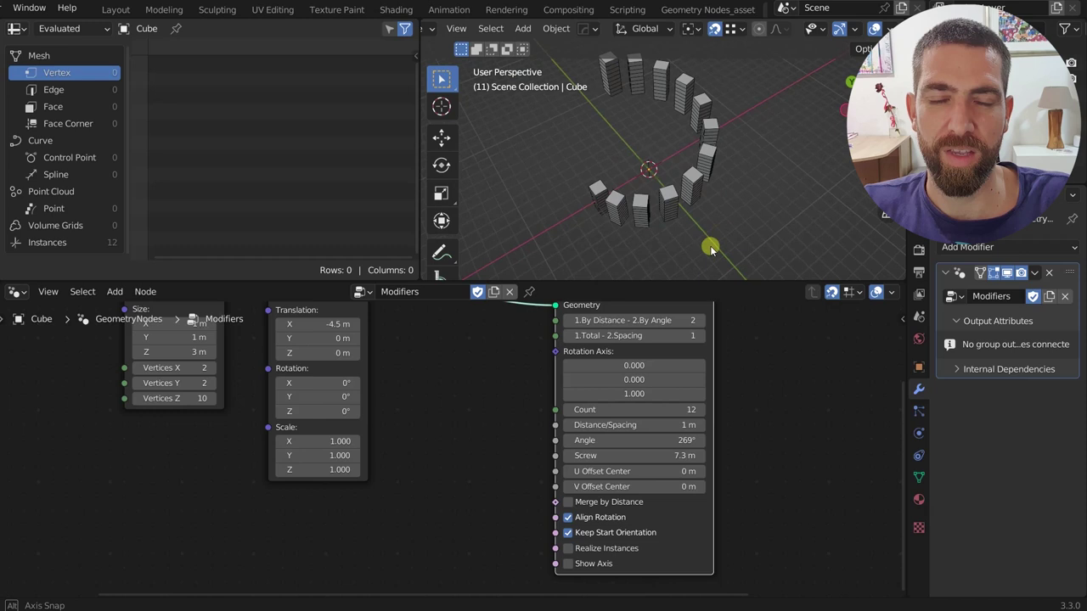
pyautogui.scroll(1, 571, 509)
# - Turn the Array Radial node's Align Rotation off and back on, try Keep Start Orientation, and compare the columns' orientation
pyautogui.click(568, 521)
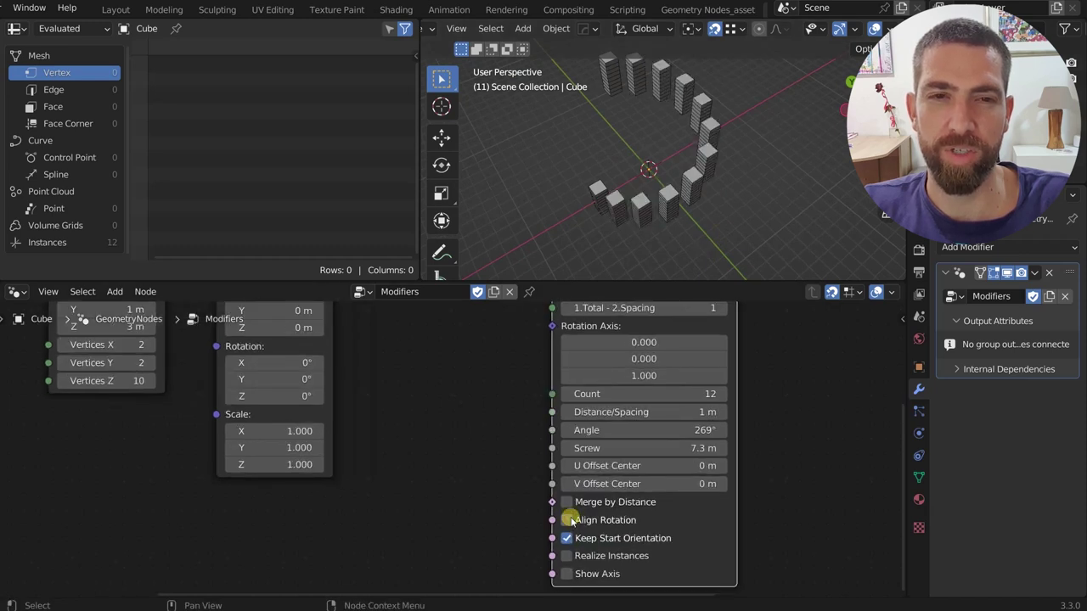
pyautogui.moveTo(671, 221); pyautogui.dragTo(680, 254, button='middle')
pyautogui.scroll(-1, 569, 556)
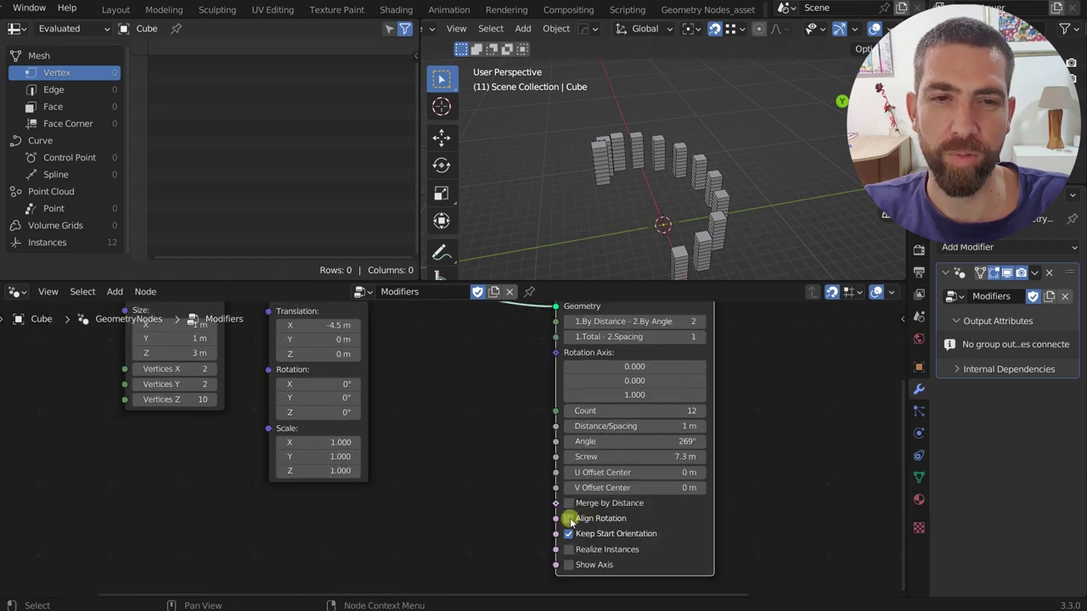
pyautogui.click(569, 519)
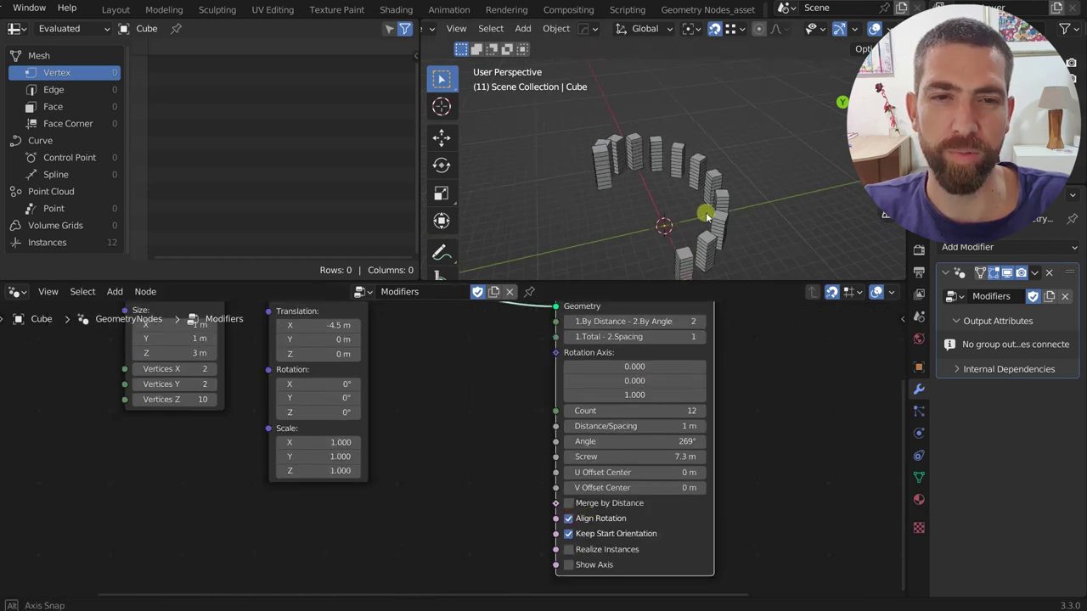
pyautogui.click(569, 533)
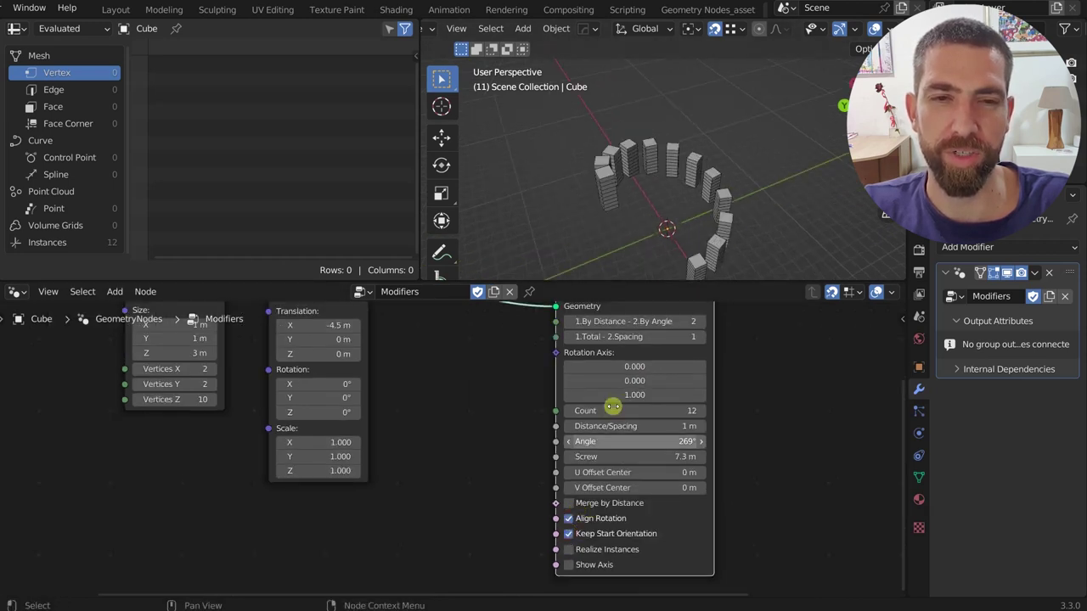
pyautogui.moveTo(658, 263); pyautogui.dragTo(663, 244, button='middle')
pyautogui.scroll(2, 661, 242)
pyautogui.scroll(-2, 679, 233)
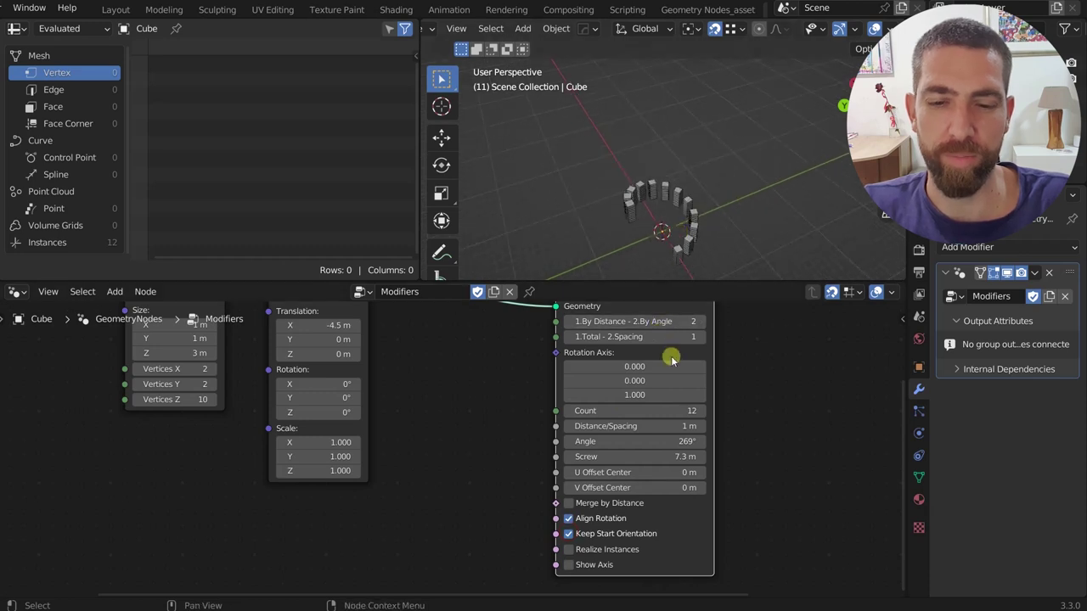
# - Mute the Array Radial node to view the source column, disable Align Rotation, and unmute the node
pyautogui.press('m')
pyautogui.moveTo(688, 254); pyautogui.dragTo(699, 190, button='middle')
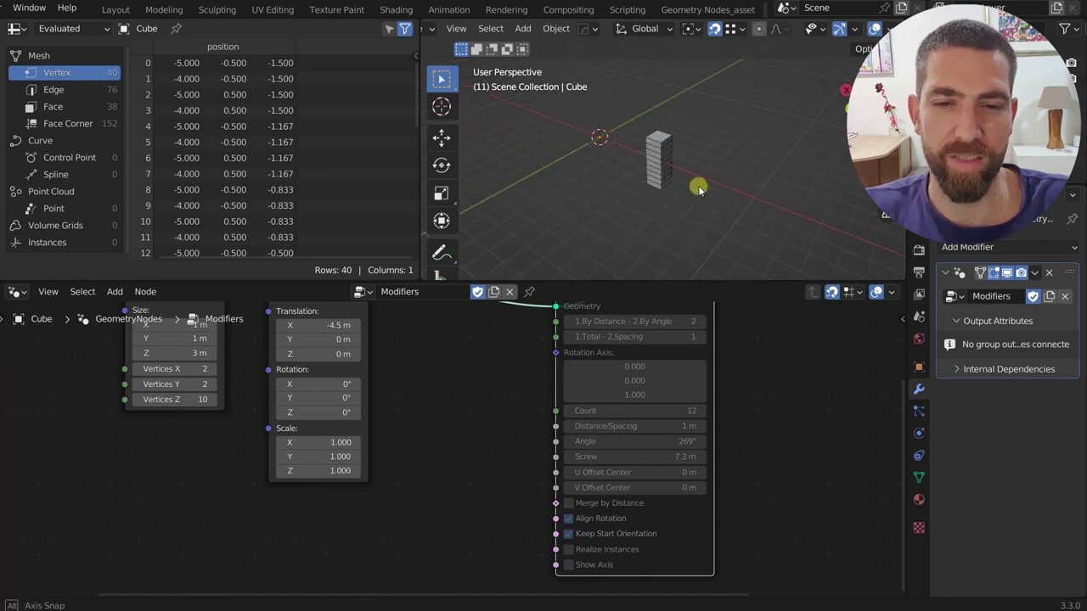
pyautogui.click(569, 533)
pyautogui.click(663, 522)
pyautogui.press('m')
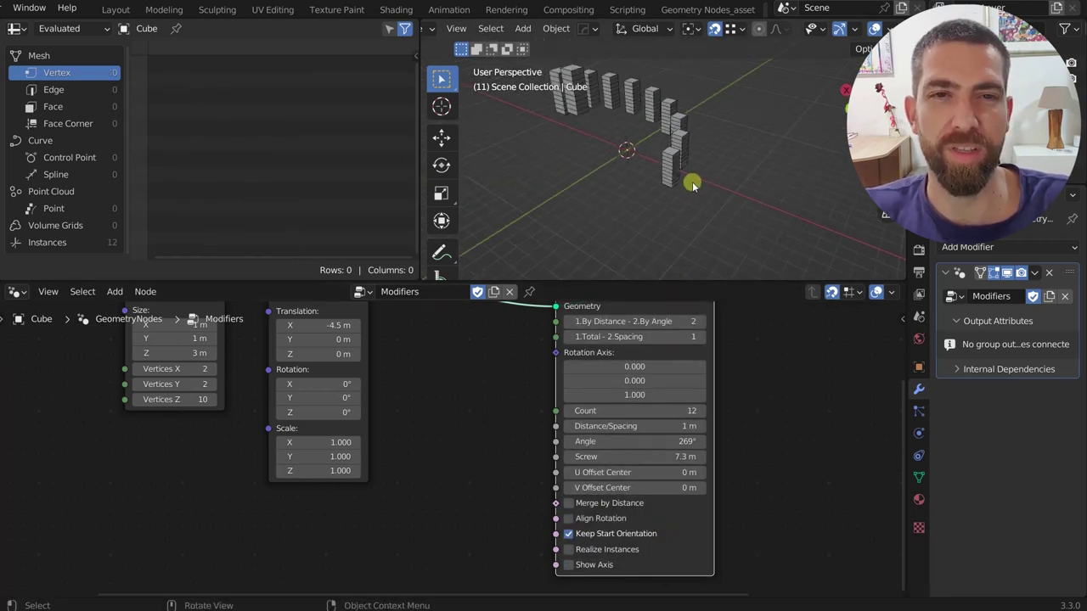
# - Inspect the array without aligned rotation from several angles and re-enable Align Rotation on Array Radial
pyautogui.moveTo(692, 182); pyautogui.dragTo(723, 129, button='middle')
pyautogui.click(671, 153)
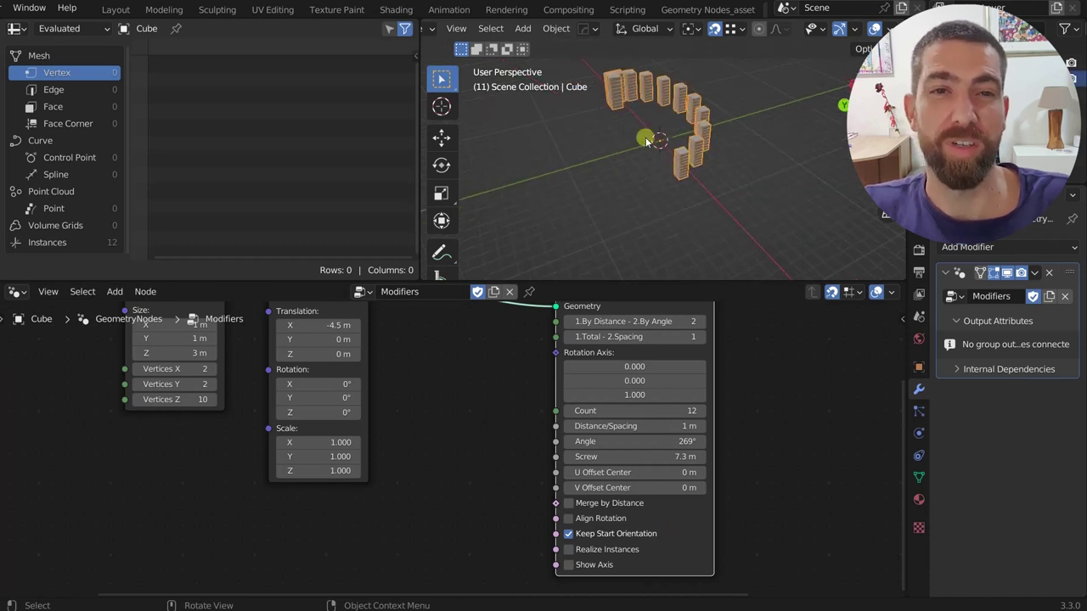
pyautogui.moveTo(647, 141); pyautogui.dragTo(686, 211, button='middle')
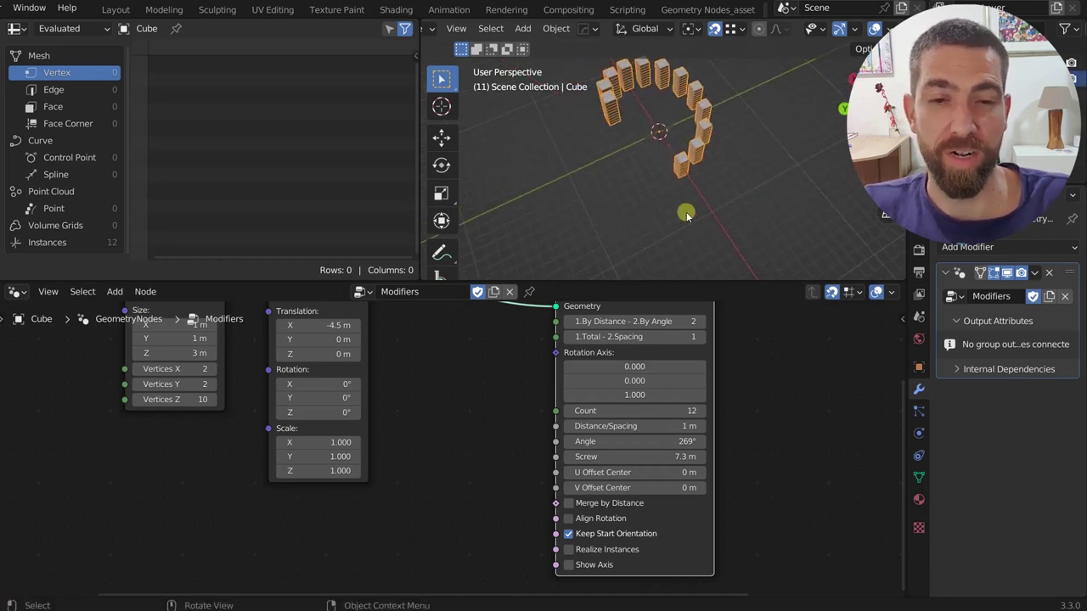
pyautogui.click(569, 533)
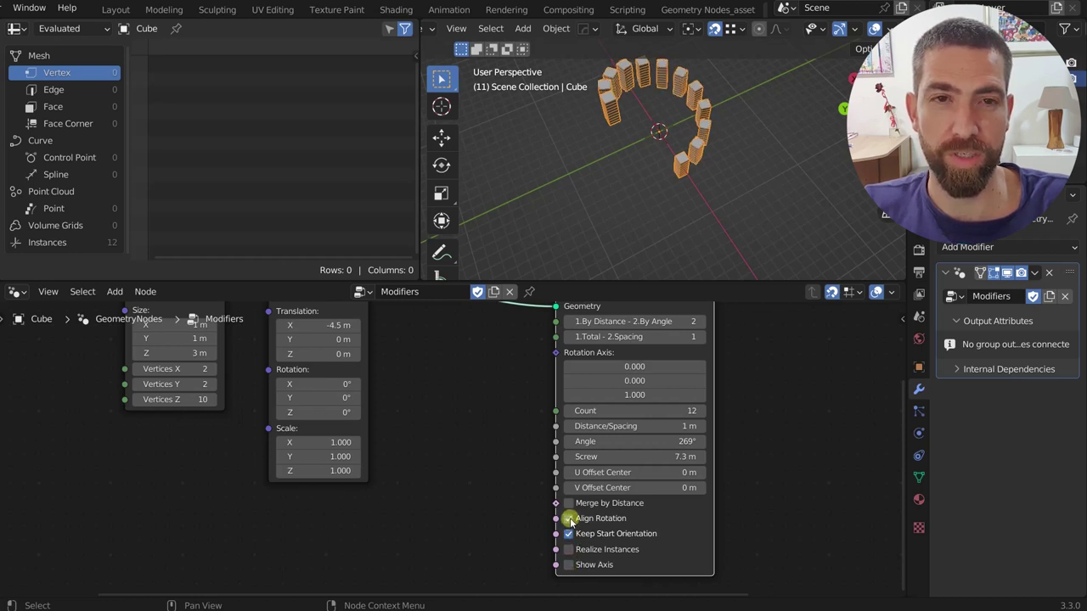
# - Enable Show Axis on the Array Radial node and examine the axis marker at the array's center up close
pyautogui.click(569, 565)
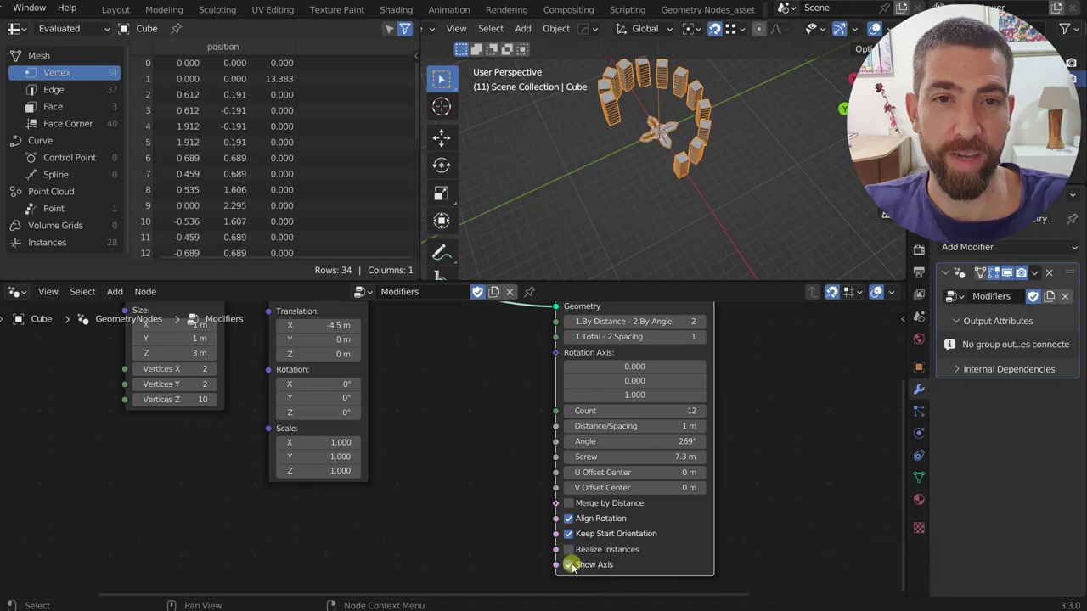
pyautogui.moveTo(708, 214)
pyautogui.mouseDown(button='middle')
pyautogui.moveTo(696, 109)
pyautogui.moveTo(614, 192)
pyautogui.moveTo(679, 254)
pyautogui.moveTo(697, 251)
pyautogui.moveTo(750, 132)
pyautogui.moveTo(774, 210)
pyautogui.moveTo(713, 204)
pyautogui.moveTo(755, 153)
pyautogui.moveTo(708, 156)
pyautogui.moveTo(679, 195)
pyautogui.moveTo(694, 213)
pyautogui.mouseUp(button='middle')
pyautogui.scroll(3, 643, 176)
pyautogui.scroll(-1, 652, 170)
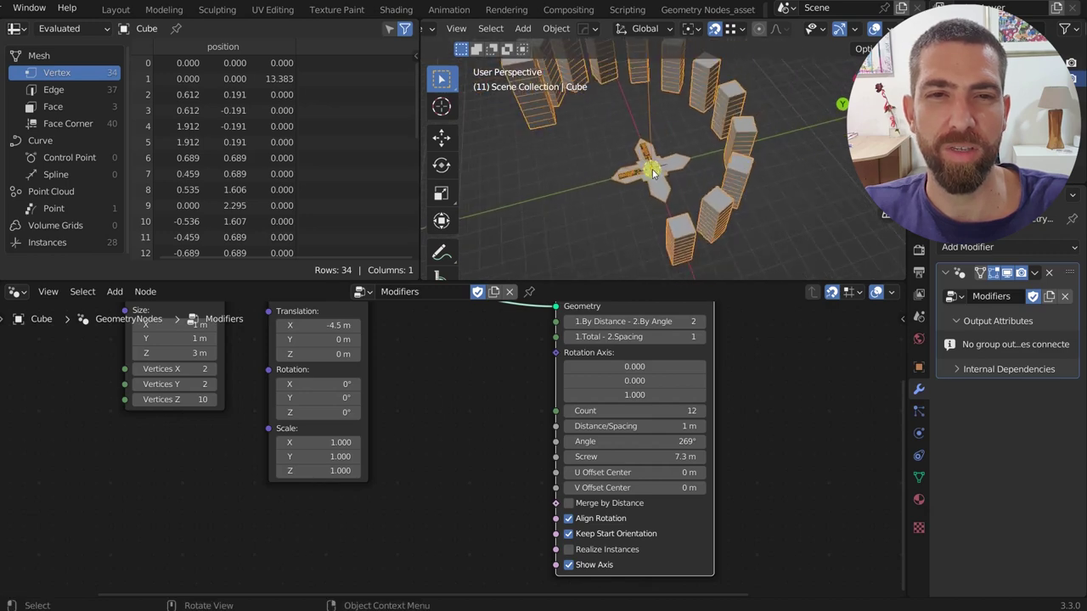
pyautogui.moveTo(626, 201); pyautogui.dragTo(704, 147, button='middle')
pyautogui.scroll(2, 634, 193)
pyautogui.scroll(2, 637, 192)
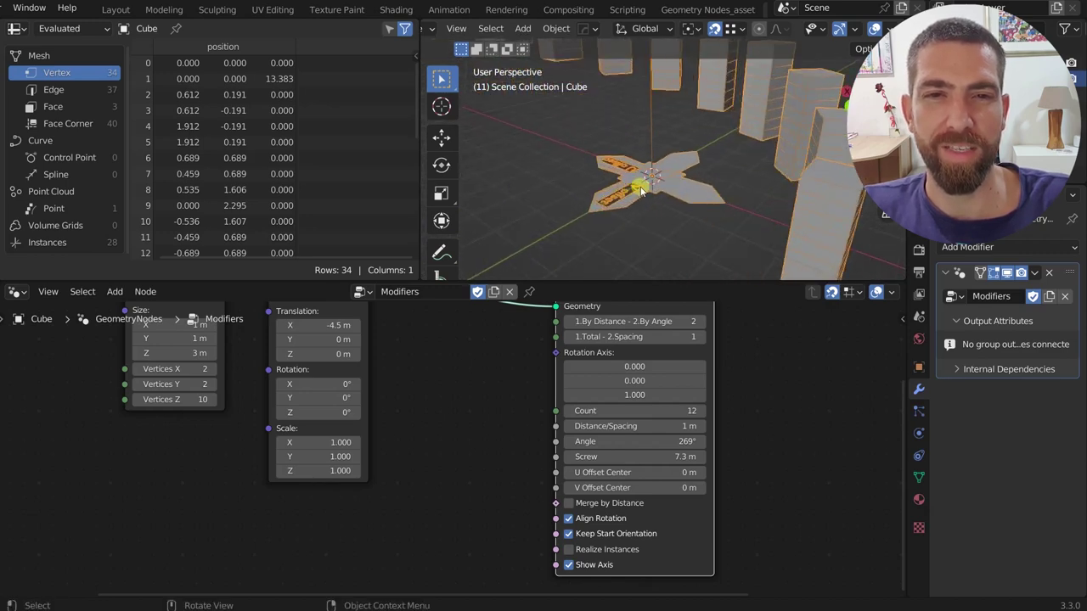
pyautogui.moveTo(641, 191); pyautogui.dragTo(658, 243, button='middle')
pyautogui.scroll(-4, 645, 179)
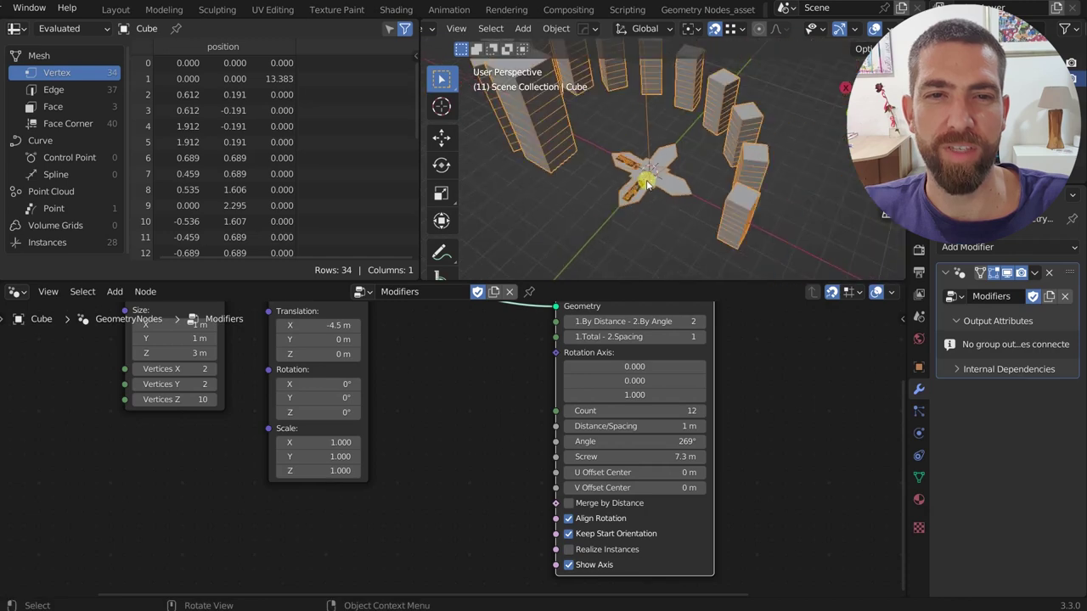
# - Shift the radial array's center by setting U Offset Center to 0.1 m and V Offset Center to 2.2 m
pyautogui.scroll(2, 613, 421)
pyautogui.moveTo(629, 471)
pyautogui.mouseDown()
pyautogui.moveTo(640, 469)
pyautogui.moveTo(633, 490)
pyautogui.moveTo(651, 489)
pyautogui.moveTo(626, 490)
pyautogui.moveTo(639, 490)
pyautogui.mouseUp()
pyautogui.scroll(3, 692, 240)
pyautogui.moveTo(694, 233); pyautogui.dragTo(729, 183, button='middle')
pyautogui.scroll(-3, 739, 196)
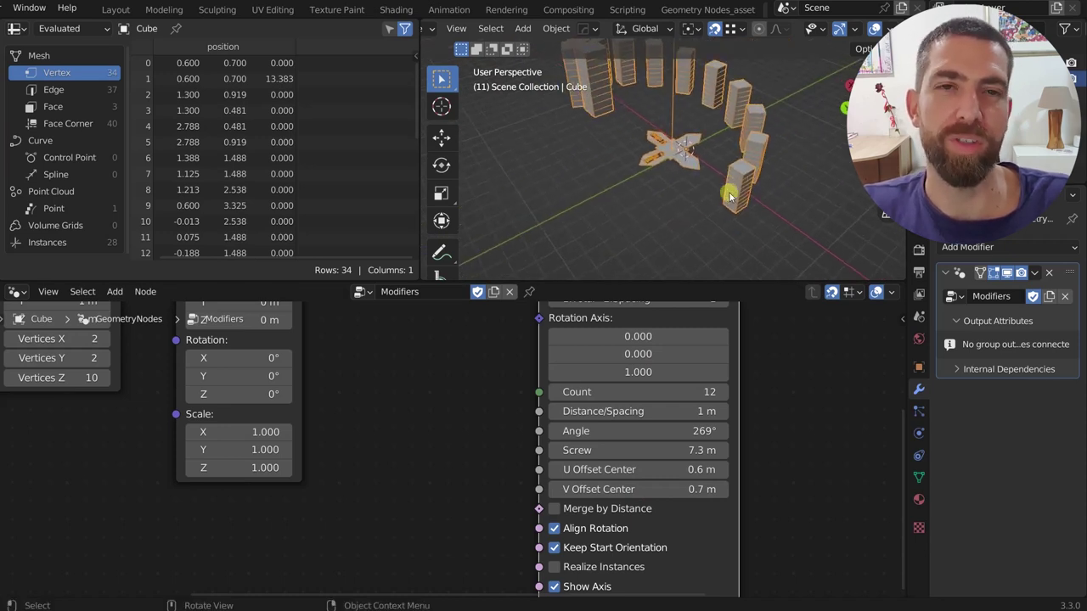
pyautogui.moveTo(670, 470)
pyautogui.mouseDown()
pyautogui.moveTo(692, 470)
pyautogui.moveTo(633, 489)
pyautogui.moveTo(689, 489)
pyautogui.moveTo(655, 489)
pyautogui.moveTo(670, 489)
pyautogui.mouseUp()
pyautogui.scroll(-1, 675, 482)
# - Tilt the radial array by setting the Y component of the Array Radial node's Rotation Axis to 1
pyautogui.scroll(3, 661, 369)
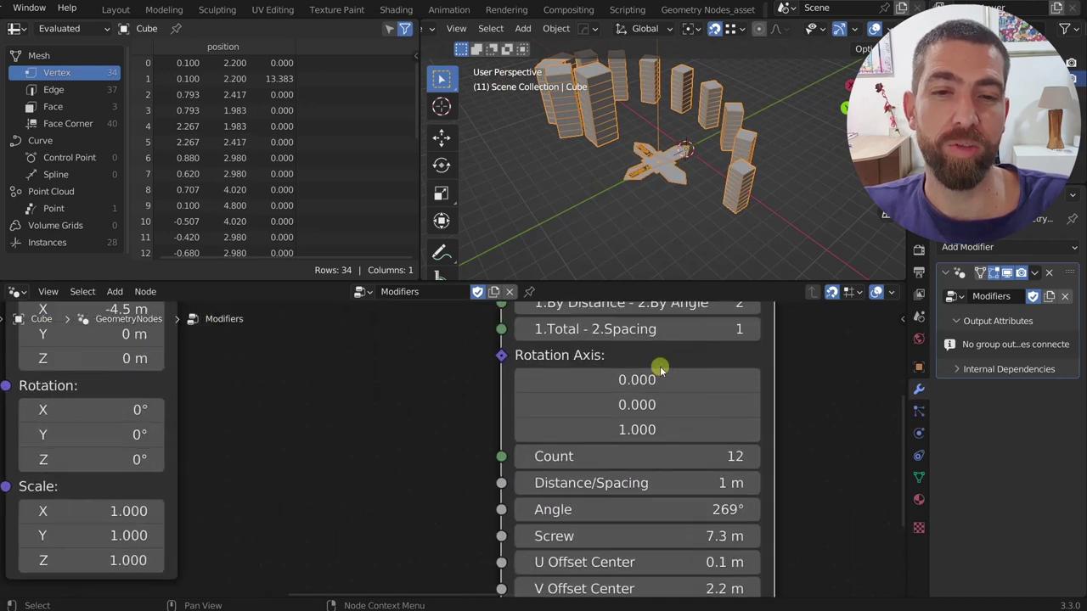
pyautogui.click(636, 405)
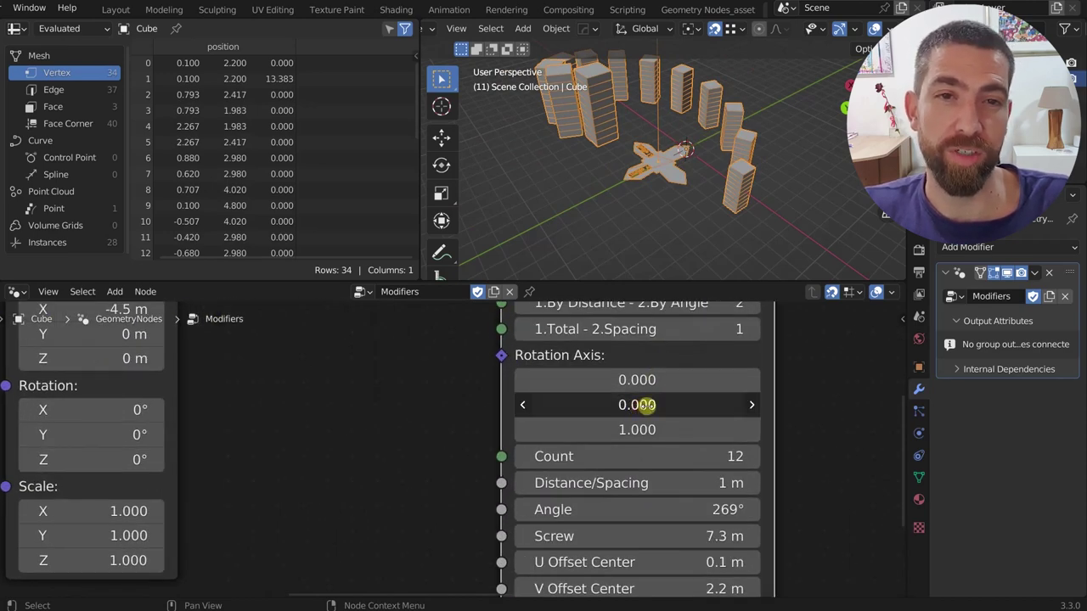
pyautogui.moveTo(647, 405); pyautogui.dragTo(638, 405)
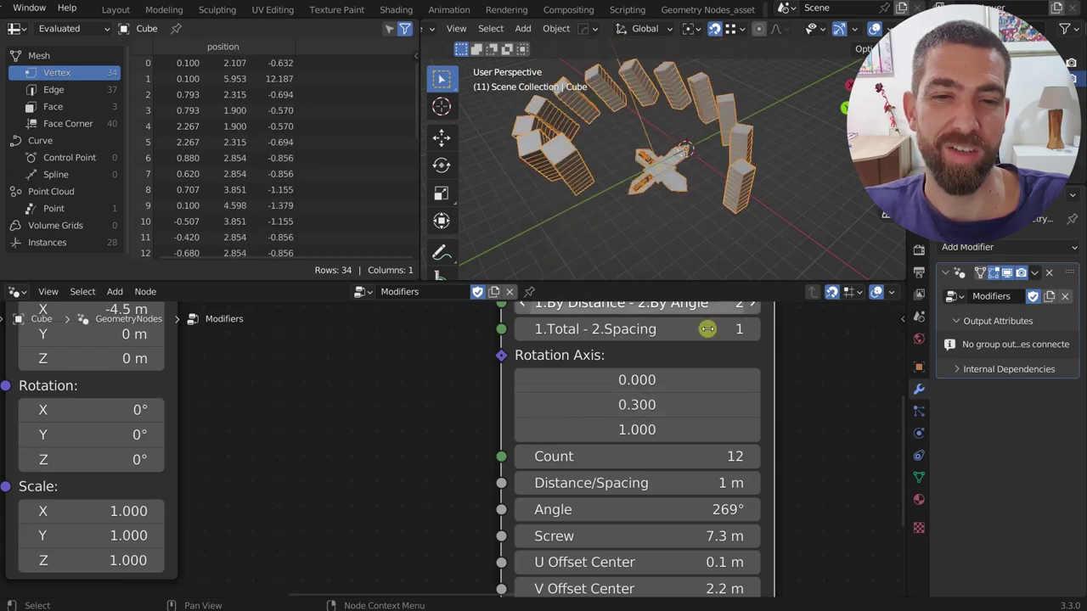
pyautogui.click(568, 405)
pyautogui.write('1')
pyautogui.press('Return')
pyautogui.moveTo(749, 215); pyautogui.dragTo(754, 188, button='middle')
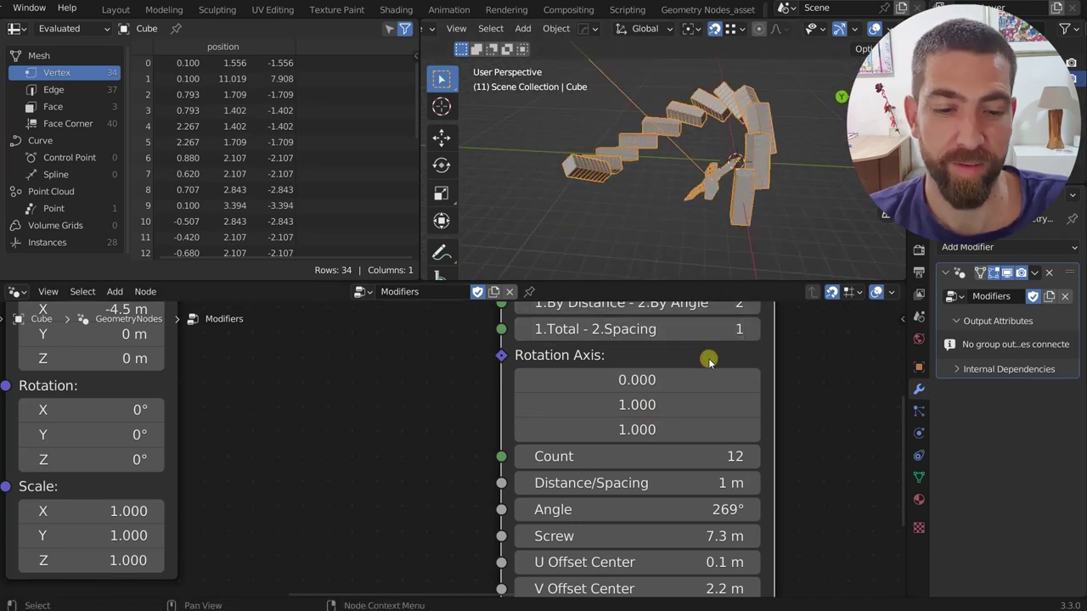
# - Switch the Cube's geometry node tree from Modifiers to Objects and frame its input and output nodes
pyautogui.scroll(-2, 671, 354)
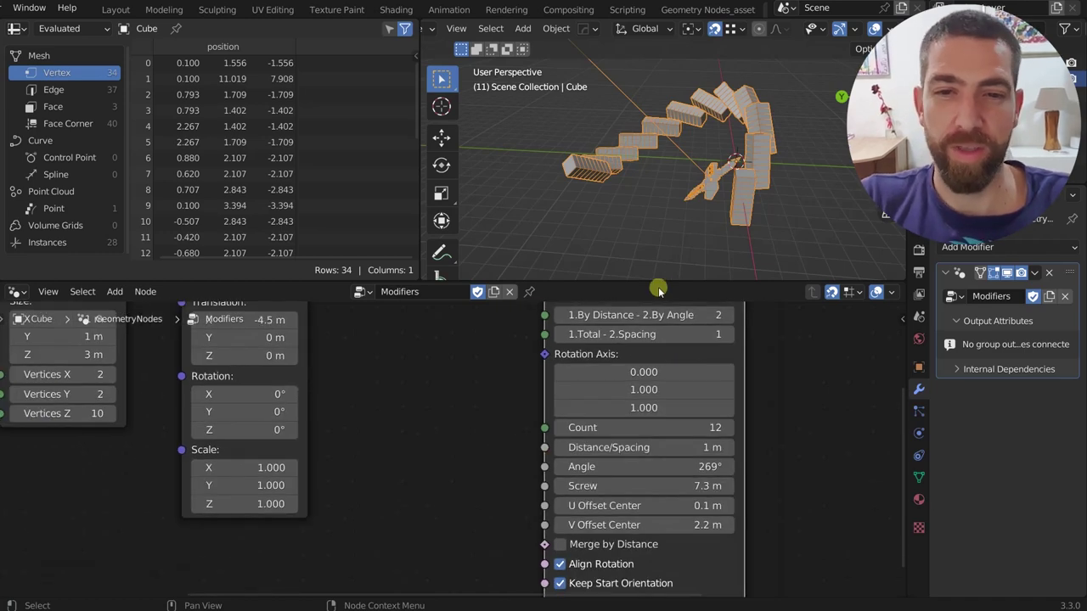
pyautogui.click(357, 294)
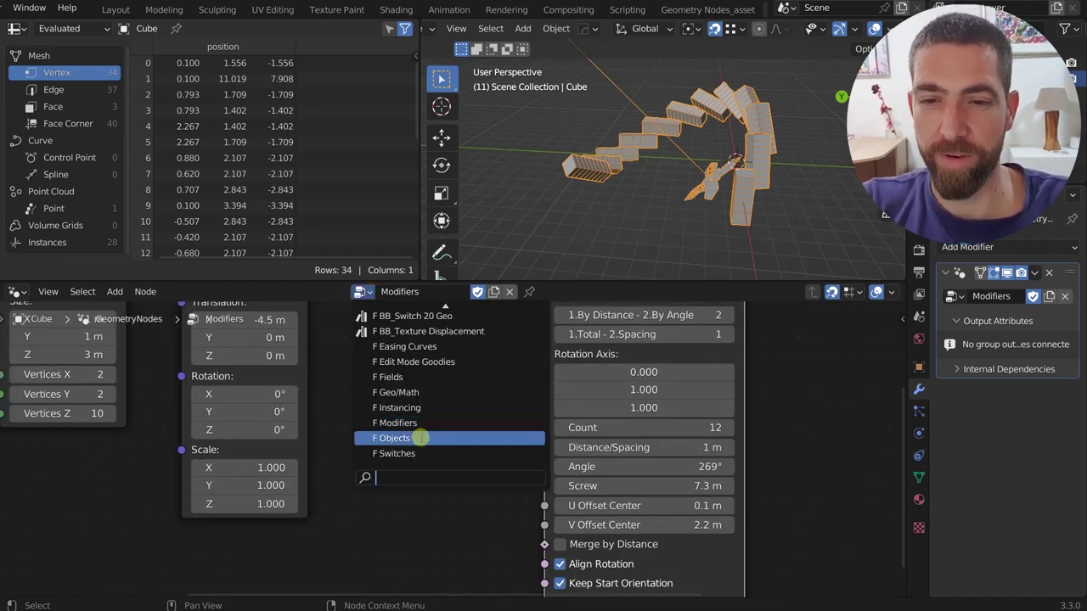
pyautogui.click(420, 438)
pyautogui.scroll(-12, 459, 386)
pyautogui.moveTo(459, 385); pyautogui.dragTo(504, 444, button='middle')
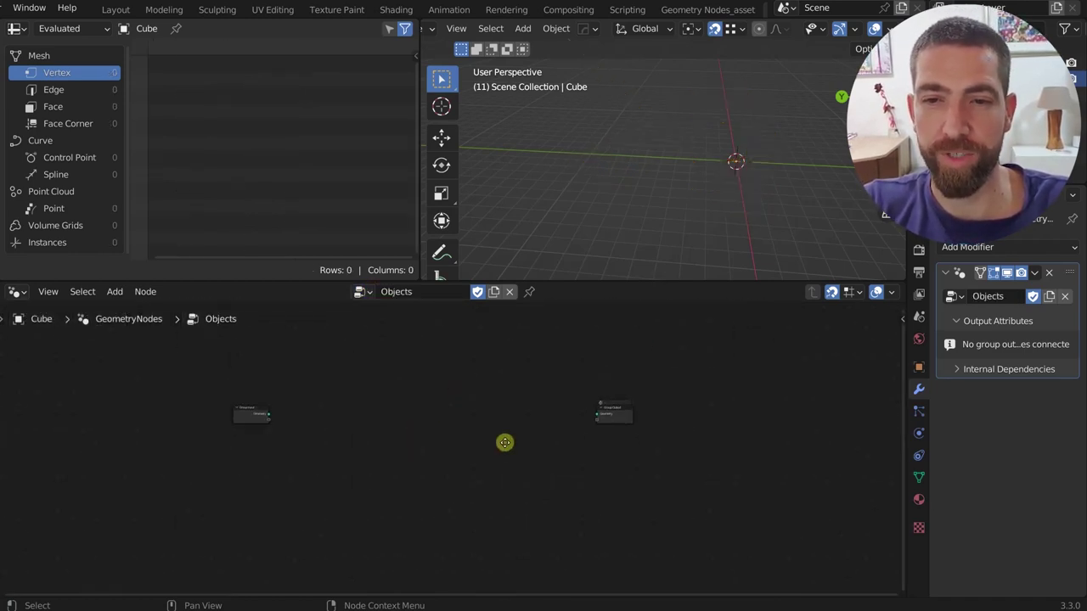
pyautogui.scroll(2, 389, 439)
# - Add the BB Nodes Grid Hexagon object node and connect its Geometry to the Group Output
pyautogui.press('shift')
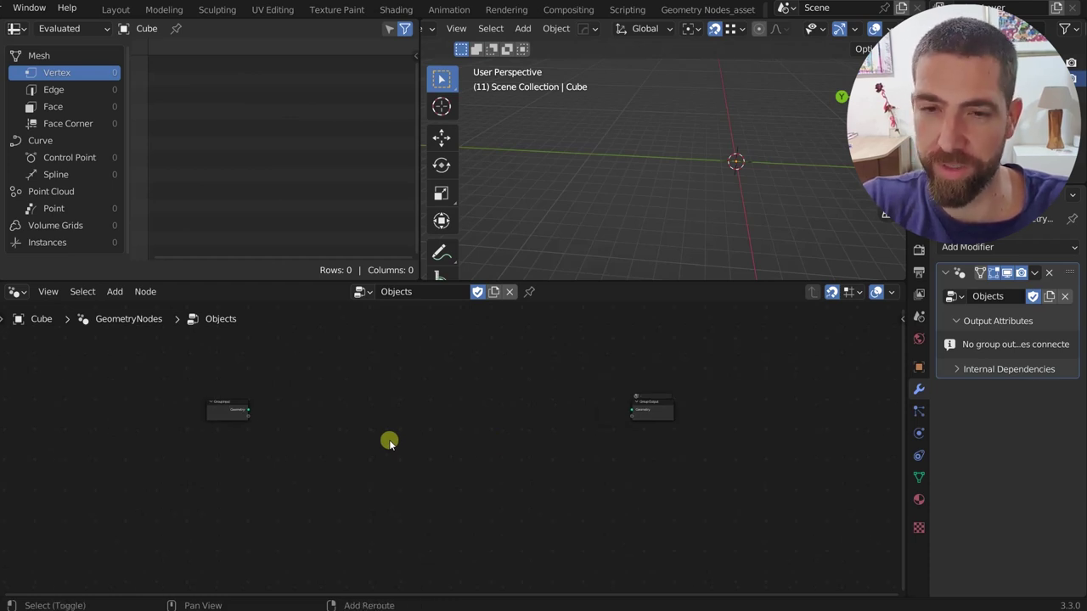
pyautogui.hotkey('shift', 'a')
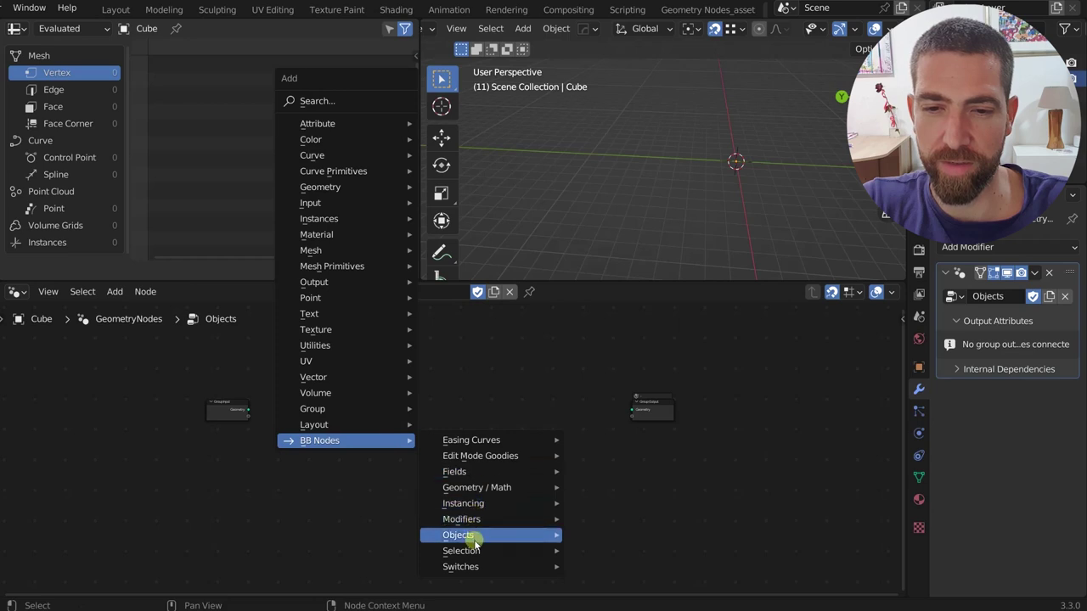
pyautogui.moveTo(491, 538)
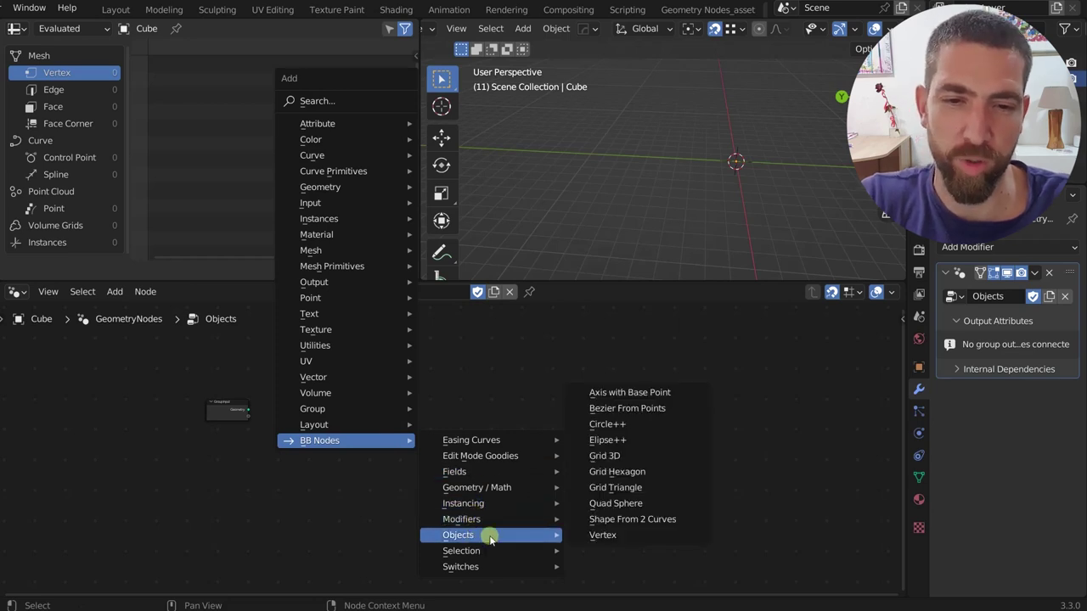
pyautogui.click(636, 472)
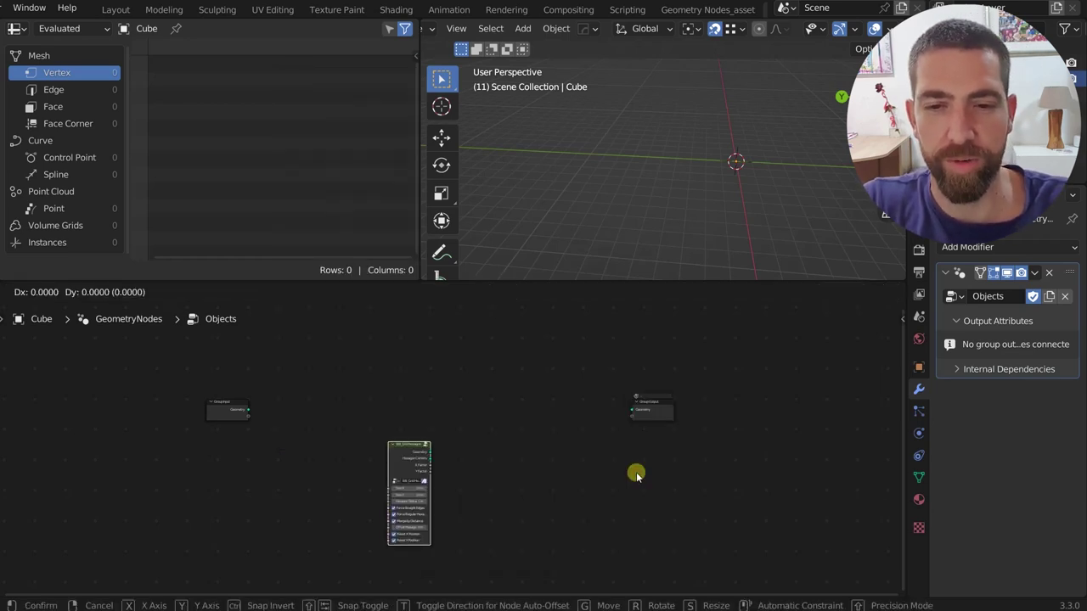
pyautogui.click(715, 431)
pyautogui.keyDown('alt'); pyautogui.keyDown('shift'); pyautogui.click(489, 413); pyautogui.keyUp('shift'); pyautogui.keyUp('alt')
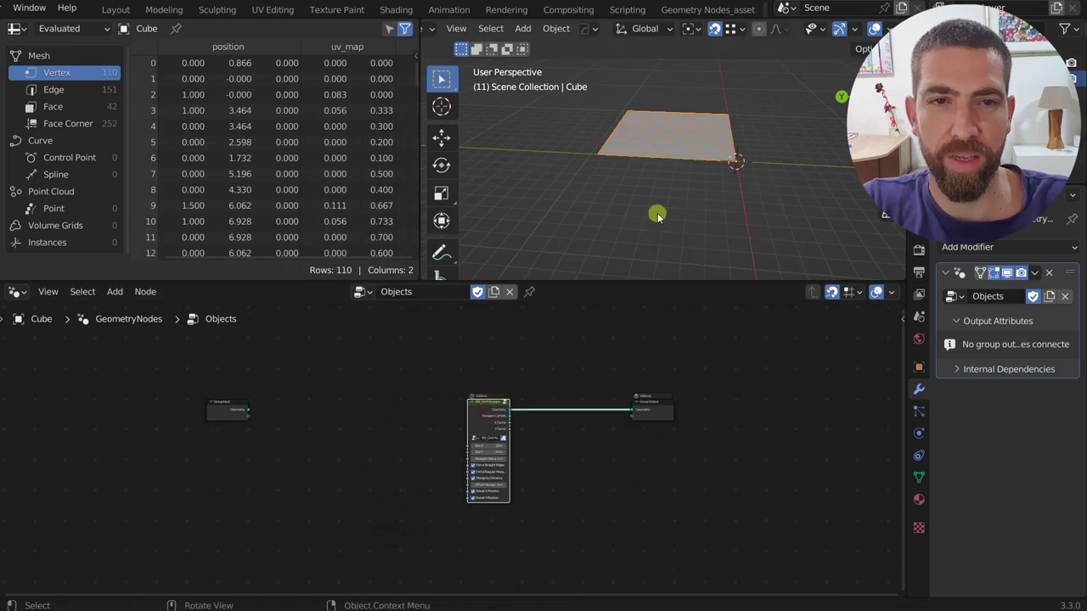
pyautogui.moveTo(658, 217); pyautogui.dragTo(655, 140, button='middle')
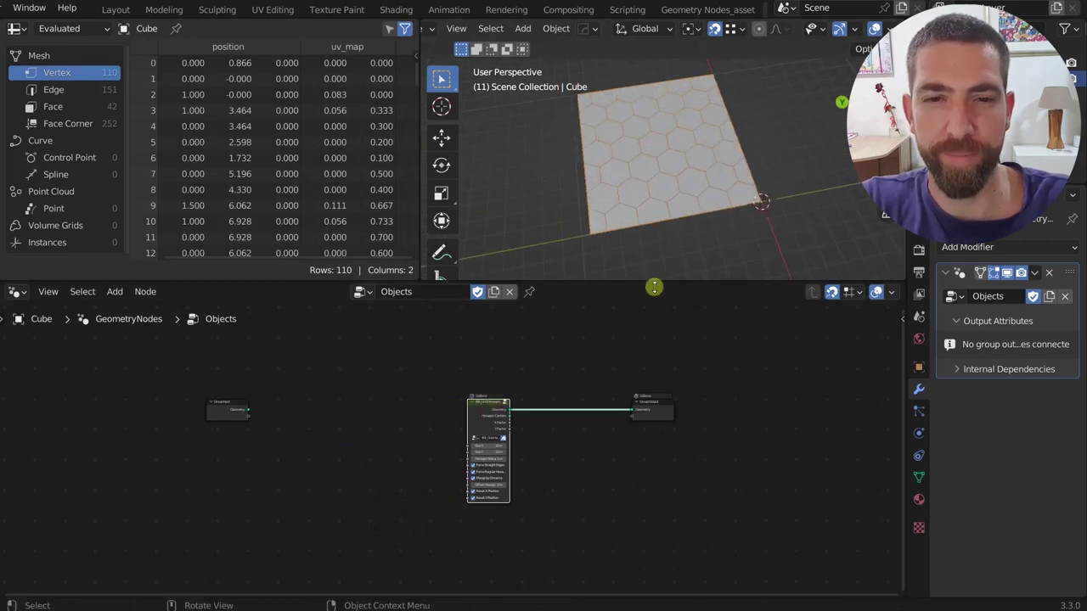
# - Toggle Force Straight Edges on the Grid Hexagon node off and on to compare the grid's borders
pyautogui.moveTo(604, 433); pyautogui.dragTo(631, 435, button='middle')
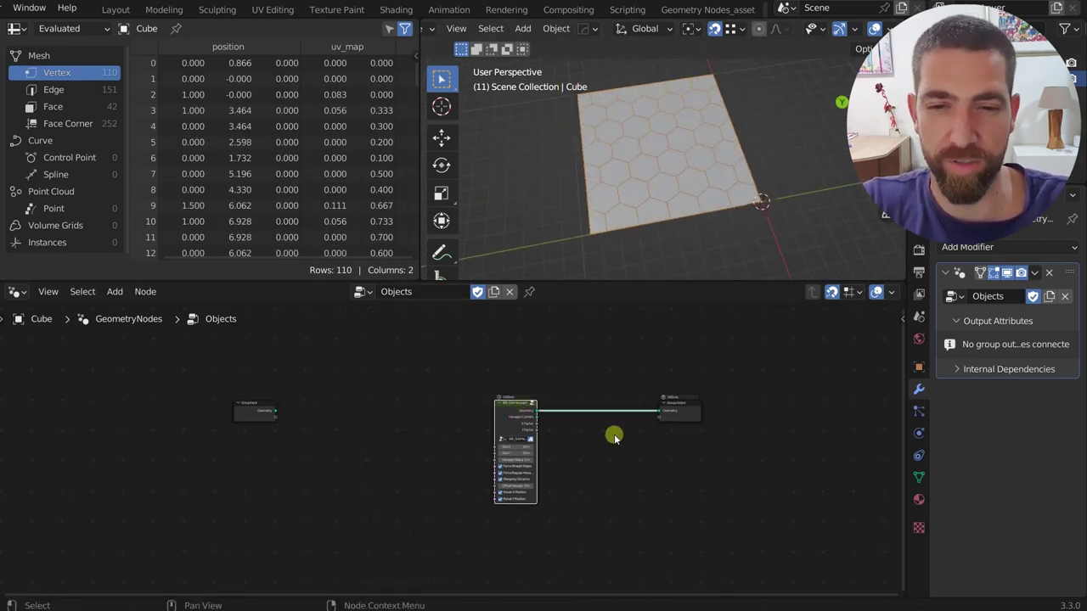
pyautogui.scroll(4, 614, 434)
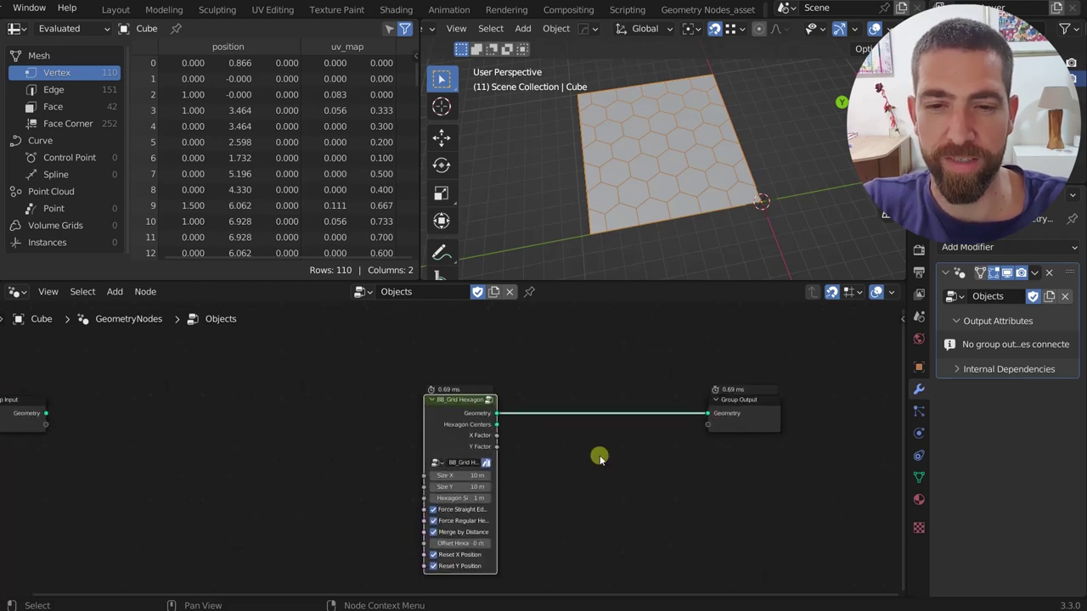
pyautogui.scroll(3, 501, 521)
pyautogui.click(399, 519)
pyautogui.click(399, 503)
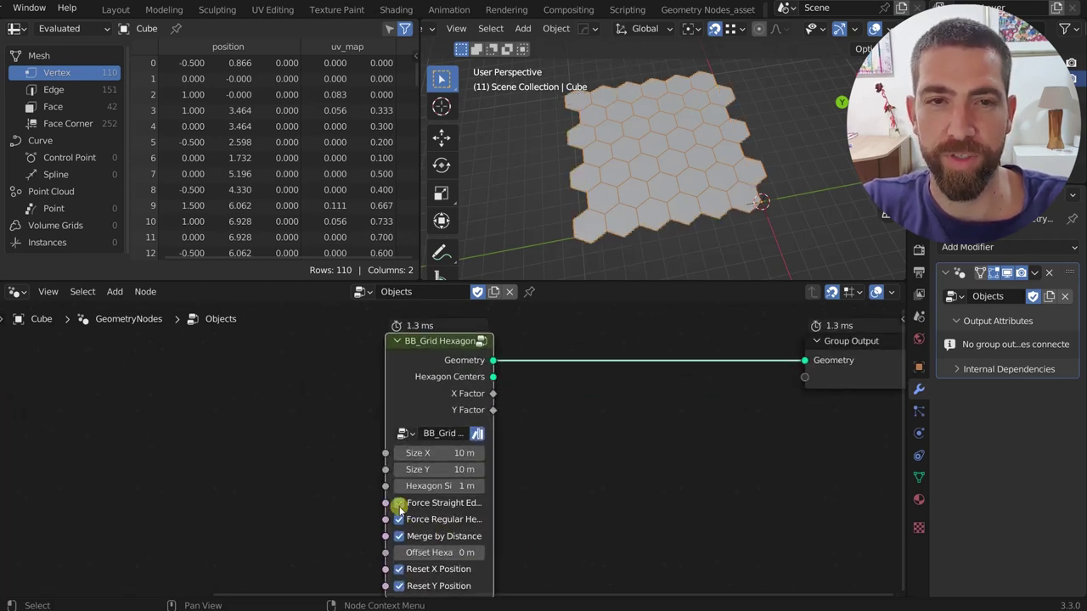
pyautogui.click(399, 505)
pyautogui.click(399, 505)
pyautogui.click(399, 504)
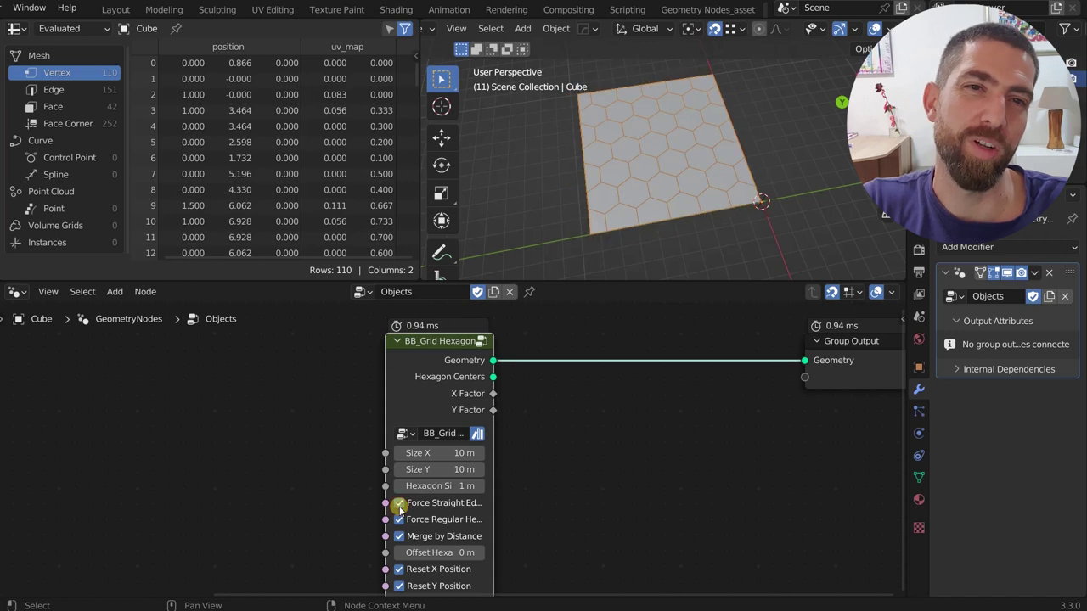
pyautogui.click(399, 504)
pyautogui.click(399, 504)
# - Set the Grid Hexagon node's Size X to 11.2 m and Size Y to 12.7 m
pyautogui.moveTo(456, 527); pyautogui.dragTo(460, 501, button='middle')
pyautogui.moveTo(465, 427); pyautogui.dragTo(458, 444)
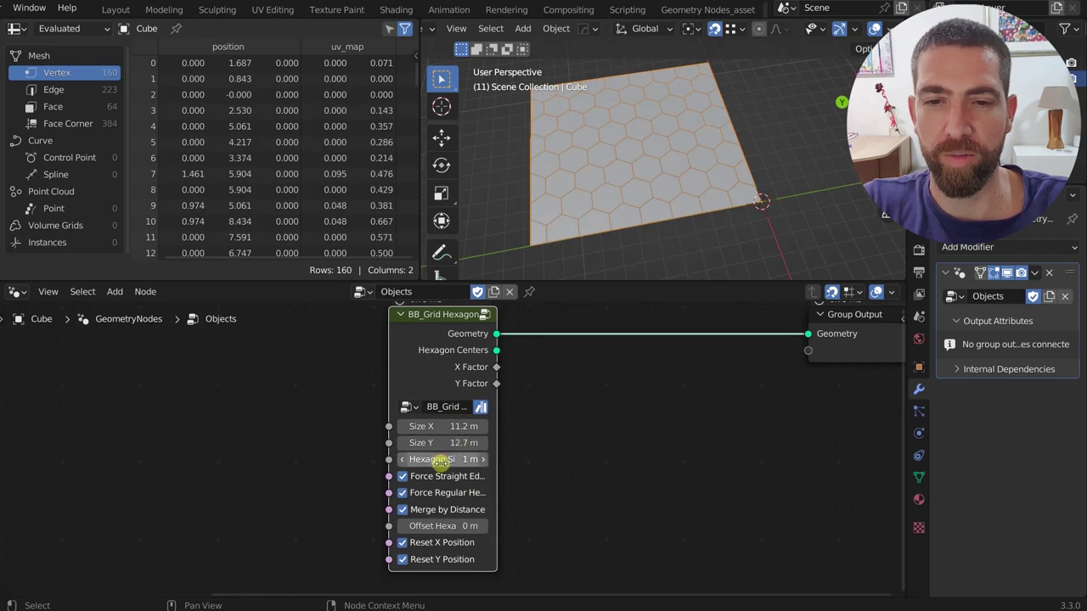
# - Vary the Grid Hexagon node's hexagon size below 1 m and set it to 1.1 m
pyautogui.click(404, 461)
pyautogui.click(404, 461)
pyautogui.click(404, 461)
pyautogui.click(404, 461)
pyautogui.click(405, 461)
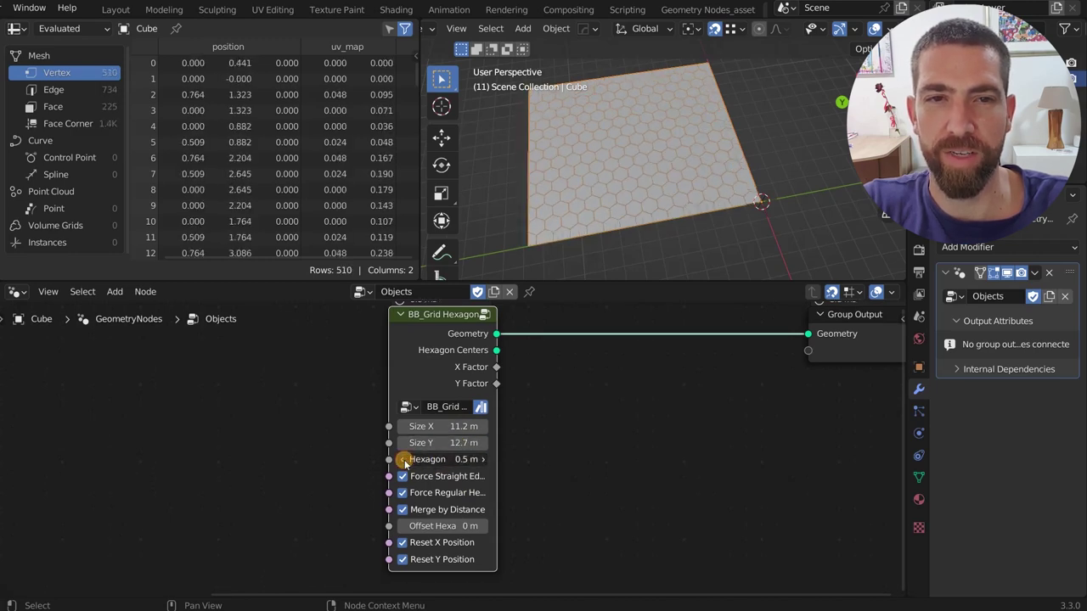
pyautogui.click(404, 461)
pyautogui.click(405, 461)
pyautogui.click(485, 459)
pyautogui.click(485, 460)
pyautogui.click(485, 460)
pyautogui.click(484, 460)
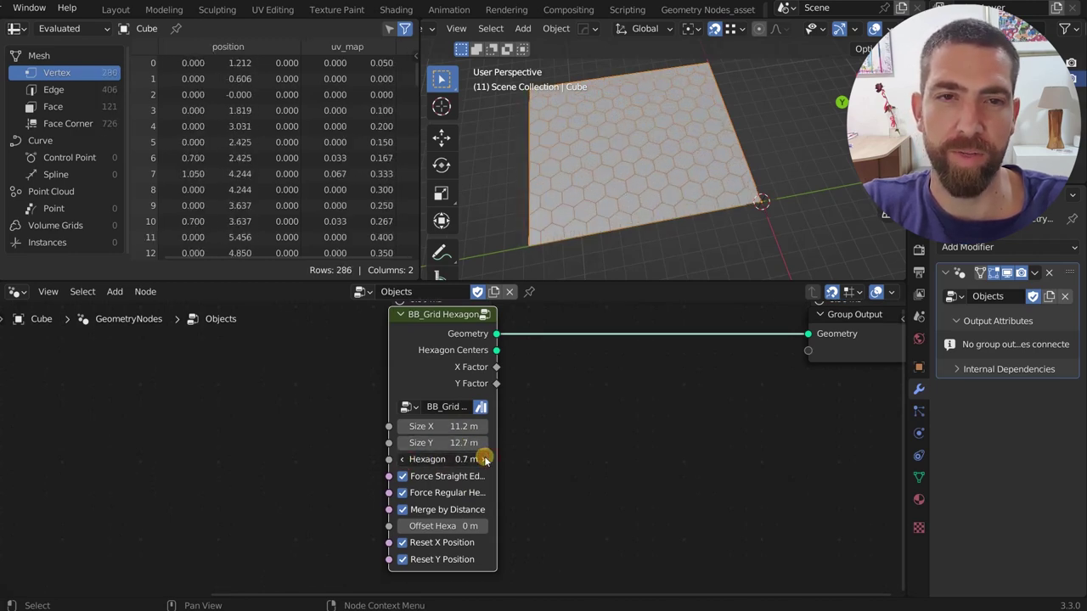
pyautogui.doubleClick(485, 459)
pyautogui.click(485, 460)
pyautogui.click(485, 460)
pyautogui.scroll(-1, 480, 439)
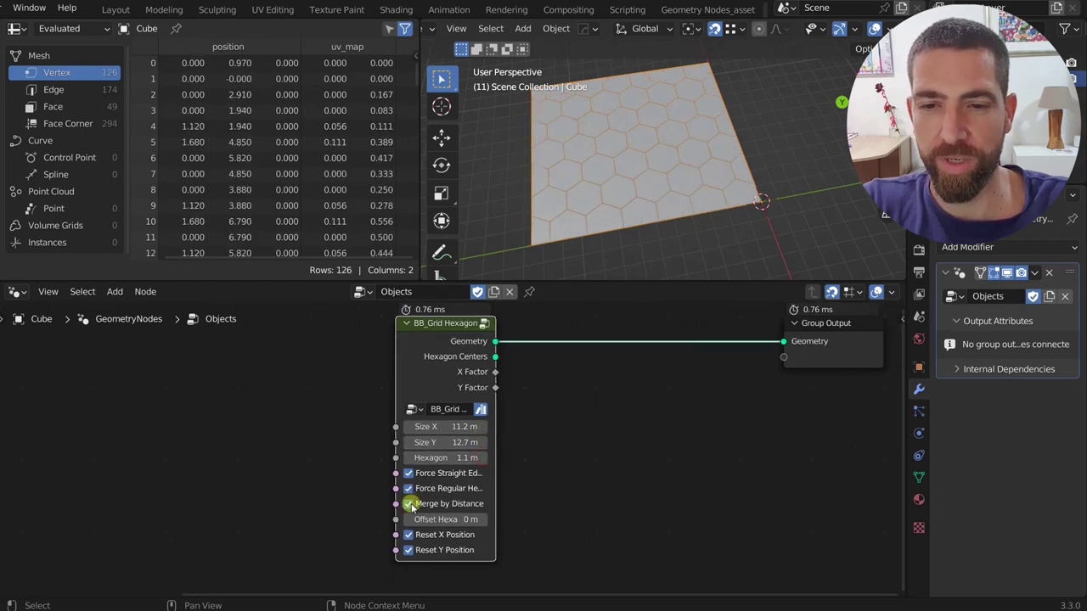
# - Set the Grid Hexagon node's hexagon offset to 0.3 m and disable Reset X Position and Reset Y Position
pyautogui.moveTo(435, 518); pyautogui.dragTo(443, 519)
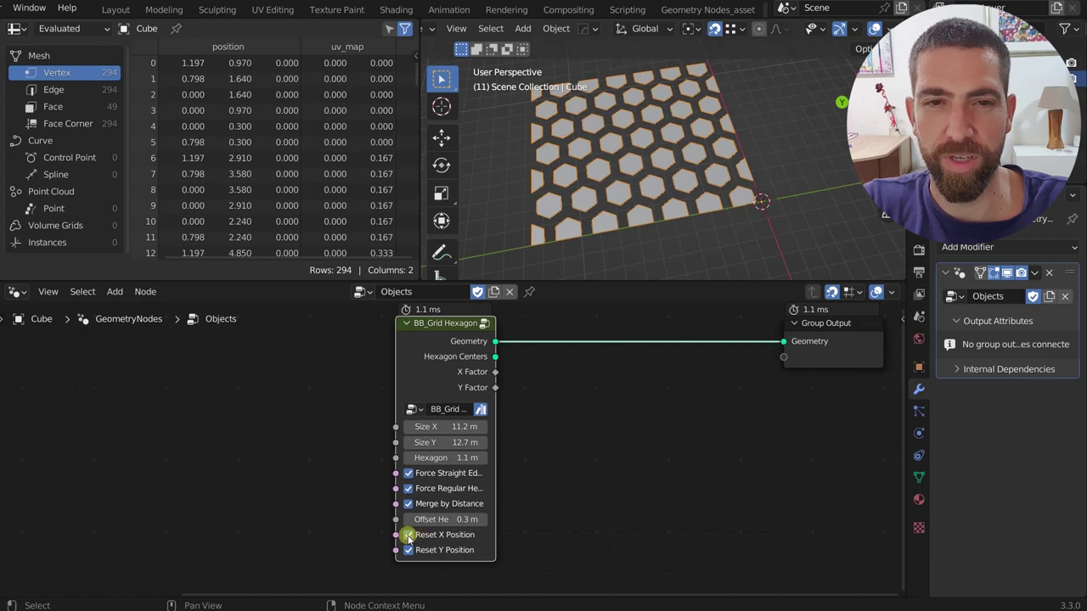
pyautogui.click(408, 536)
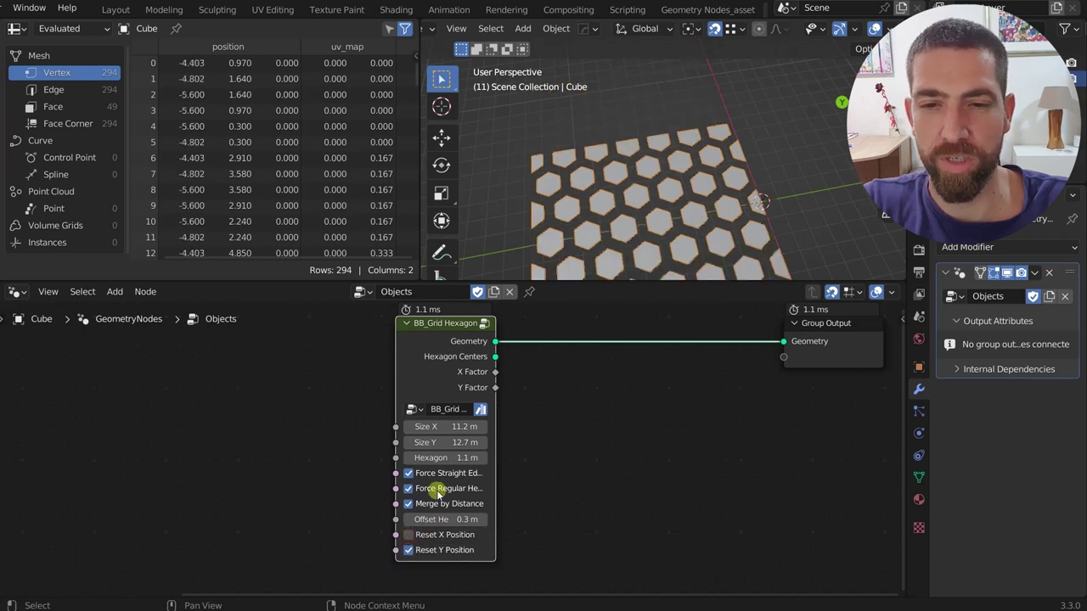
pyautogui.scroll(-1, 438, 495)
pyautogui.click(412, 539)
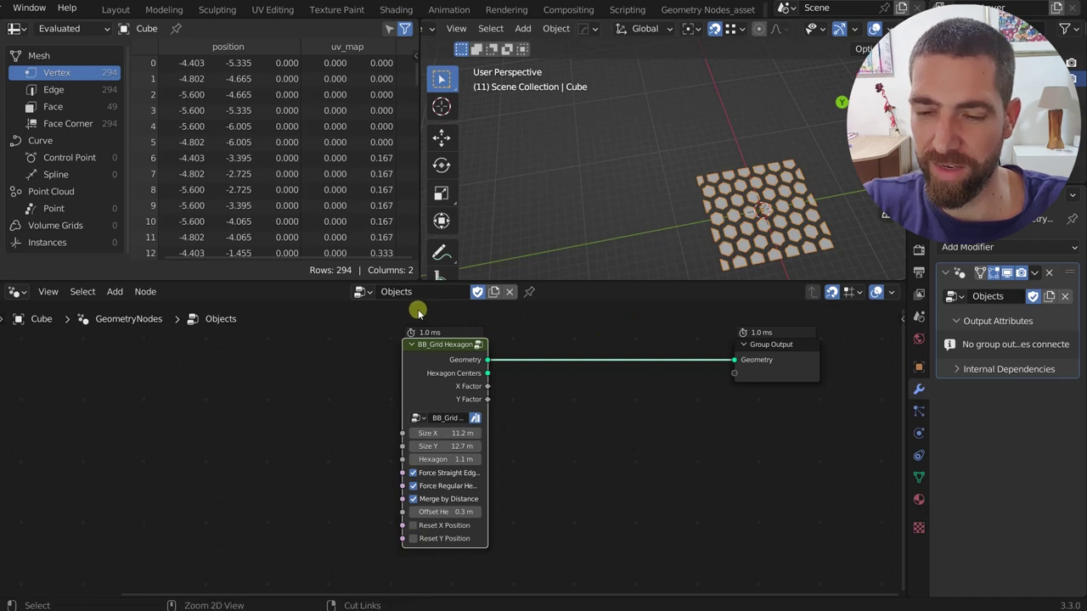
# - Insert the BB Nodes Shape From 2 Curves object node before the Group Output and delete the Grid Hexagon node
pyautogui.hotkey('shift', 'a')
pyautogui.moveTo(572, 420)
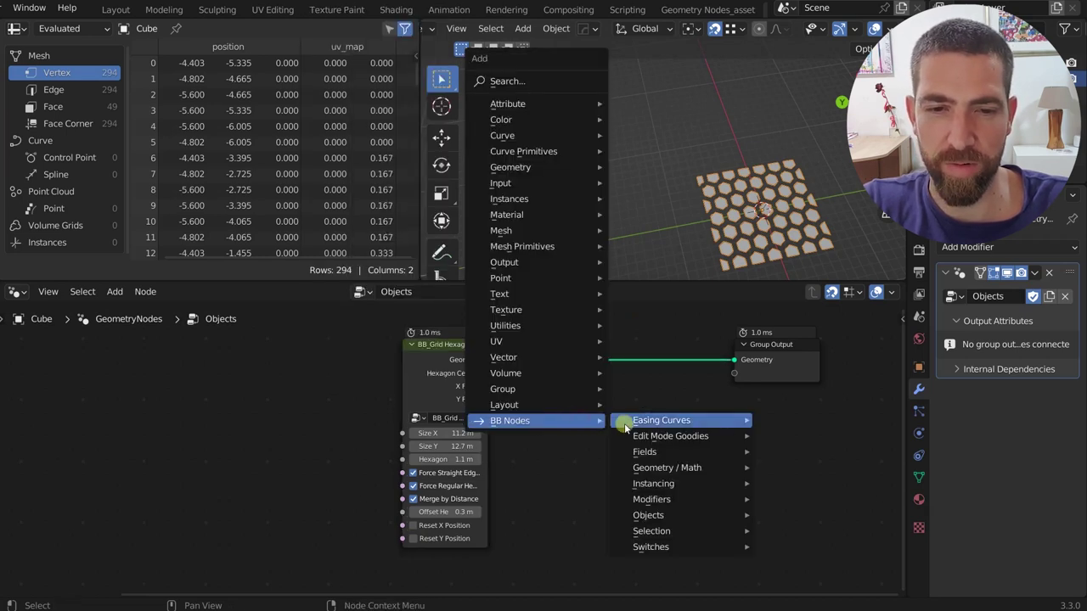
pyautogui.moveTo(674, 531)
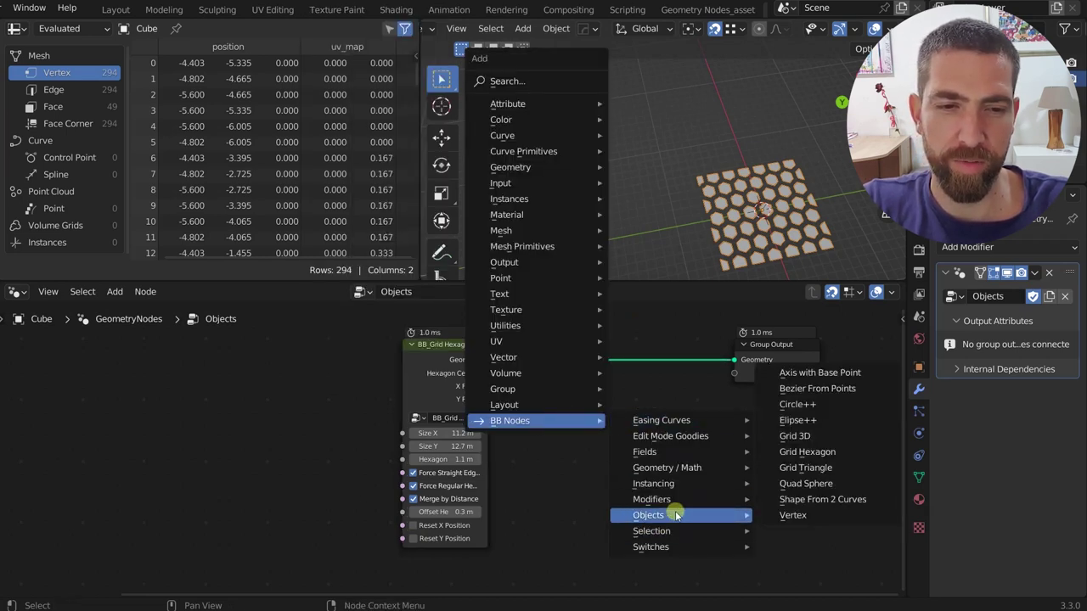
pyautogui.click(823, 499)
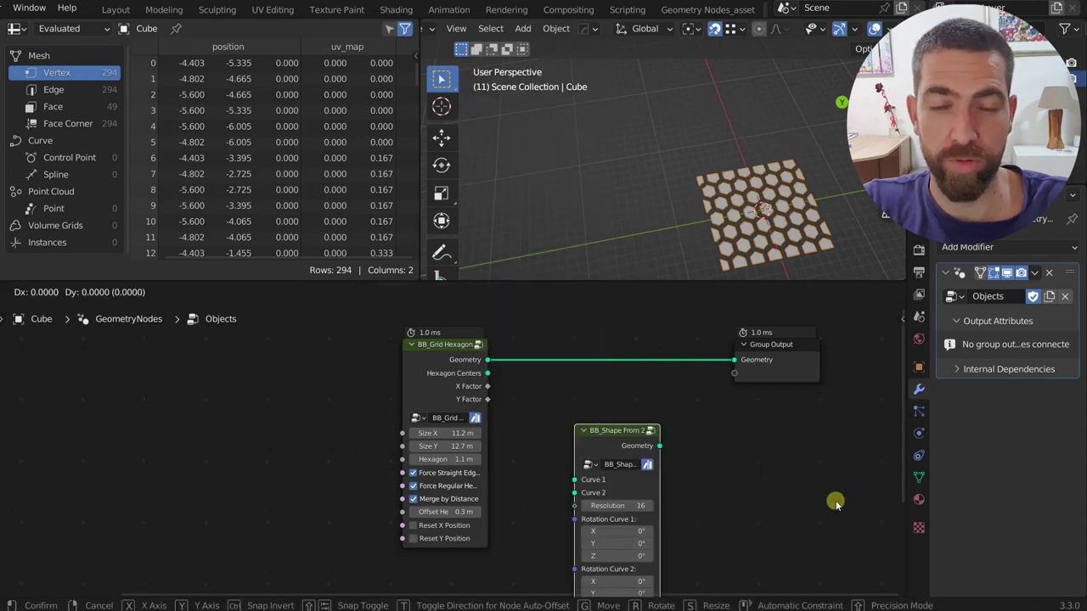
pyautogui.click(792, 408)
pyautogui.click(435, 346)
pyautogui.press('x')
pyautogui.press('Home')
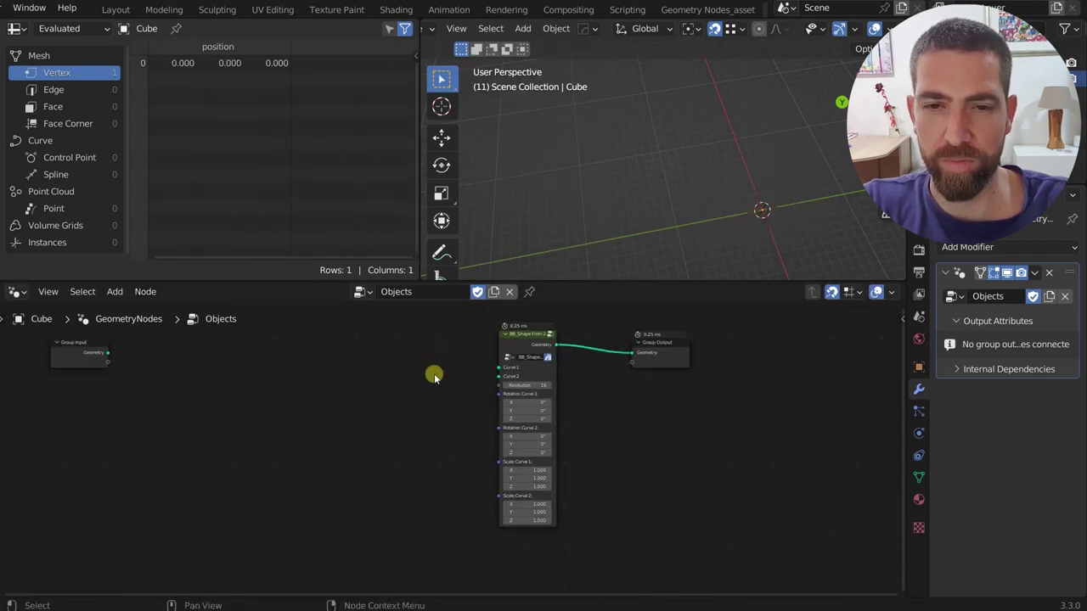
# - Add a Bezier Segment node and a Quadratic Bezier node beside the Shape From 2 Curves node
pyautogui.moveTo(439, 387); pyautogui.dragTo(361, 410, button='middle')
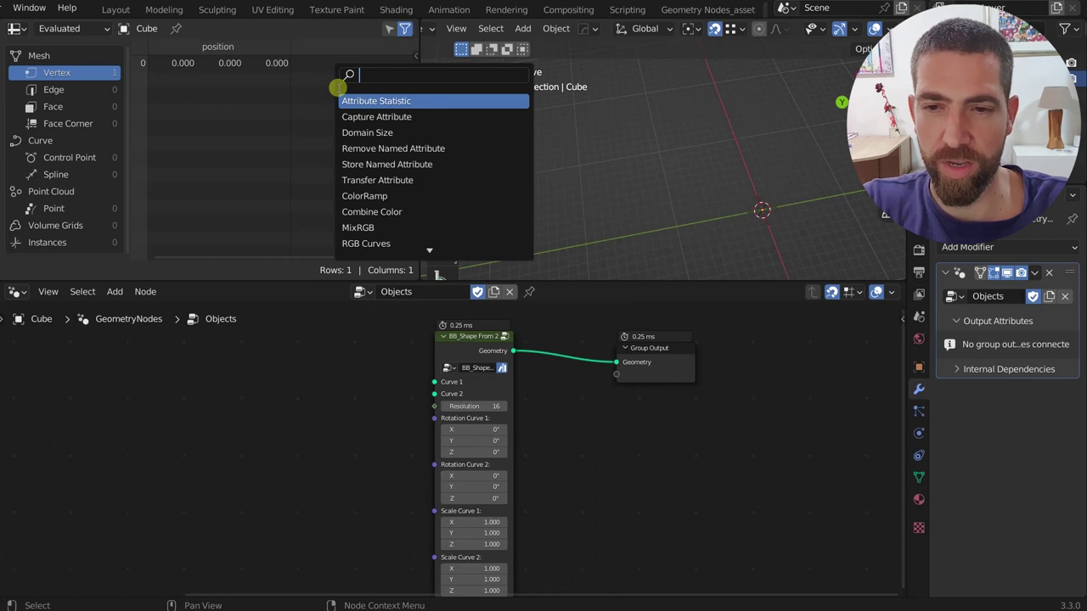
pyautogui.write('be')
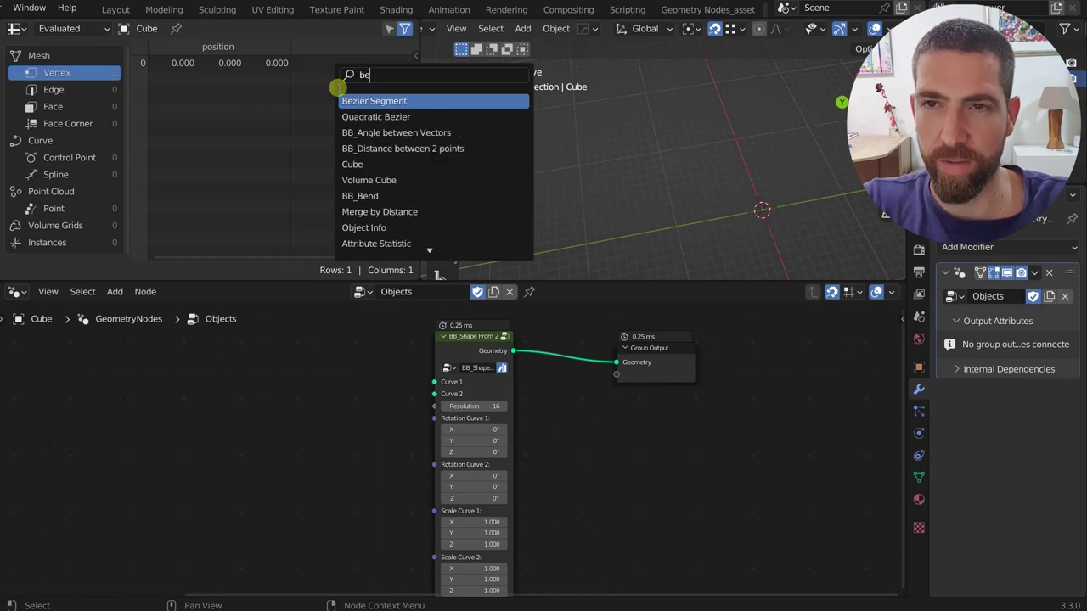
pyautogui.click(403, 106)
pyautogui.click(349, 294)
pyautogui.hotkey('shift', 'a')
pyautogui.click(318, 286)
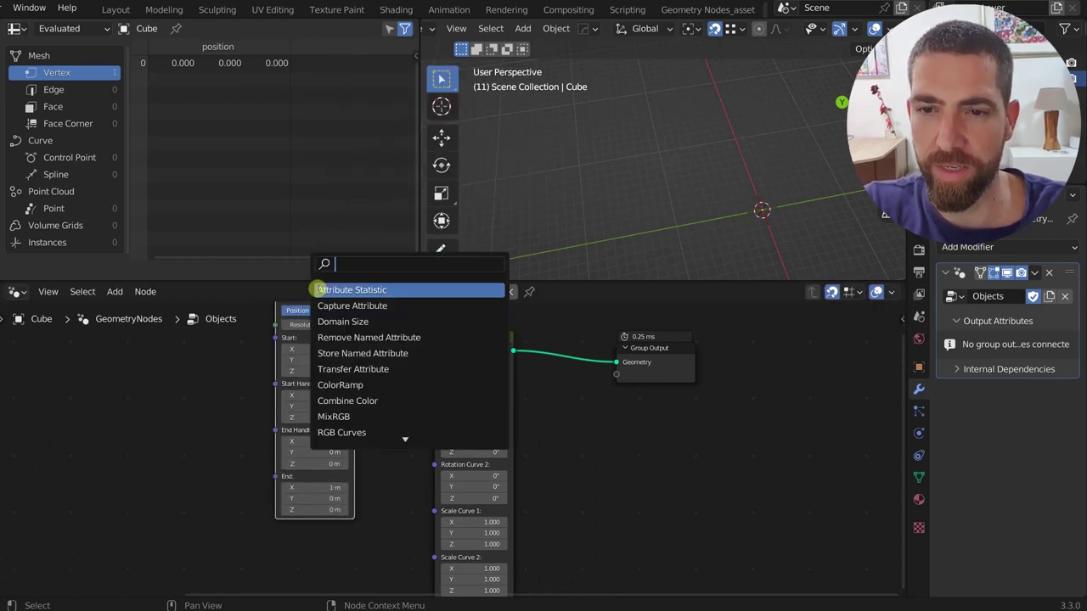
pyautogui.write('bez')
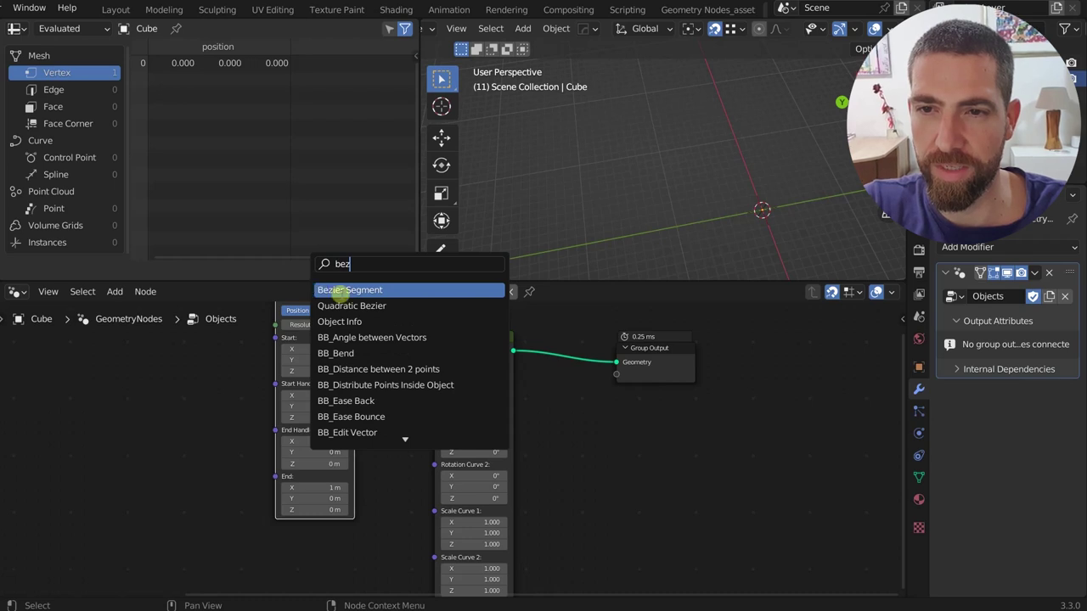
pyautogui.click(351, 305)
pyautogui.click(392, 491)
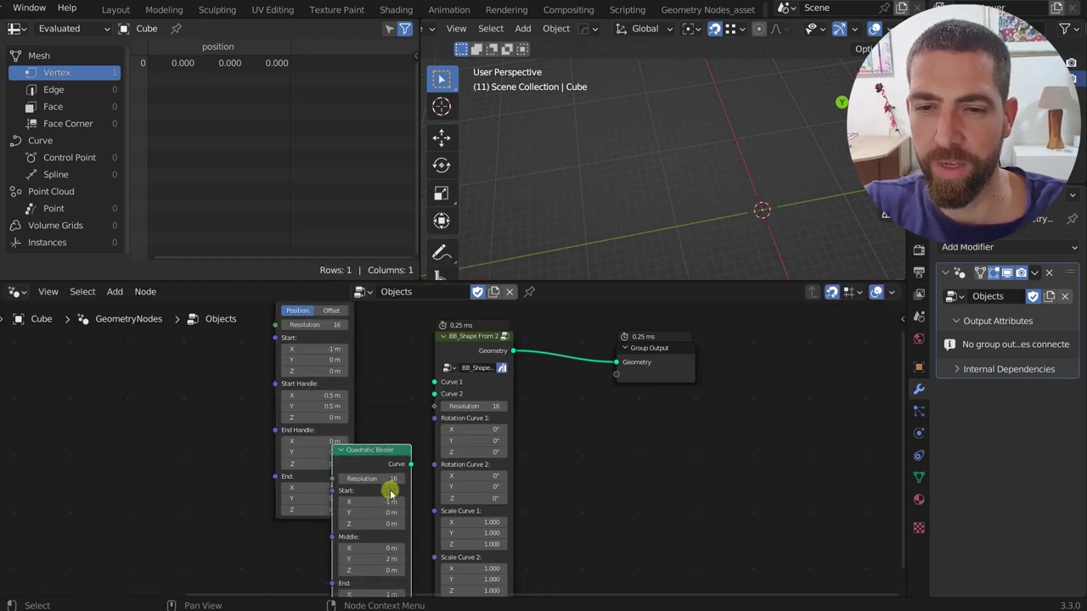
# - Connect the Bezier Segment to Curve 1 and the Quadratic Bezier to Curve 2 of the Shape From 2 Curves node
pyautogui.scroll(-5, 383, 413)
pyautogui.moveTo(383, 413); pyautogui.dragTo(301, 414, button='middle')
pyautogui.scroll(4, 317, 427)
pyautogui.scroll(-3, 315, 424)
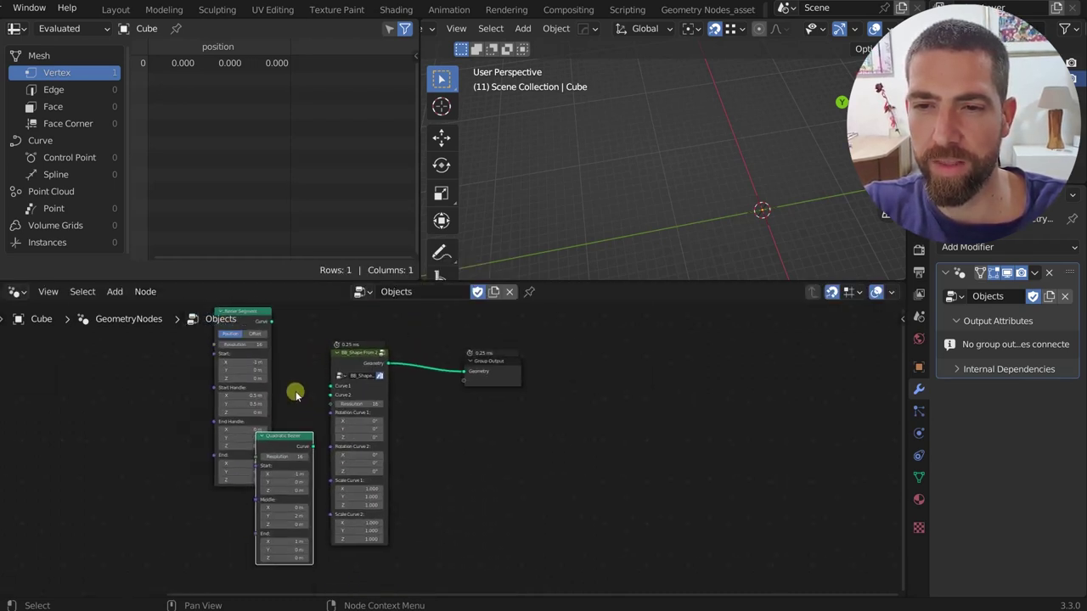
pyautogui.moveTo(272, 321); pyautogui.dragTo(331, 386)
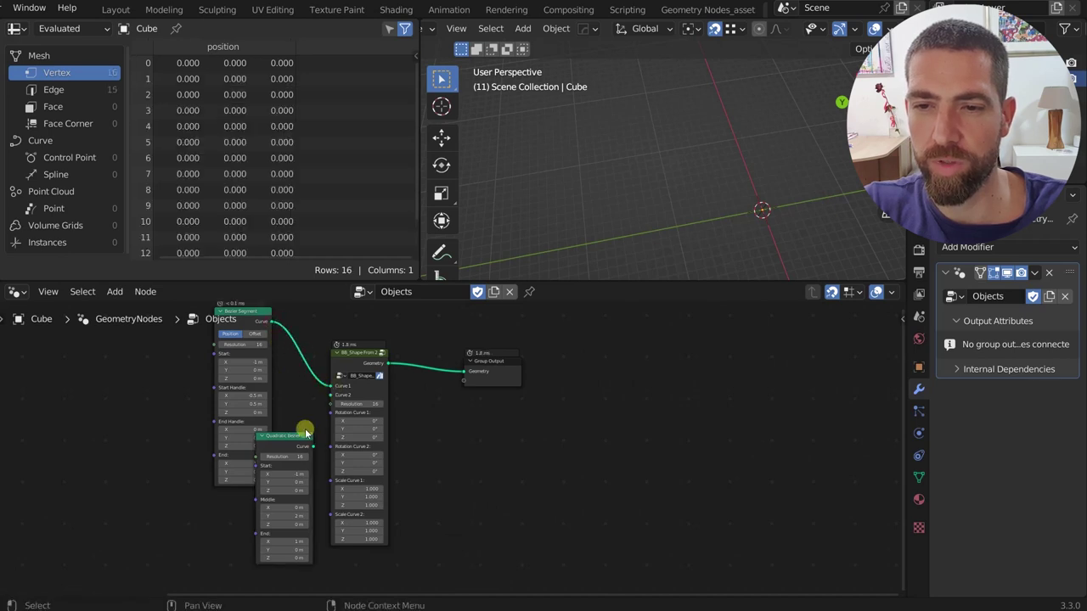
pyautogui.moveTo(311, 448); pyautogui.dragTo(331, 394)
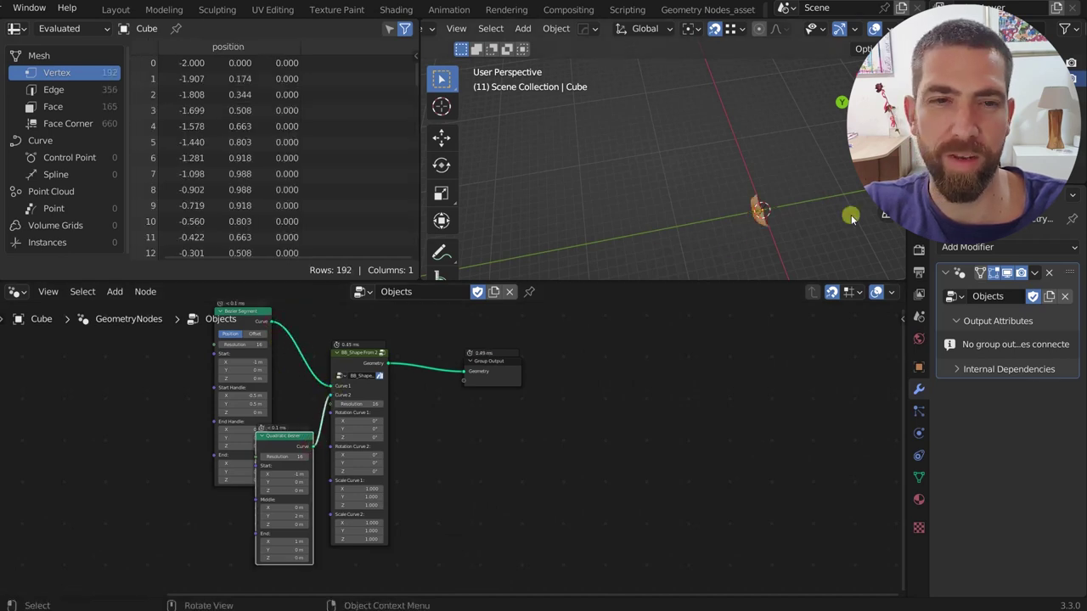
pyautogui.moveTo(851, 216); pyautogui.dragTo(592, 198, button='middle')
pyautogui.scroll(3, 315, 509)
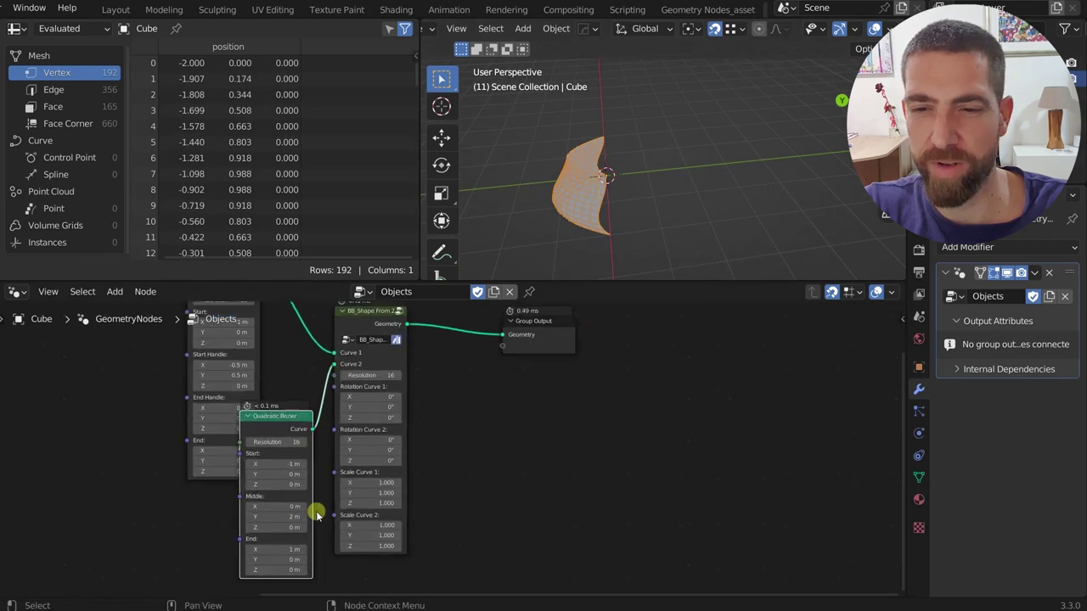
# - Change Rotation Curve 1 in X and Z and set Rotation Curve 2 X to 29.5° on the Shape From 2 Curves node
pyautogui.scroll(-2, 359, 502)
pyautogui.scroll(2, 408, 450)
pyautogui.scroll(2, 414, 458)
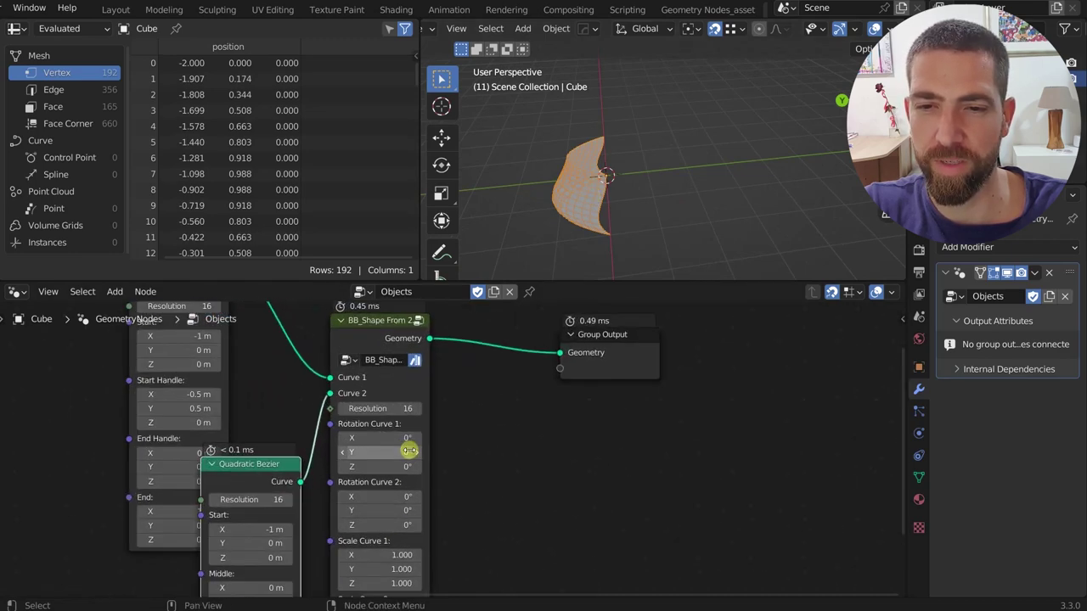
pyautogui.moveTo(376, 439); pyautogui.dragTo(599, 446)
pyautogui.moveTo(378, 466); pyautogui.dragTo(453, 468)
pyautogui.moveTo(381, 494); pyautogui.dragTo(654, 238)
pyautogui.moveTo(680, 195); pyautogui.dragTo(844, 178, button='middle')
# - Switch the Cube's geometry node tree from Objects to Switches and frame its nodes
pyautogui.click(363, 291)
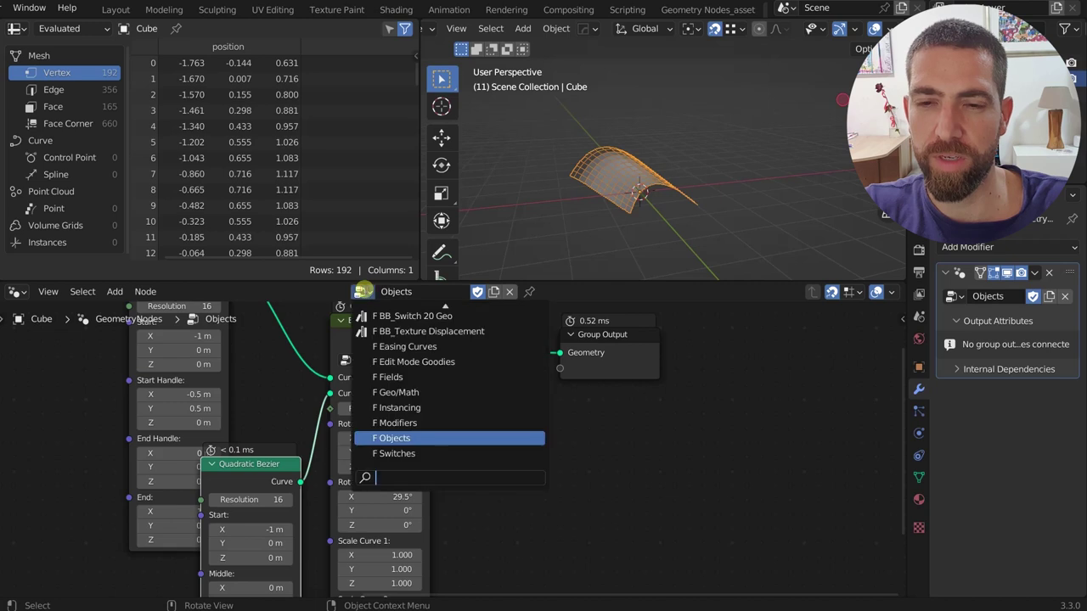
pyautogui.click(428, 453)
pyautogui.scroll(-10, 529, 410)
pyautogui.moveTo(733, 425); pyautogui.dragTo(680, 423, button='middle')
pyautogui.scroll(3, 680, 422)
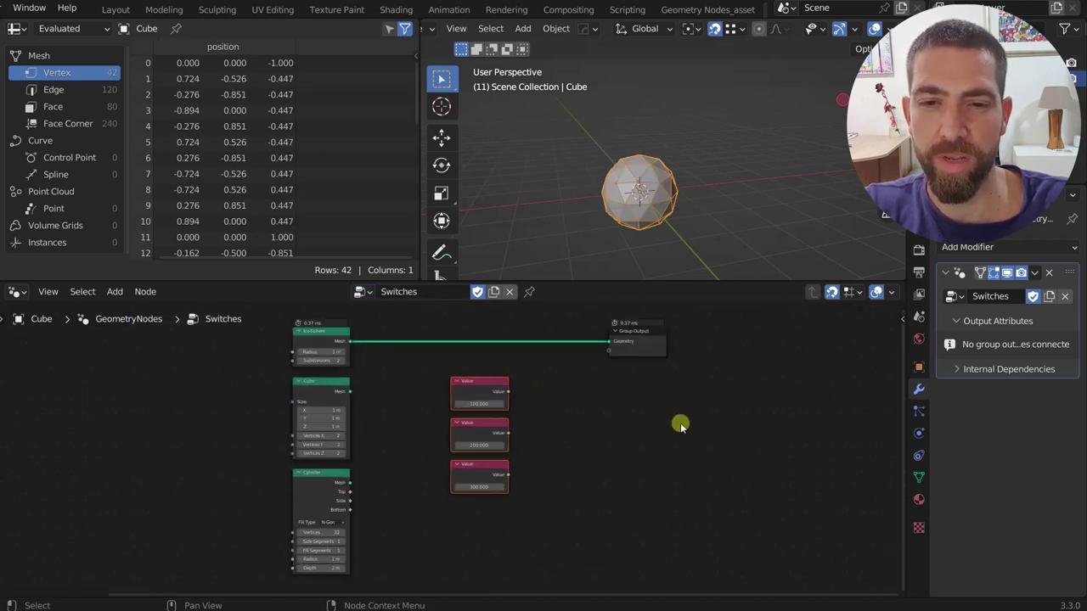
# - Add the BB Nodes 1-2-3 float switch node beside the three Value nodes
pyautogui.hotkey('shift', 'a')
pyautogui.moveTo(607, 596)
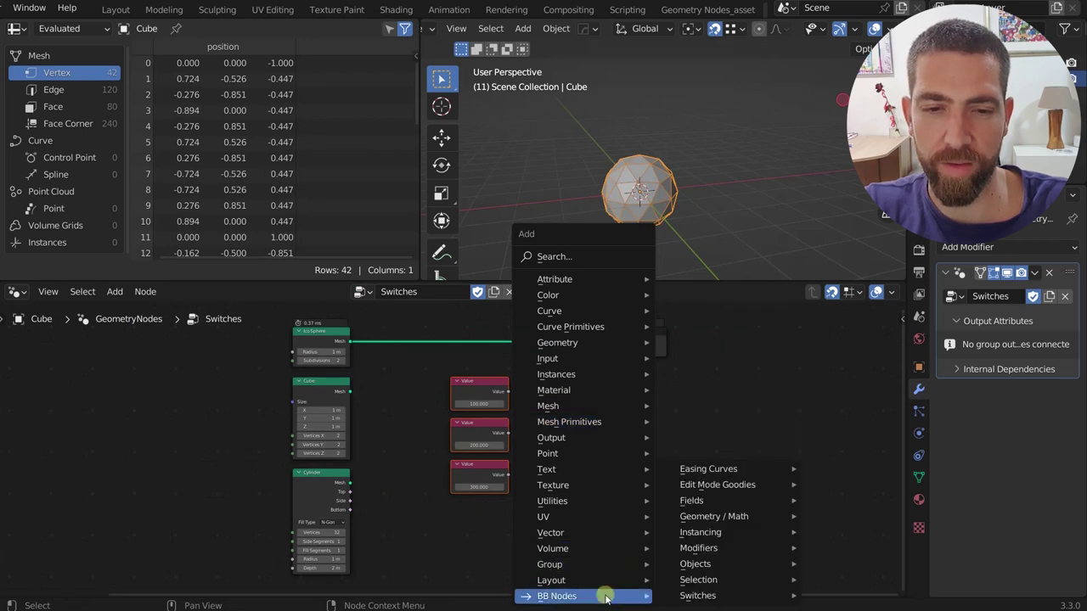
pyautogui.moveTo(698, 596)
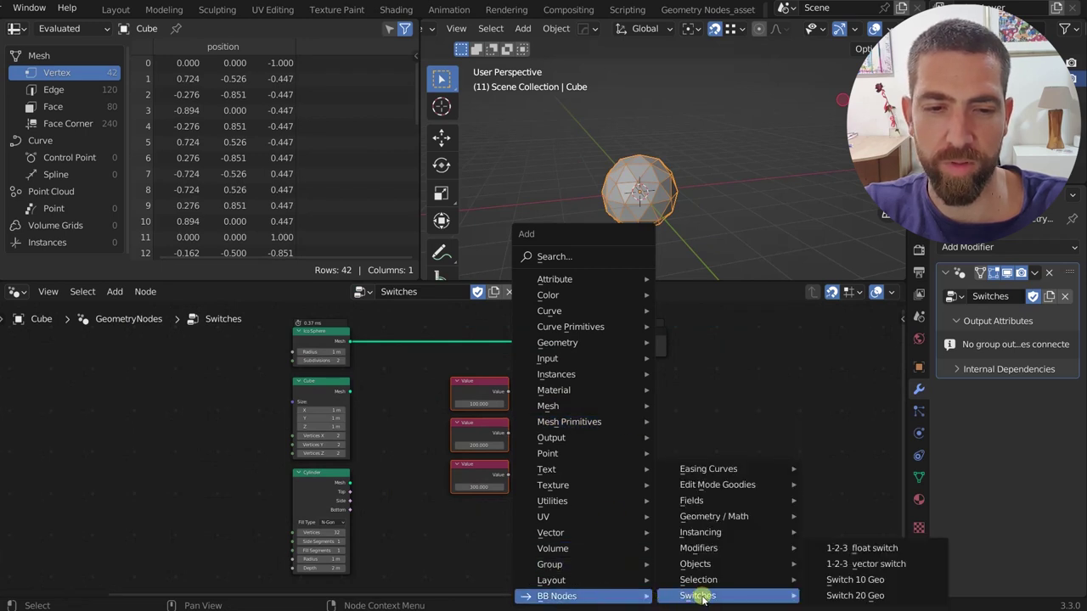
pyautogui.click(879, 550)
pyautogui.click(788, 525)
# - Connect the 100, 200 and 300 Value nodes to Value 1, Value 2 and Value 3 of the float switch
pyautogui.scroll(5, 572, 436)
pyautogui.moveTo(638, 429); pyautogui.dragTo(556, 439, button='middle')
pyautogui.scroll(3, 586, 433)
pyautogui.scroll(2, 516, 452)
pyautogui.scroll(-4, 501, 451)
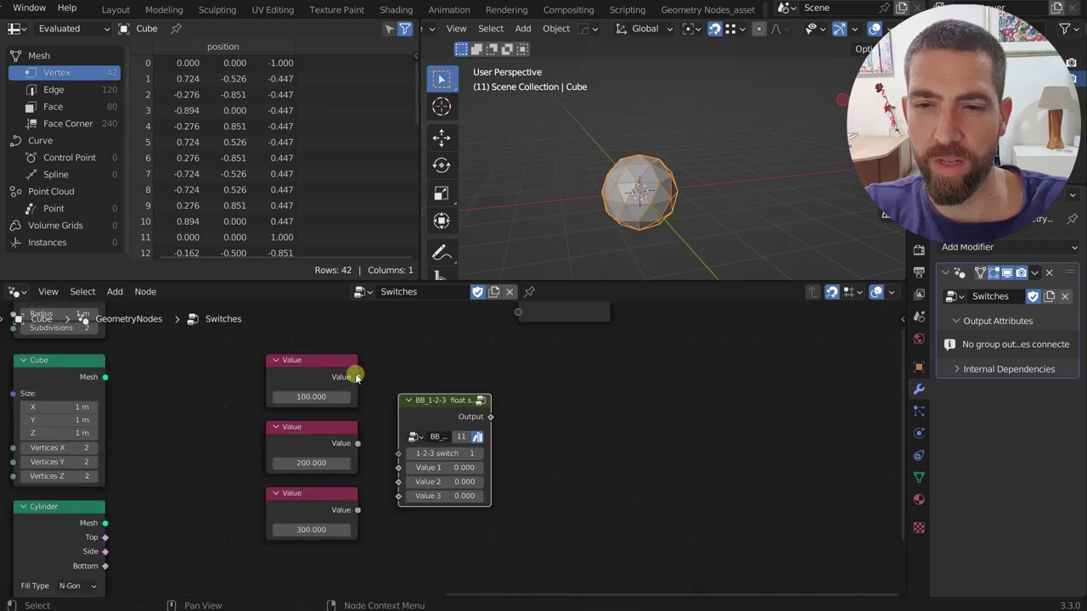
pyautogui.keyDown('alt'); pyautogui.moveTo(357, 377); pyautogui.dragTo(427, 481, button='right'); pyautogui.keyUp('alt')
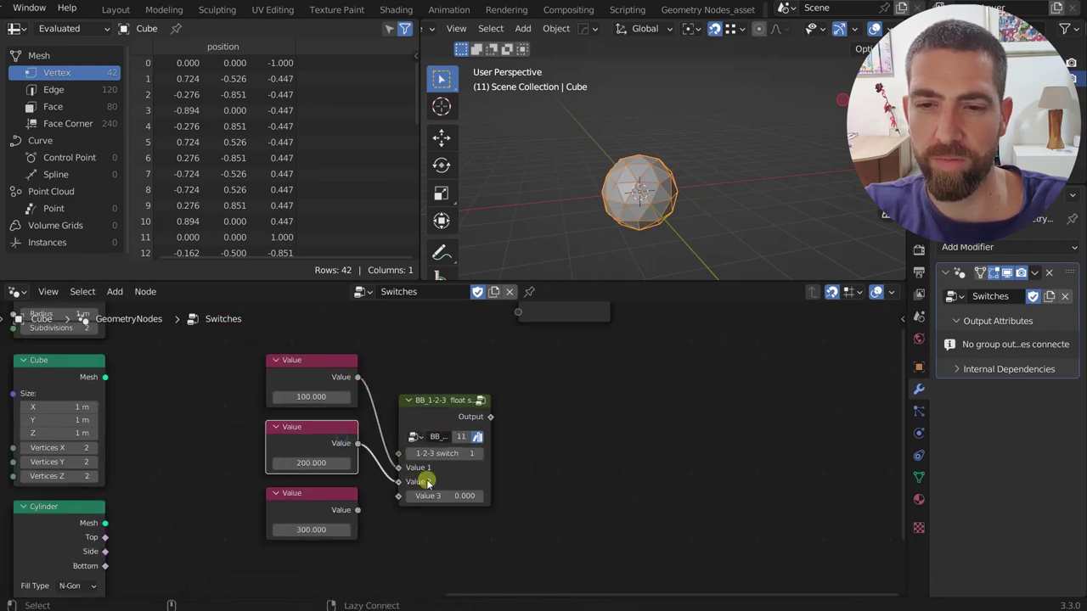
pyautogui.keyDown('alt'); pyautogui.moveTo(358, 510); pyautogui.dragTo(399, 496, button='right'); pyautogui.keyUp('alt')
# - Connect the float switch's Output to a new Group Output socket and name its output attribute r
pyautogui.press('Home')
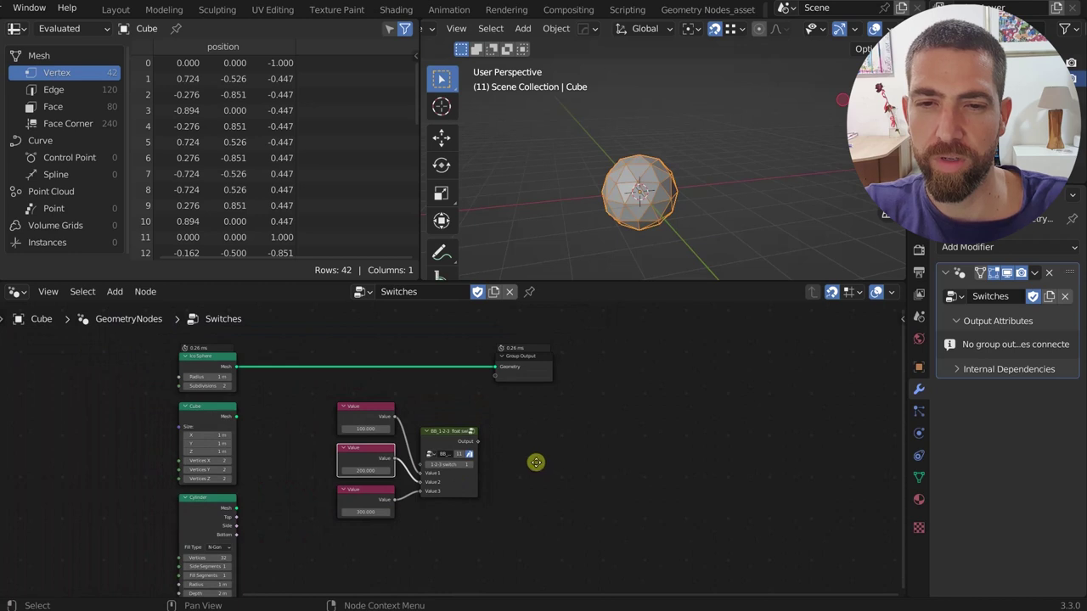
pyautogui.moveTo(536, 461); pyautogui.dragTo(505, 456, button='middle')
pyautogui.scroll(3, 512, 416)
pyautogui.moveTo(505, 348); pyautogui.dragTo(585, 351)
pyautogui.scroll(3, 474, 429)
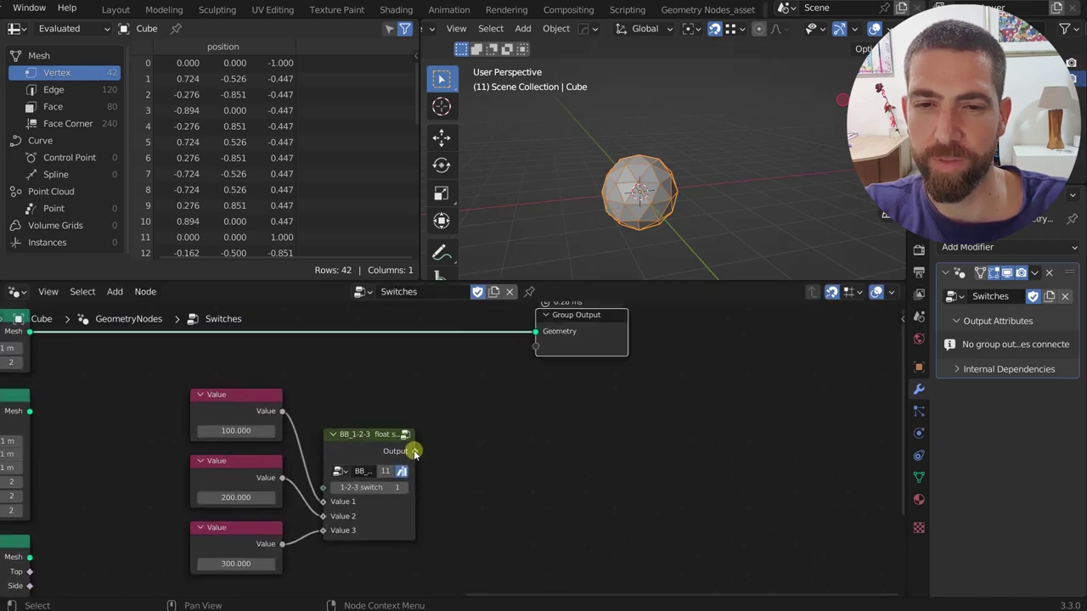
pyautogui.moveTo(415, 451); pyautogui.dragTo(536, 346)
pyautogui.click(1010, 344)
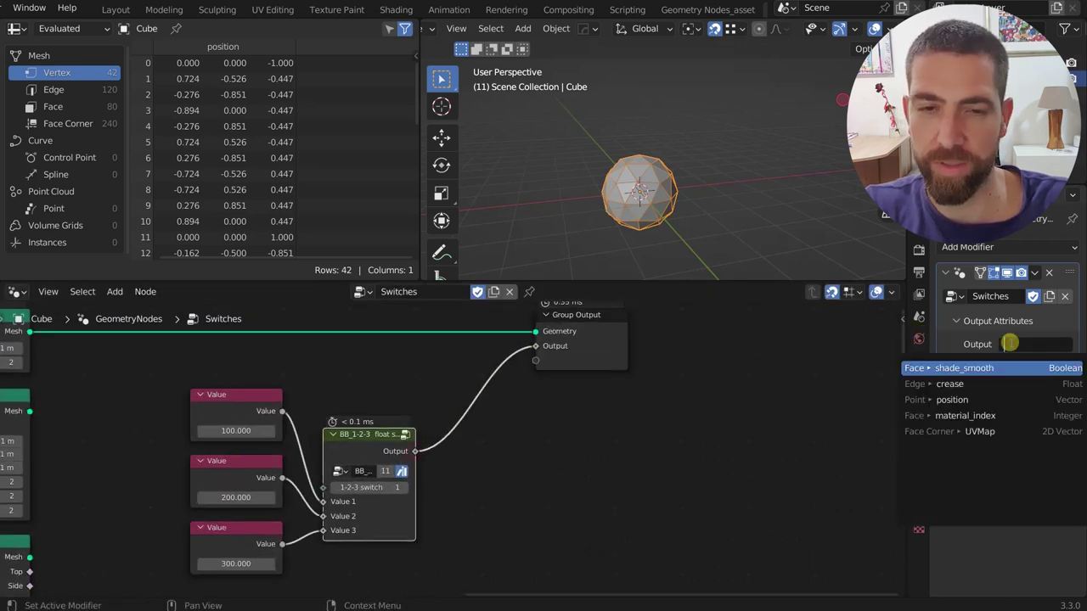
pyautogui.write('r')
pyautogui.press('Return')
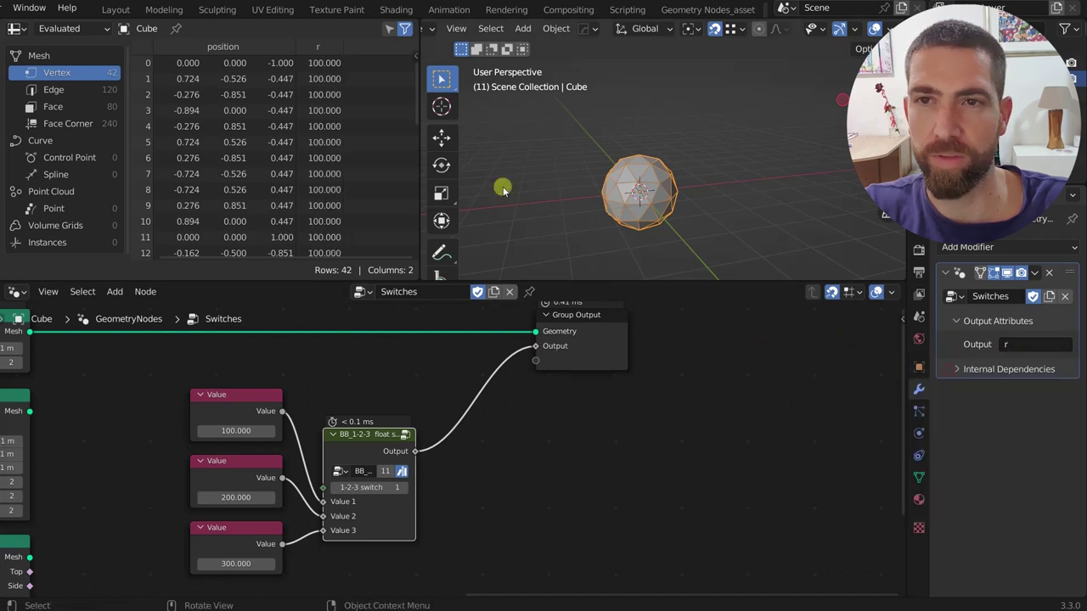
# - Step the float switch node's 1-2-3 switch value to 2 and on to 3
pyautogui.scroll(2, 391, 443)
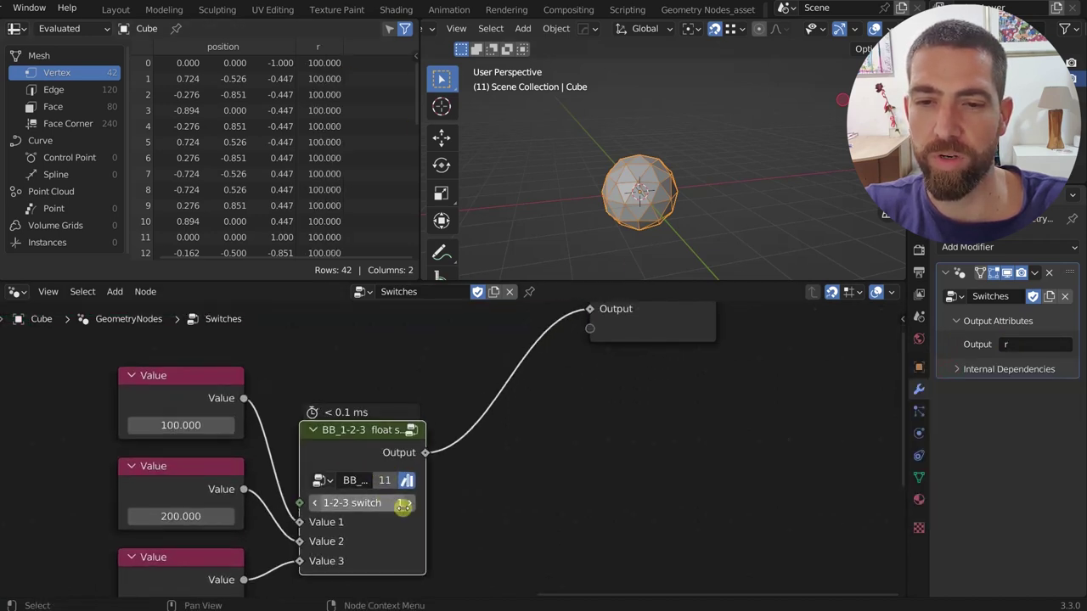
pyautogui.click(410, 506)
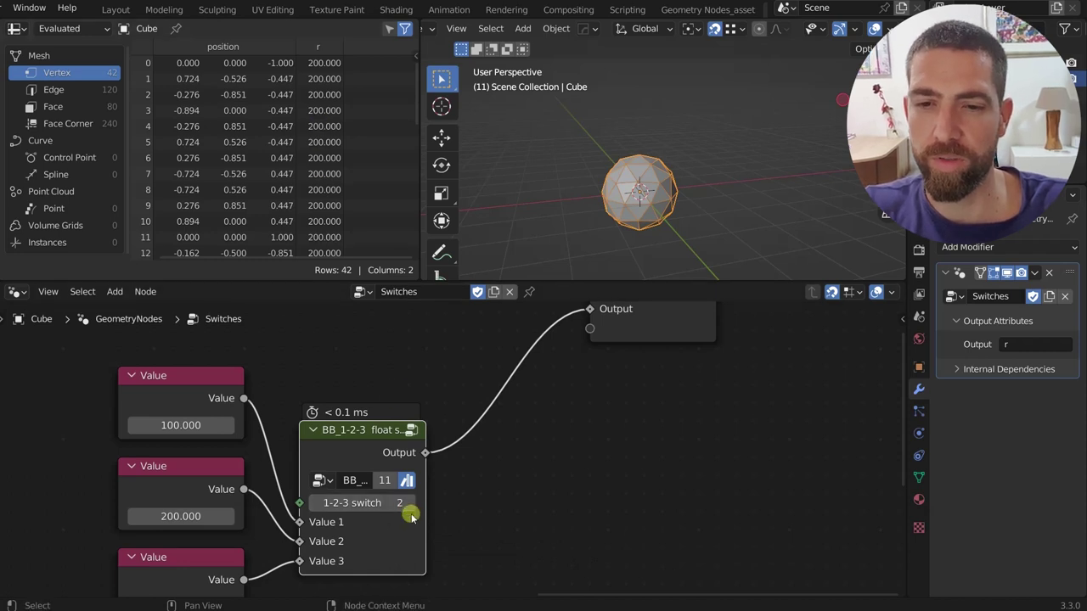
pyautogui.click(409, 507)
pyautogui.scroll(-3, 237, 470)
pyautogui.scroll(2, 220, 505)
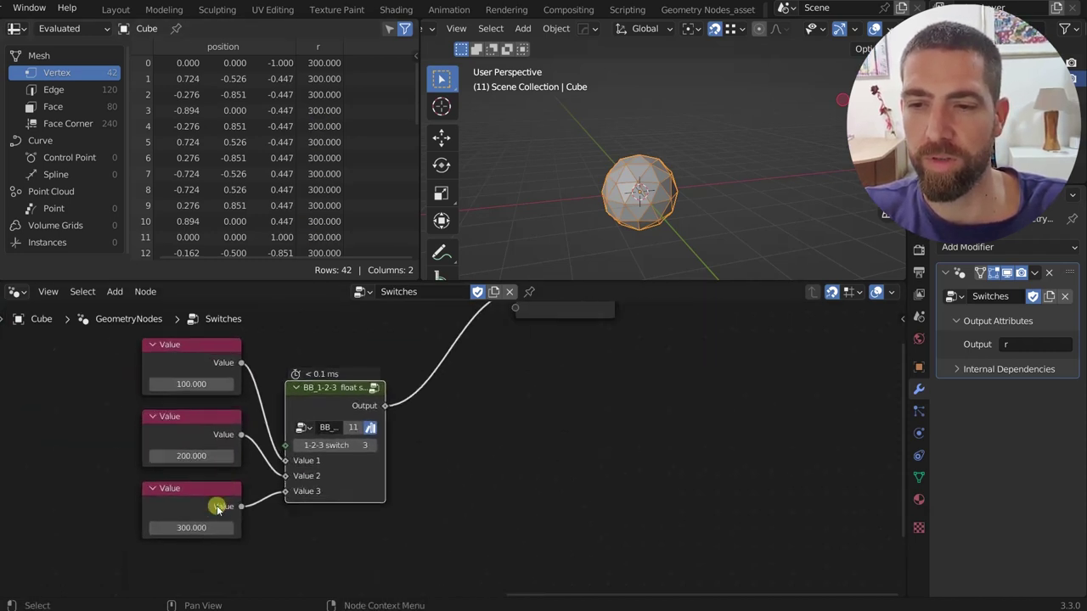
# - Add the BB Nodes Switch 20 Geo node below the Group Output node
pyautogui.scroll(-4, 291, 486)
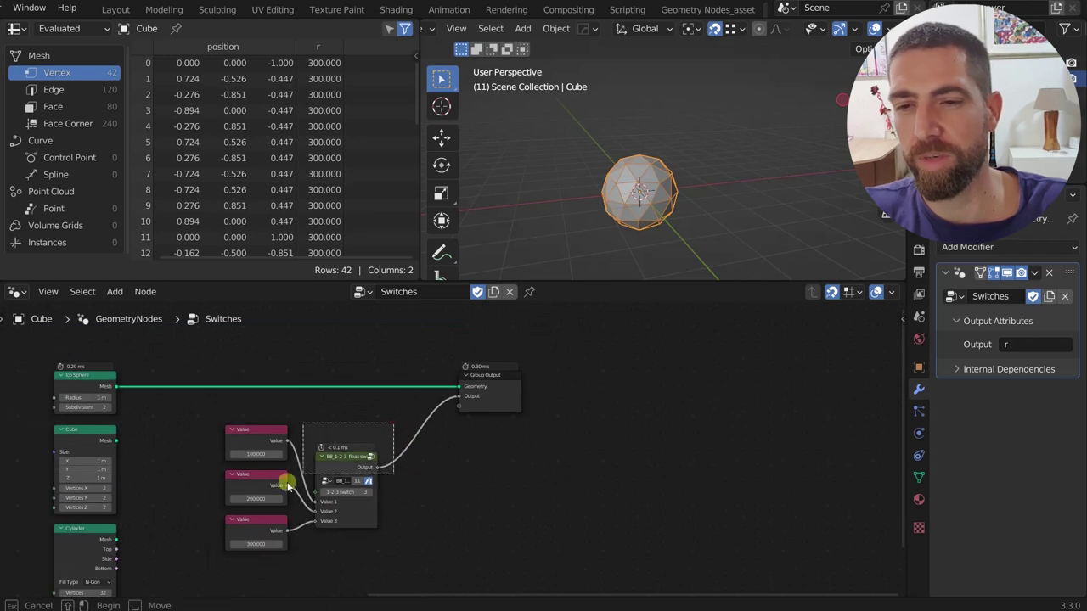
pyautogui.scroll(2, 300, 478)
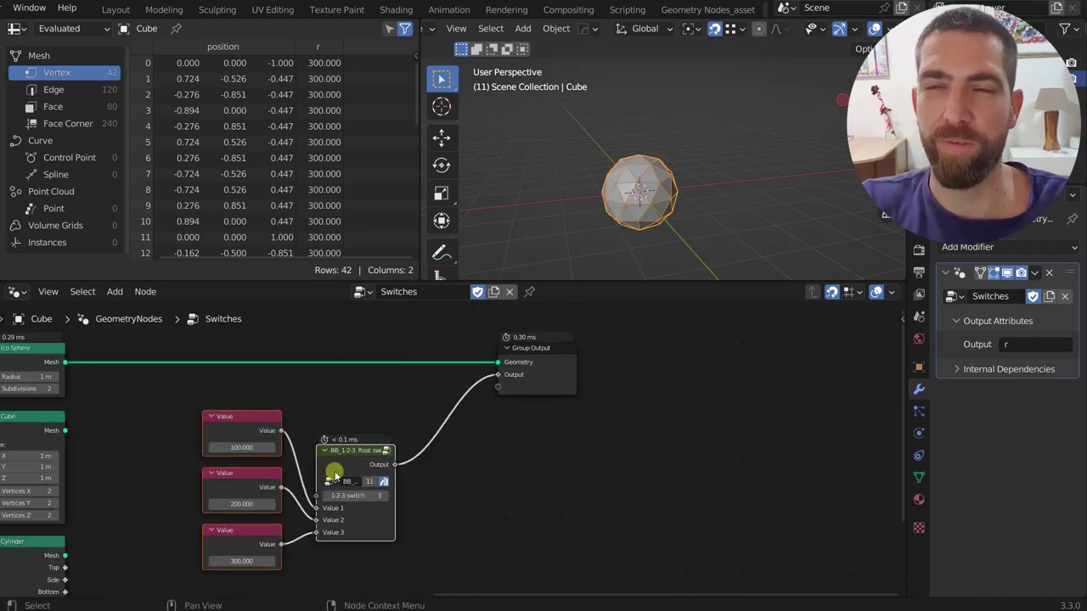
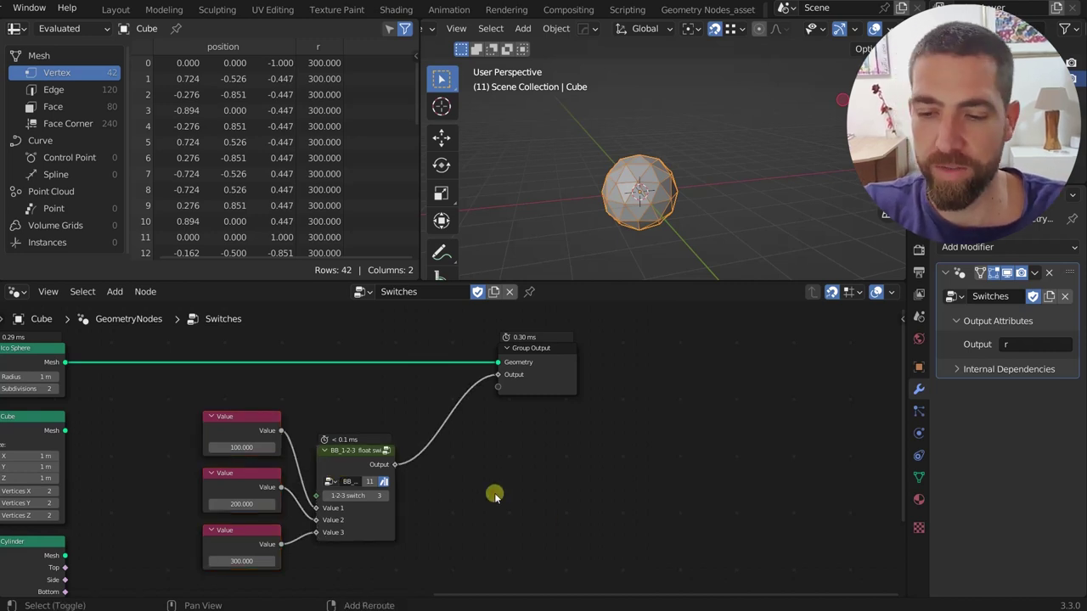
pyautogui.hotkey('shift', 'a')
pyautogui.moveTo(565, 495)
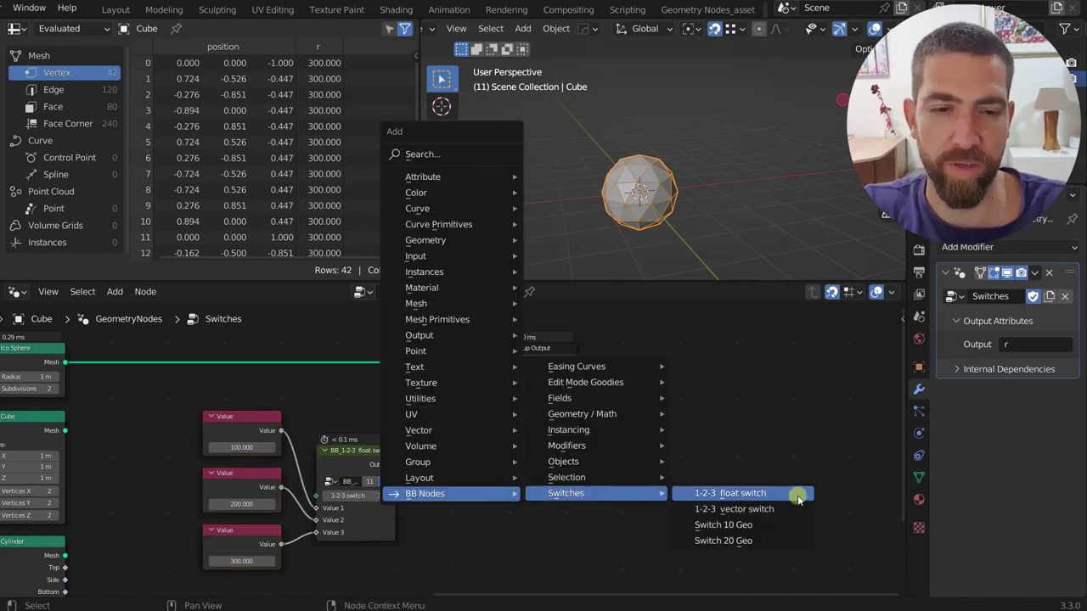
pyautogui.click(760, 544)
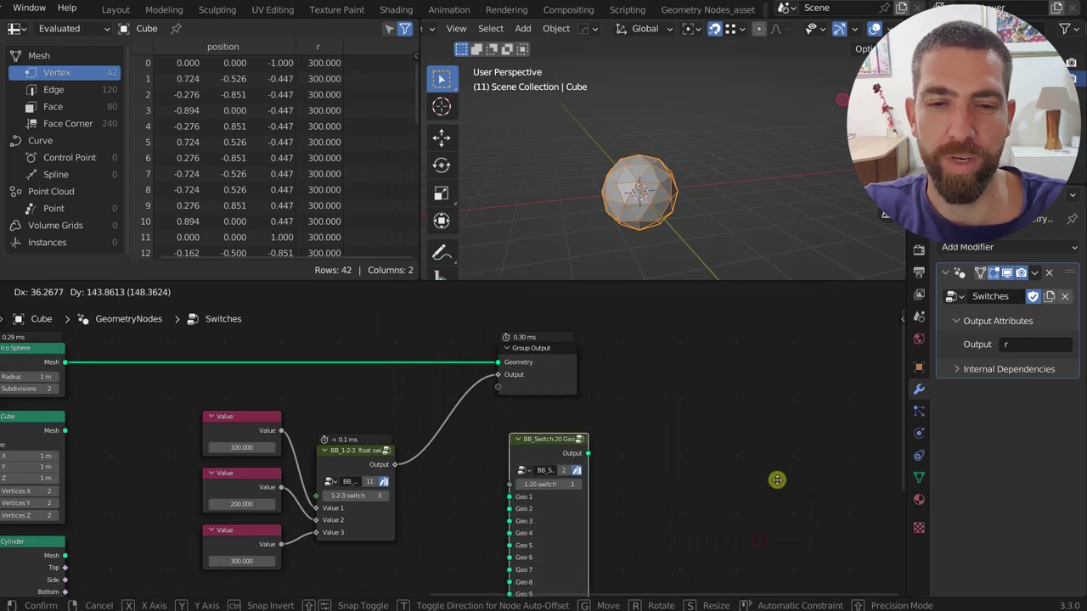
pyautogui.click(791, 461)
# - Delete the three Value nodes and the 1-2-3 float switch, and move the Switch 20 Geo node closer to the mesh primitives
pyautogui.scroll(-2, 624, 367)
pyautogui.scroll(-4, 624, 367)
pyautogui.moveTo(632, 427); pyautogui.dragTo(602, 410, button='middle')
pyautogui.scroll(3, 500, 408)
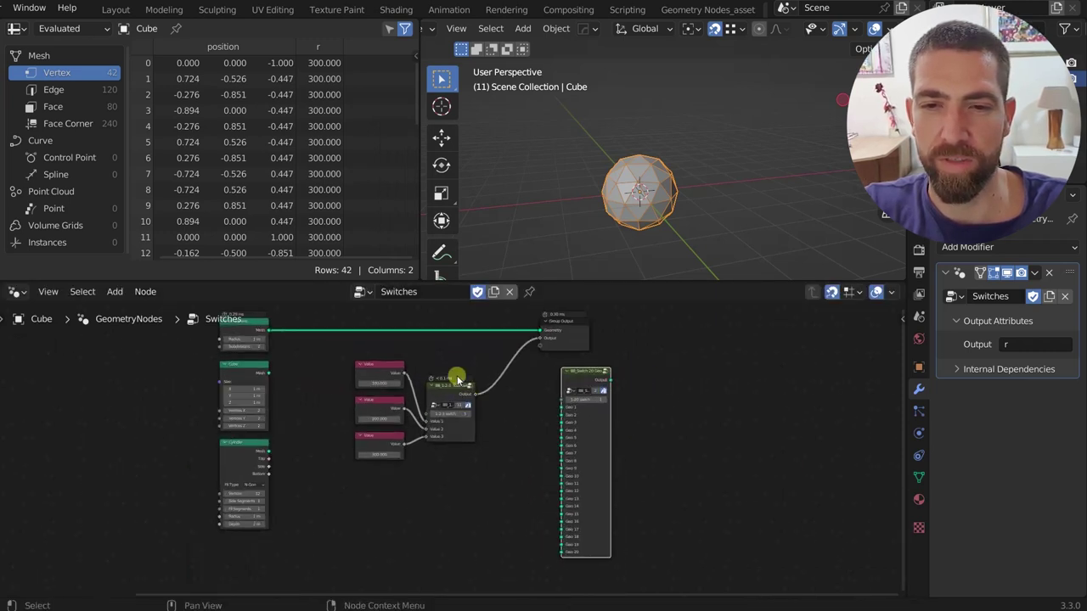
pyautogui.moveTo(456, 364); pyautogui.dragTo(378, 495)
pyautogui.hotkey('ctrl', 'x')
pyautogui.moveTo(571, 375); pyautogui.dragTo(391, 371)
# - Connect the Ico Sphere, Cube and Cylinder meshes to Geo 1, Geo 2 and Geo 3, and the switch's Output to the Group Output's Geometry
pyautogui.scroll(1, 311, 397)
pyautogui.moveTo(259, 410); pyautogui.dragTo(331, 414, button='middle')
pyautogui.scroll(-3, 325, 380)
pyautogui.keyDown('alt'); pyautogui.moveTo(277, 359); pyautogui.dragTo(415, 450, button='right'); pyautogui.keyUp('alt')
pyautogui.keyDown('alt'); pyautogui.moveTo(266, 423); pyautogui.dragTo(443, 462, button='right'); pyautogui.keyUp('alt')
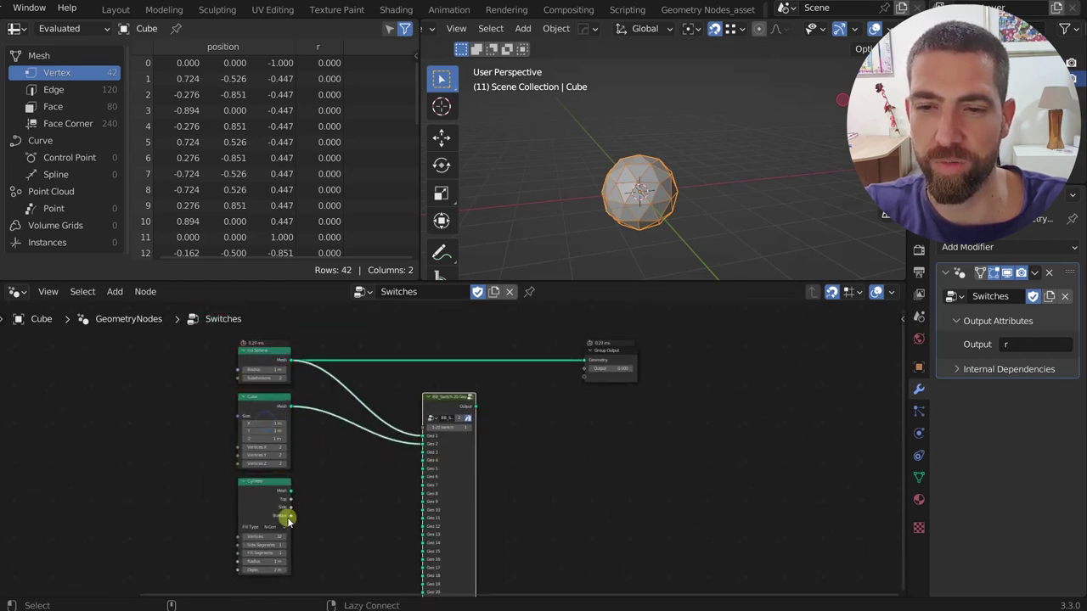
pyautogui.keyDown('alt'); pyautogui.moveTo(284, 512); pyautogui.dragTo(458, 459, button='right'); pyautogui.keyUp('alt')
pyautogui.scroll(3, 459, 458)
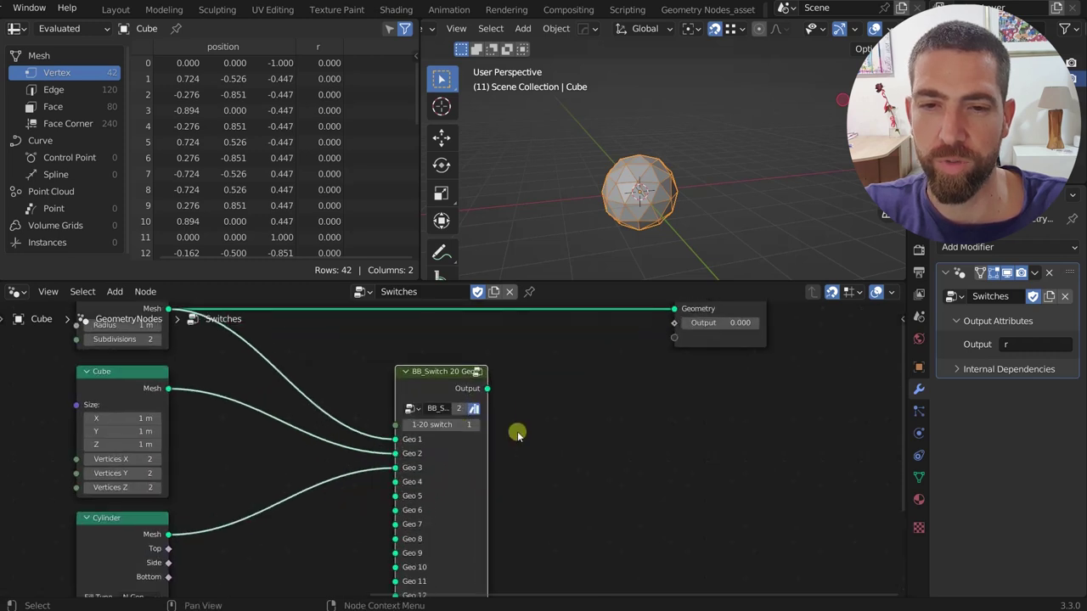
pyautogui.moveTo(488, 389); pyautogui.dragTo(675, 449)
# - Step the Switch 20 Geo node's 1-20 switch value to 2 and on to 3
pyautogui.moveTo(303, 438); pyautogui.dragTo(296, 321, button='middle')
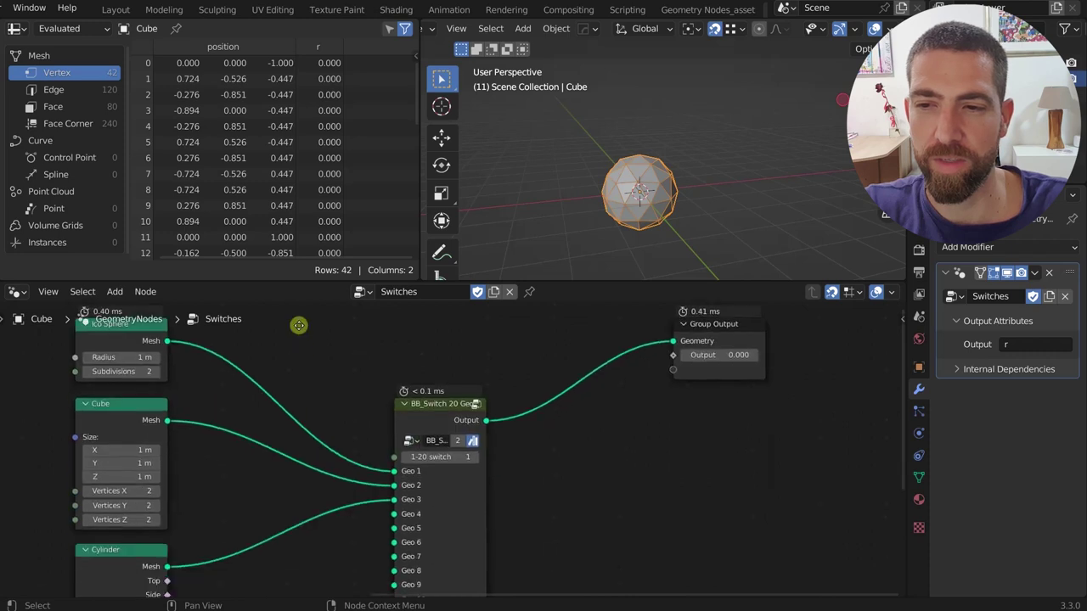
pyautogui.click(468, 448)
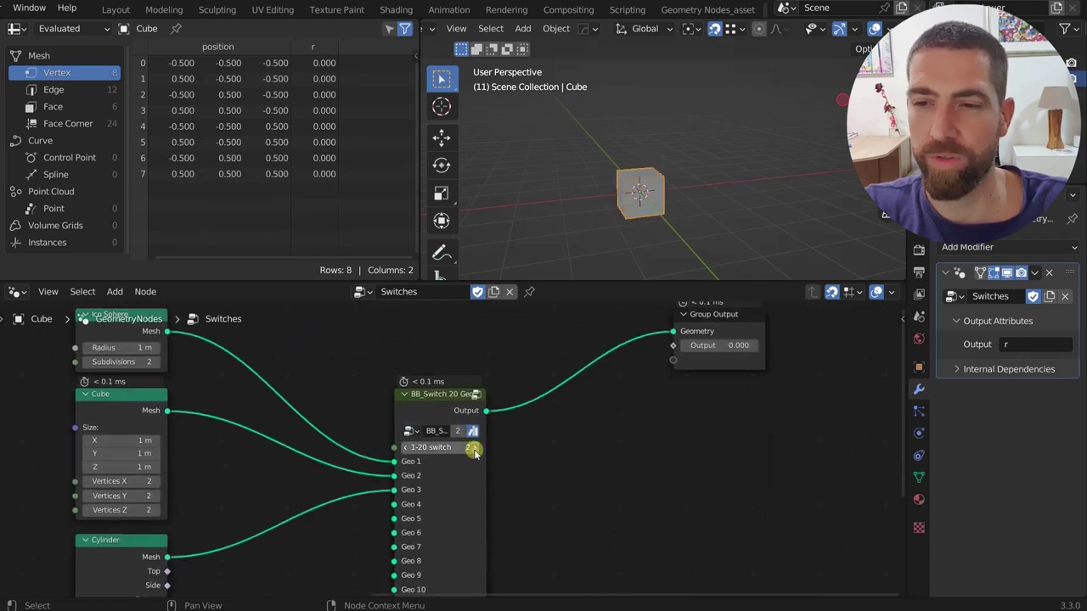
pyautogui.moveTo(447, 509); pyautogui.dragTo(448, 457, button='middle')
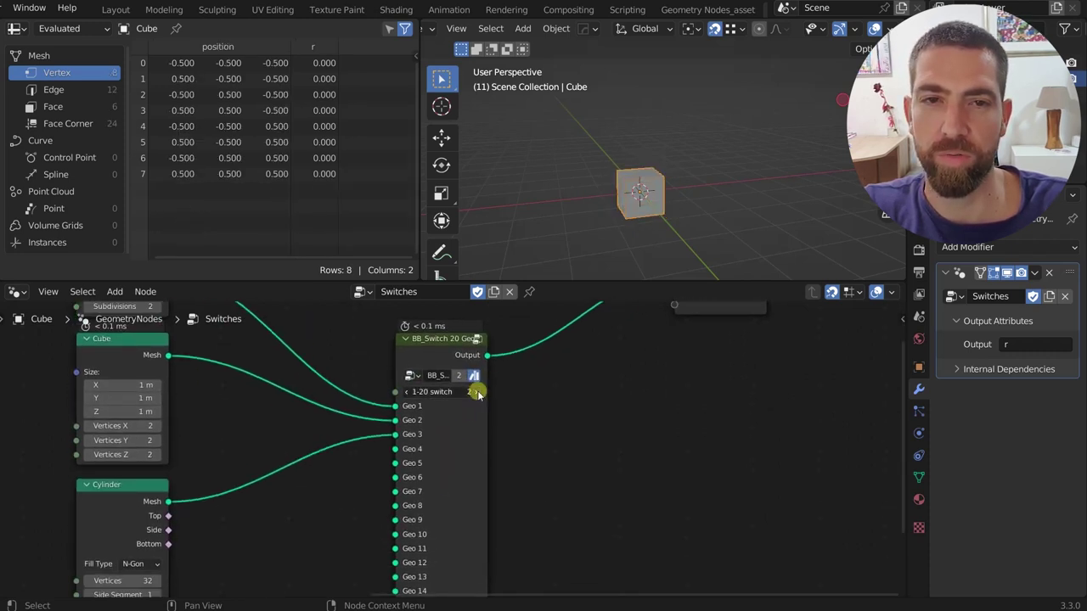
pyautogui.click(476, 388)
# - Open the Switch 20 Geo node group to examine its internal node network, and return to the Switches node tree
pyautogui.scroll(-1, 185, 490)
pyautogui.scroll(-3, 255, 446)
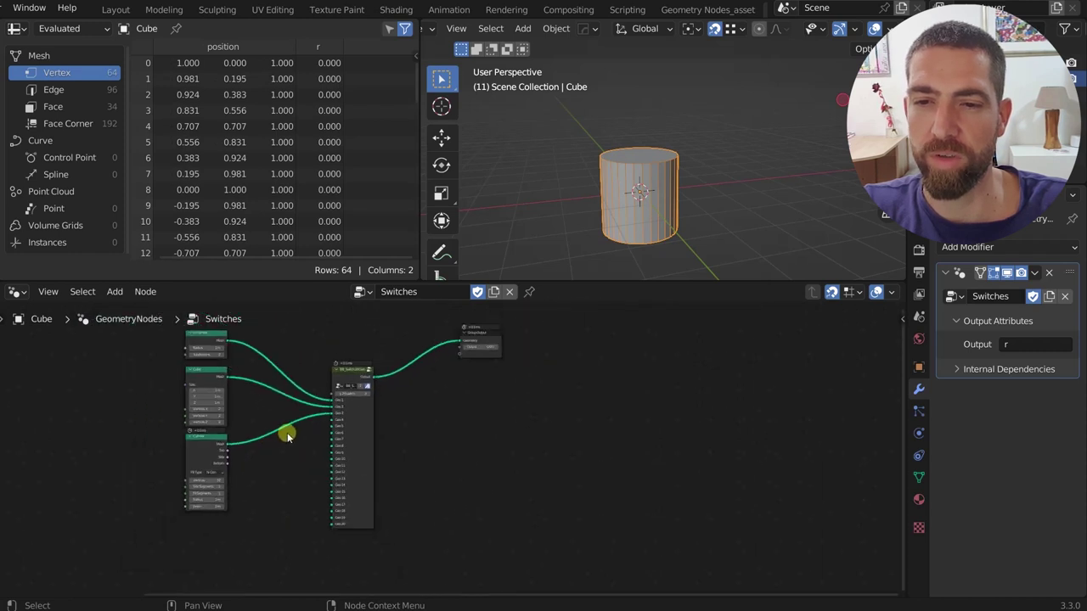
pyautogui.moveTo(443, 454); pyautogui.dragTo(456, 505, button='middle')
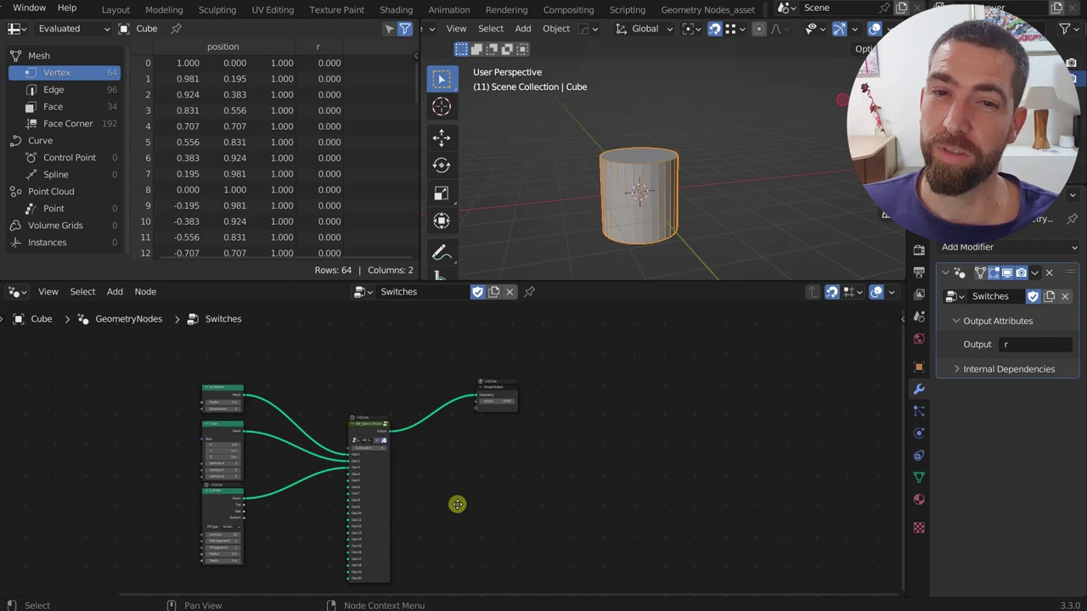
pyautogui.click(378, 487)
pyautogui.press('Tab')
pyautogui.scroll(-15, 403, 394)
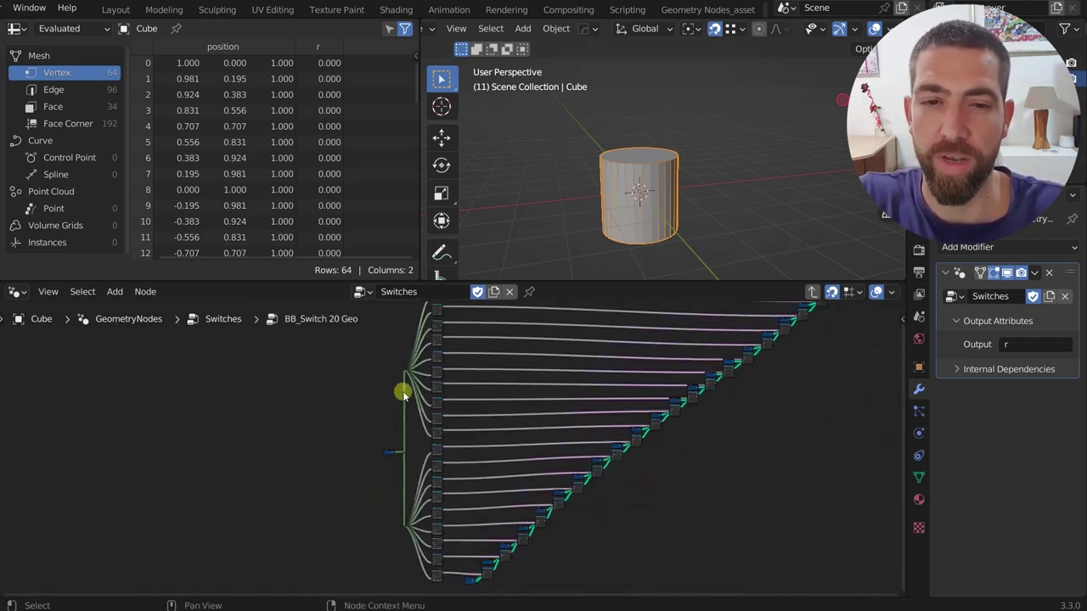
pyautogui.moveTo(585, 403); pyautogui.dragTo(553, 473, button='middle')
pyautogui.scroll(2, 657, 503)
pyautogui.press('Tab')
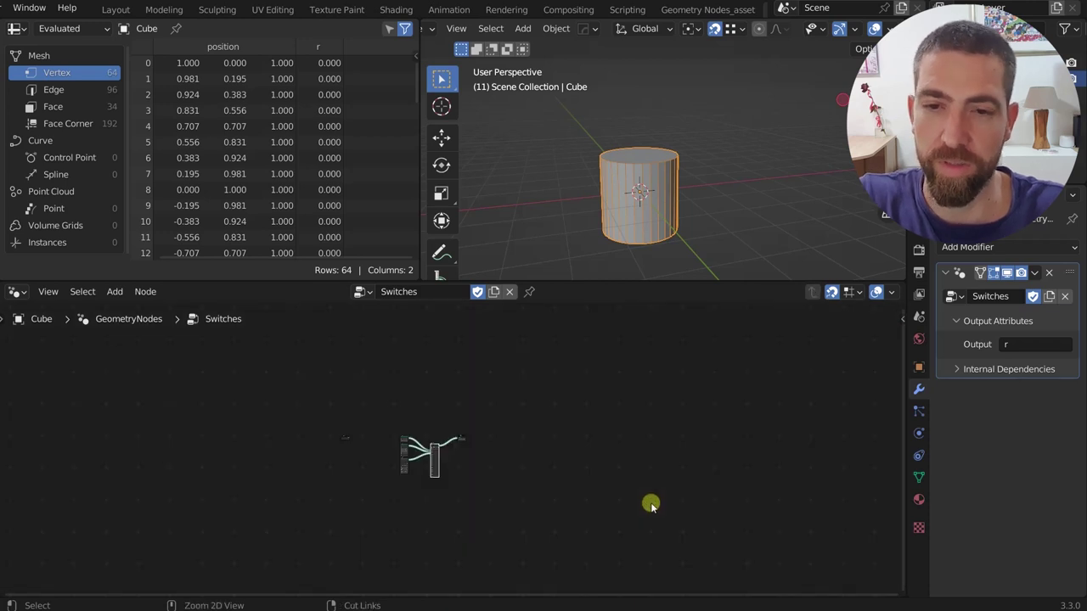